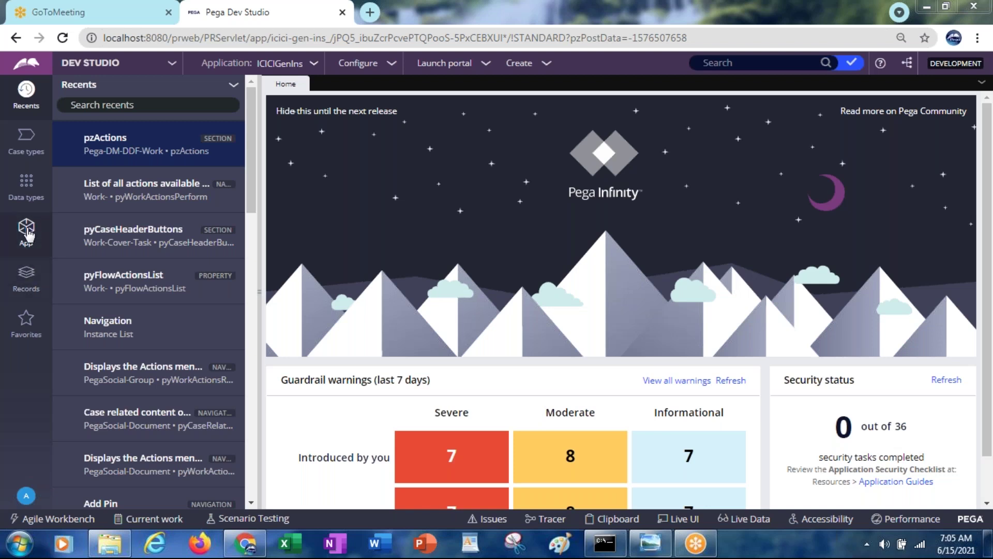
# Start a new Job Scheduler rule from the ICICIG-FW-ICICIAPP-Work class in the application's class list
pyautogui.click(28, 234)
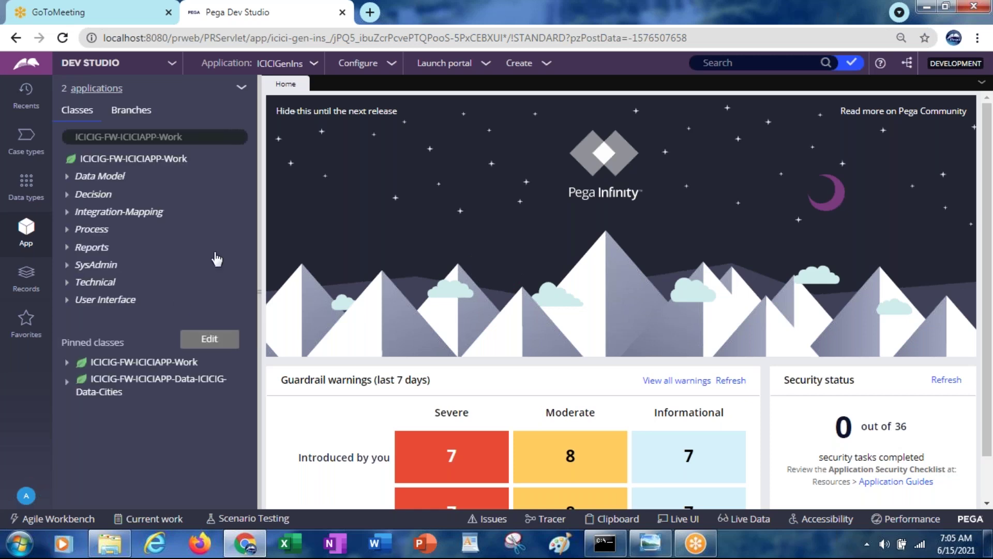
pyautogui.click(135, 161)
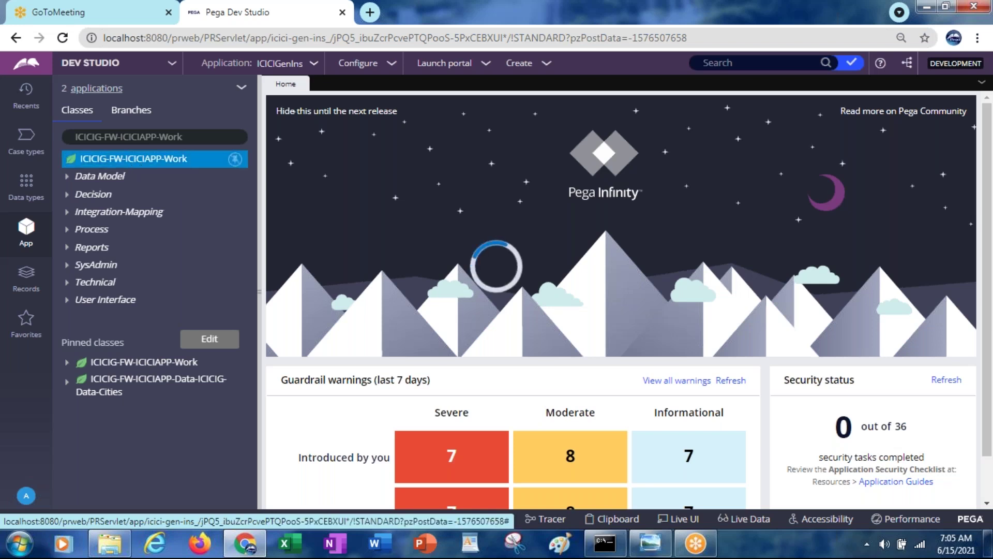
pyautogui.rightClick(135, 161)
pyautogui.moveTo(124, 180)
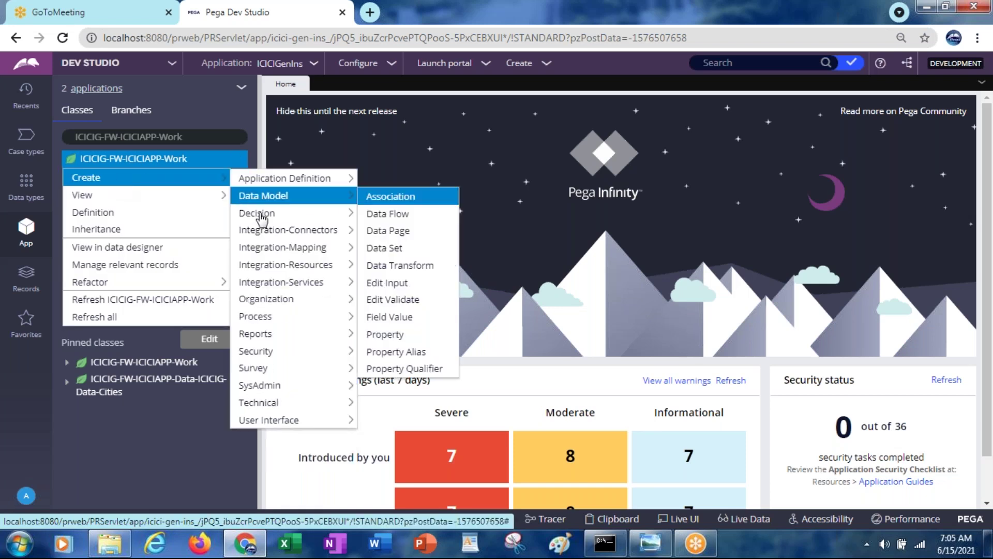
pyautogui.moveTo(274, 333)
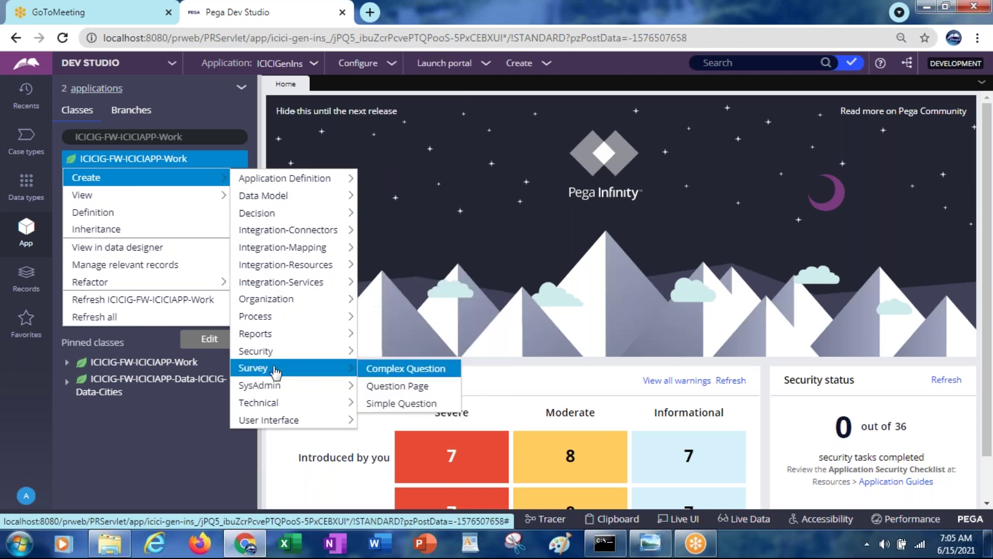
pyautogui.moveTo(277, 386)
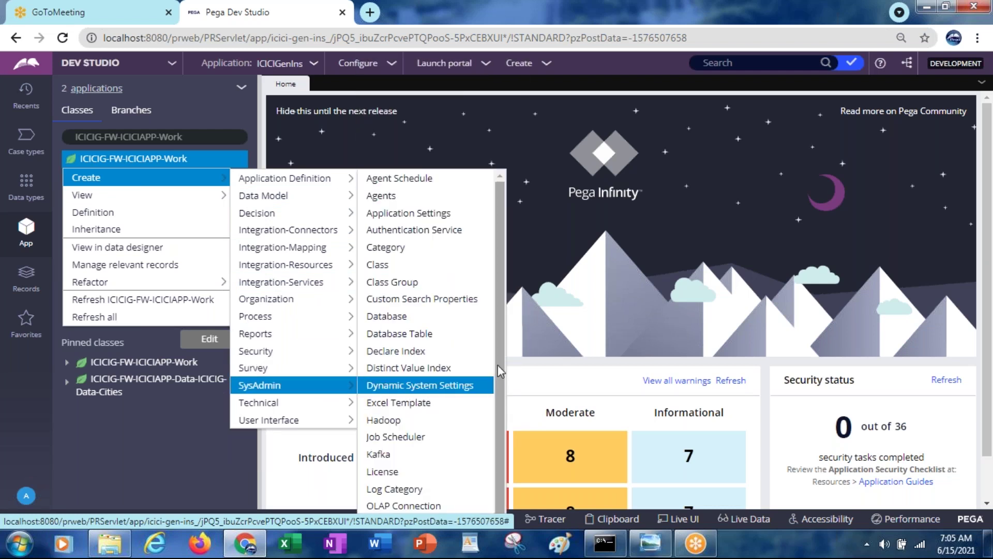
pyautogui.moveTo(497, 365); pyautogui.dragTo(494, 436)
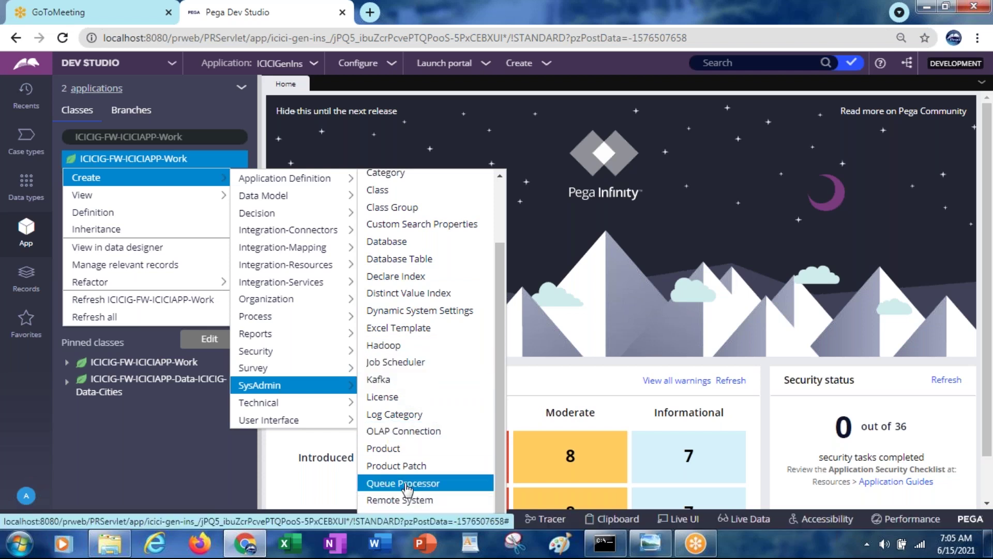
pyautogui.click(404, 362)
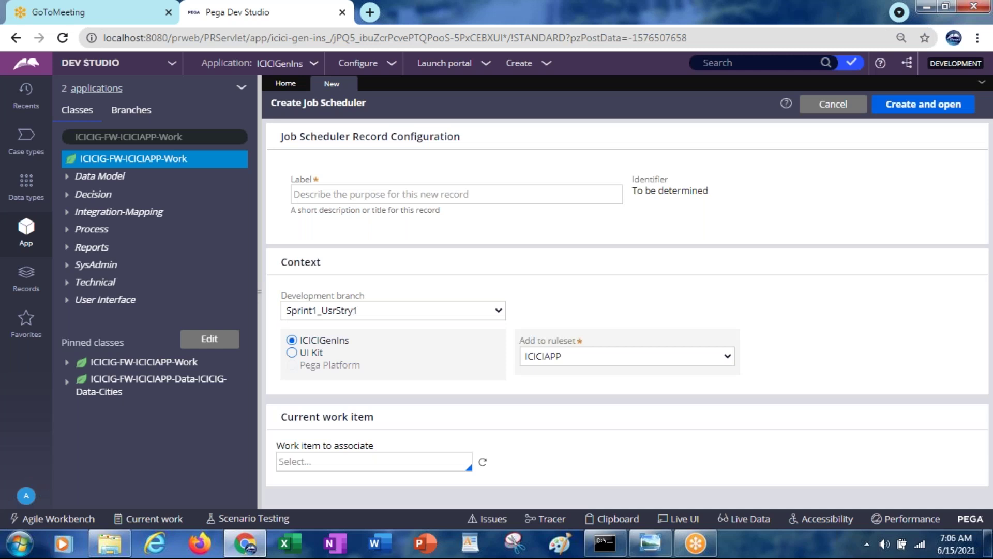
# Label the new job scheduler record CustDetailsJobScheduler
pyautogui.click(357, 201)
pyautogui.write('C')
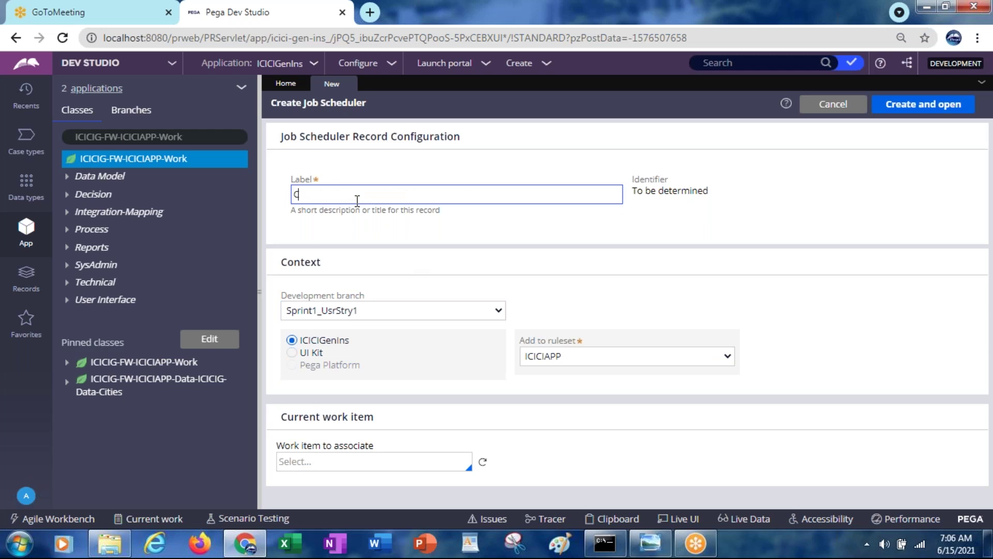
pyautogui.write('ustDetails')
pyautogui.write(' JS')
pyautogui.press('BackSpace')
pyautogui.write('obScheduler')
# Set the development branch to [No branch], choose ICICIAPP ruleset version 01-01-02, and create and open the record
pyautogui.click(392, 310)
pyautogui.click(324, 342)
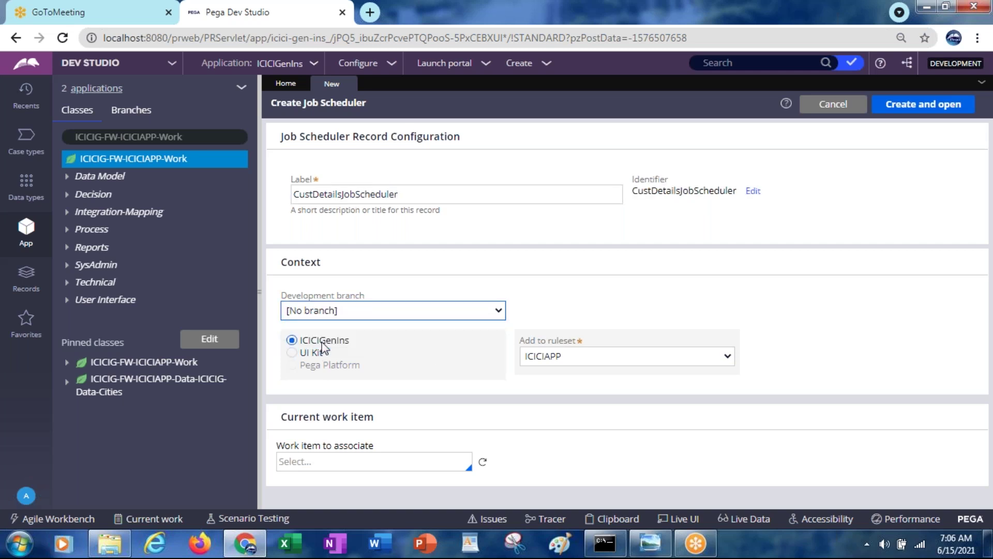
pyautogui.click(645, 359)
pyautogui.click(642, 387)
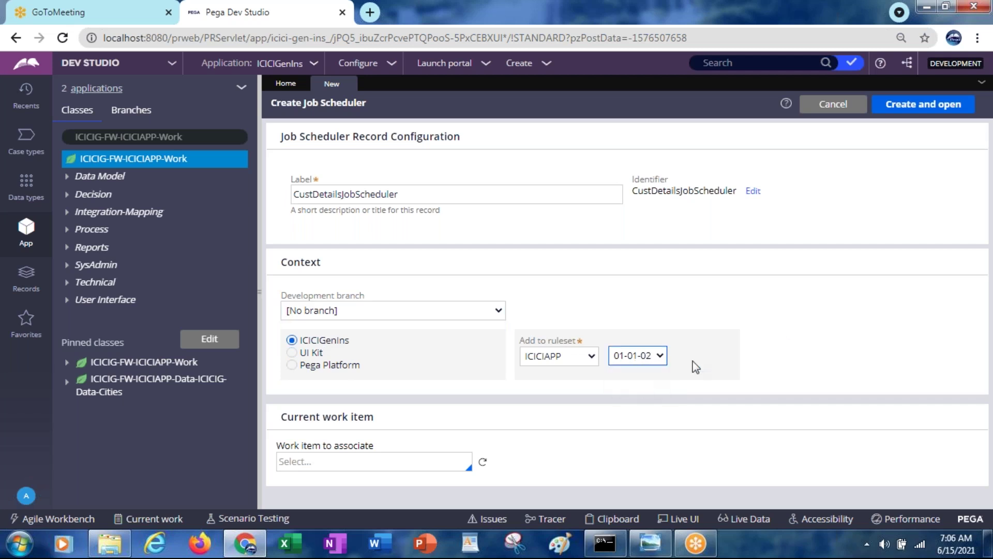
pyautogui.click(923, 107)
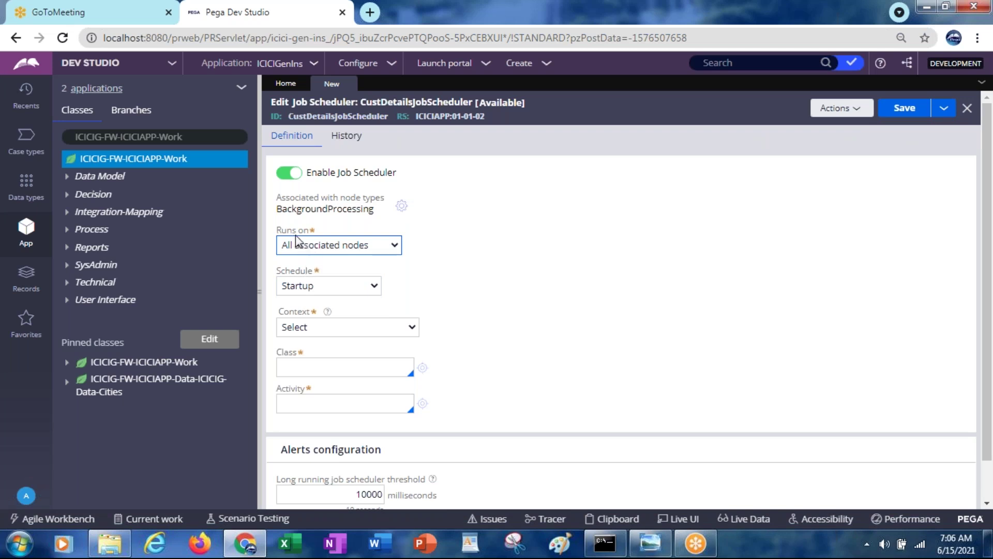
# Set the job to run on any one associated node and schedule it multiple times a day, after every 30 seconds
pyautogui.click(309, 249)
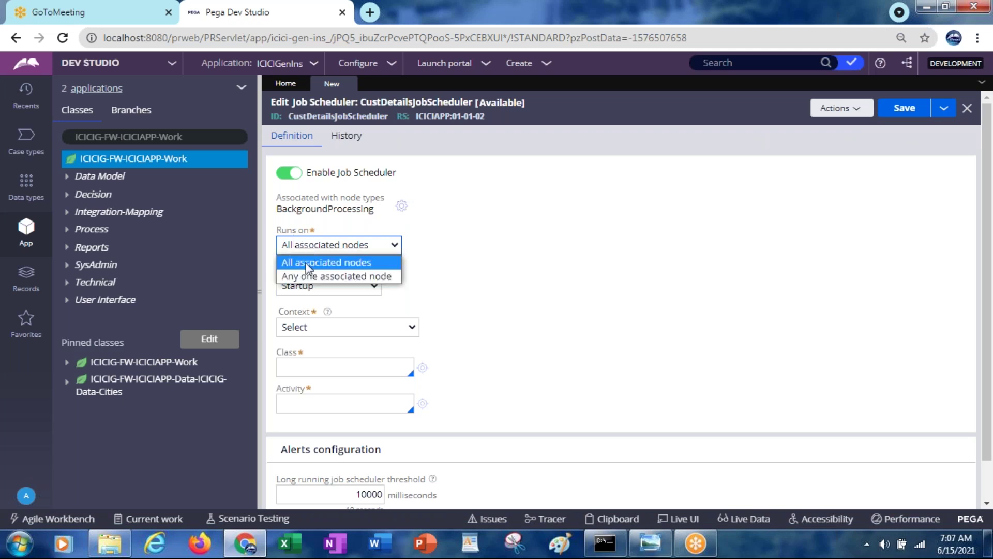
pyautogui.click(303, 276)
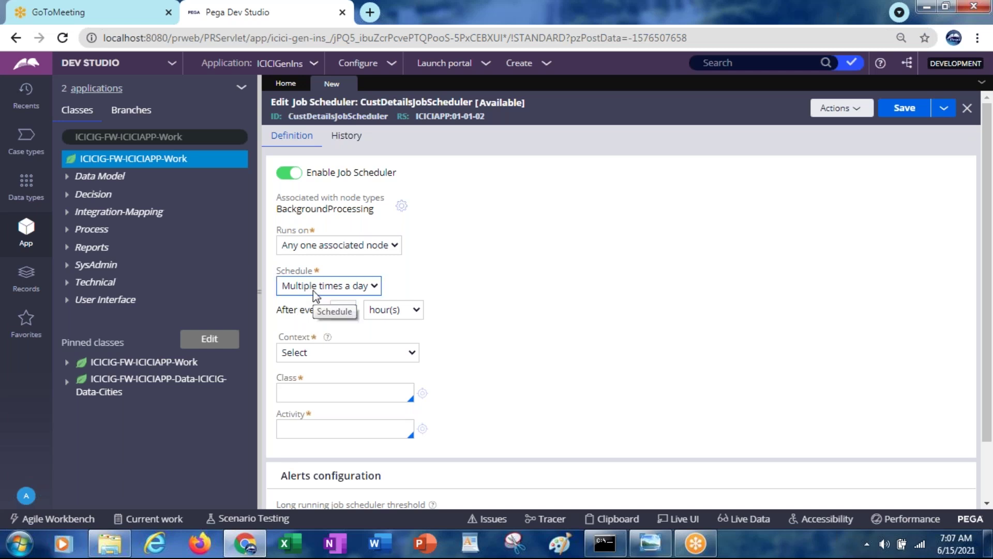
pyautogui.click(314, 294)
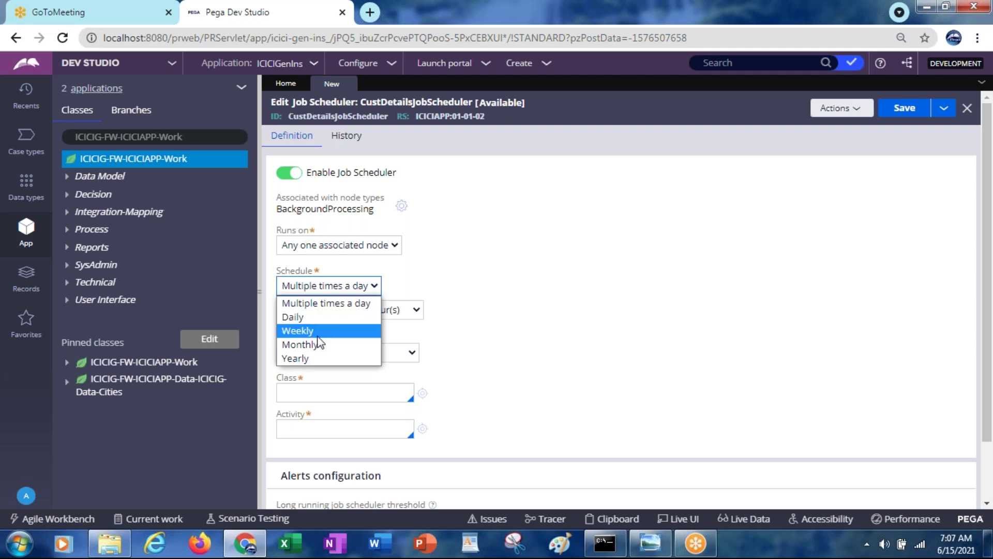
pyautogui.click(318, 303)
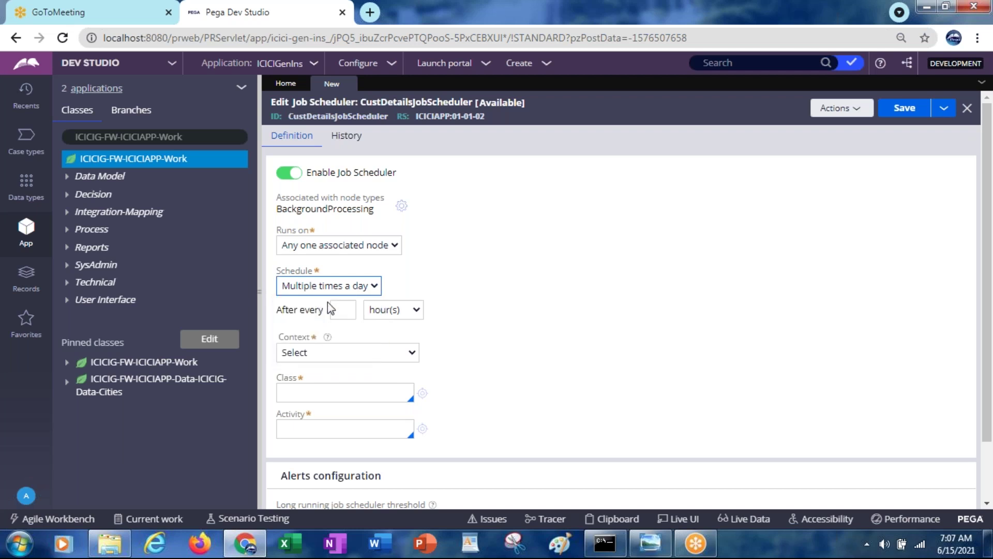
pyautogui.click(338, 309)
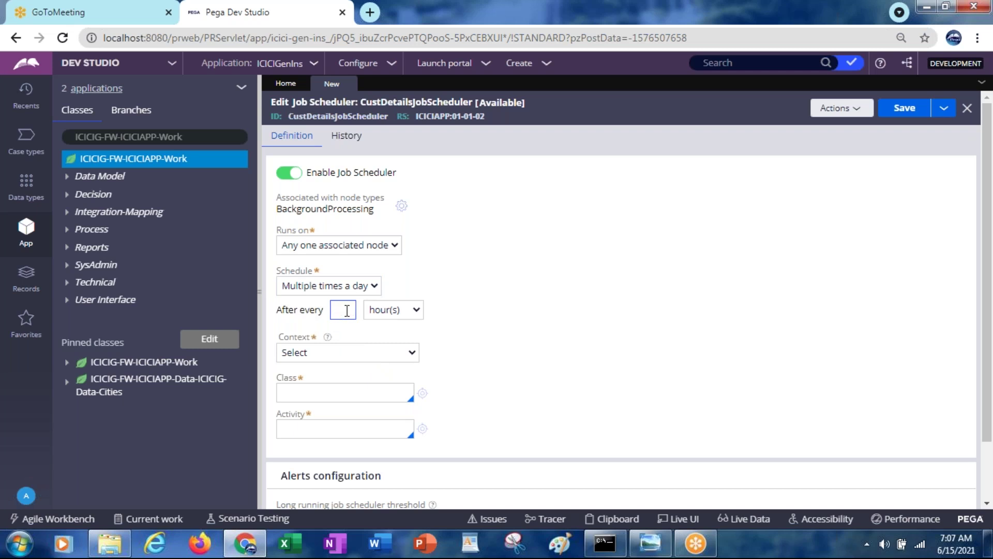
pyautogui.write('30')
pyautogui.click(385, 309)
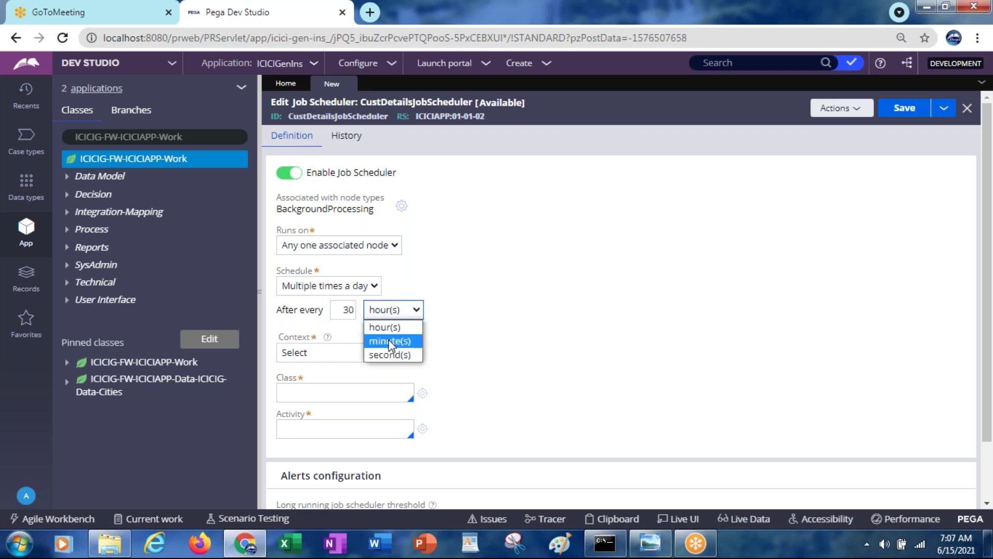
pyautogui.click(391, 356)
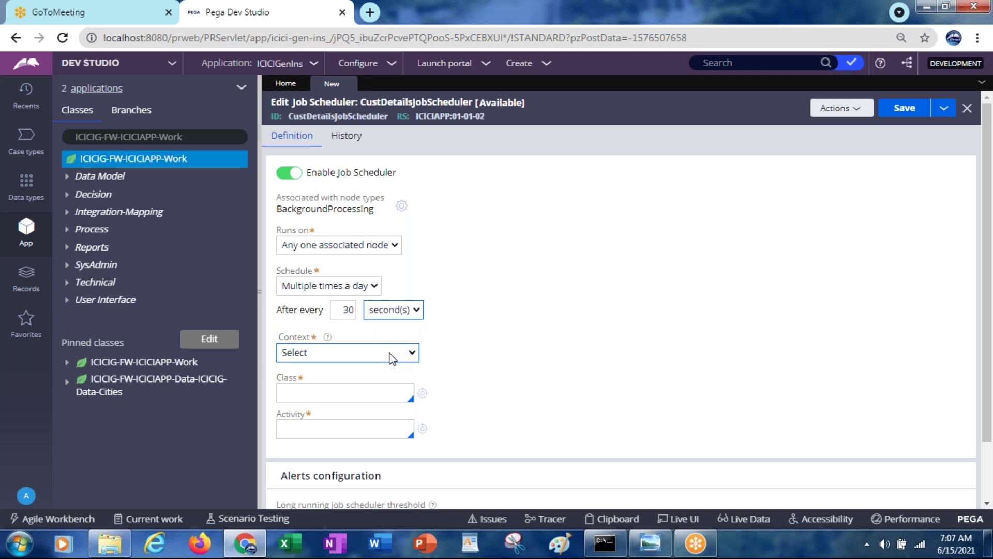
# Switch the job scheduler's schedule to Daily
pyautogui.click(342, 286)
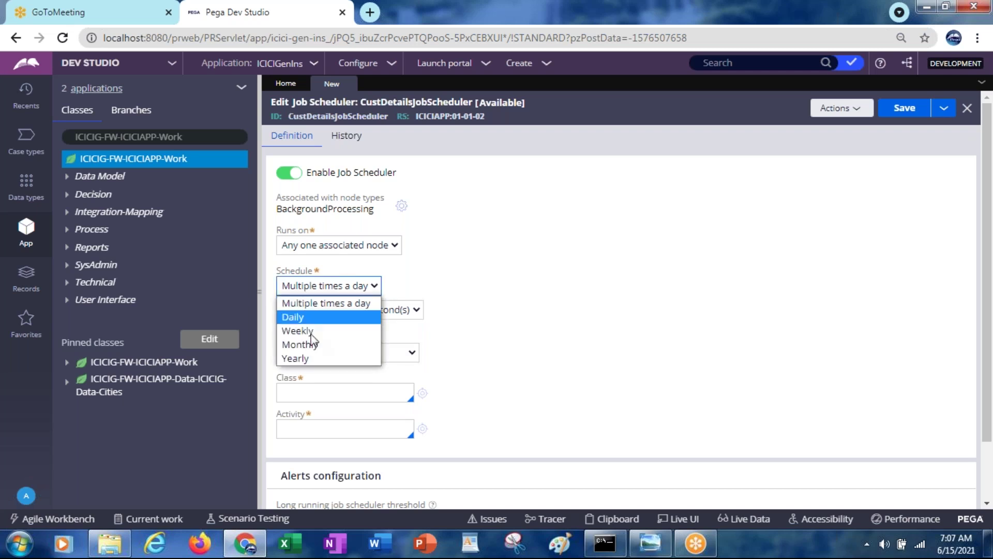
pyautogui.click(299, 318)
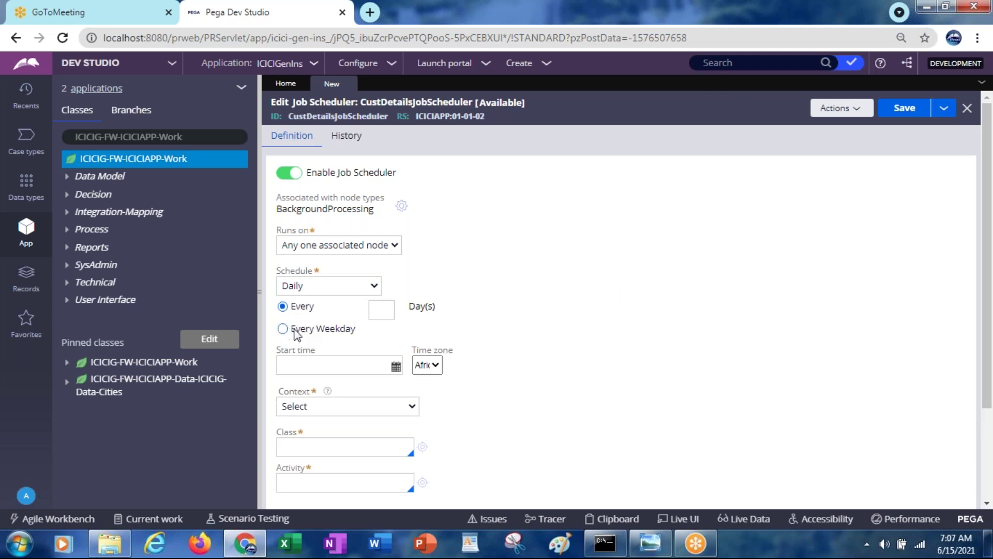
# Set the schedule back to Multiple times a day and re-enter an interval of 30 seconds
pyautogui.click(322, 286)
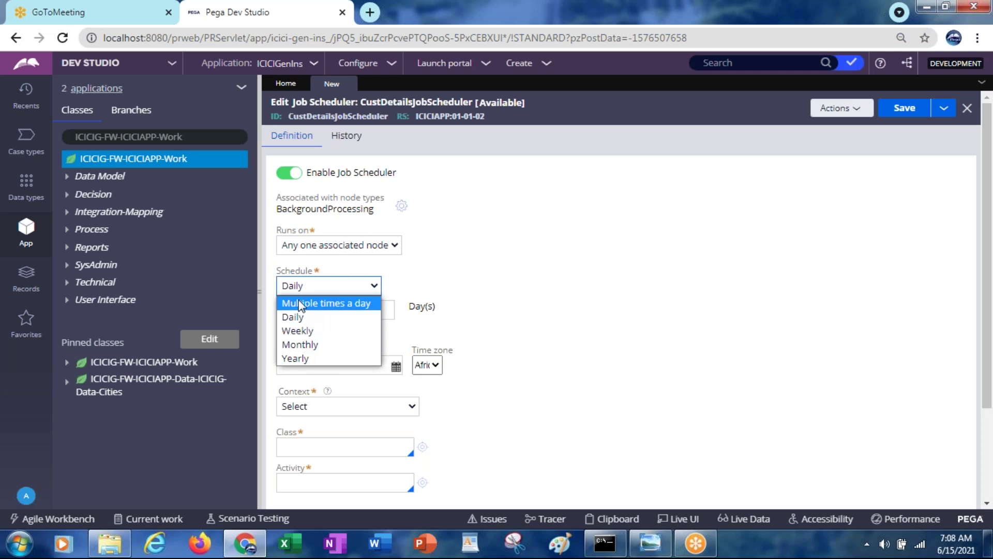
pyautogui.click(301, 304)
pyautogui.click(343, 311)
pyautogui.write('30')
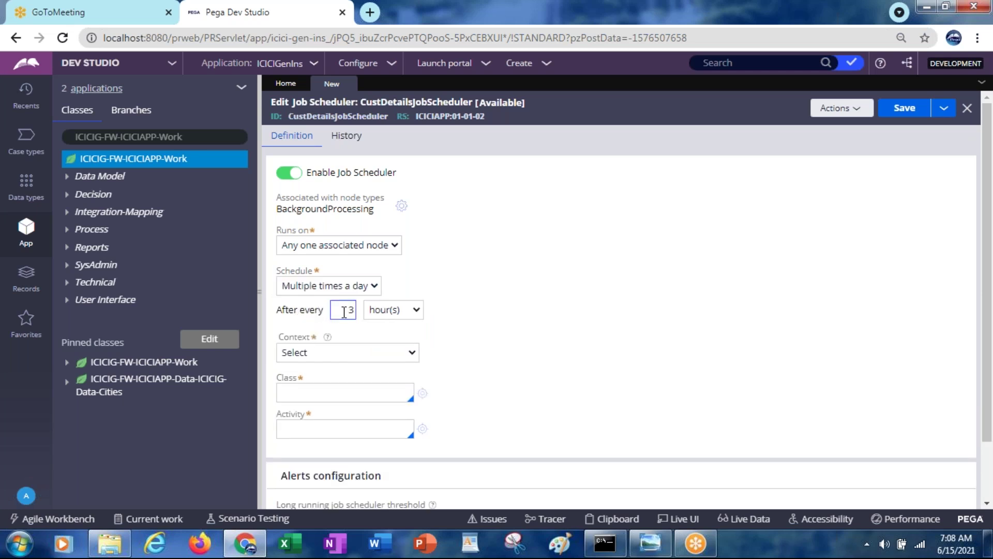
pyautogui.click(389, 314)
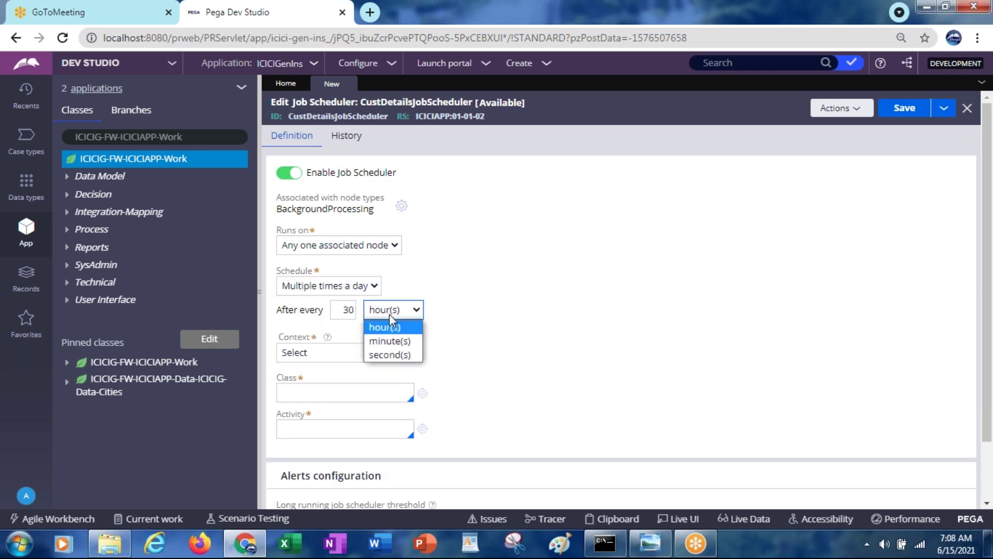
pyautogui.click(390, 355)
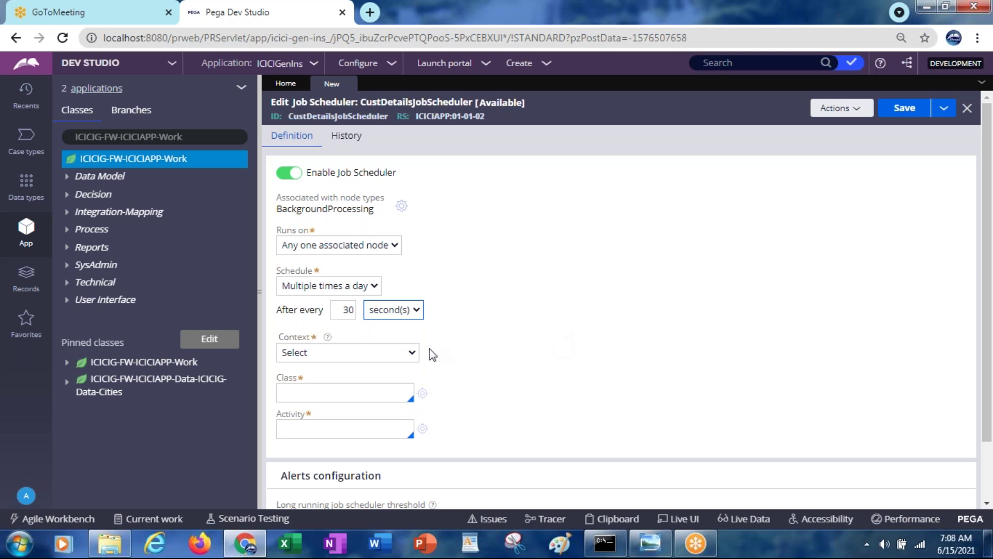
# Try Specify access group as the job scheduler's context
pyautogui.click(401, 351)
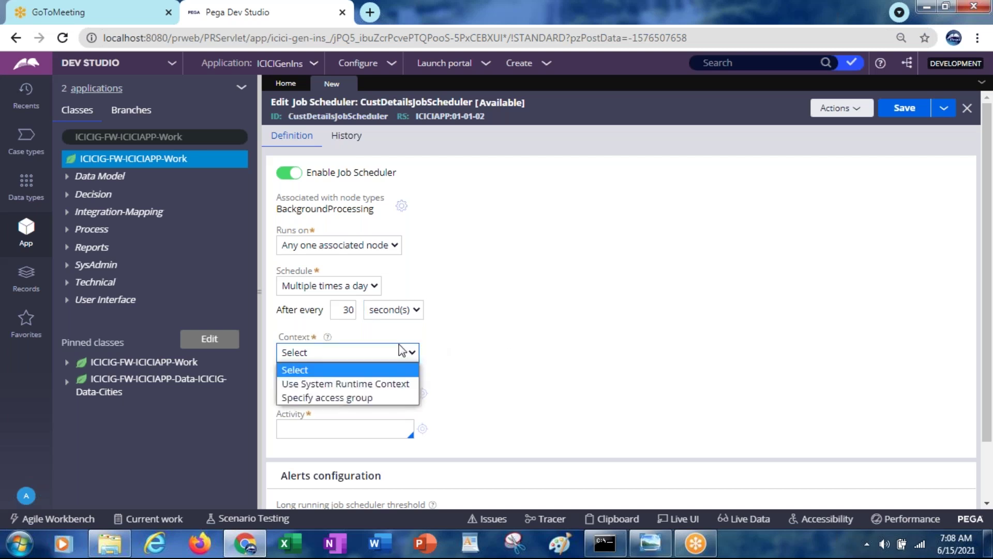
pyautogui.click(476, 358)
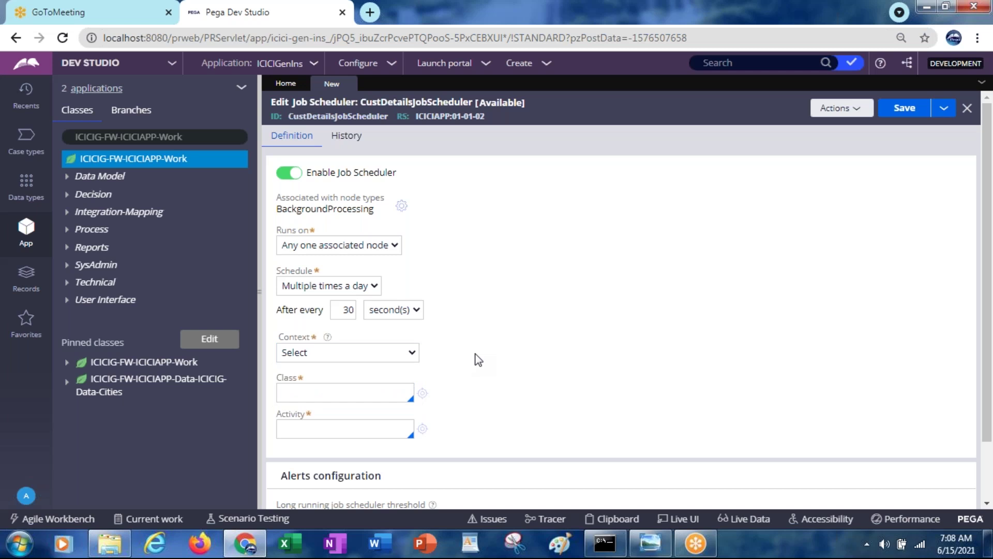
pyautogui.click(344, 354)
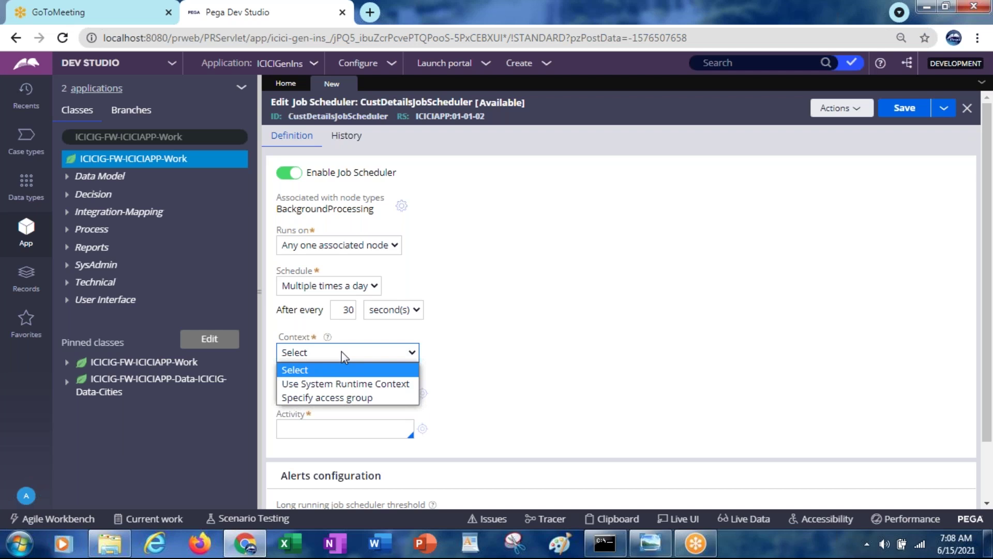
pyautogui.click(328, 398)
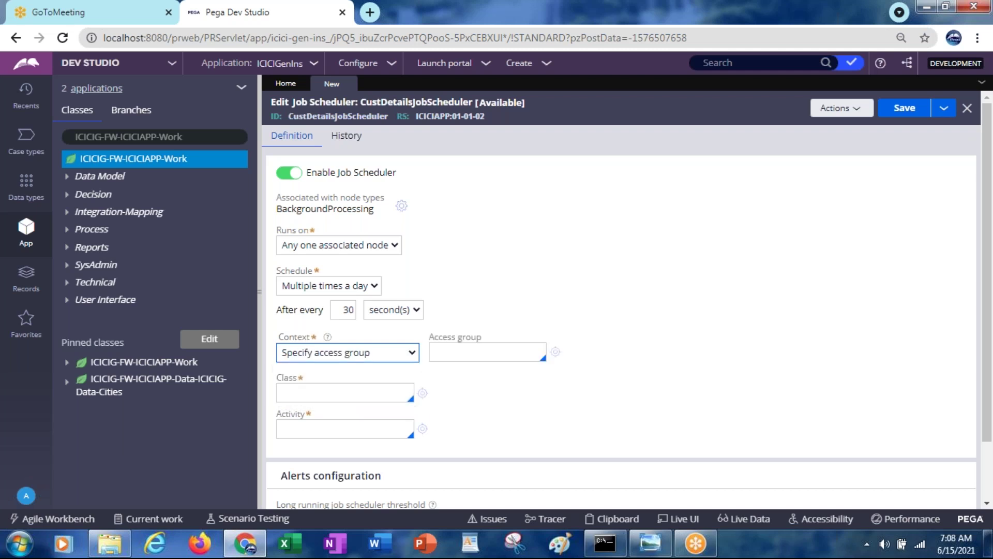
pyautogui.click(458, 354)
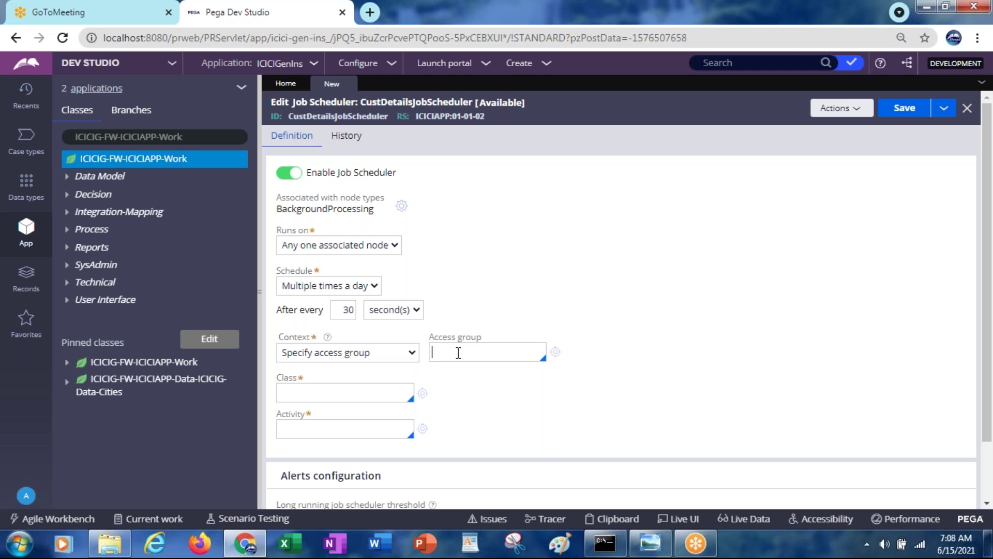
# Set the job scheduler's context to Use System Runtime Context
pyautogui.click(373, 357)
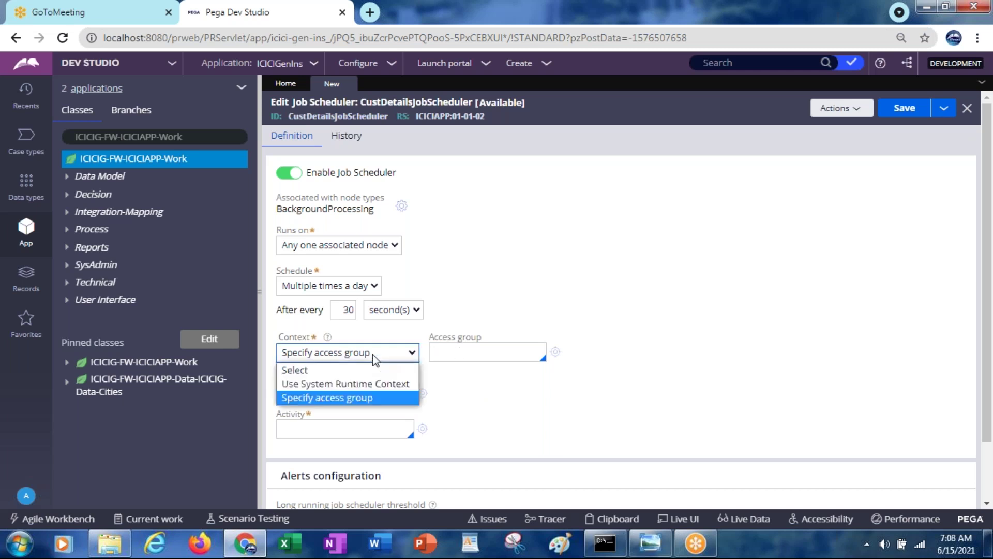
pyautogui.click(353, 385)
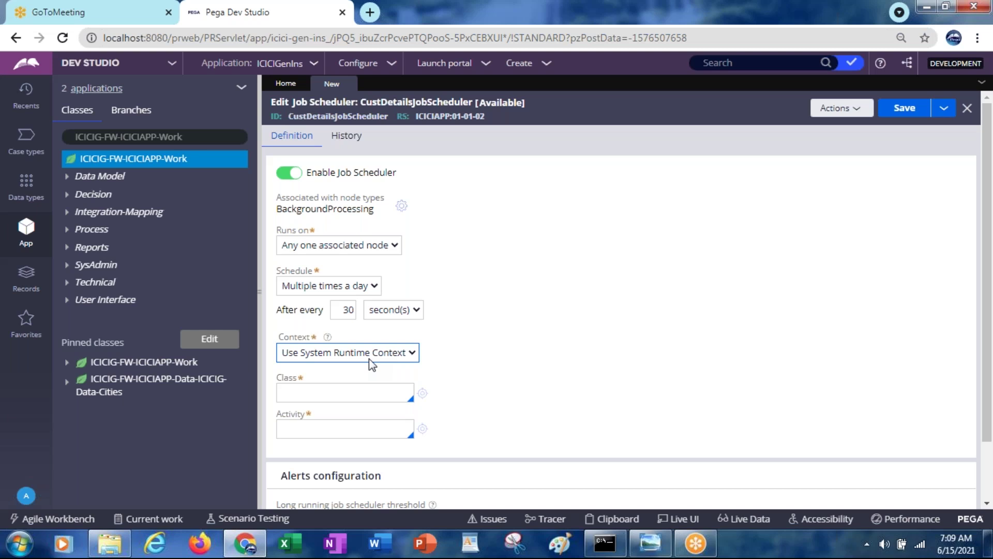
# Look through the record categories viewable for the ICICIG-FW-ICICIAPP-Work class, including SysAdmin, Organization, Integration, Decision and Technical
pyautogui.click(178, 162)
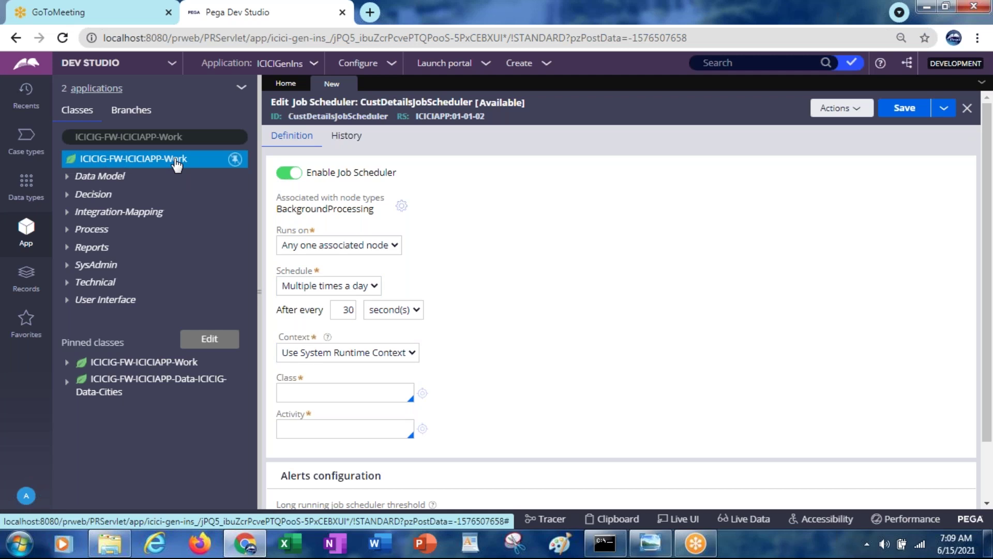
pyautogui.rightClick(177, 163)
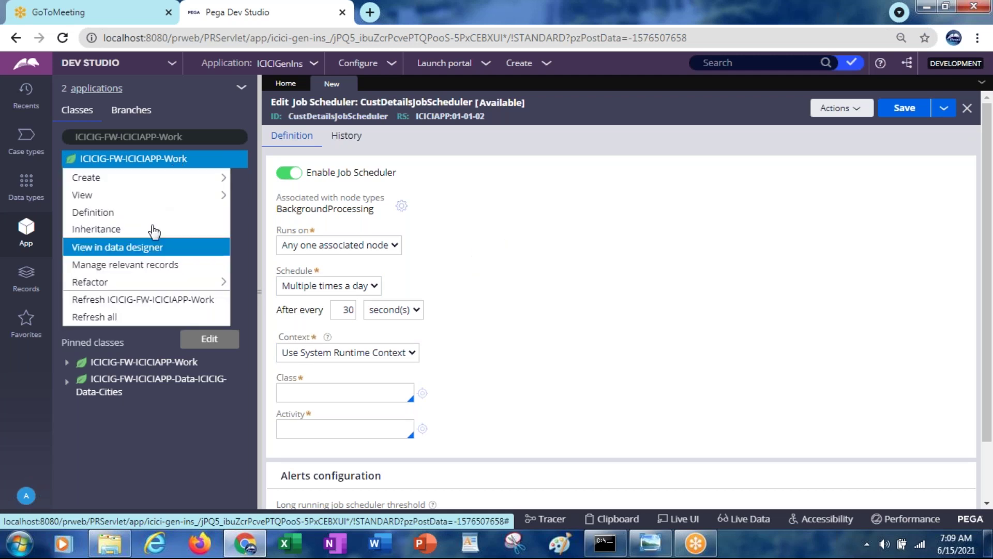
pyautogui.moveTo(129, 199)
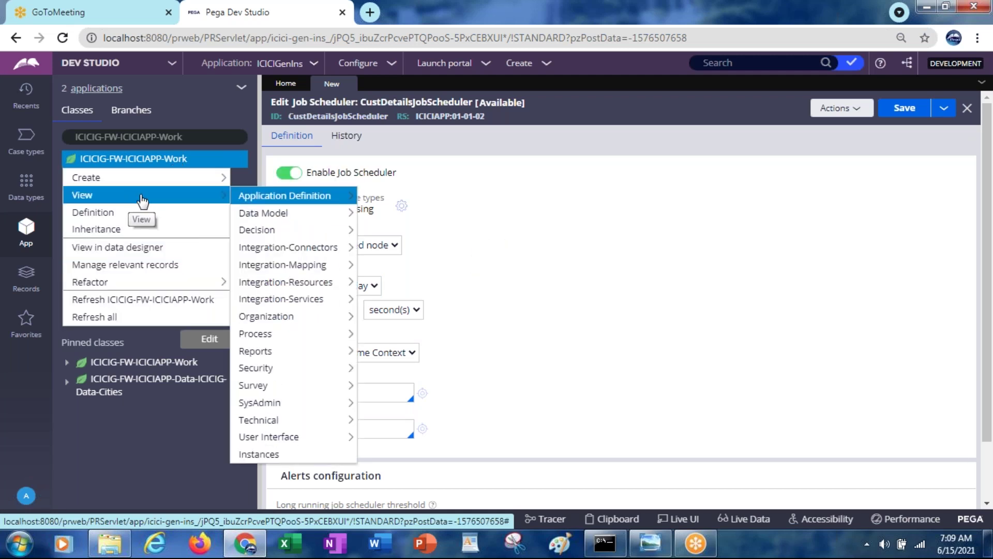
pyautogui.moveTo(287, 404)
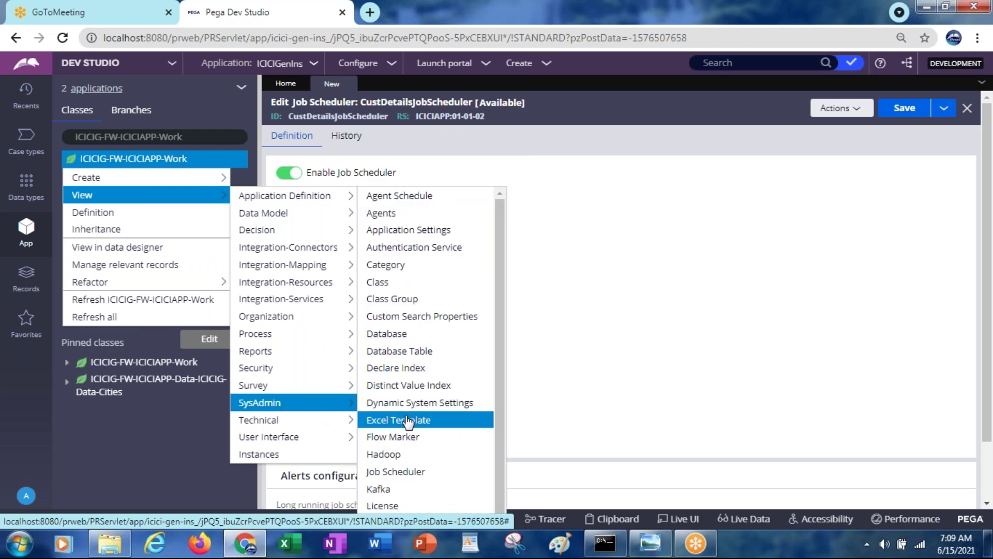
pyautogui.scroll(-1, 505, 426)
pyautogui.scroll(-5, 504, 425)
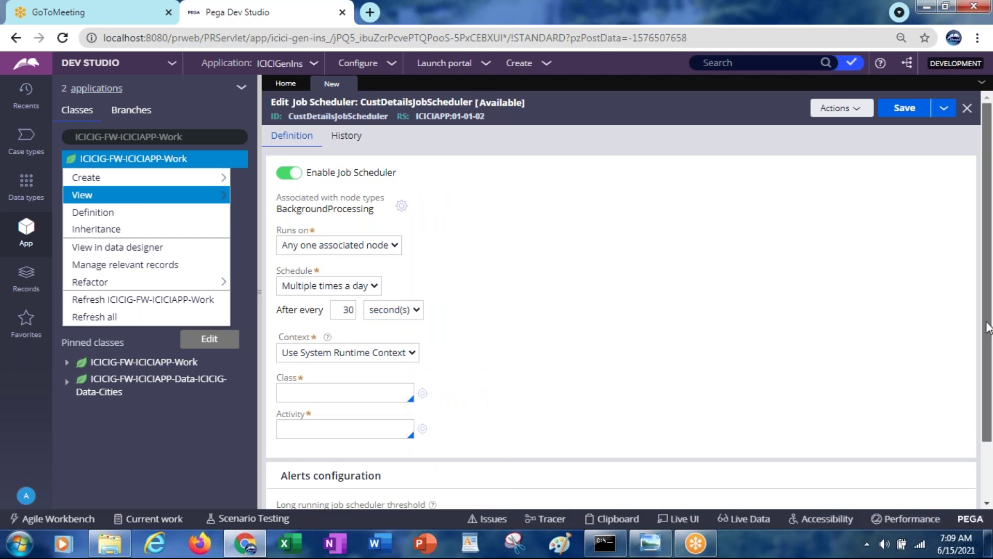
pyautogui.scroll(-1, 987, 327)
pyautogui.moveTo(90, 202)
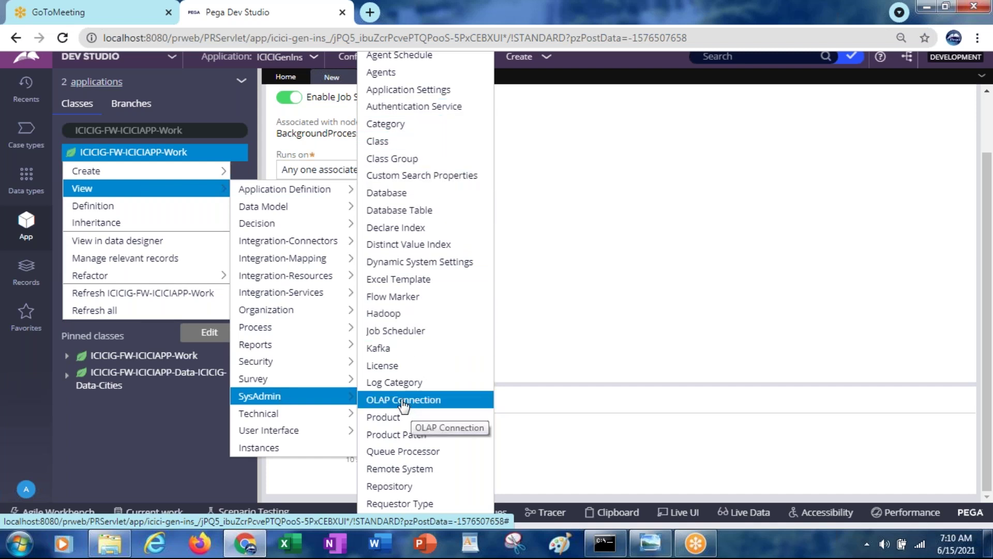
pyautogui.moveTo(317, 380)
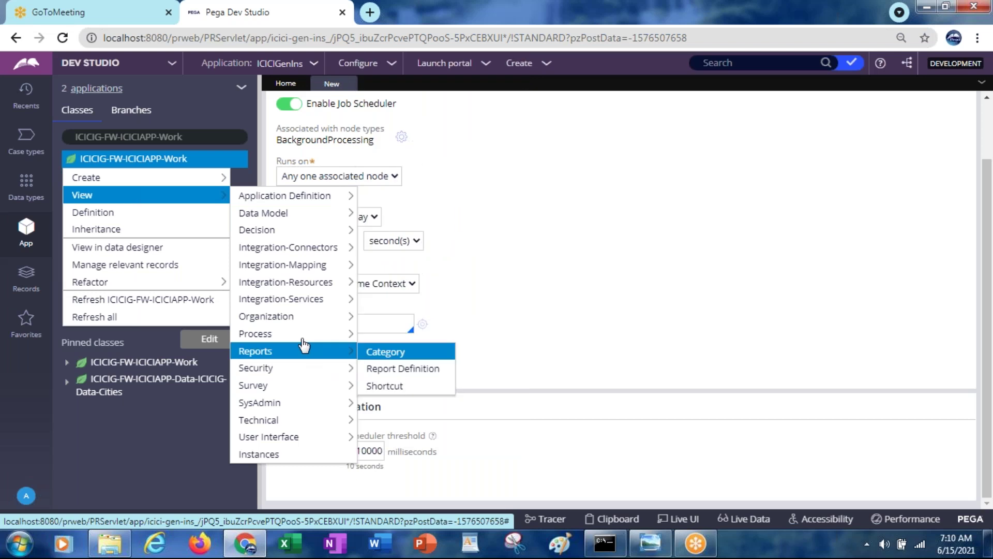
pyautogui.moveTo(300, 339)
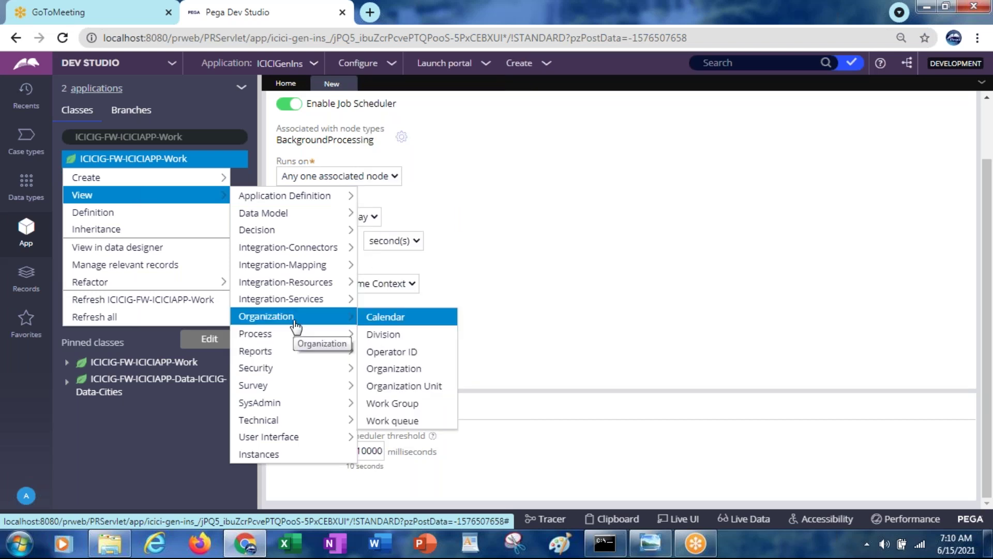
pyautogui.moveTo(293, 304)
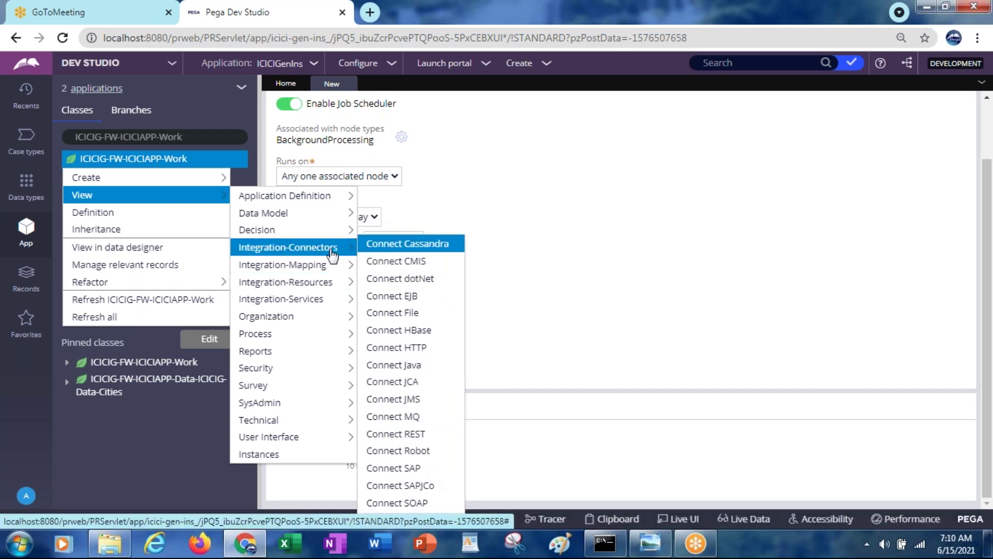
pyautogui.moveTo(317, 268)
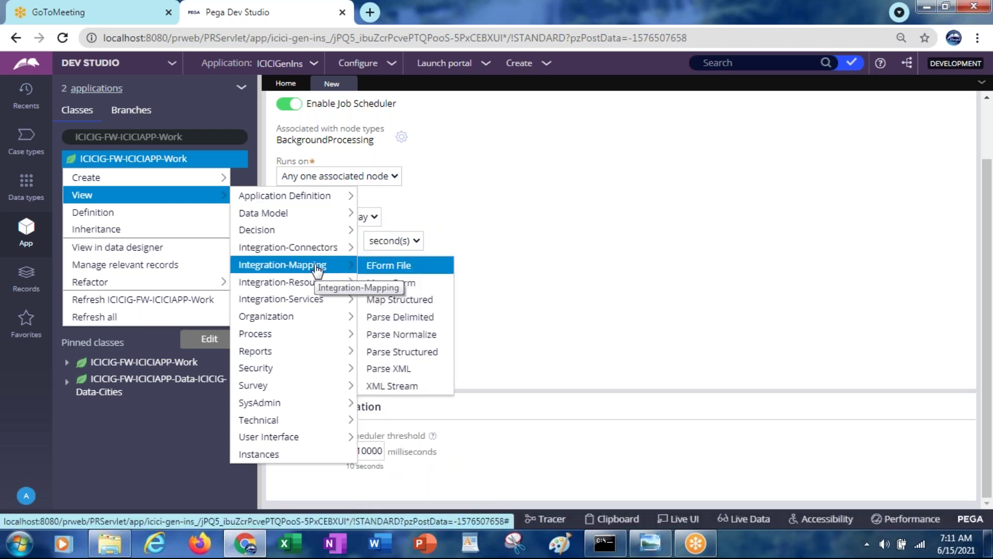
pyautogui.moveTo(299, 248)
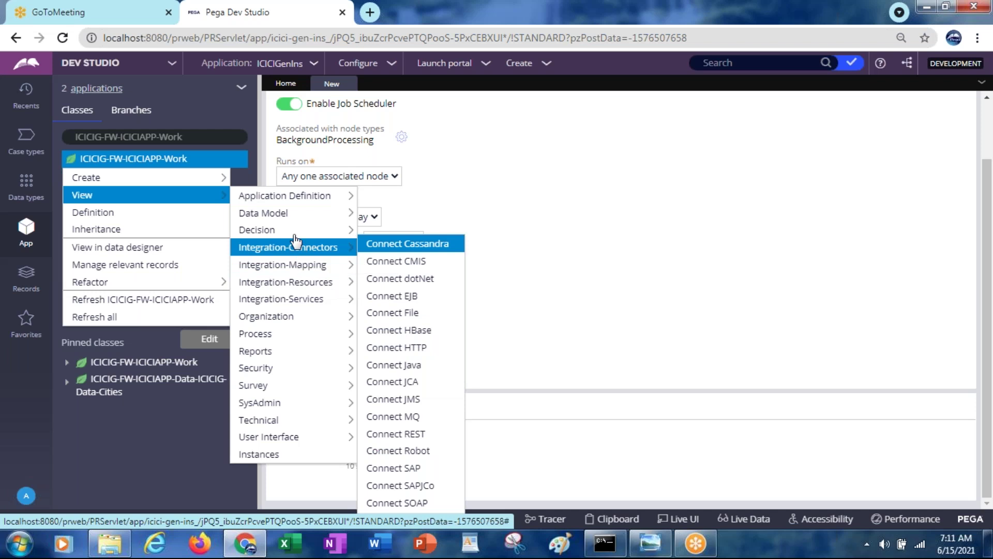
pyautogui.moveTo(295, 231)
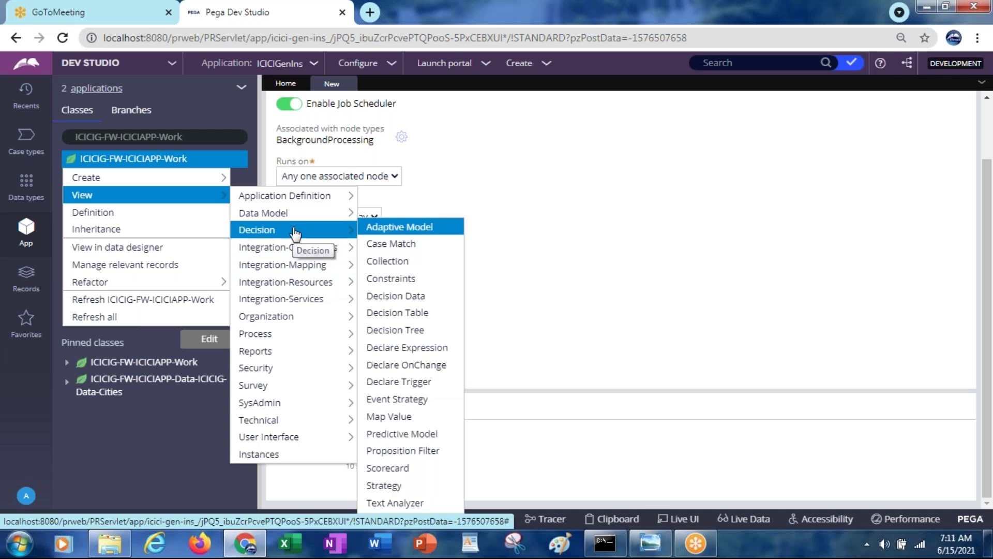
pyautogui.moveTo(298, 203)
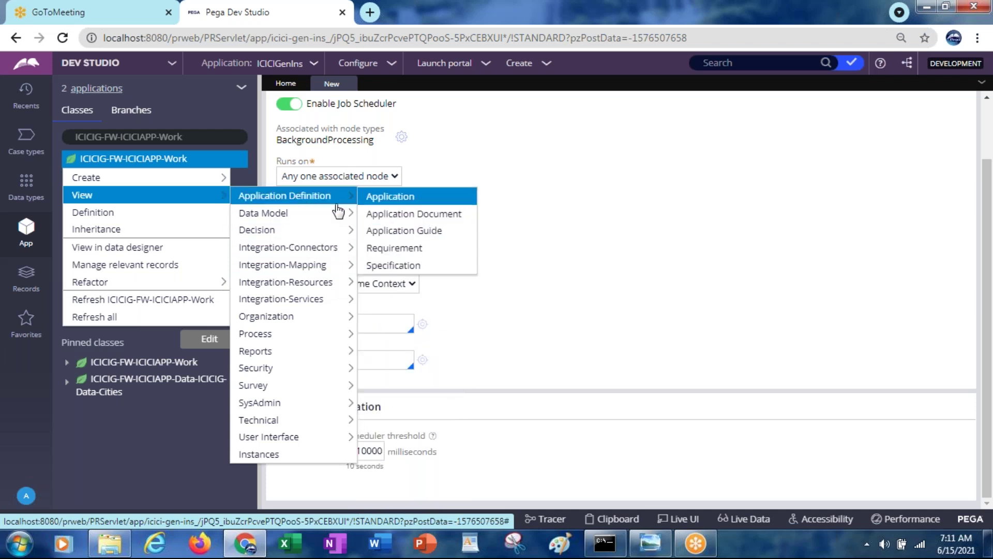
pyautogui.moveTo(338, 211)
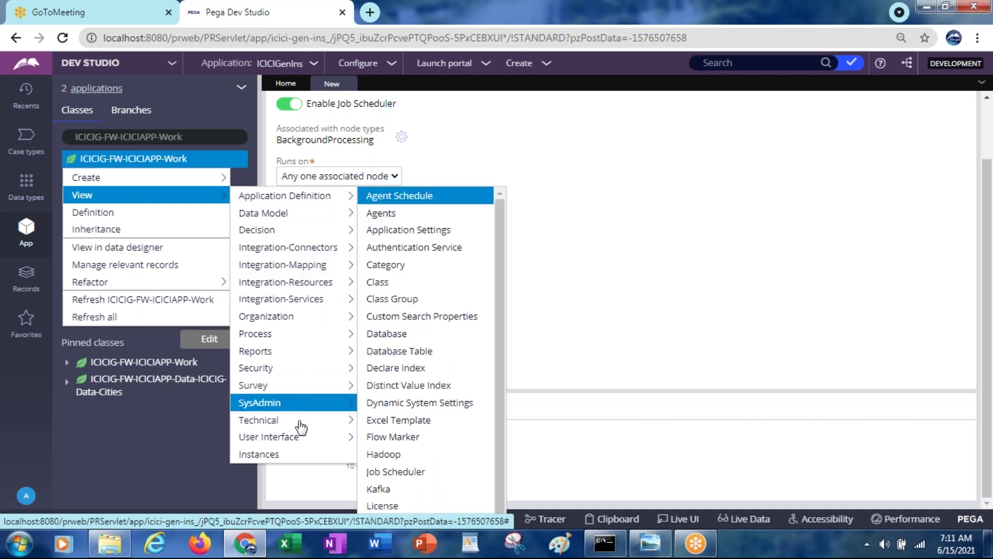
pyautogui.moveTo(300, 424)
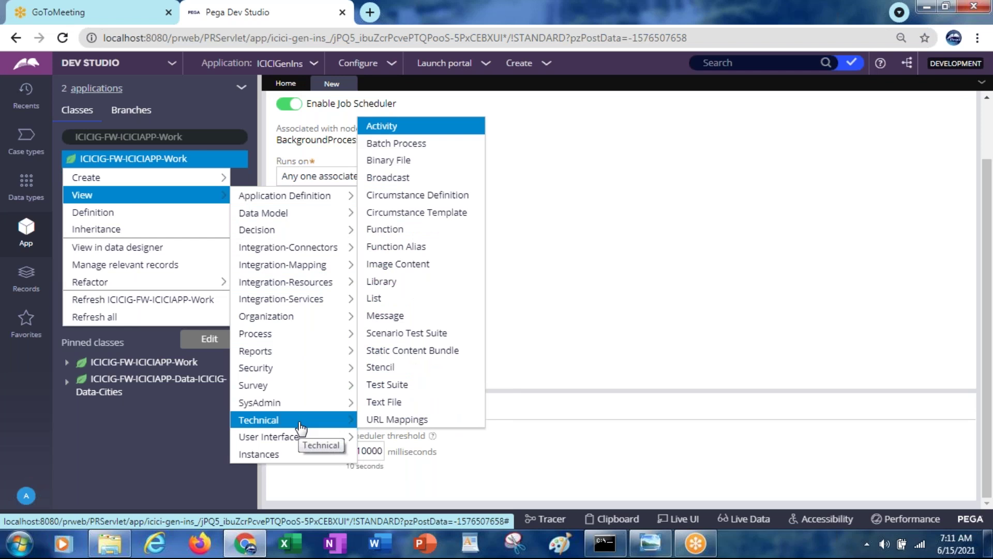
pyautogui.click(285, 455)
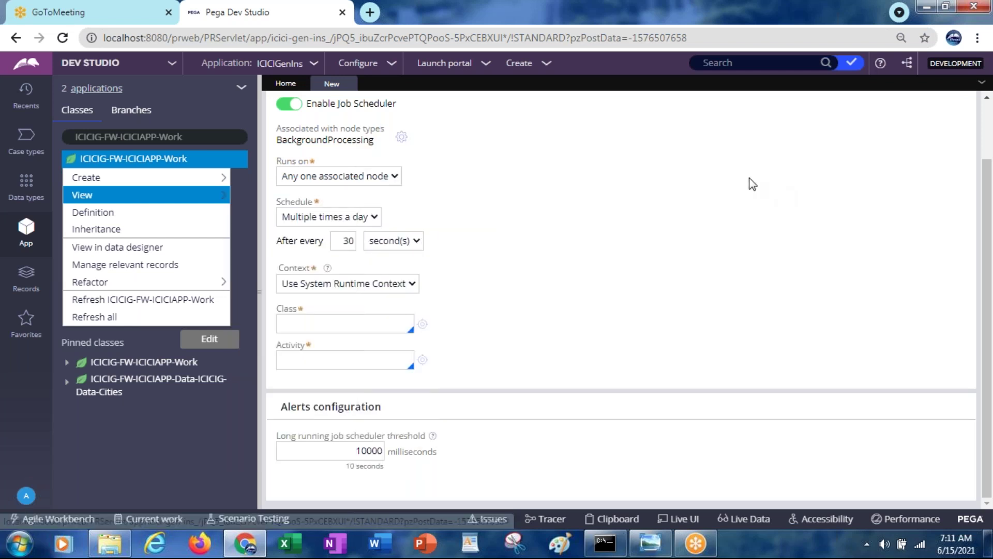
# Find and open the System Runtime Context page in the general system configuration
pyautogui.click(396, 70)
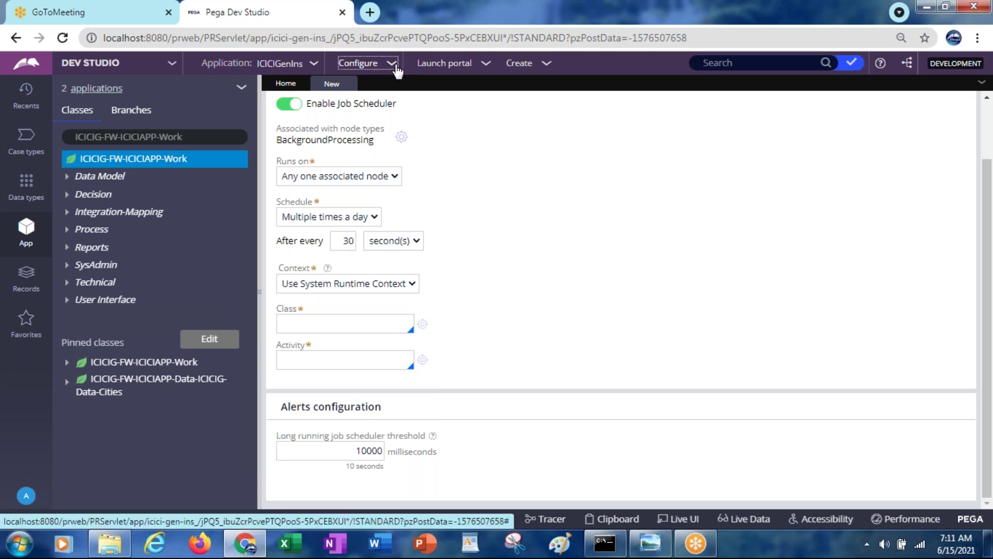
pyautogui.click(396, 71)
pyautogui.moveTo(356, 98)
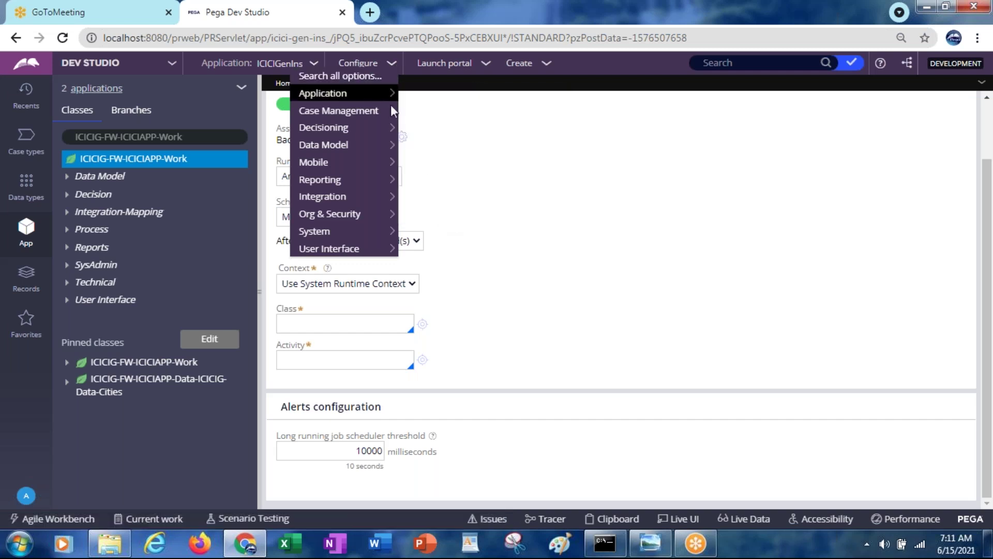
pyautogui.moveTo(437, 101)
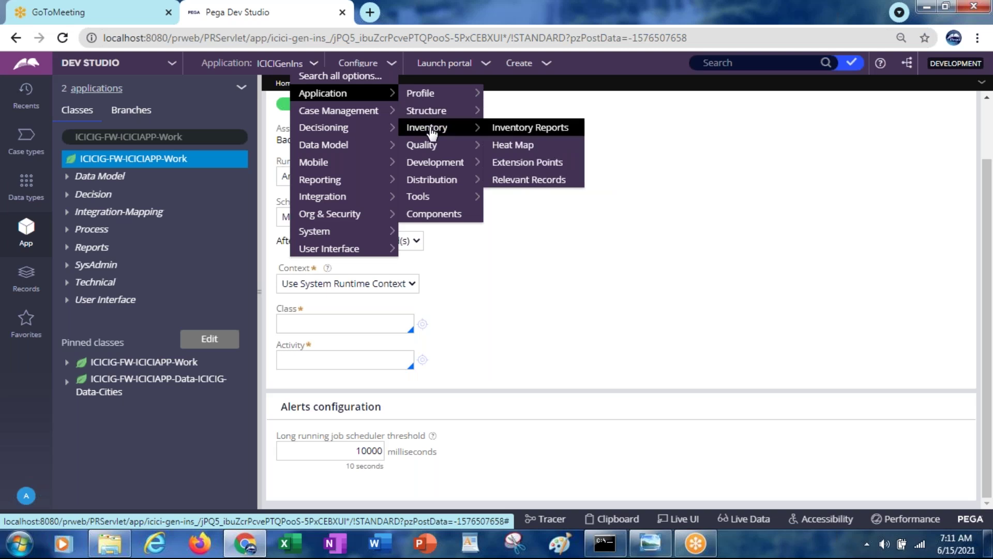
pyautogui.moveTo(431, 148)
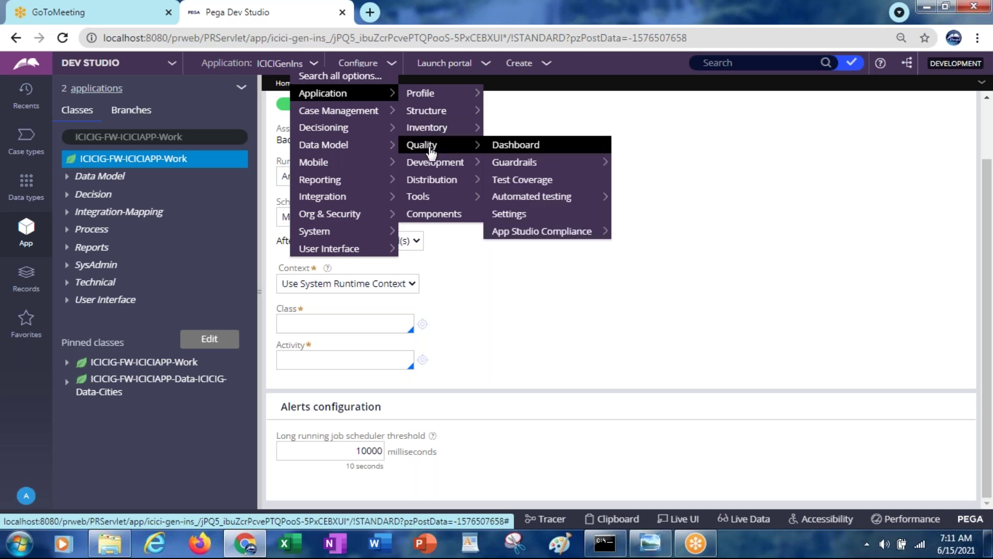
pyautogui.moveTo(432, 181)
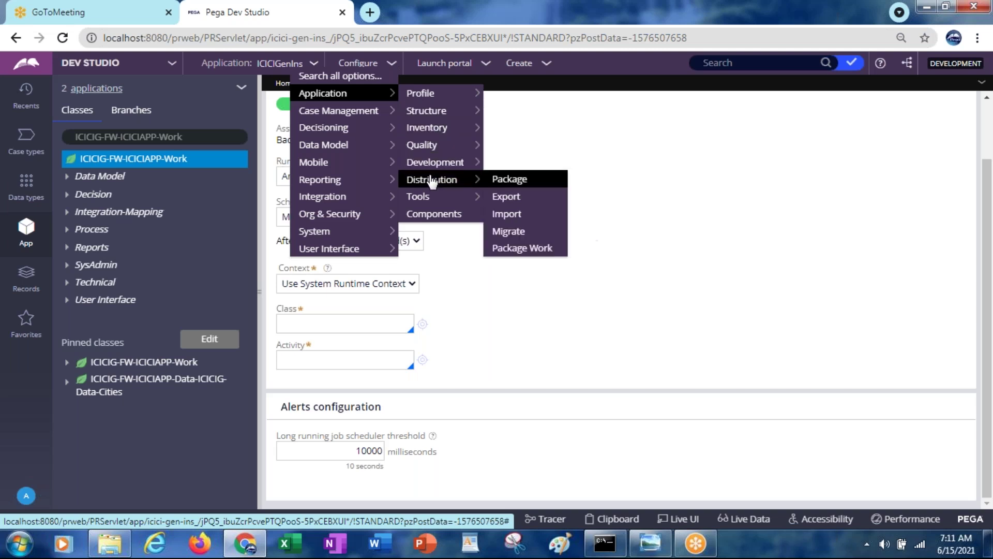
pyautogui.moveTo(438, 201)
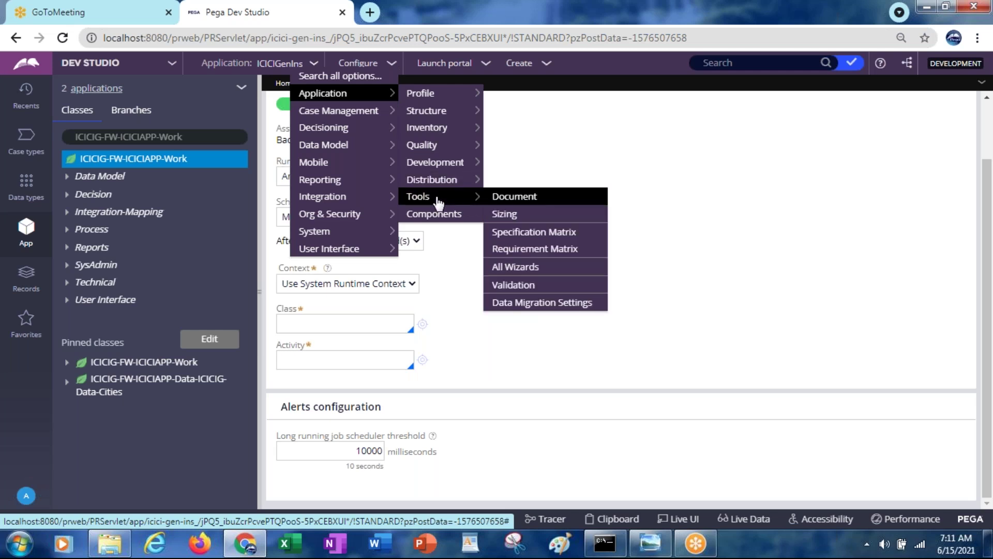
pyautogui.moveTo(372, 115)
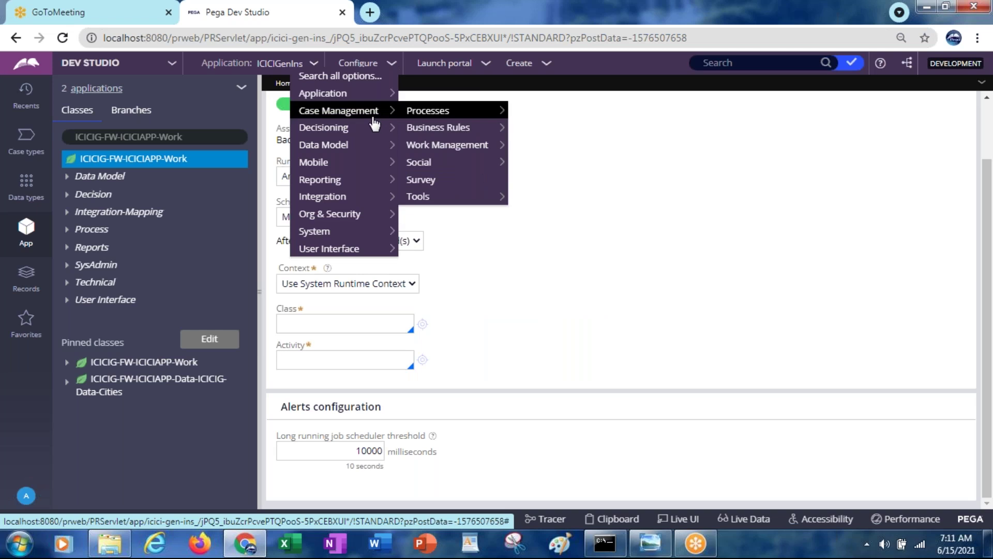
pyautogui.moveTo(349, 134)
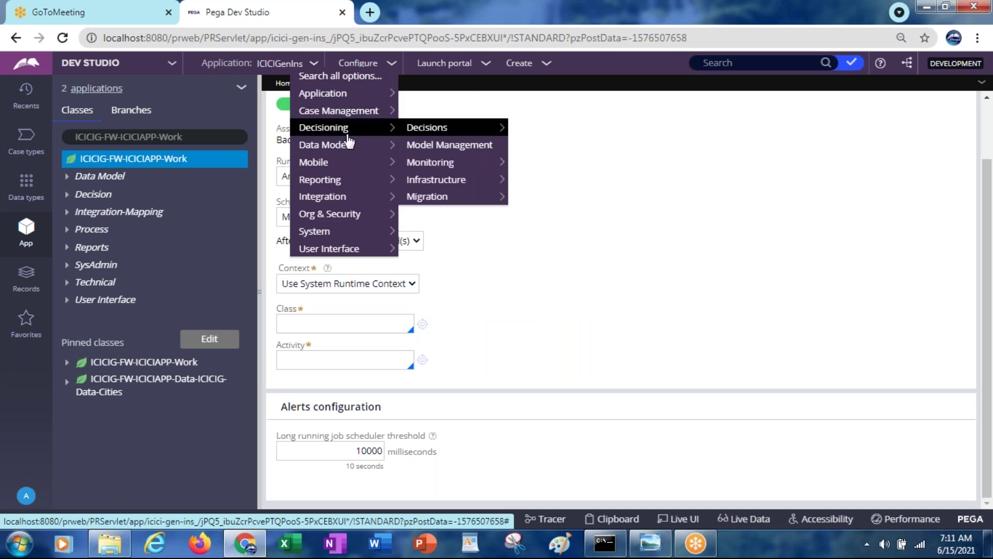
pyautogui.moveTo(339, 151)
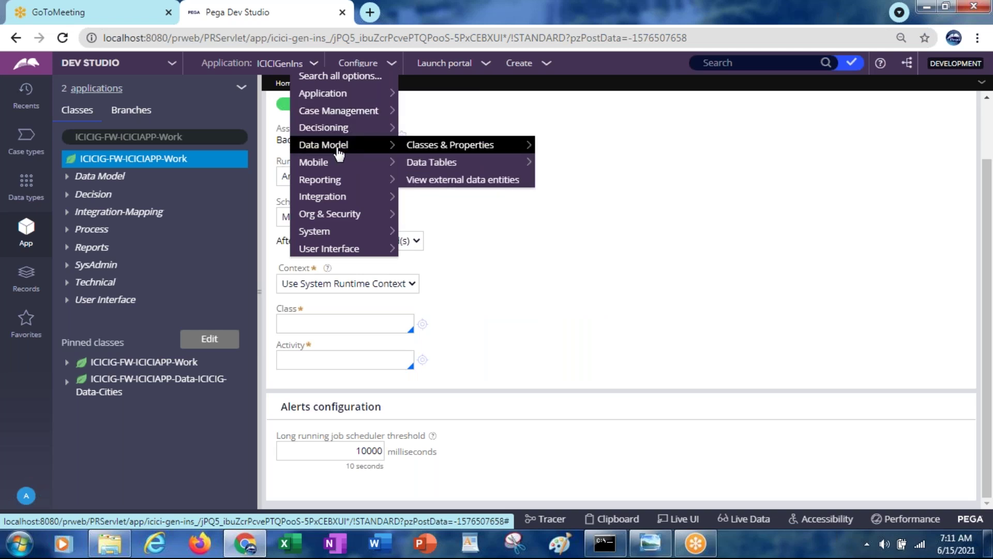
pyautogui.moveTo(366, 166)
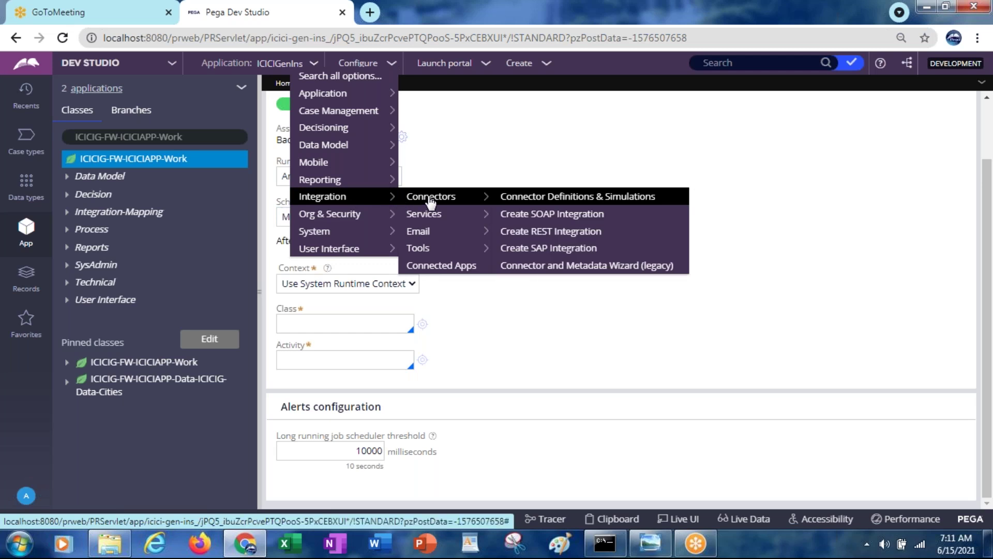
pyautogui.moveTo(423, 219)
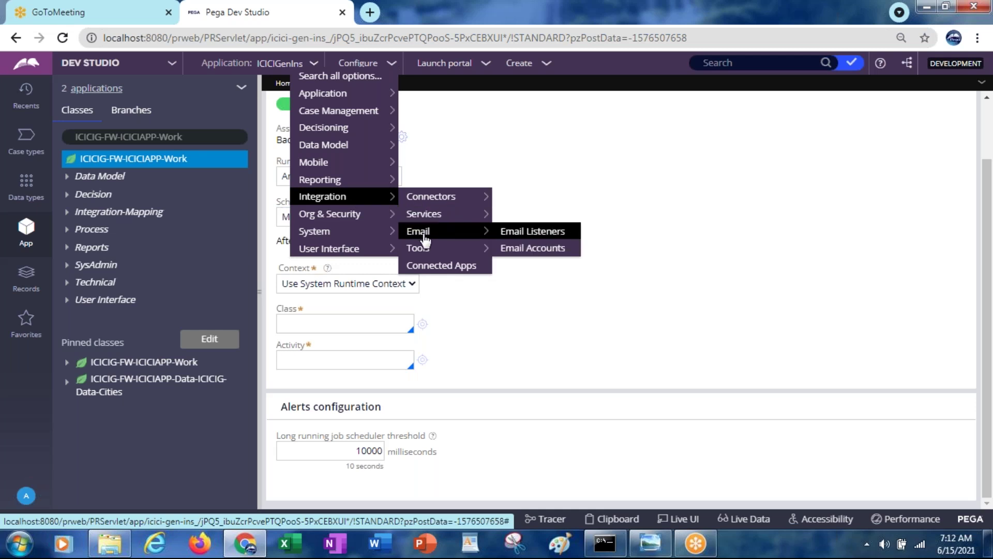
pyautogui.moveTo(425, 255)
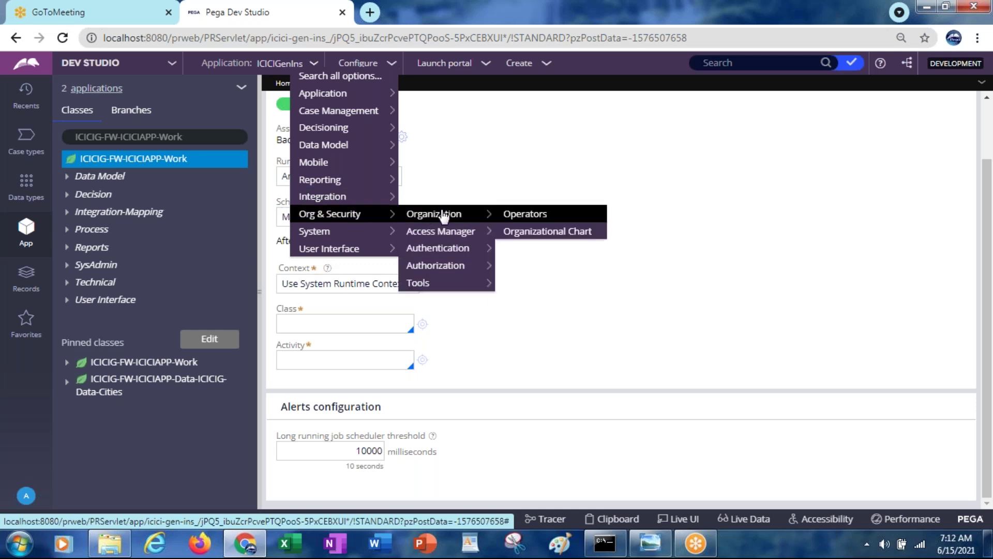
pyautogui.moveTo(438, 238)
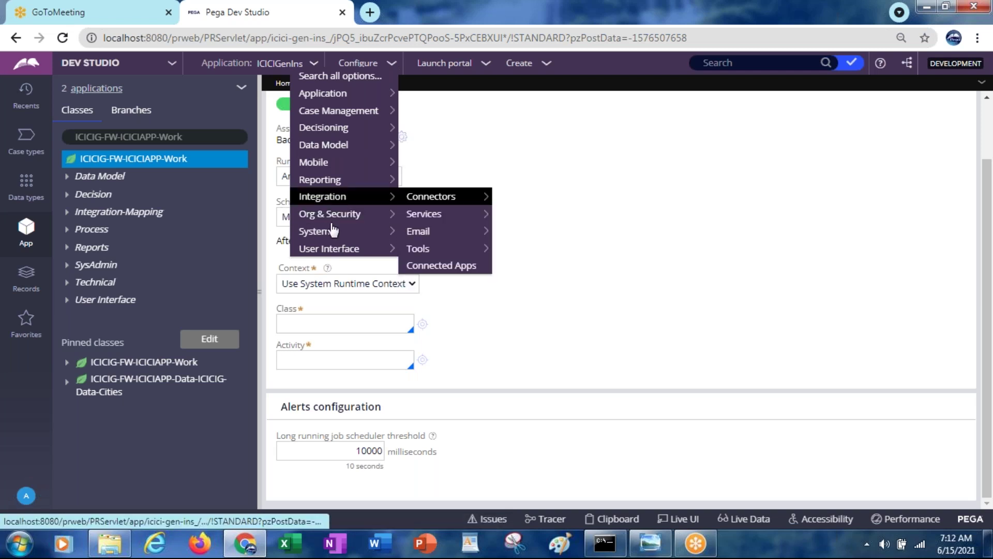
pyautogui.moveTo(432, 288)
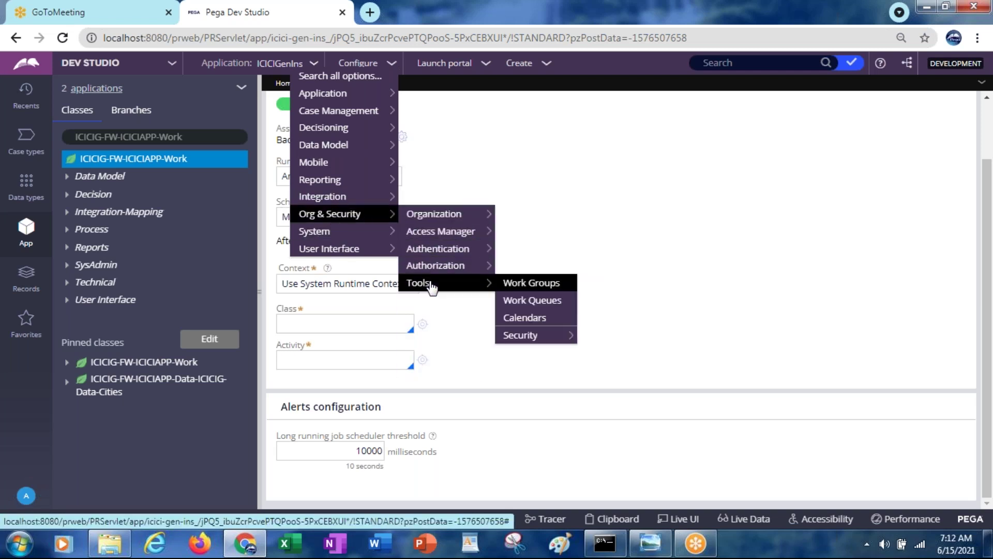
pyautogui.moveTo(525, 340)
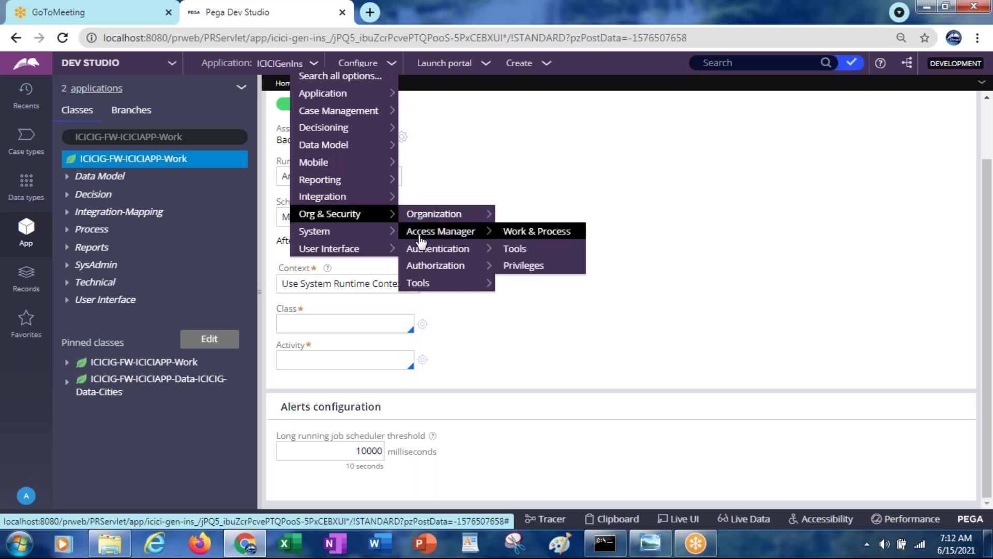
pyautogui.moveTo(381, 237)
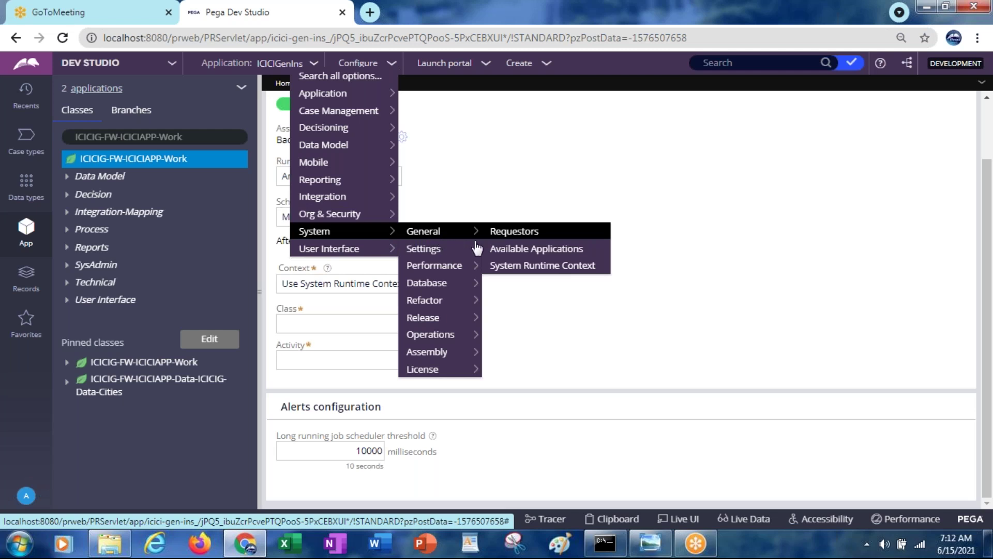
pyautogui.click(504, 272)
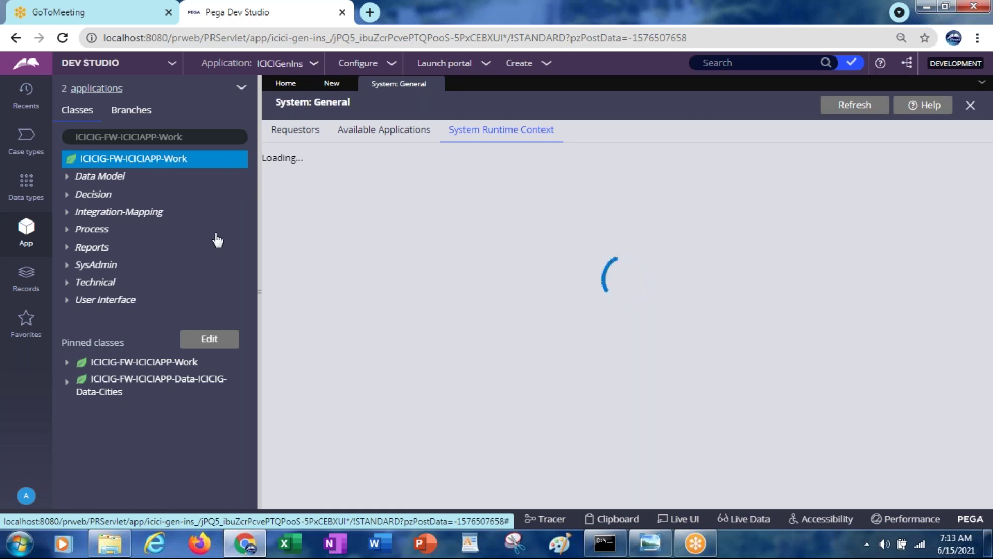
pyautogui.rightClick(137, 161)
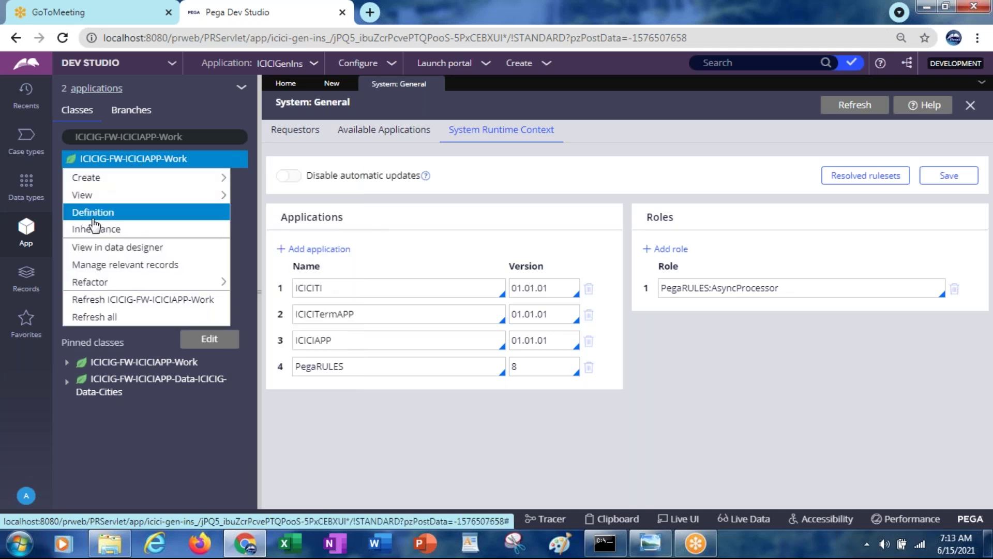
pyautogui.moveTo(88, 206)
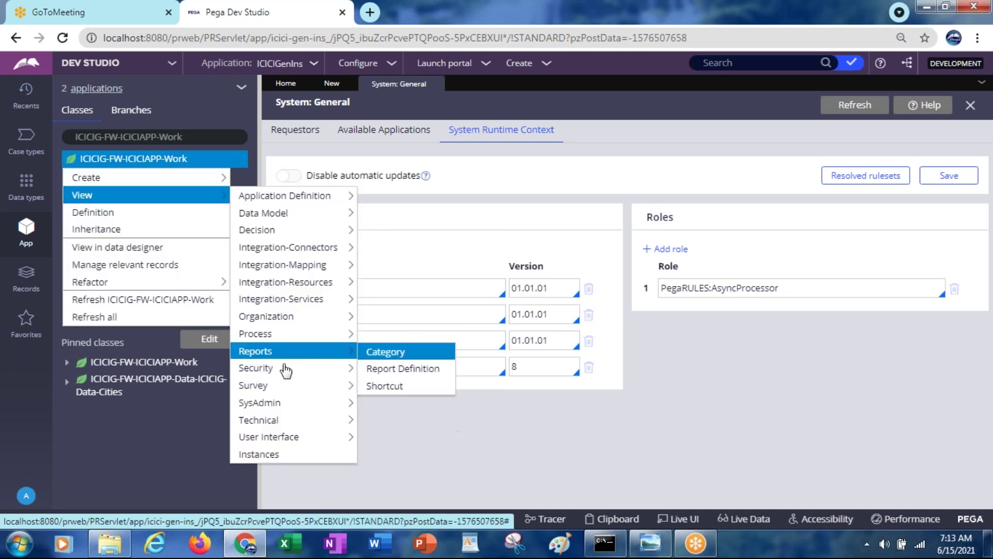
pyautogui.moveTo(291, 406)
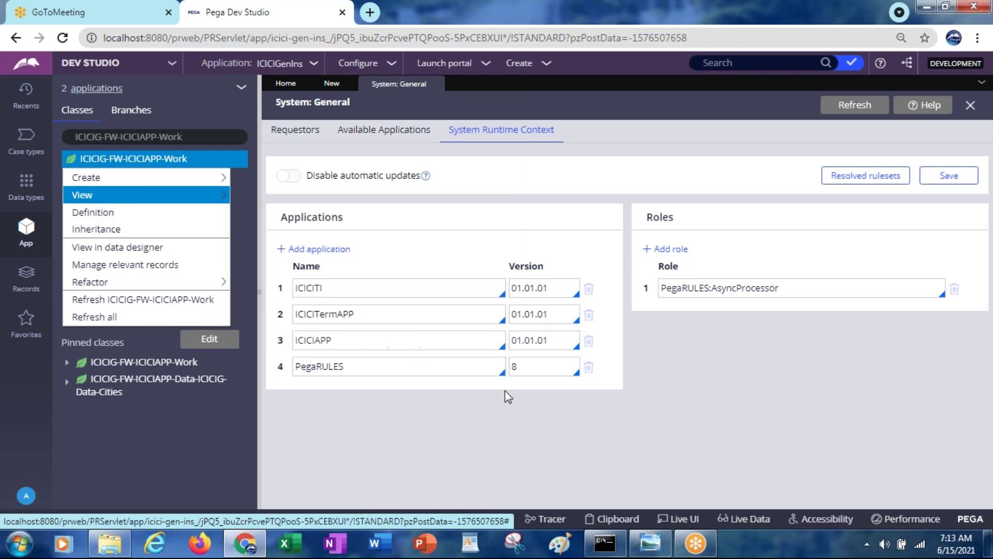
pyautogui.click(485, 465)
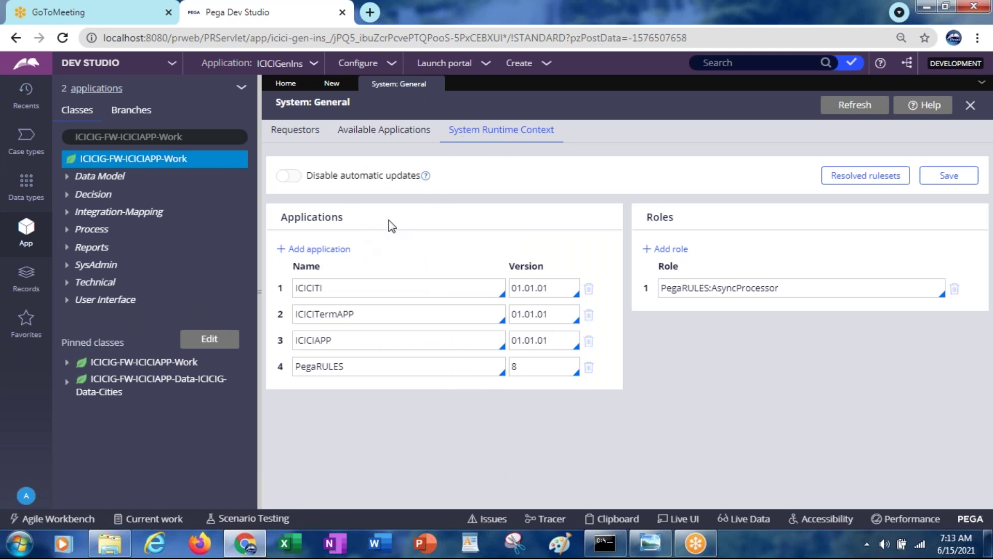
# Review the applications listed in the System Runtime Context against the job scheduler's context setting
pyautogui.click(352, 288)
pyautogui.click(346, 370)
pyautogui.click(334, 88)
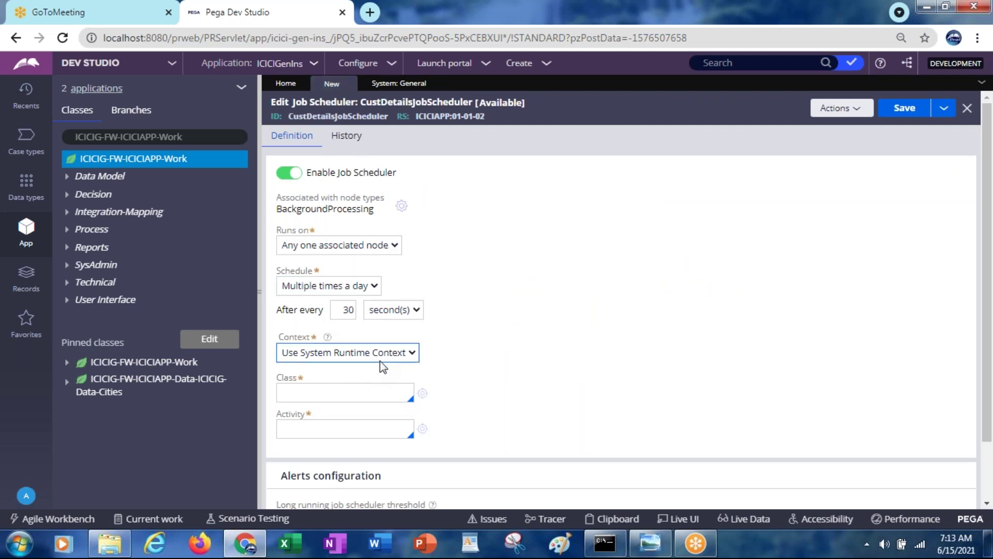
pyautogui.click(386, 88)
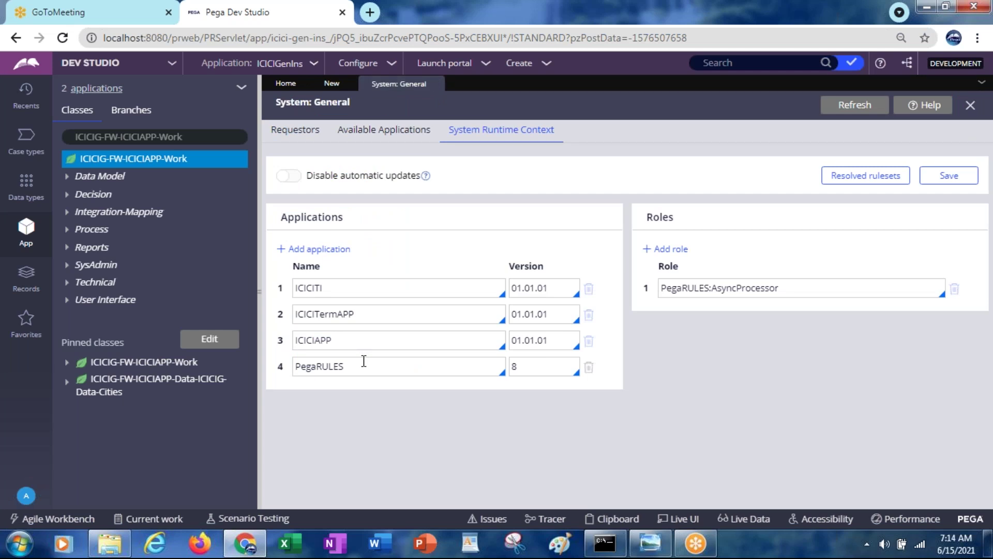
# Add an empty application row to the System Runtime Context
pyautogui.click(329, 254)
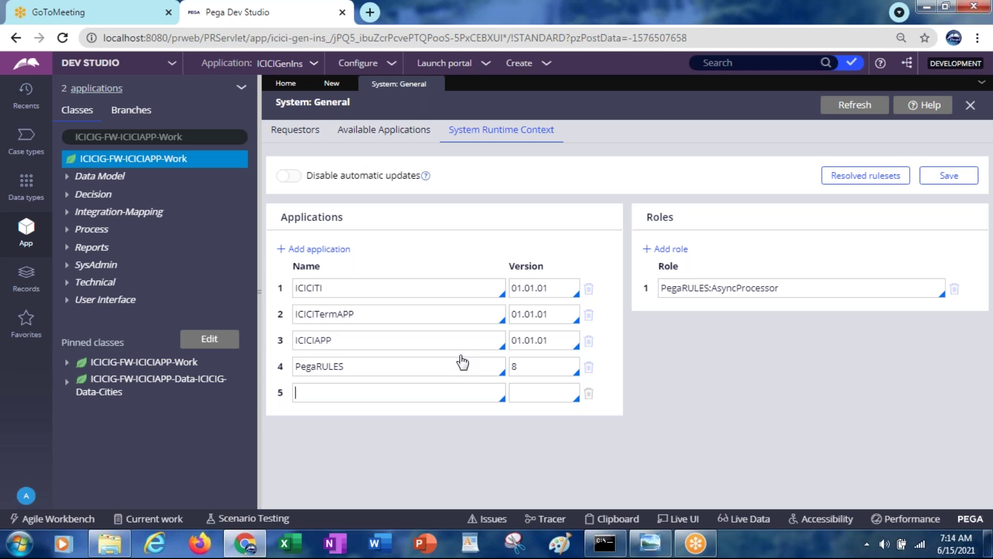
pyautogui.click(445, 368)
pyautogui.click(478, 289)
# Set the job scheduler's context to Specify access group, using the ICICIAPP:Administrators access group
pyautogui.click(337, 85)
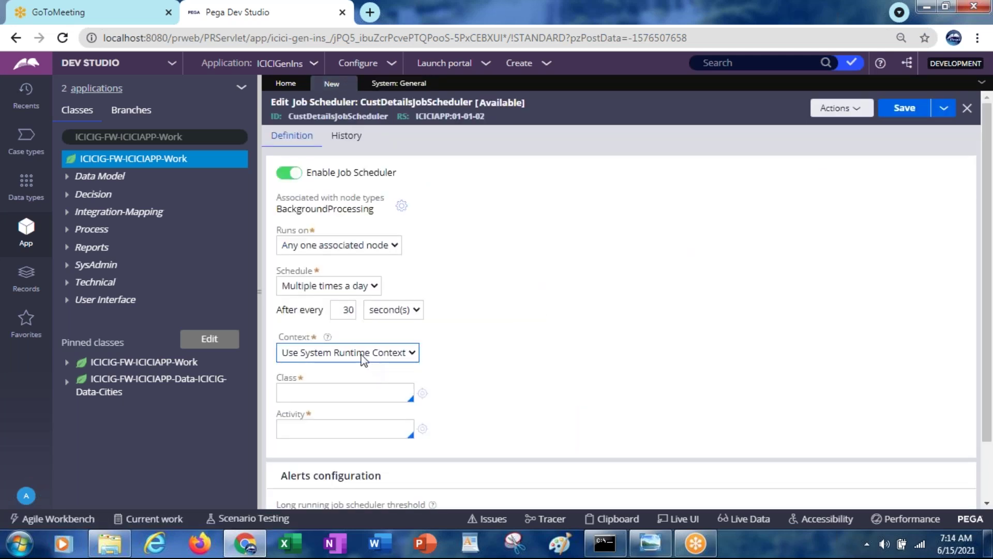
pyautogui.click(362, 354)
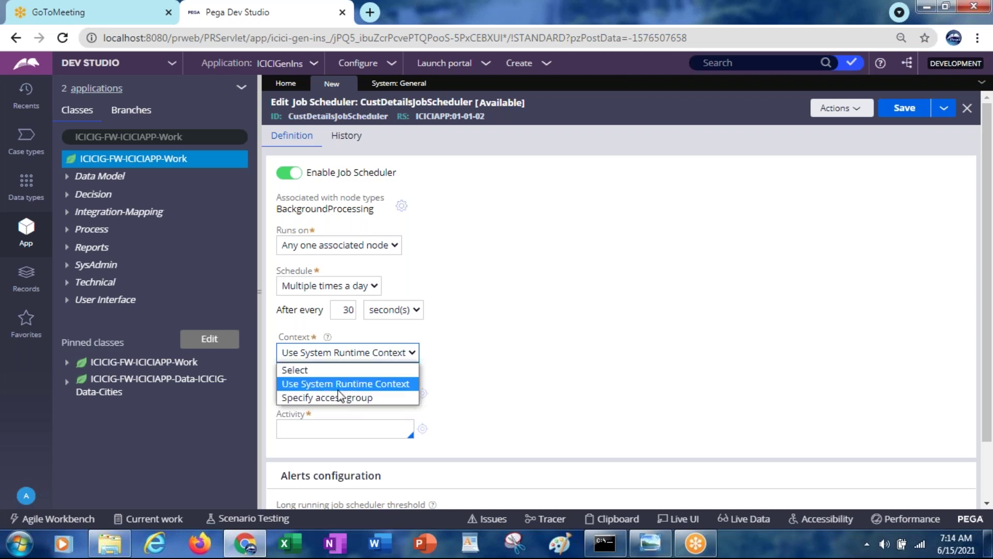
pyautogui.click(347, 398)
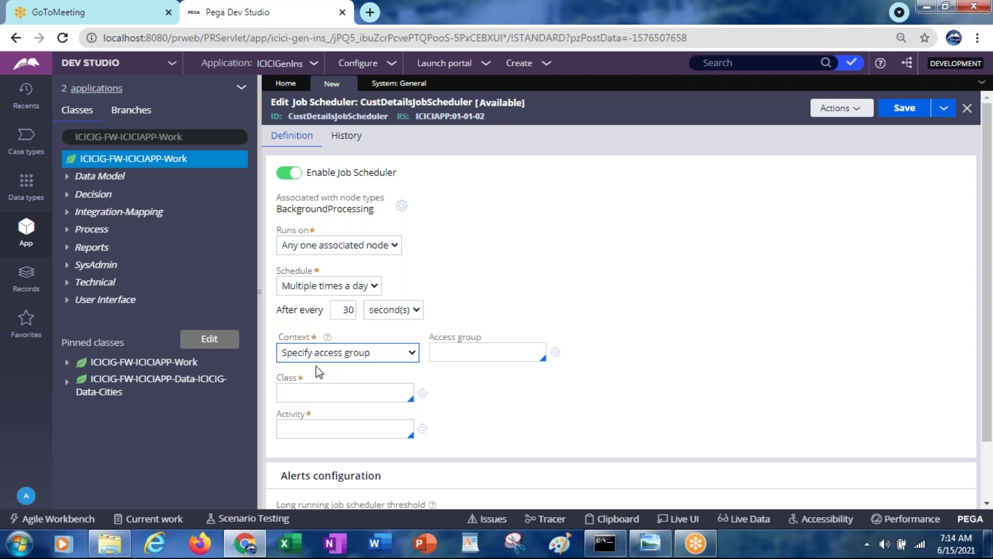
pyautogui.click(480, 348)
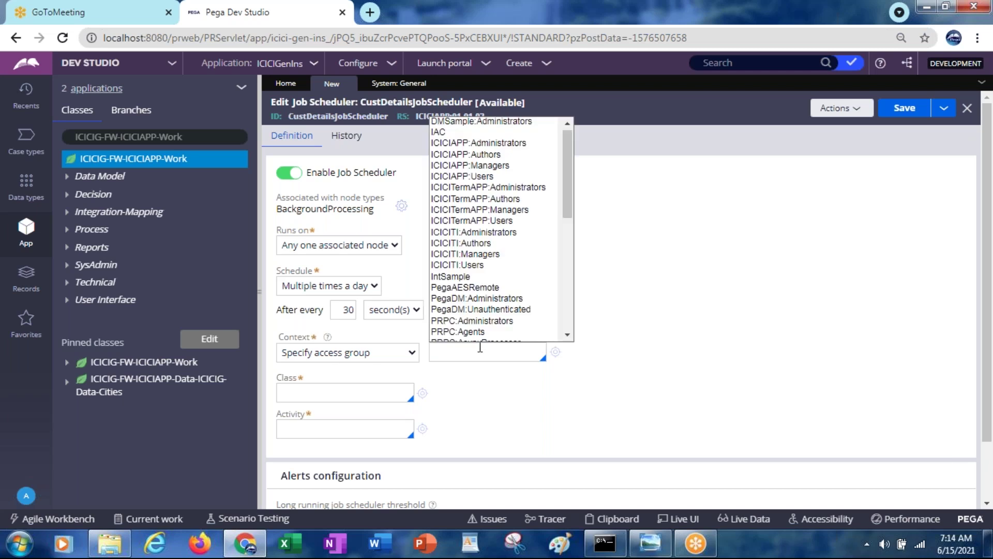
pyautogui.write('icic')
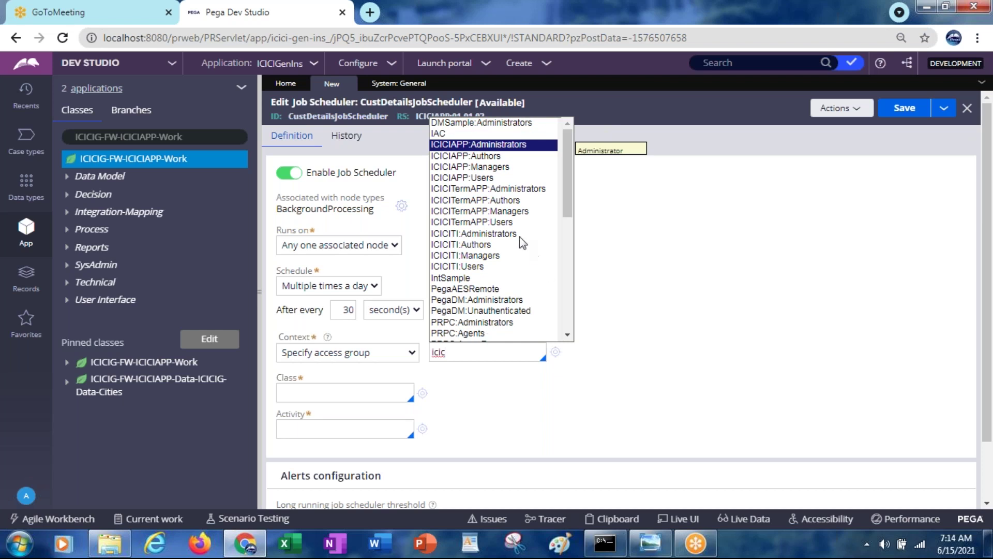
pyautogui.click(501, 148)
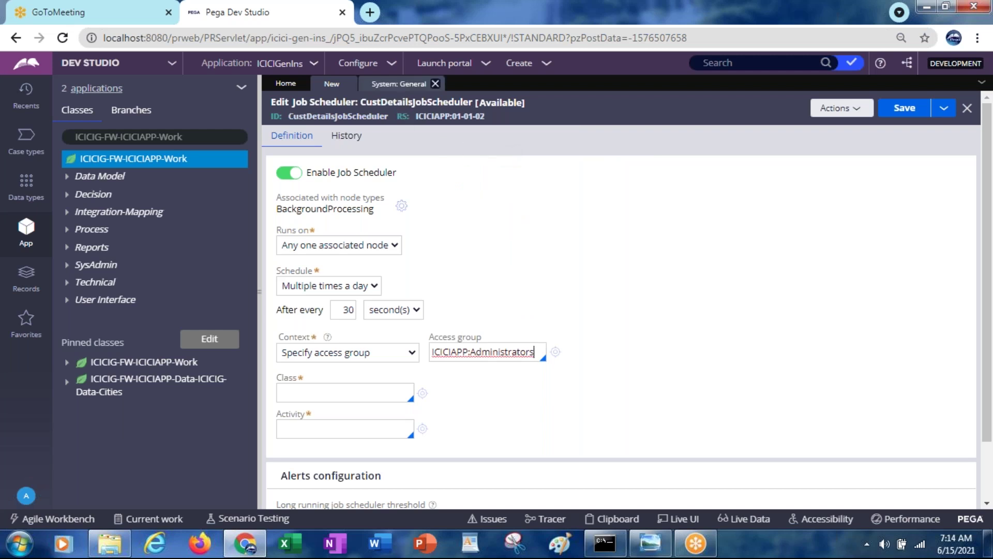
# Delete the empty fifth application row from the System Runtime Context and return to the job scheduler
pyautogui.click(399, 82)
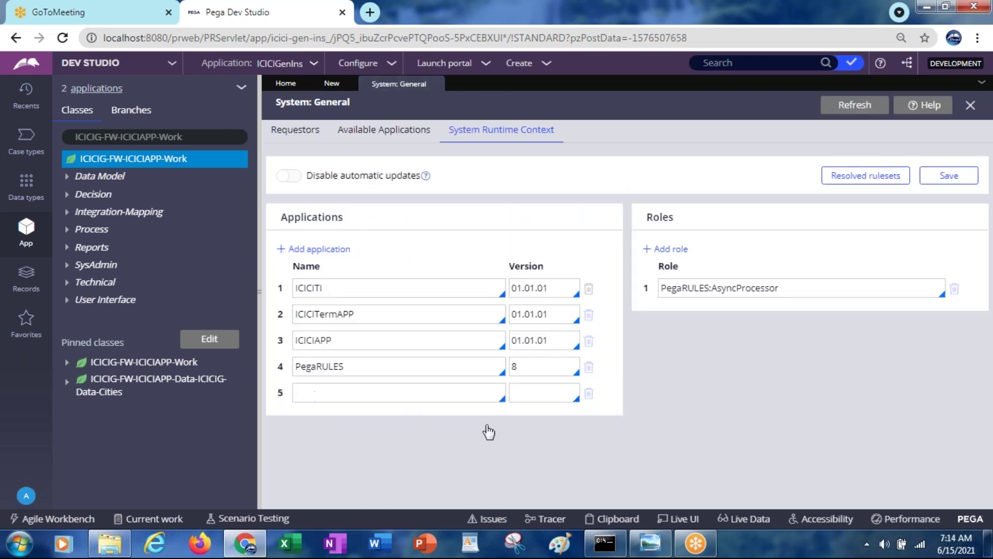
pyautogui.click(589, 393)
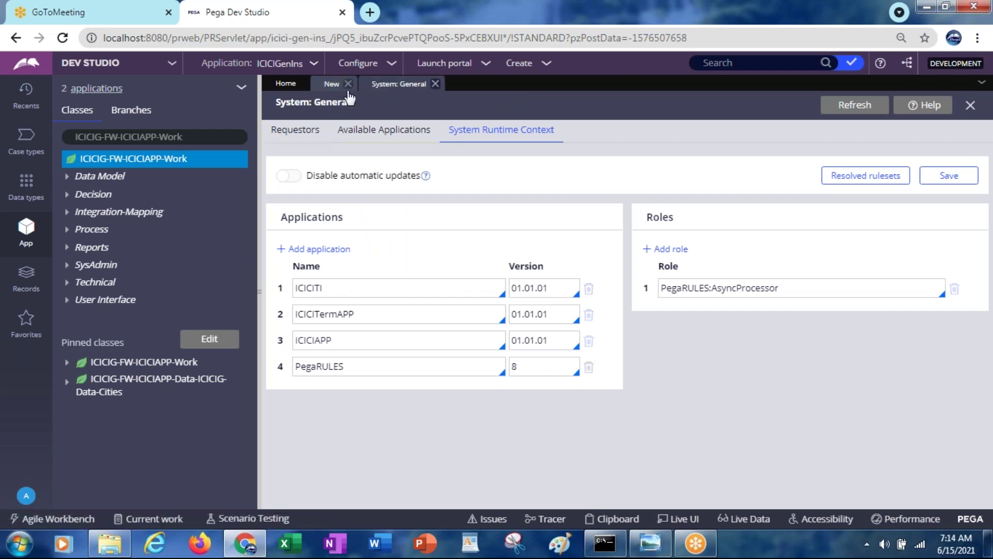
pyautogui.click(332, 84)
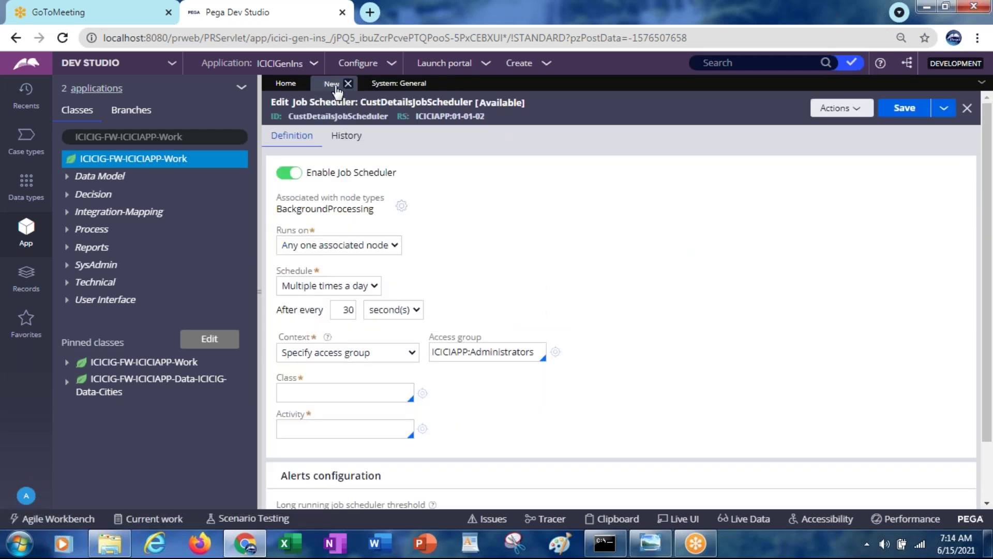
# Set the job scheduler's class to ICICIG-FW-ICICIAPP-Work
pyautogui.click(290, 394)
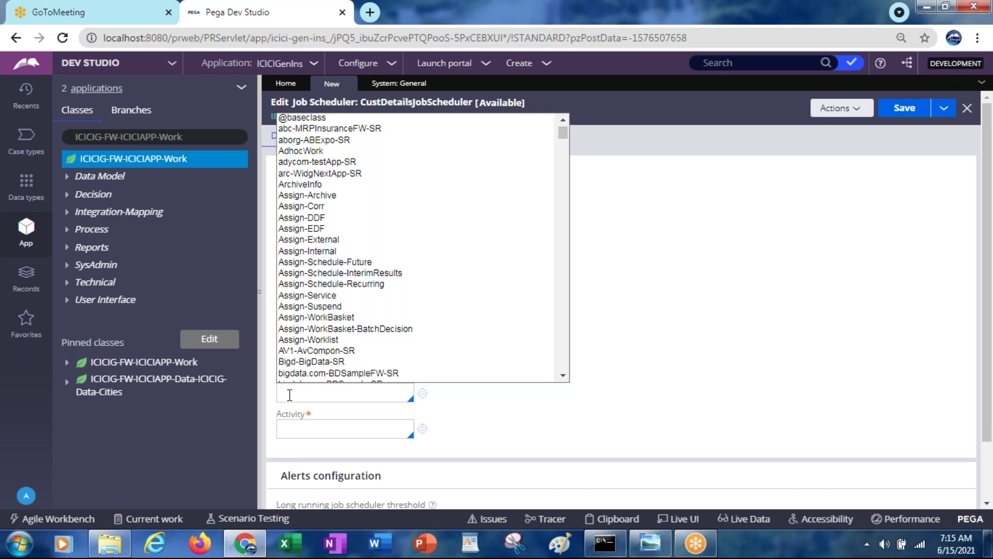
pyautogui.write('ici')
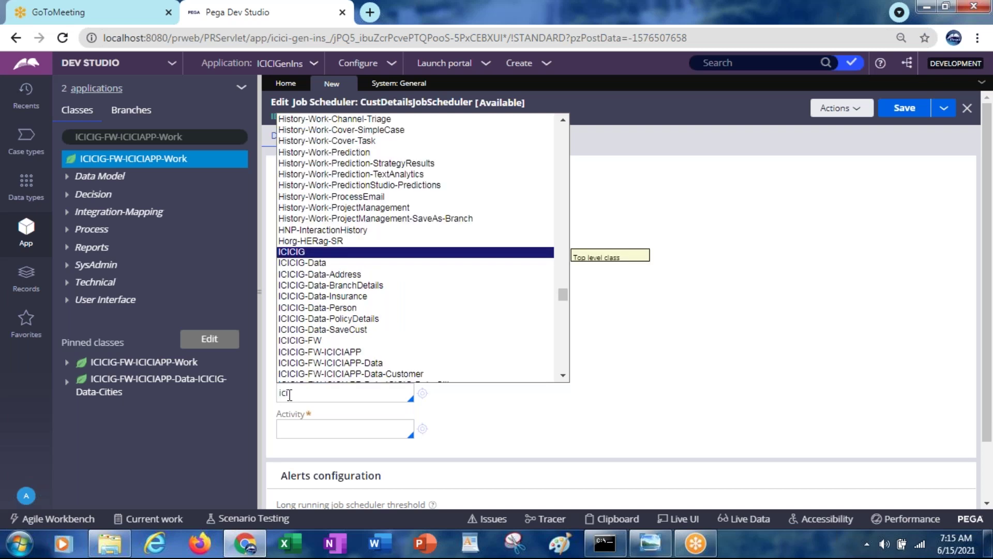
pyautogui.press('Down')
pyautogui.press('Down')
pyautogui.press('Down')
pyautogui.press('Down')
pyautogui.press('Down')
pyautogui.press('Down')
pyautogui.press('Down')
pyautogui.press('Down')
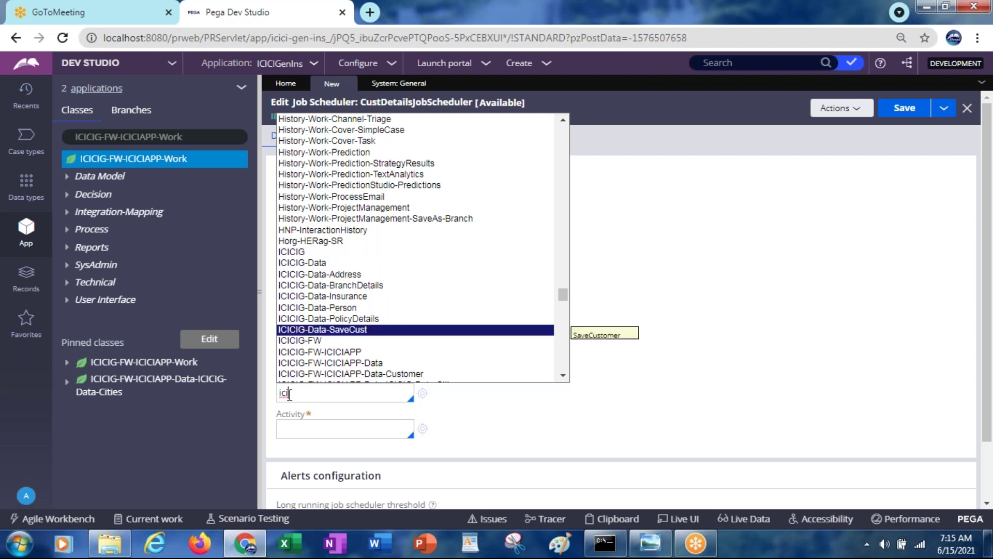
pyautogui.press('Down')
pyautogui.press('Down')
pyautogui.press('Down')
pyautogui.press('Down')
pyautogui.press('Down')
pyautogui.press('Down')
pyautogui.press('Down')
pyautogui.press('Down')
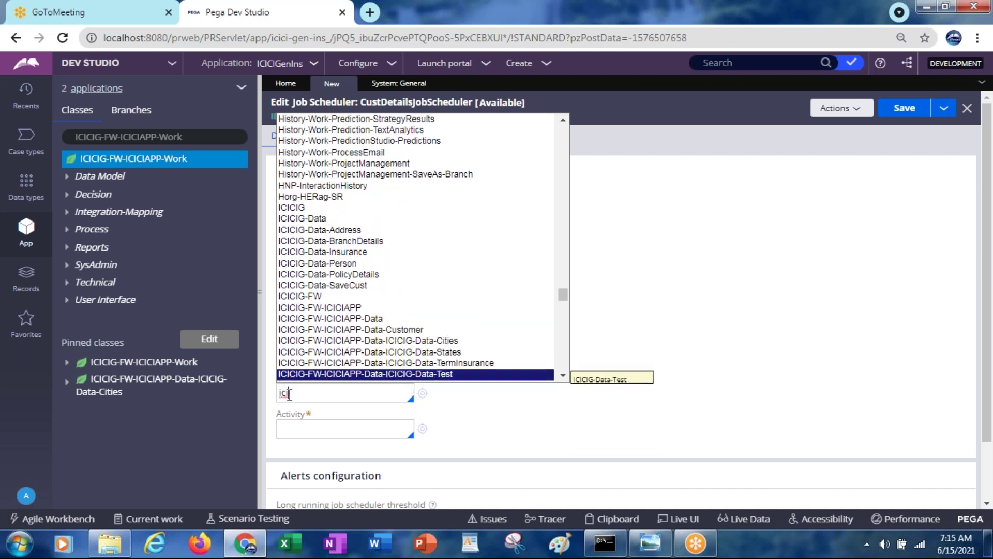
pyautogui.press('Down')
pyautogui.press('Down')
pyautogui.press('Down')
pyautogui.press('Down')
pyautogui.press('Down')
pyautogui.press('Down')
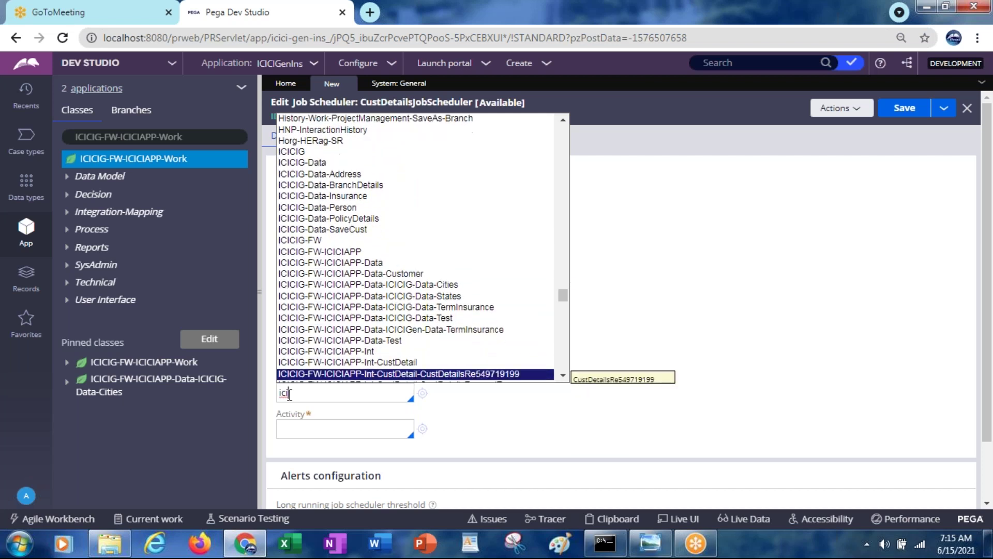
pyautogui.press('Down')
pyautogui.press('Down')
pyautogui.press('Down')
pyautogui.press('Down')
pyautogui.press('Down')
pyautogui.press('Down')
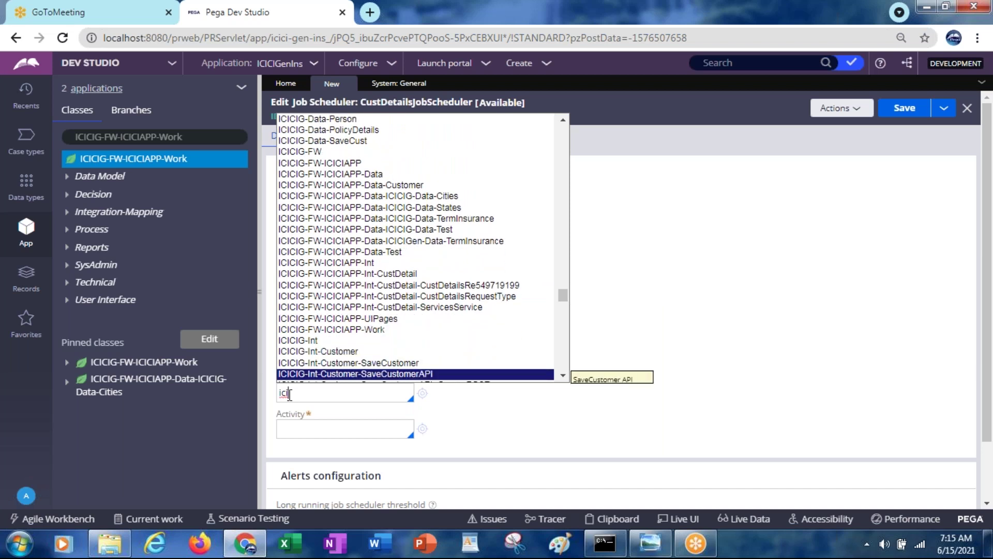
pyautogui.press('Down')
pyautogui.press('Down')
pyautogui.press('Down')
pyautogui.press('Down')
pyautogui.press('Down')
pyautogui.press('Down')
pyautogui.press('Down')
pyautogui.press('Down')
pyautogui.press('Down')
pyautogui.press('Down')
pyautogui.press('Down')
pyautogui.press('Down')
pyautogui.press('Down')
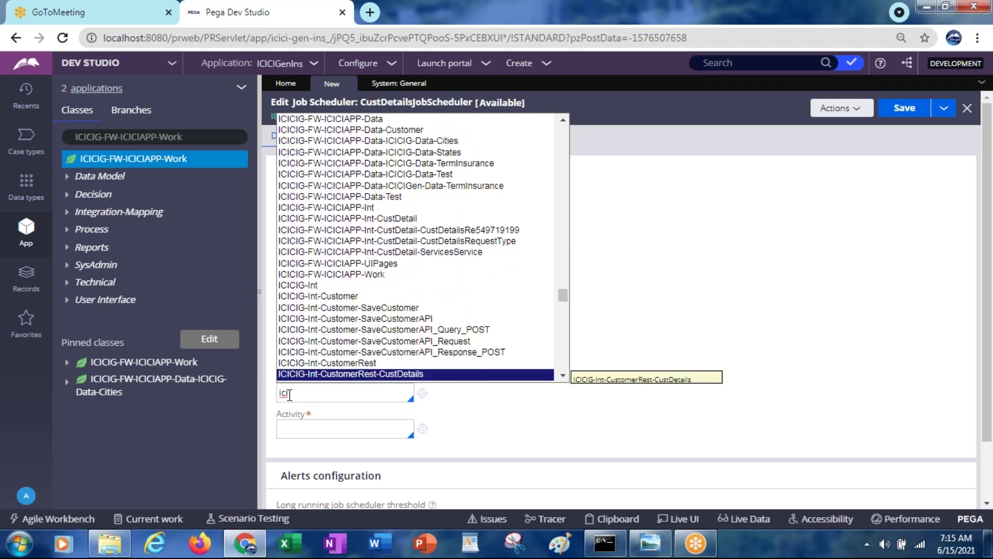
pyautogui.press('Down')
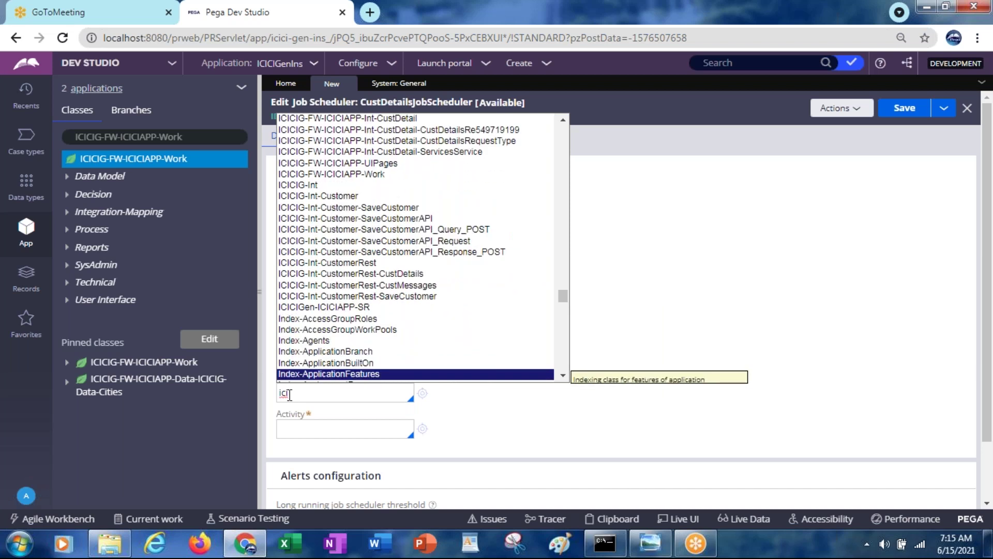
pyautogui.press('Down')
pyautogui.press('Down')
pyautogui.press('Down')
pyautogui.press('Down')
pyautogui.press('Down')
pyautogui.press('Down')
pyautogui.press('Down')
pyautogui.press('Down')
pyautogui.press('Down')
pyautogui.press('Down')
pyautogui.press('Down')
pyautogui.press('Down')
pyautogui.press('Down')
pyautogui.press('Down')
pyautogui.press('Down')
pyautogui.press('Down')
pyautogui.press('Down')
pyautogui.press('Down')
pyautogui.press('Down')
pyautogui.press('Down')
pyautogui.press('Down')
pyautogui.press('Down')
pyautogui.press('Down')
pyautogui.press('Down')
pyautogui.press('Down')
pyautogui.press('Down')
pyautogui.press('Down')
pyautogui.press('Down')
pyautogui.press('Down')
pyautogui.press('Down')
pyautogui.press('Down')
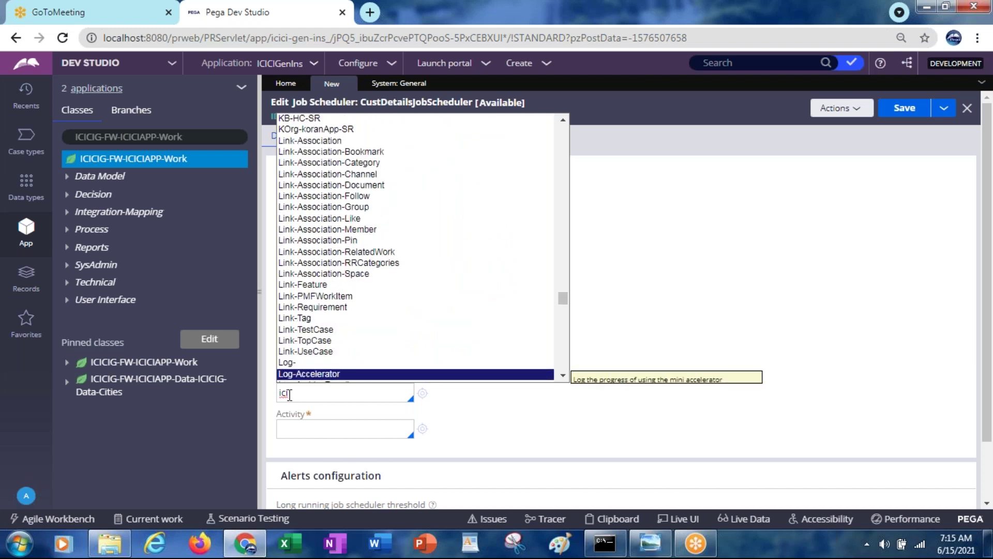
pyautogui.write('cig-fw-')
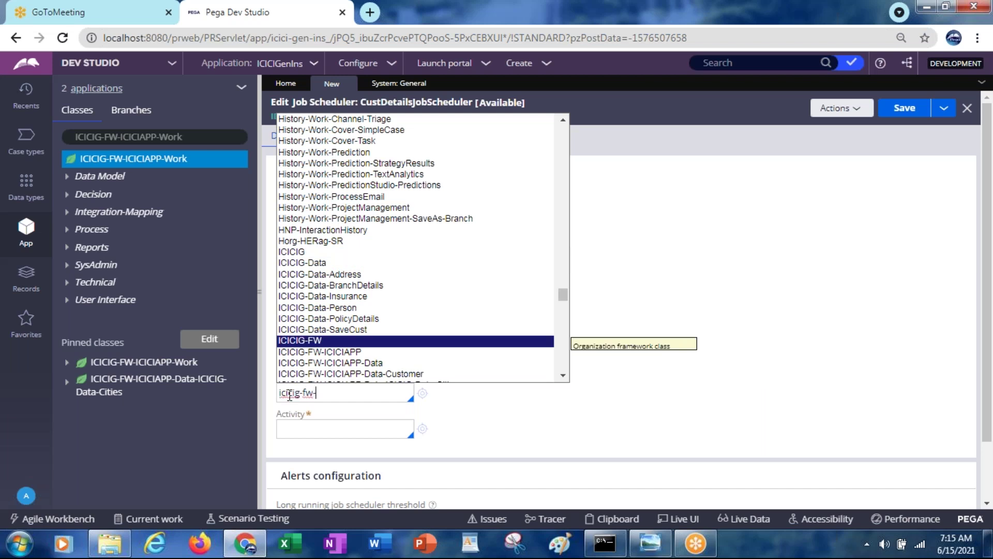
pyautogui.write('icicapp')
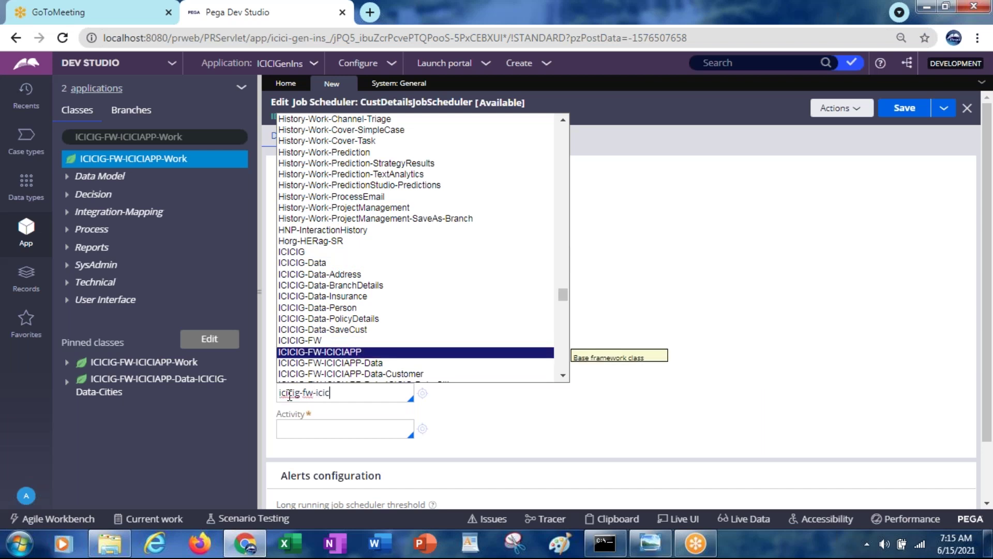
pyautogui.press('Down')
pyautogui.press('Down')
pyautogui.press('Down')
pyautogui.press('Down')
pyautogui.press('Down')
pyautogui.press('Down')
pyautogui.press('Down')
pyautogui.press('Down')
pyautogui.press('Down')
pyautogui.press('Down')
pyautogui.press('Down')
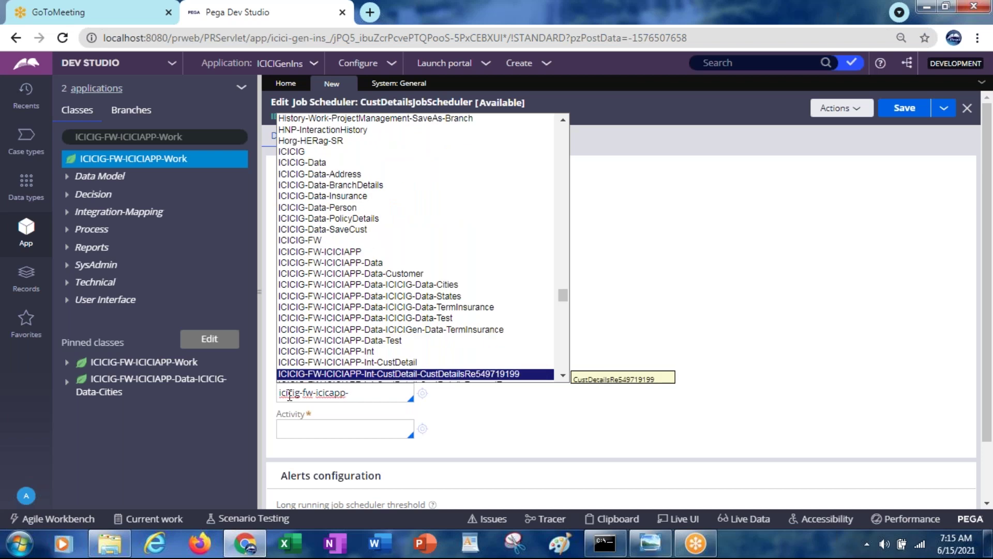
pyautogui.press('Left')
pyautogui.press('Left')
pyautogui.press('Left')
pyautogui.press('Left')
pyautogui.write('i')
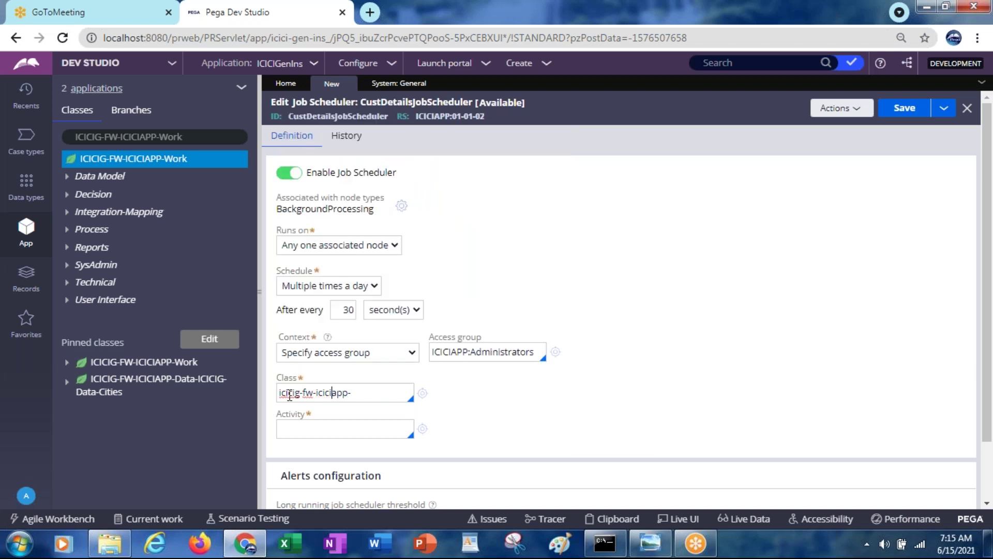
pyautogui.press('End')
pyautogui.write('work')
pyautogui.press('Return')
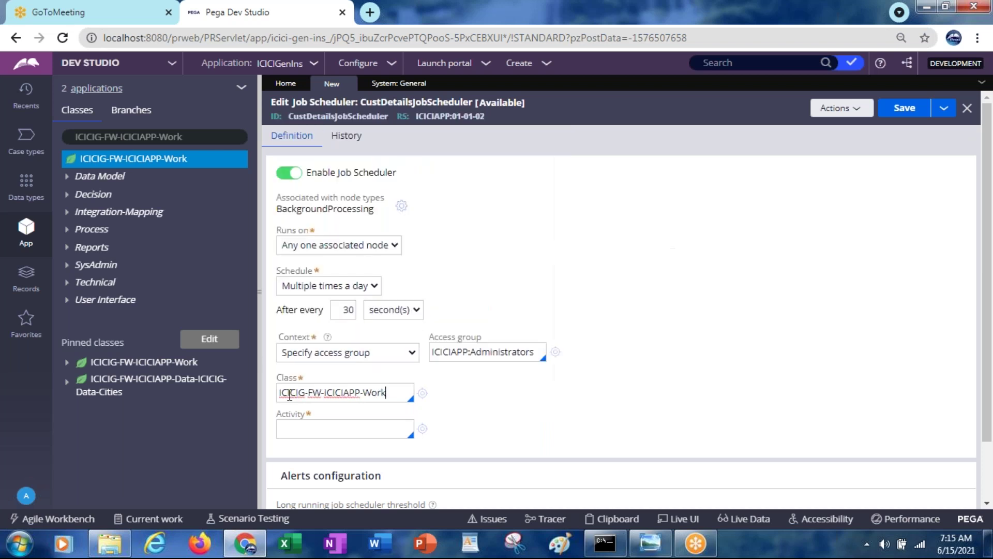
# Set the job scheduler's activity to UpdateWOAgent
pyautogui.click(280, 428)
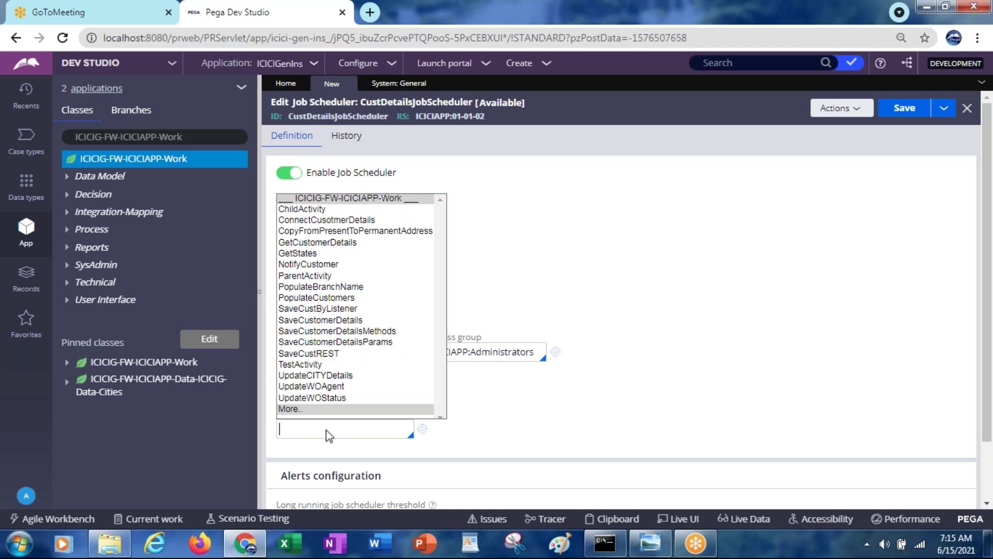
pyautogui.click(298, 387)
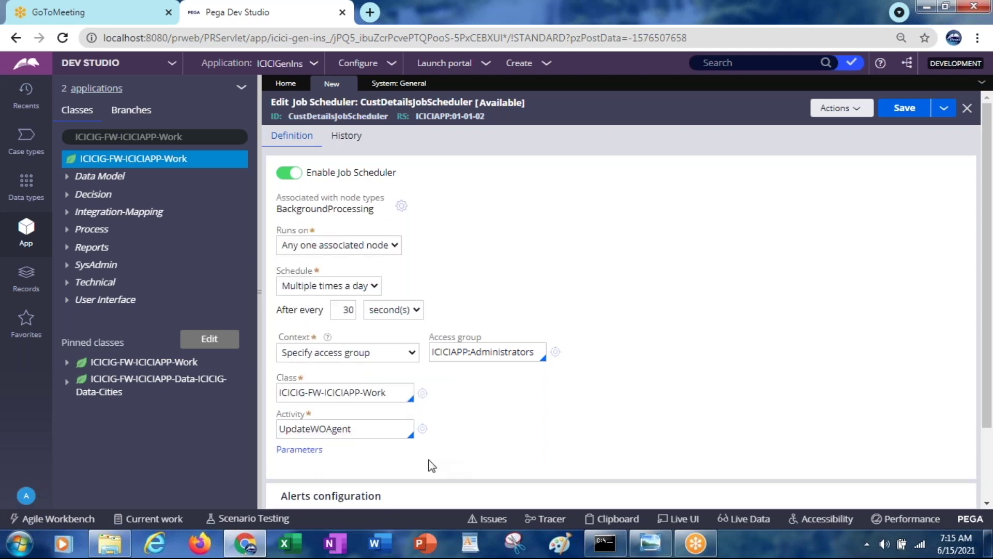
pyautogui.click(376, 431)
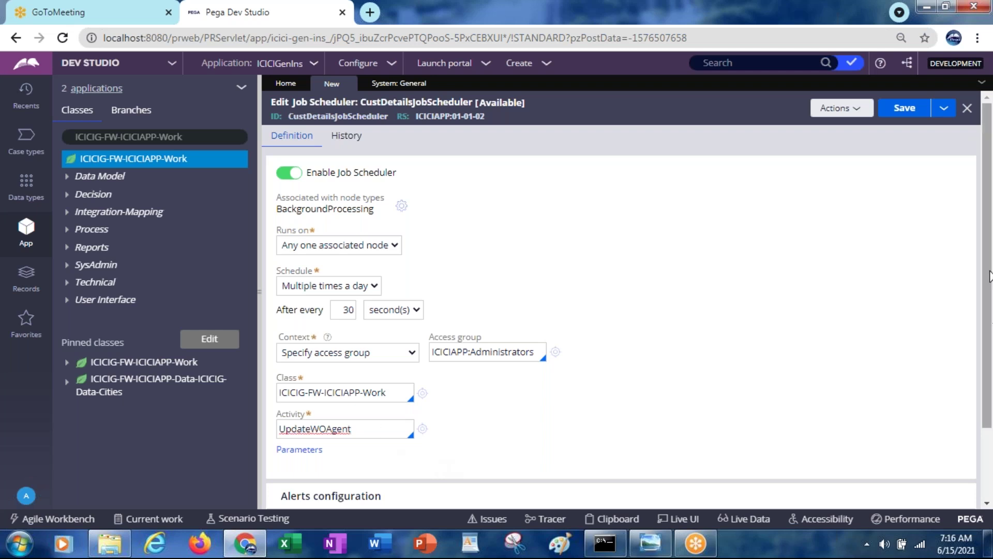
# Examine the long running job scheduler threshold in the alerts configuration
pyautogui.moveTo(987, 279); pyautogui.dragTo(984, 414)
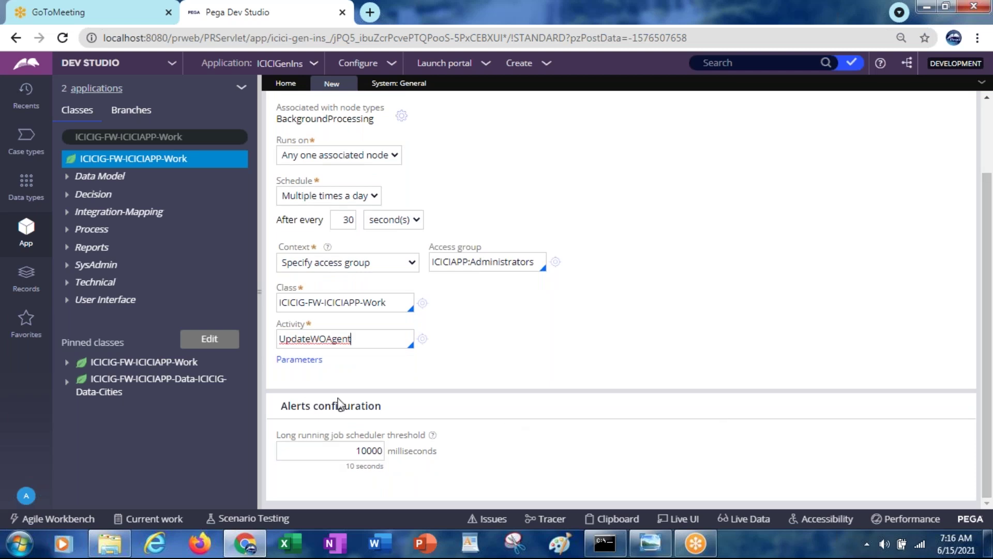
pyautogui.click(325, 453)
pyautogui.press('End')
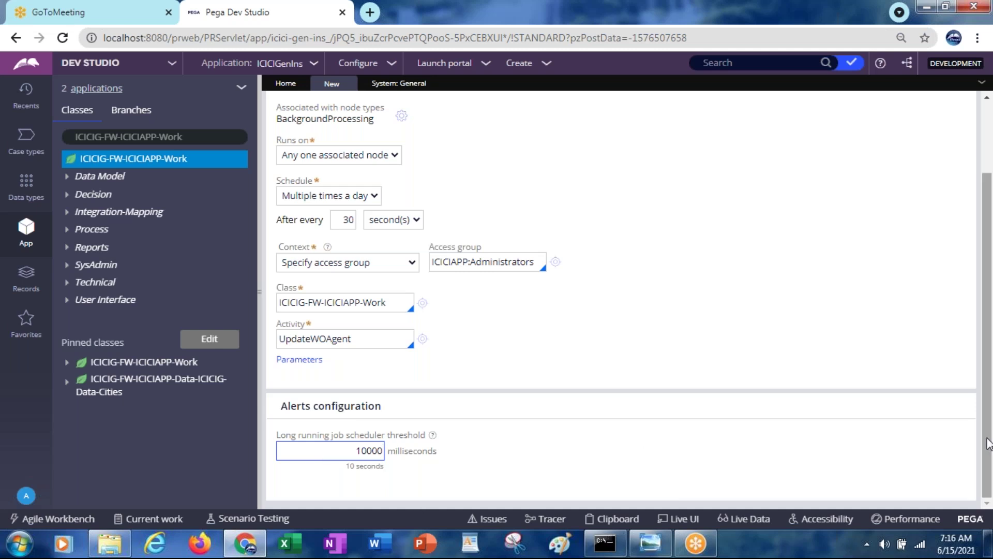
# Start creating a Queue Processor record from the ICICIG-FW-ICICIAPP-Work class and check the System Runtime Context applications
pyautogui.moveTo(987, 441); pyautogui.dragTo(967, 341)
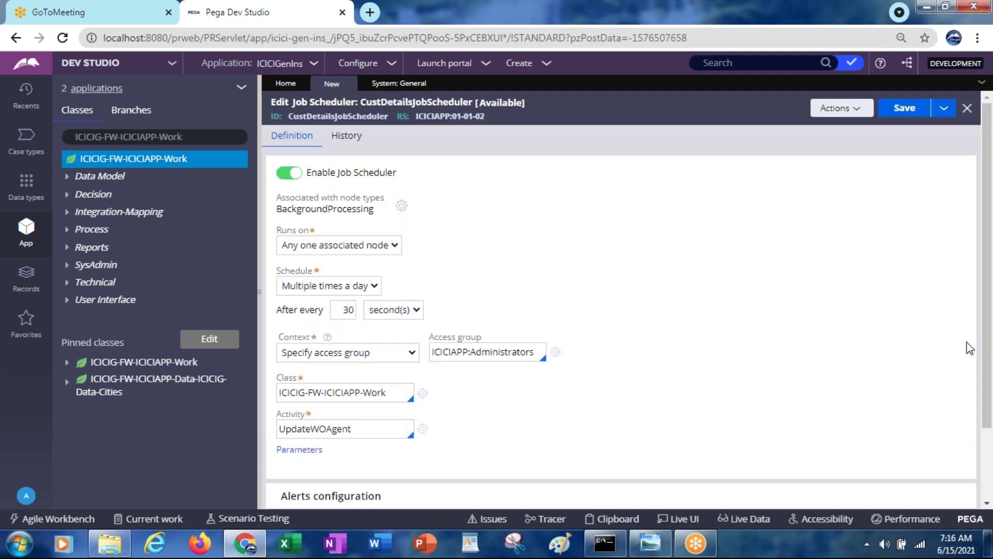
pyautogui.rightClick(155, 167)
pyautogui.moveTo(126, 288)
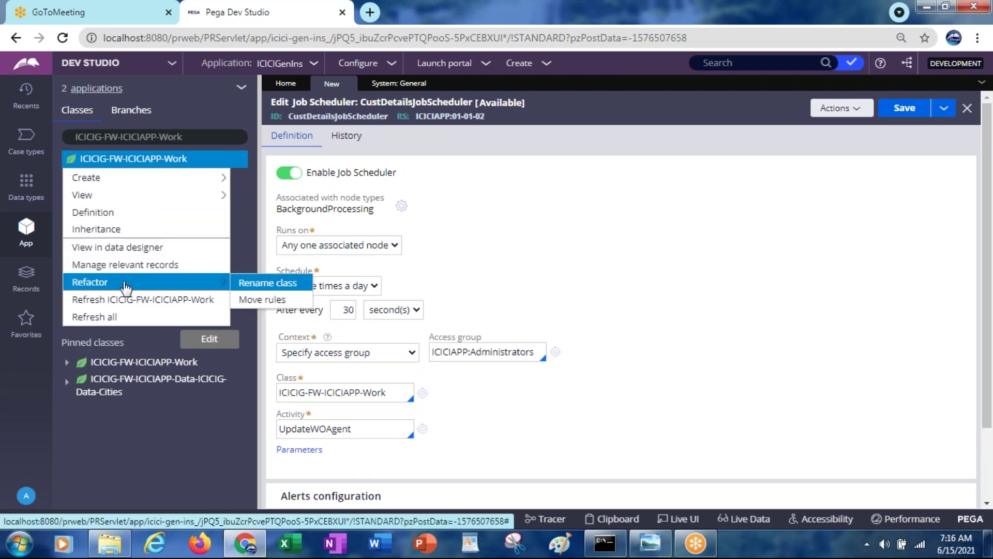
pyautogui.moveTo(118, 185)
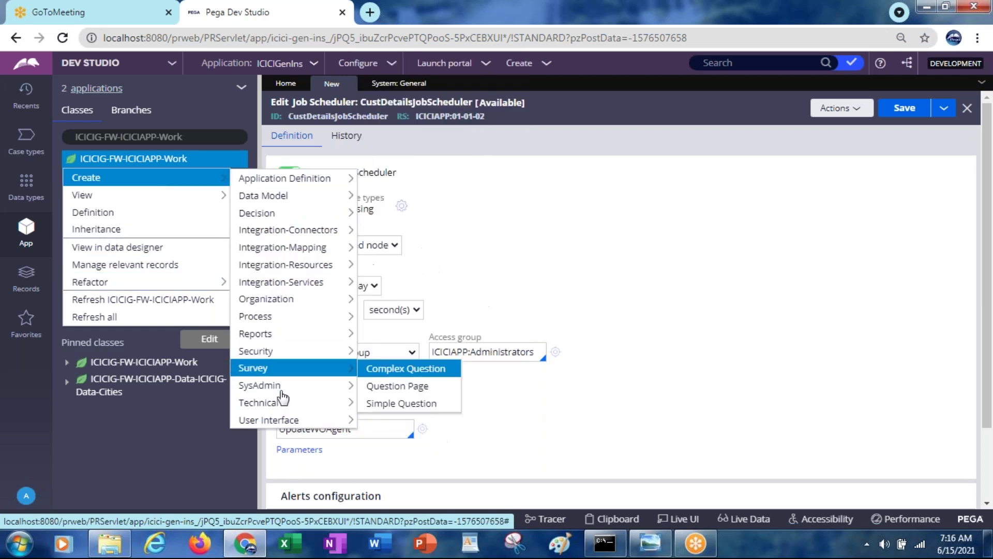
pyautogui.moveTo(280, 388)
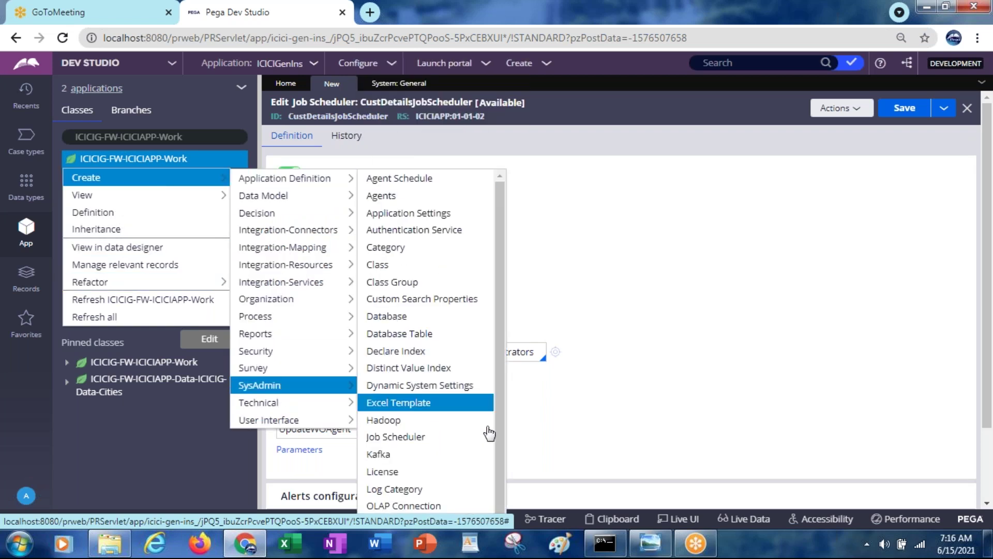
pyautogui.moveTo(499, 428); pyautogui.dragTo(501, 499)
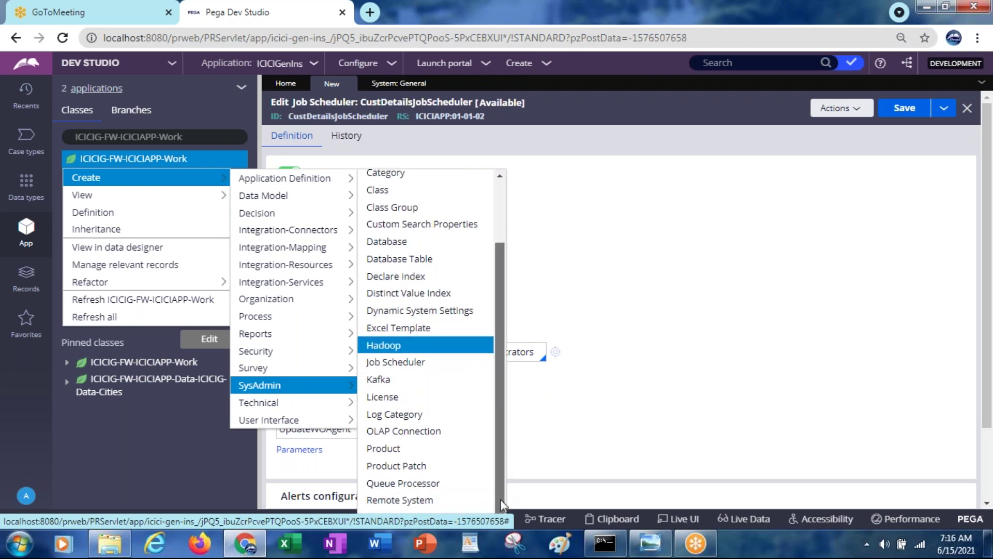
pyautogui.click(433, 484)
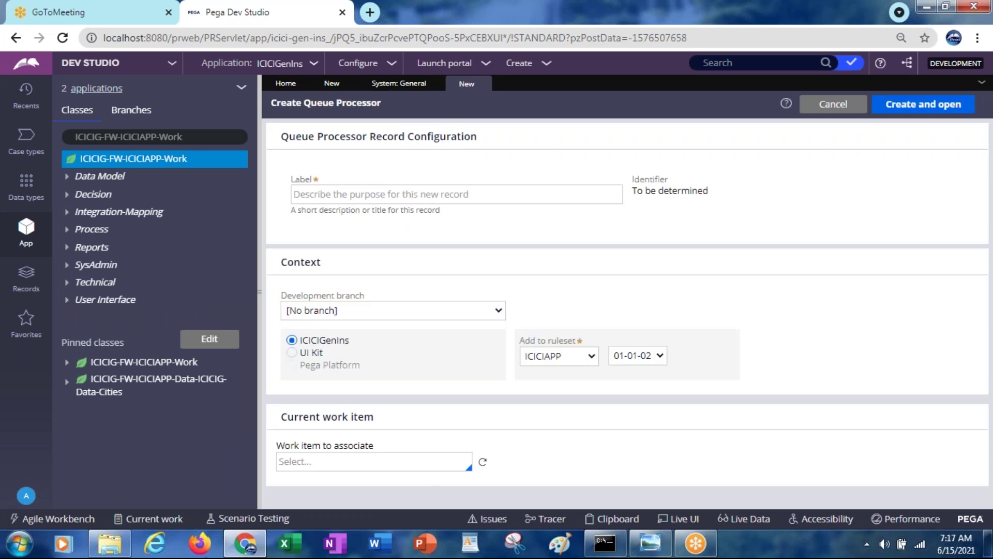
pyautogui.click(397, 86)
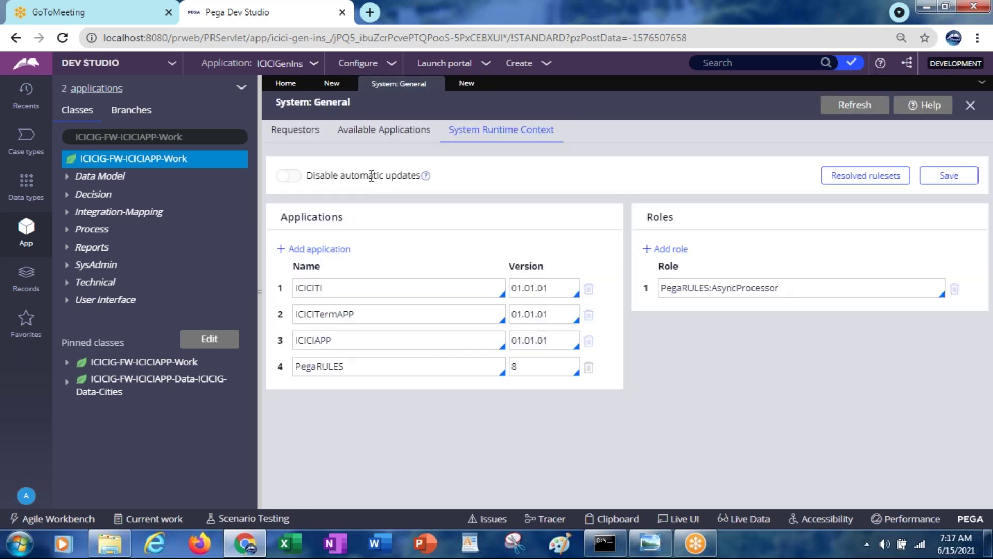
pyautogui.click(466, 85)
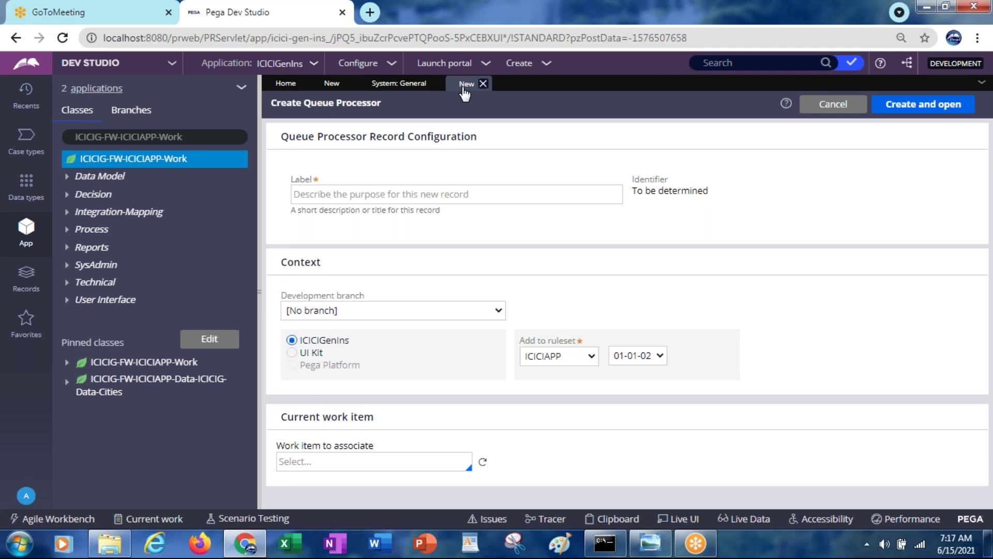
# Label the queue processor CustomerDetailsQueueProcessor, then create and open it in the ICICIAPP 01-01-02 ruleset
pyautogui.click(421, 195)
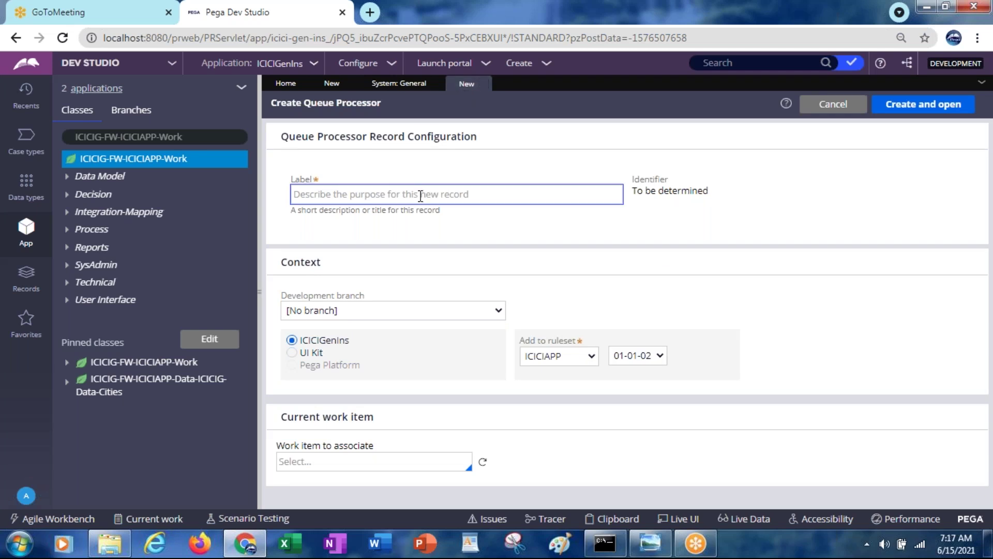
pyautogui.write('Cust')
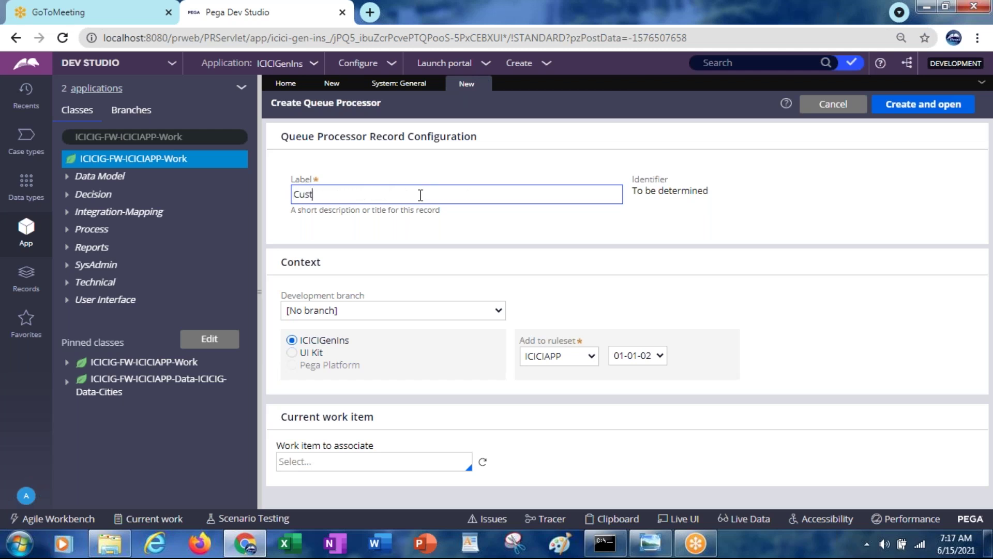
pyautogui.write('omerDetailsQueueProcessor')
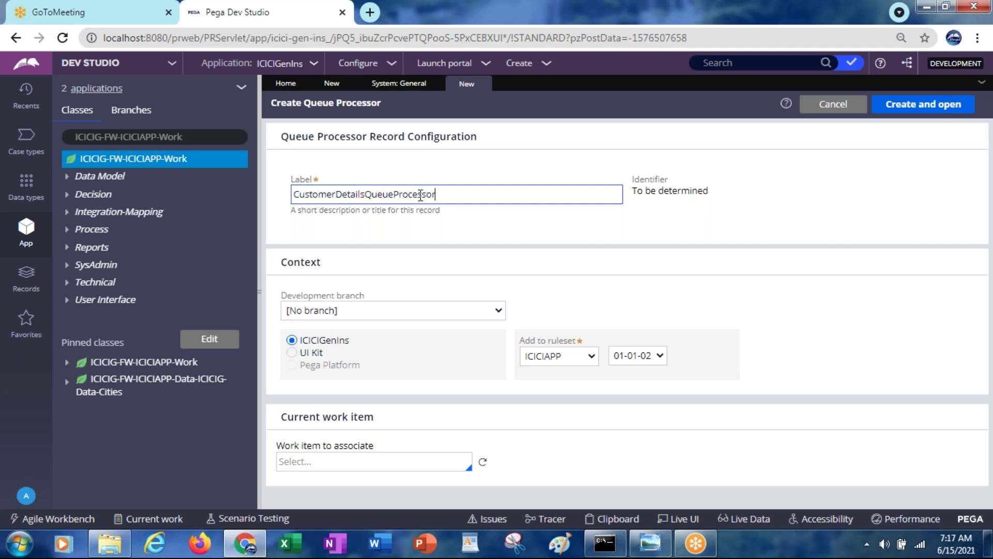
pyautogui.press('Tab')
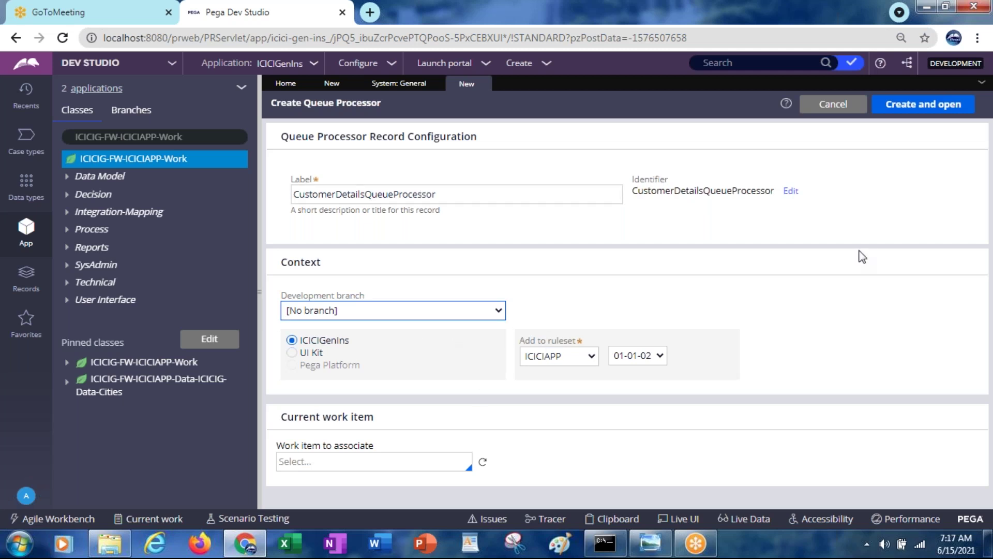
pyautogui.click(914, 114)
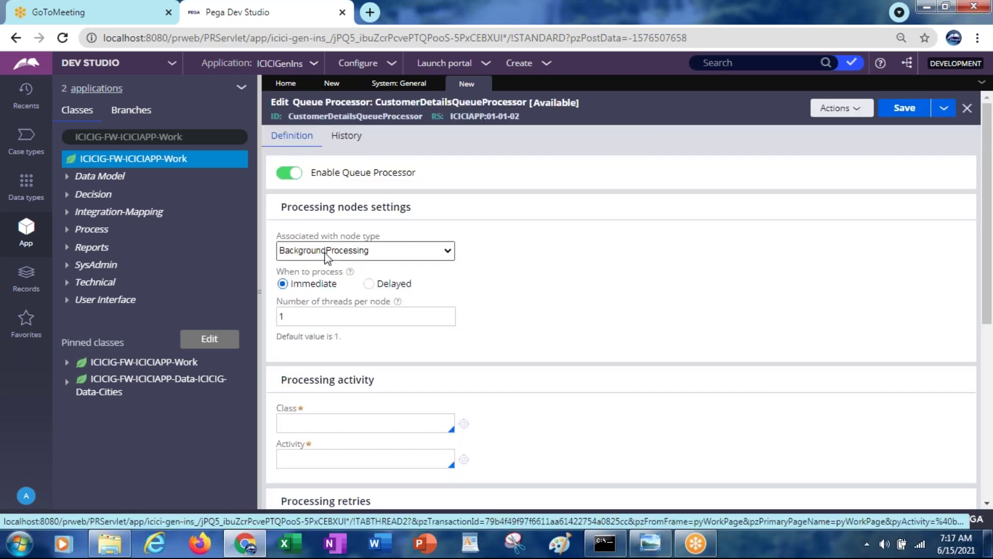
# Associate the queue processor with the Search node type and set it to delayed processing with 1 thread per node
pyautogui.click(340, 252)
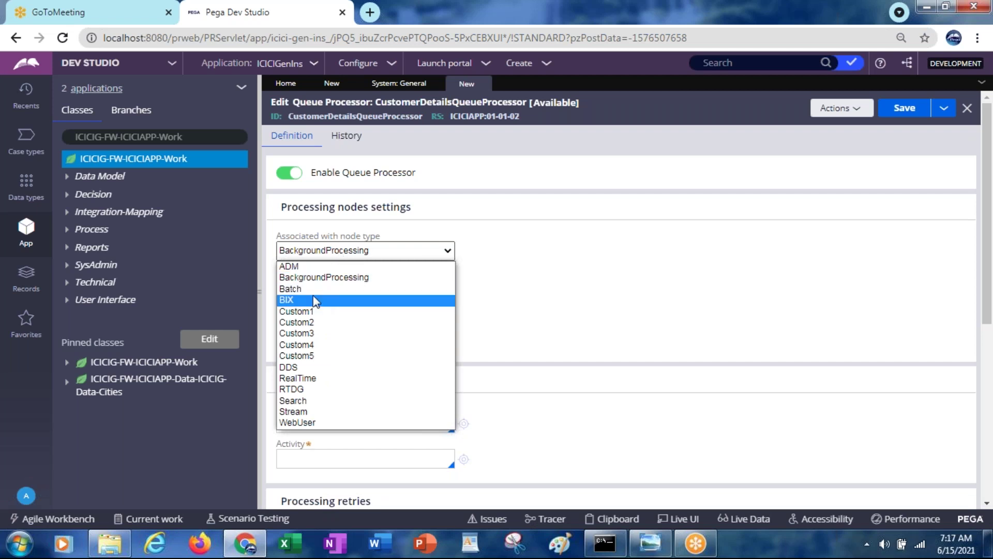
pyautogui.click(331, 404)
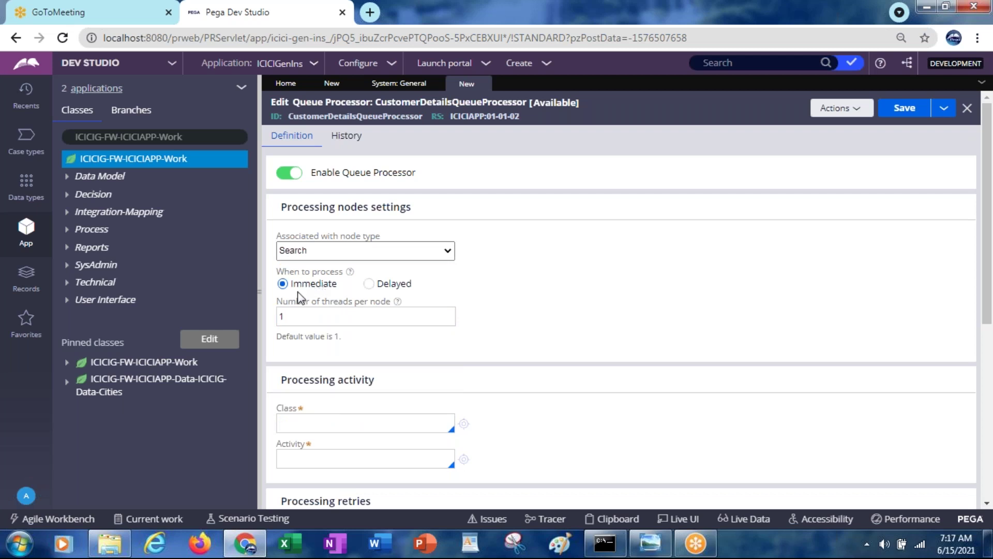
pyautogui.click(368, 285)
pyautogui.click(305, 317)
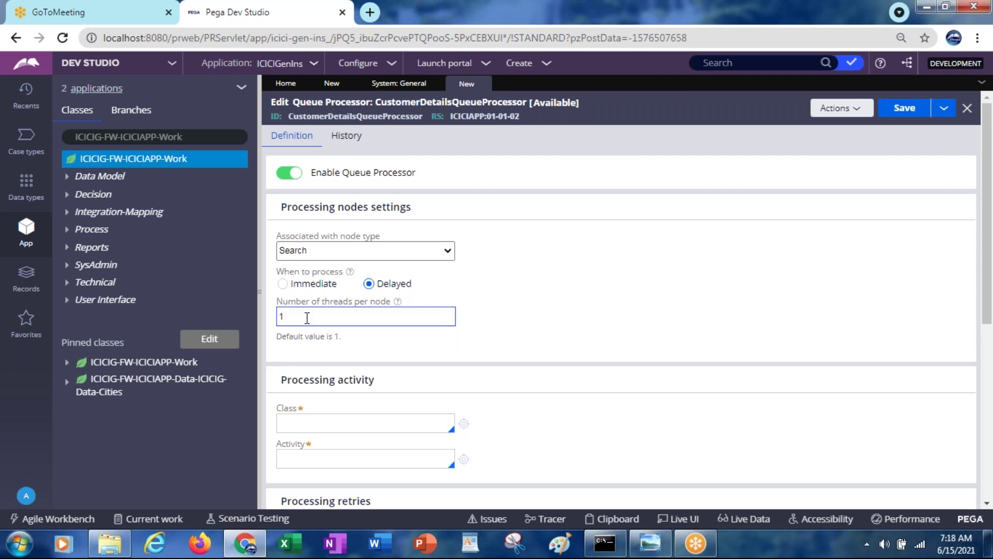
pyautogui.write('0')
pyautogui.press('BackSpace')
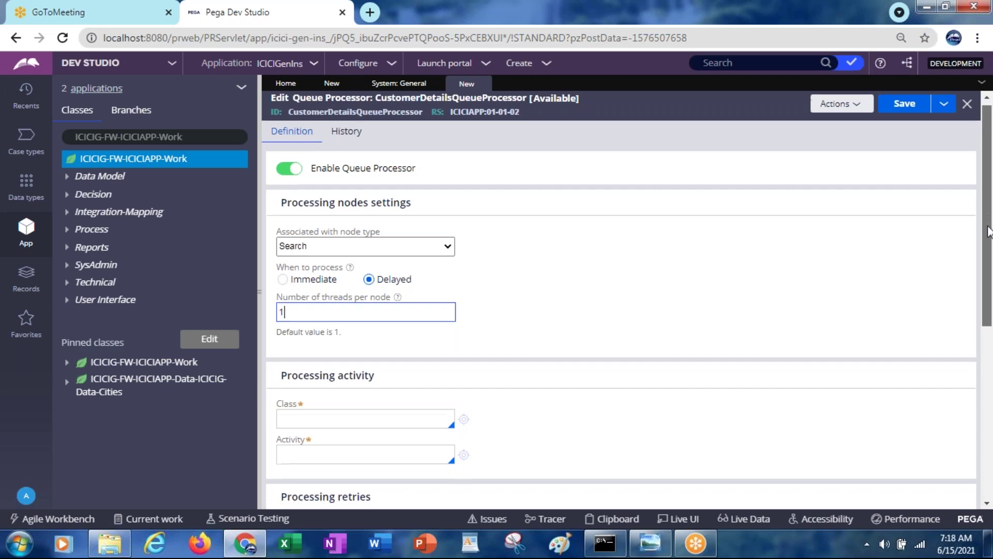
# Set the delay factor to 5 in the queue processor's processing retries
pyautogui.scroll(-3, 318, 345)
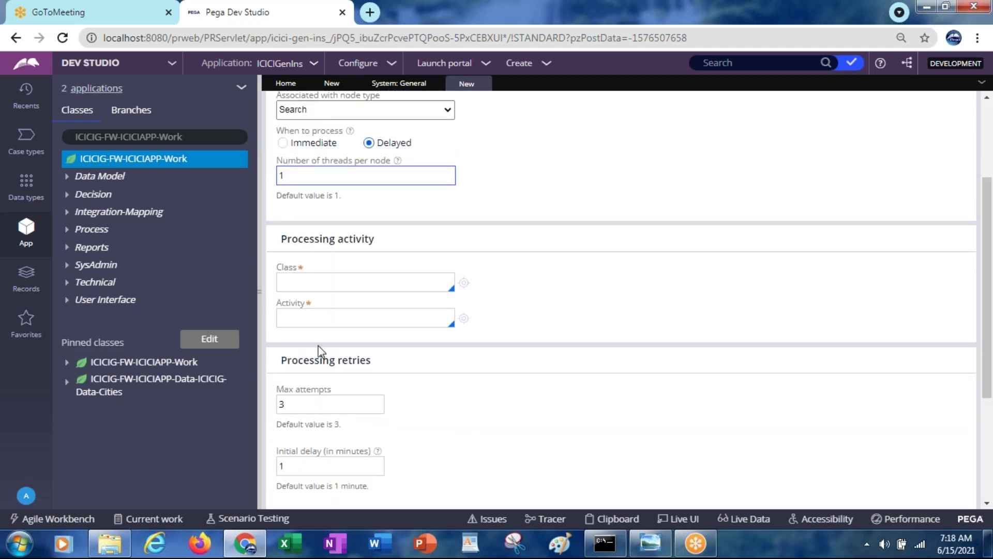
pyautogui.click(306, 318)
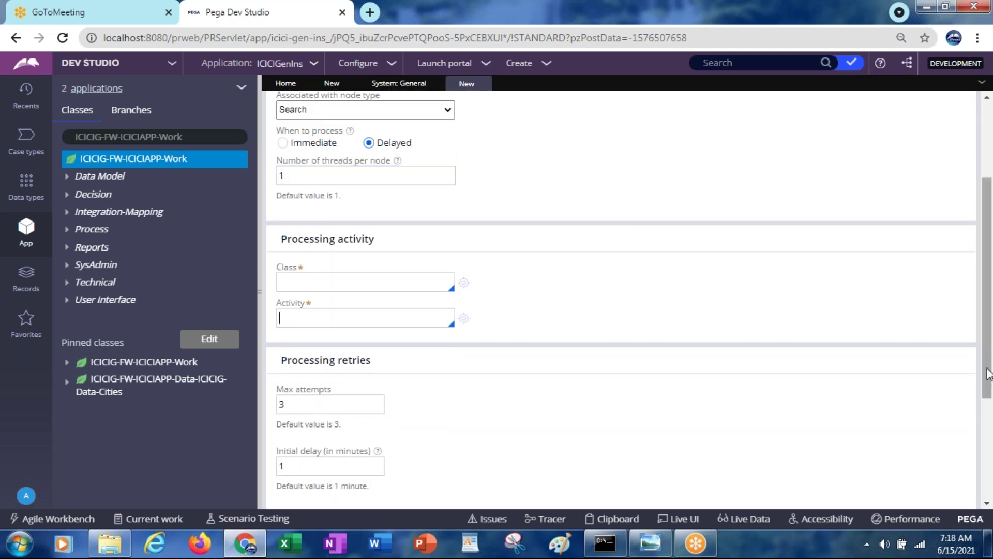
pyautogui.moveTo(985, 375); pyautogui.dragTo(980, 433)
pyautogui.click(299, 289)
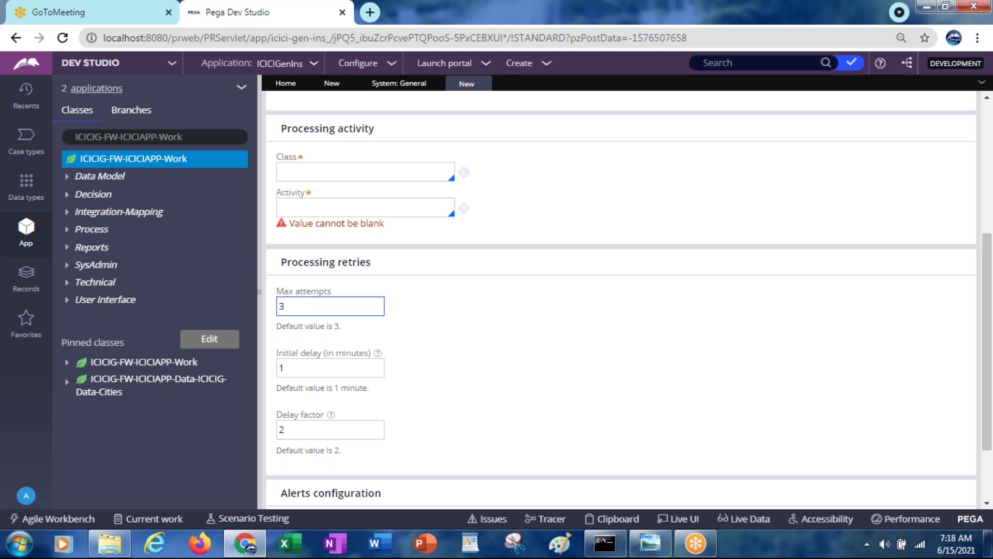
pyautogui.click(335, 366)
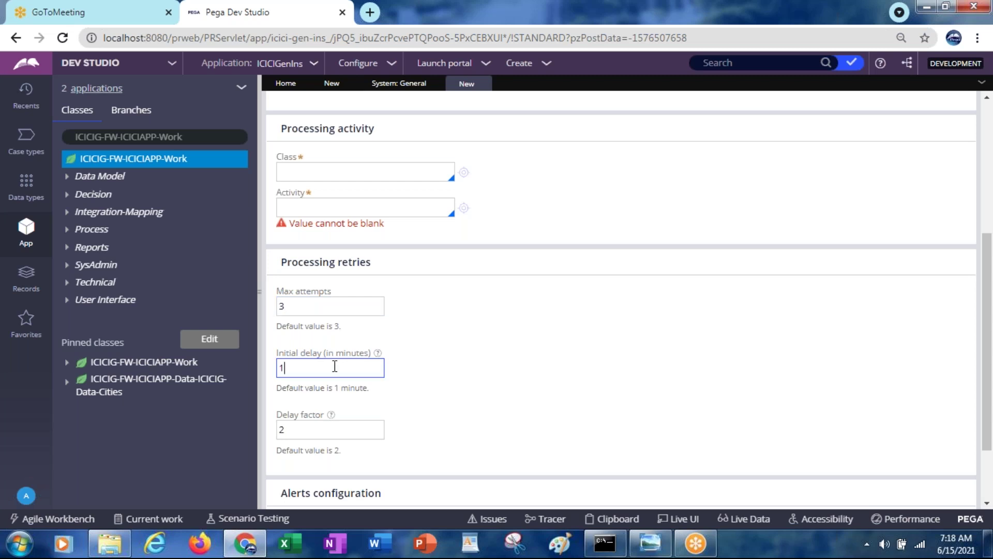
pyautogui.click(302, 432)
pyautogui.click(327, 431)
pyautogui.press('BackSpace')
pyautogui.write('5')
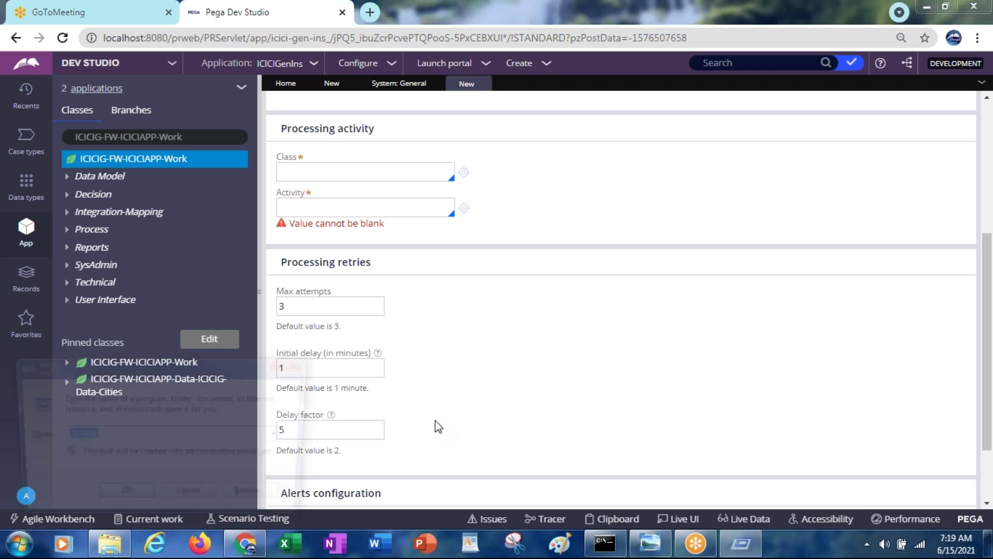
# Launch Excel and switch to its new blank workbook
pyautogui.press('super+r')
pyautogui.write('excel')
pyautogui.press('Return')
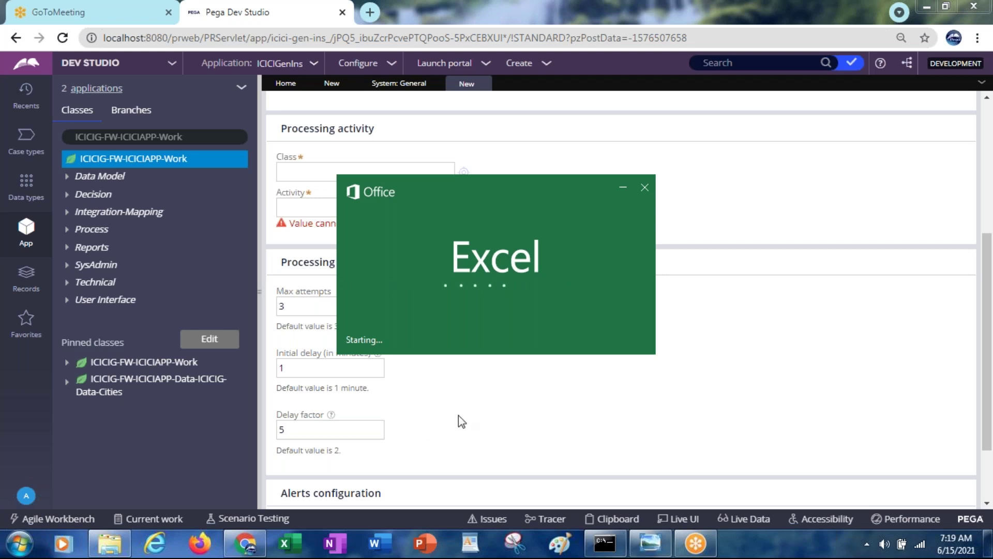
pyautogui.click(299, 309)
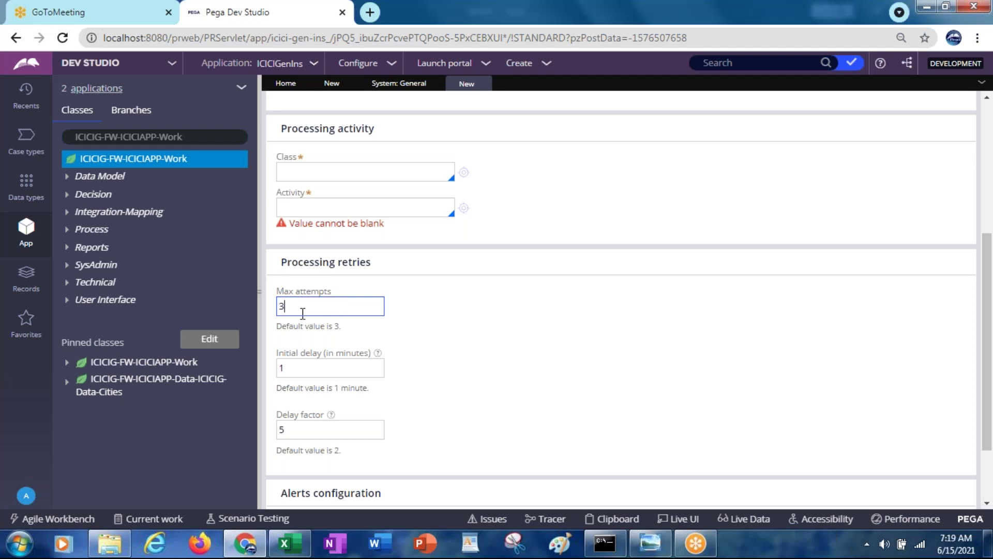
pyautogui.hotkey('alt', 'Tab')
# Enter W1 in cell F2 and 9.00 AM in cell G2
pyautogui.press('Right')
pyautogui.press('Right')
pyautogui.press('Right')
pyautogui.press('Right')
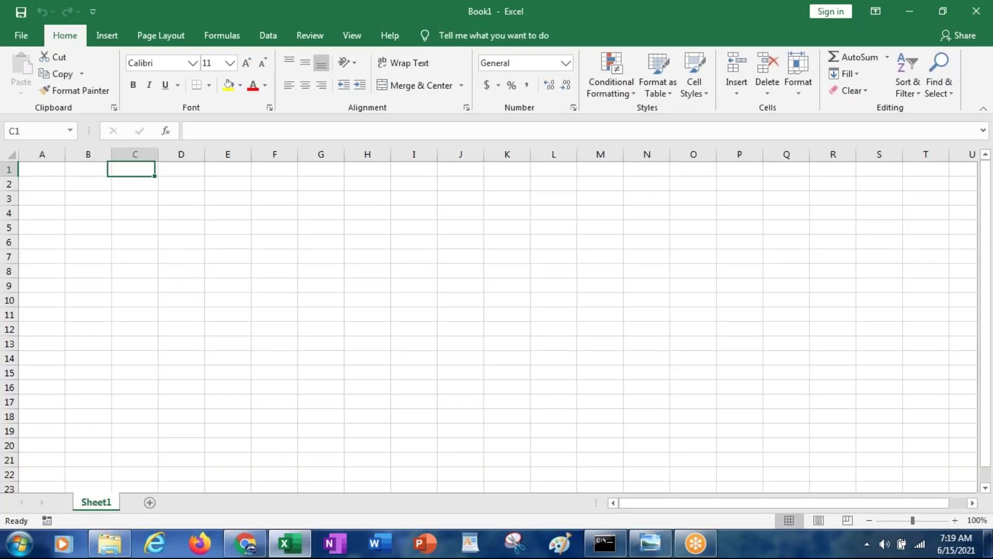
pyautogui.press('Down')
pyautogui.press('Right')
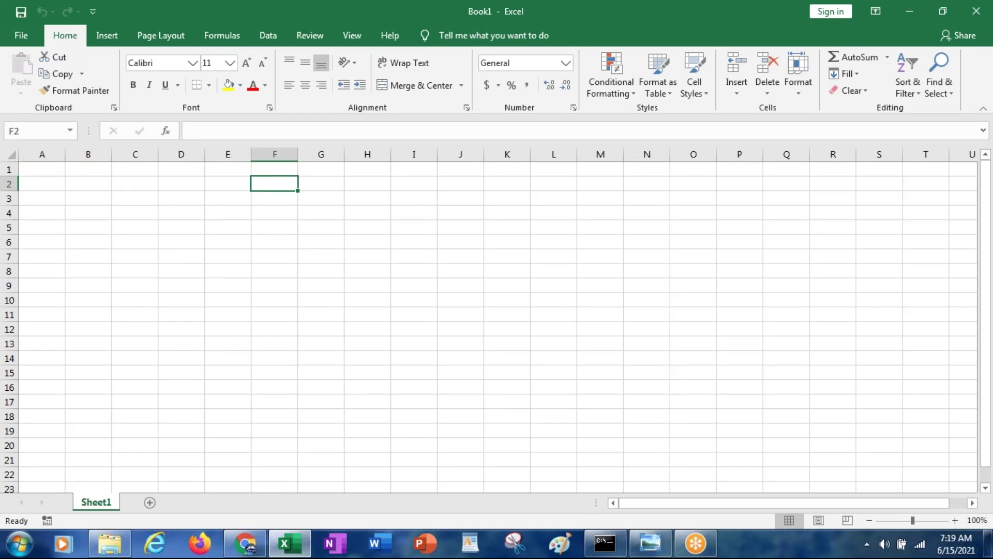
pyautogui.write('W')
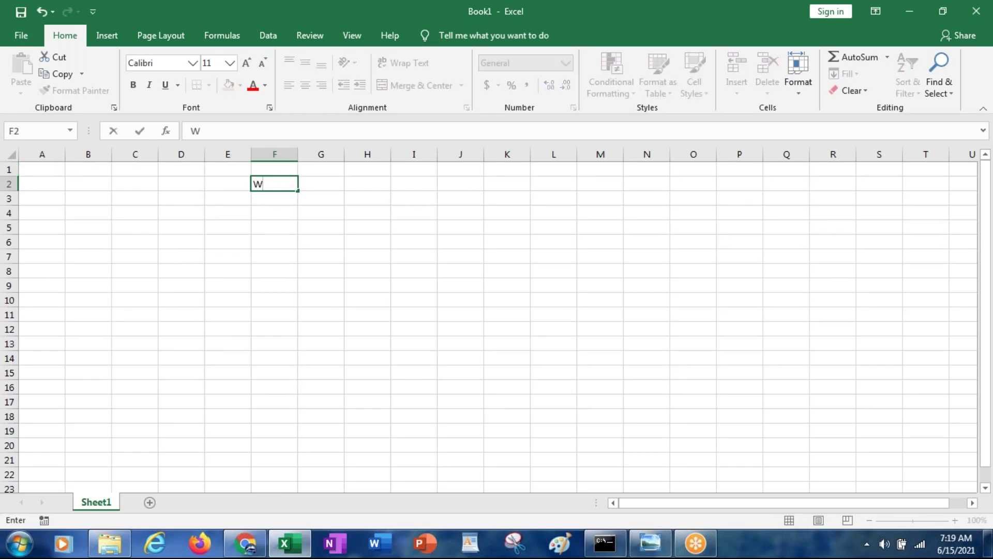
pyautogui.write('1')
pyautogui.press('Right')
pyautogui.write('9.')
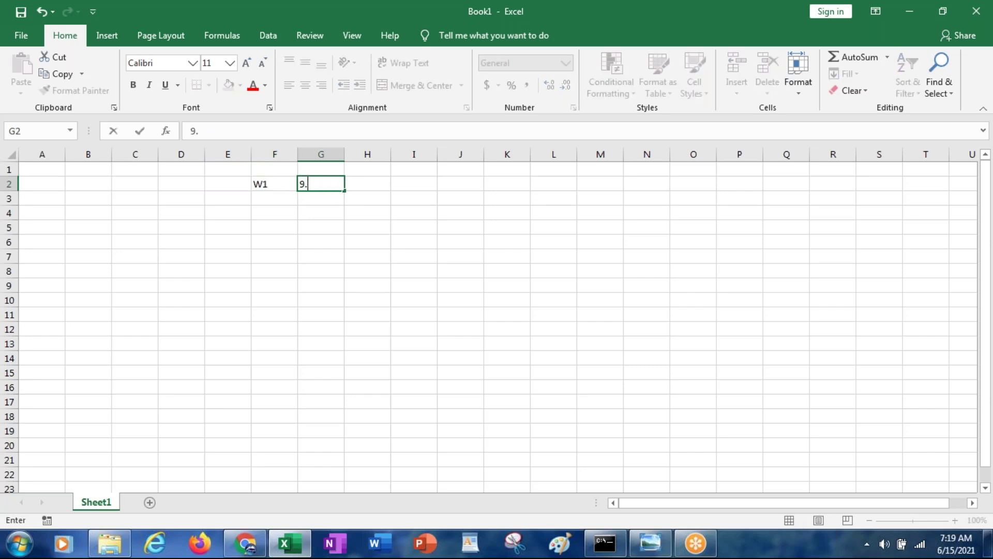
pyautogui.write('00 AM')
pyautogui.press('Right')
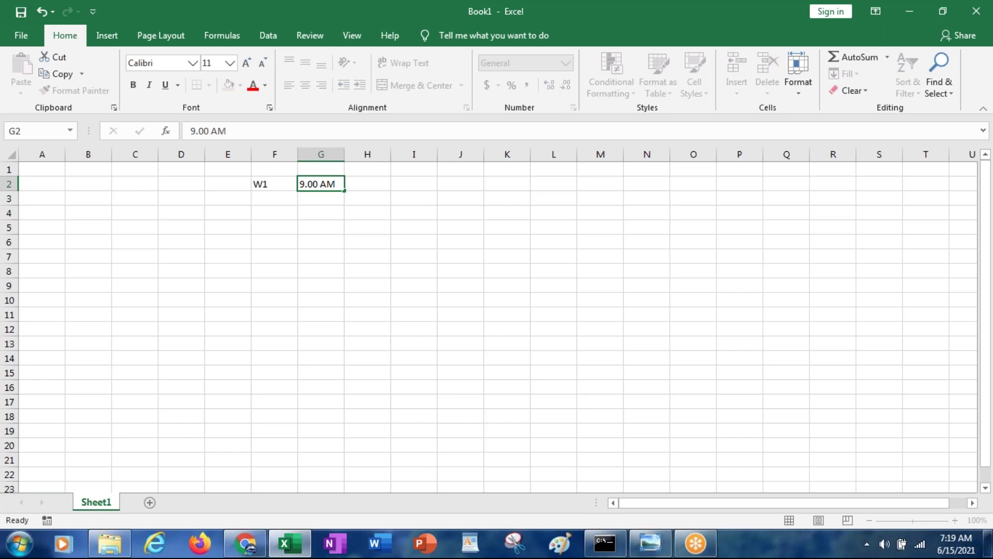
# Enter Failed in cell I2 as the status for the W1 entry
pyautogui.press('Right')
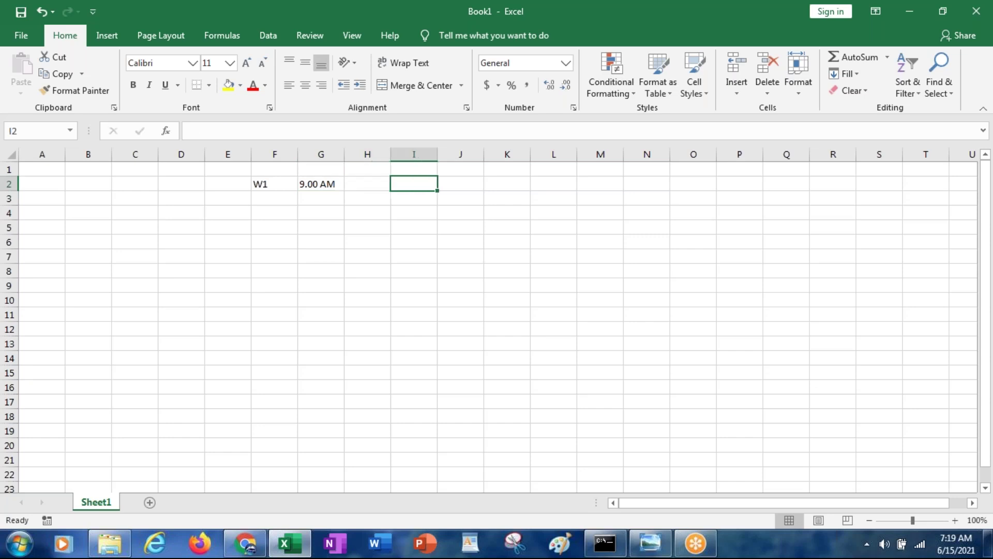
pyautogui.write('FAIL')
pyautogui.press('BackSpace')
pyautogui.press('BackSpace')
pyautogui.press('BackSpace')
pyautogui.press('BackSpace')
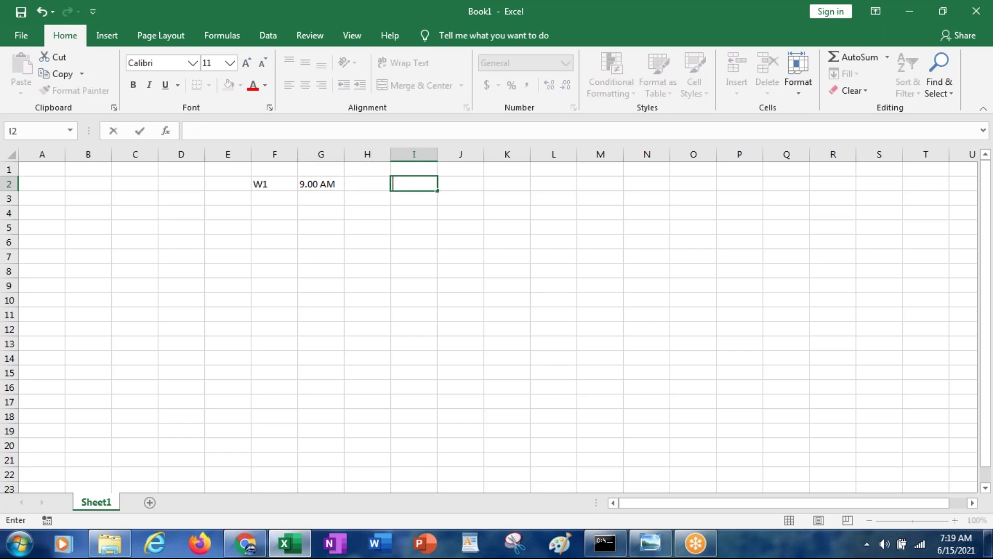
pyautogui.write('Failed')
pyautogui.press('Return')
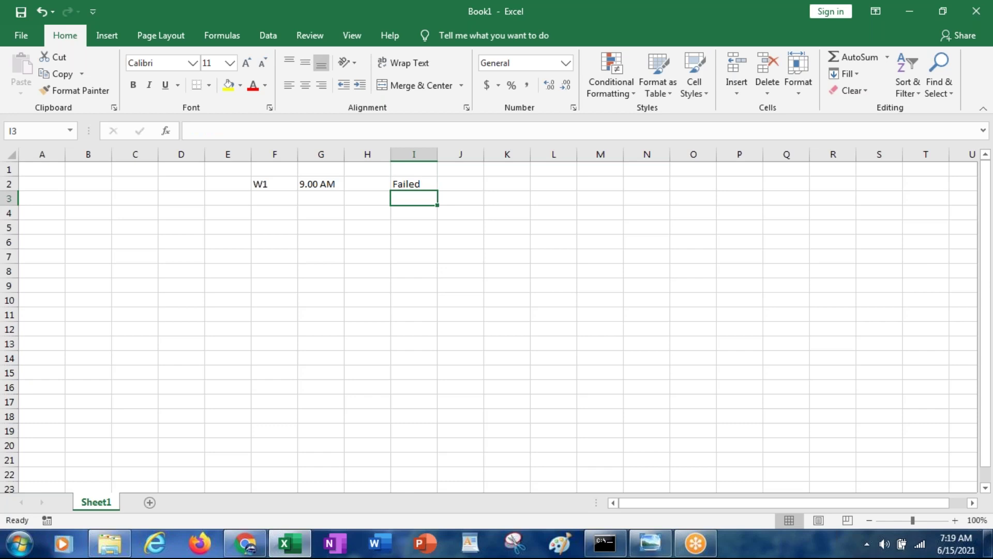
# Switch back to Pega Dev Studio and review the queue processor's initial delay and delay factor
pyautogui.press('Left')
pyautogui.press('Left')
pyautogui.press('Left')
pyautogui.hotkey('alt', 'Tab')
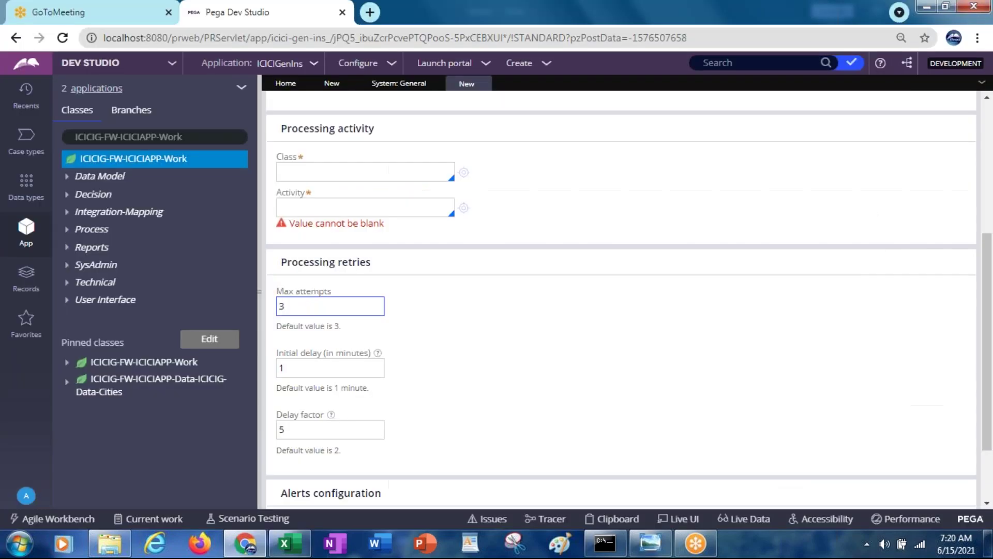
pyautogui.click(313, 370)
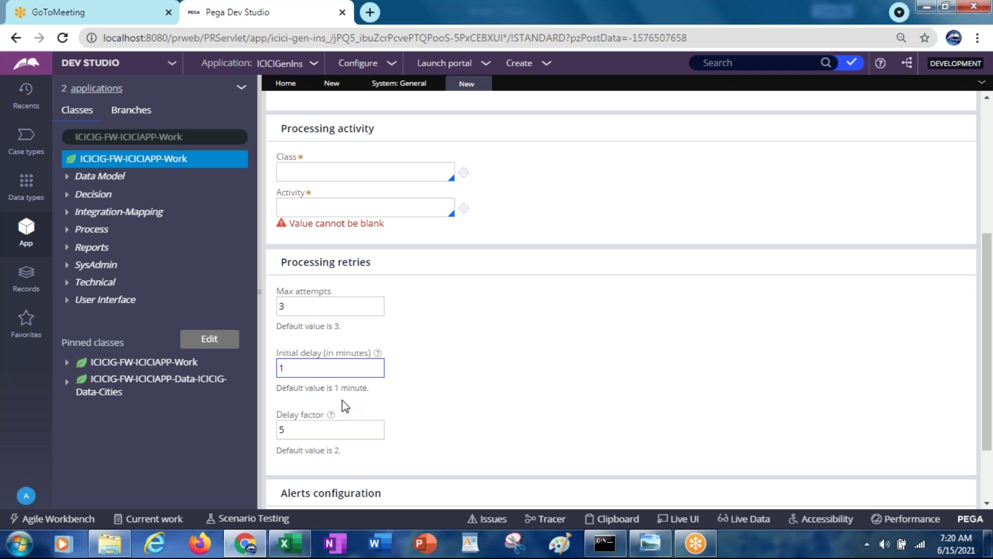
pyautogui.click(310, 429)
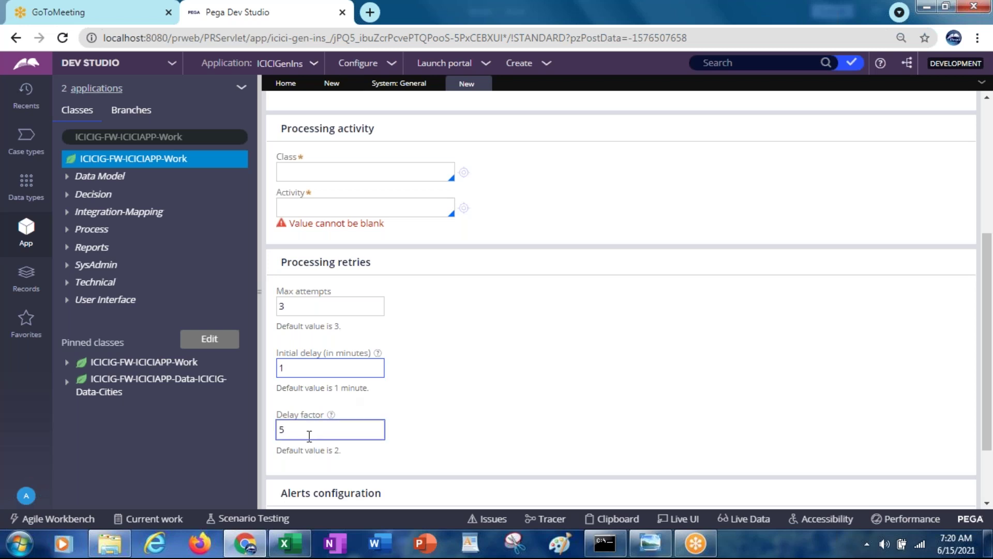
# Switch to the Excel workbook and enter 3 times in cell J1 and 1 attempt in cell J2
pyautogui.hotkey('alt', 'Tab')
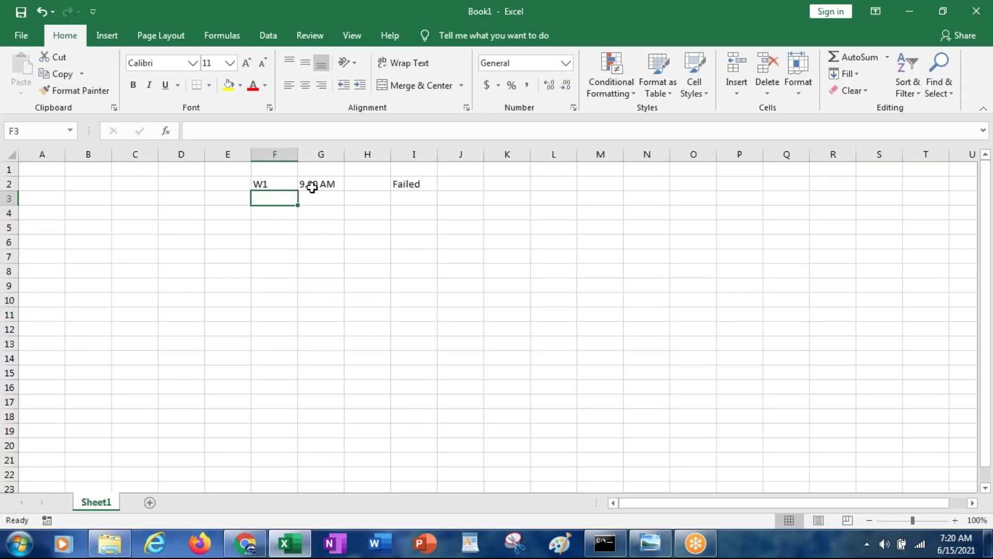
pyautogui.click(466, 187)
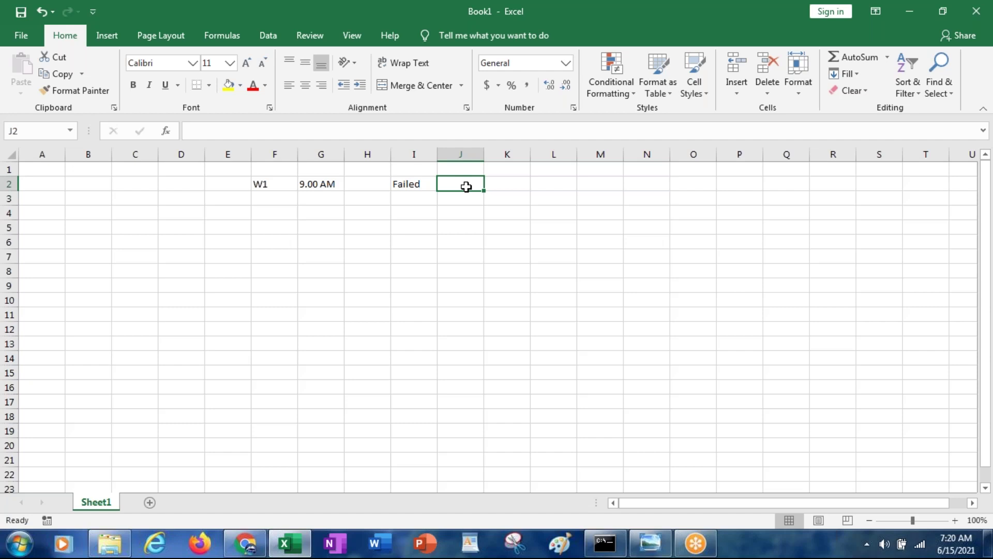
pyautogui.press('Up')
pyautogui.write('3 times')
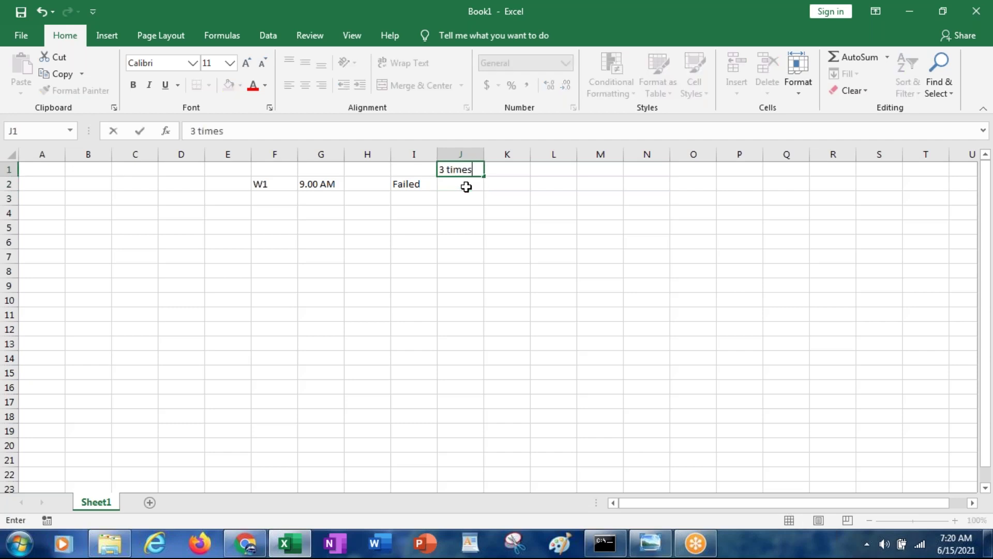
pyautogui.press('Return')
pyautogui.write('1')
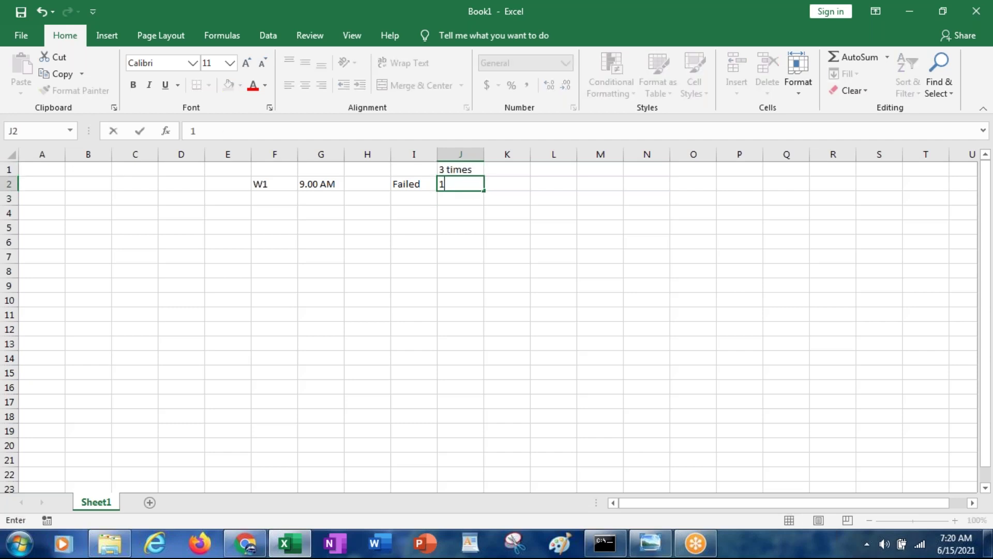
pyautogui.write(' attempt')
pyautogui.press('Return')
# Enter W1 in cell F3 and 9:06 AM in cell G3, checking the initial delay in Pega Dev Studio
pyautogui.press('Left')
pyautogui.press('Left')
pyautogui.press('Left')
pyautogui.press('Left')
pyautogui.write('W1')
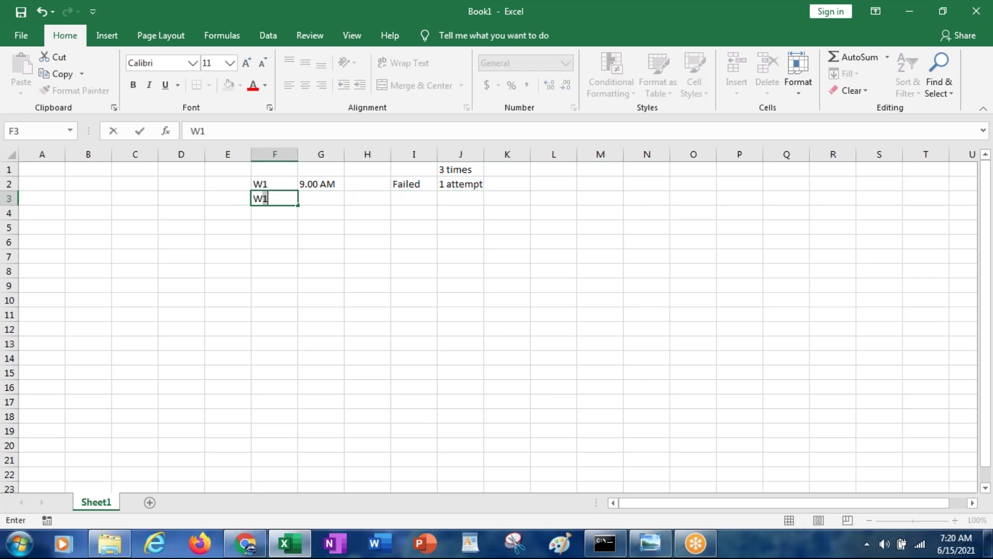
pyautogui.press('Tab')
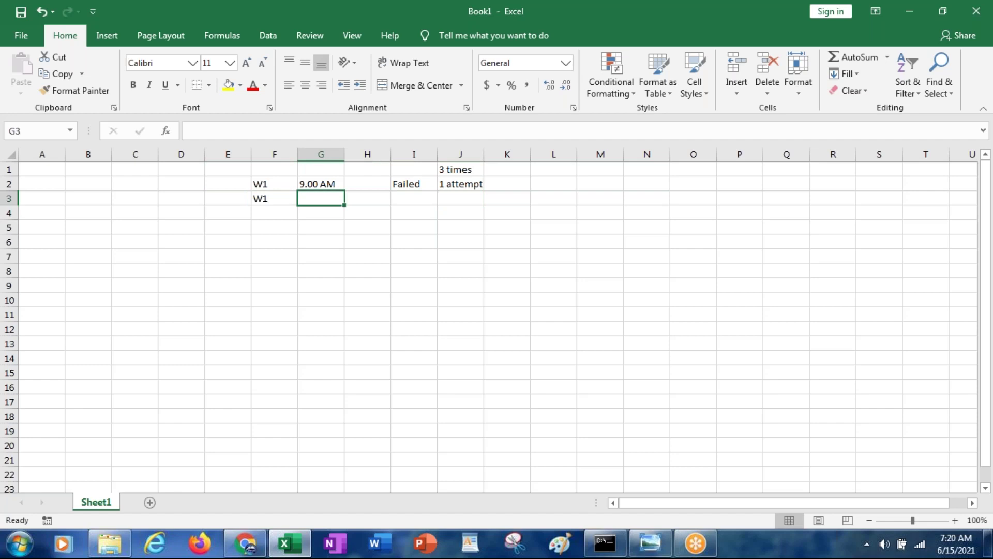
pyautogui.hotkey('alt', 'Tab')
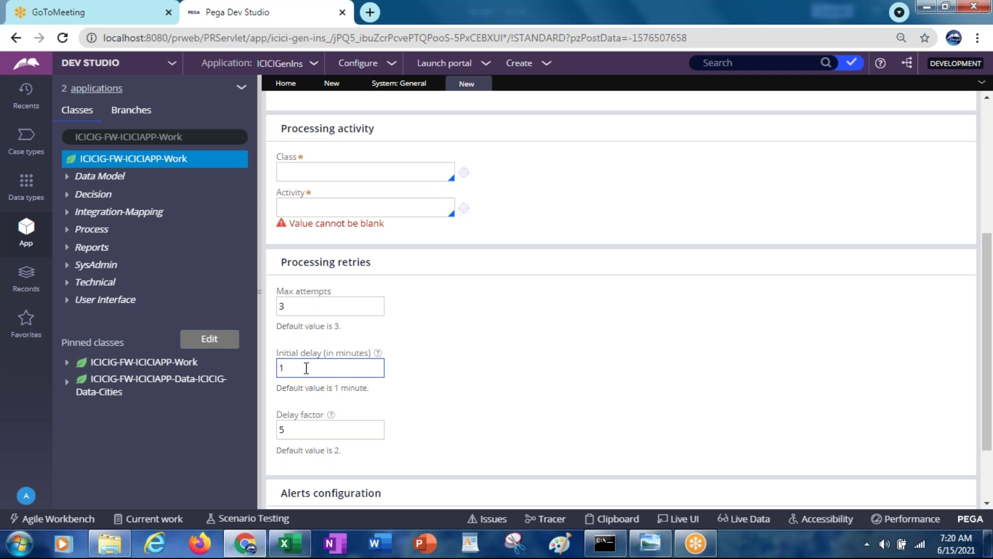
pyautogui.hotkey('alt', 'Tab')
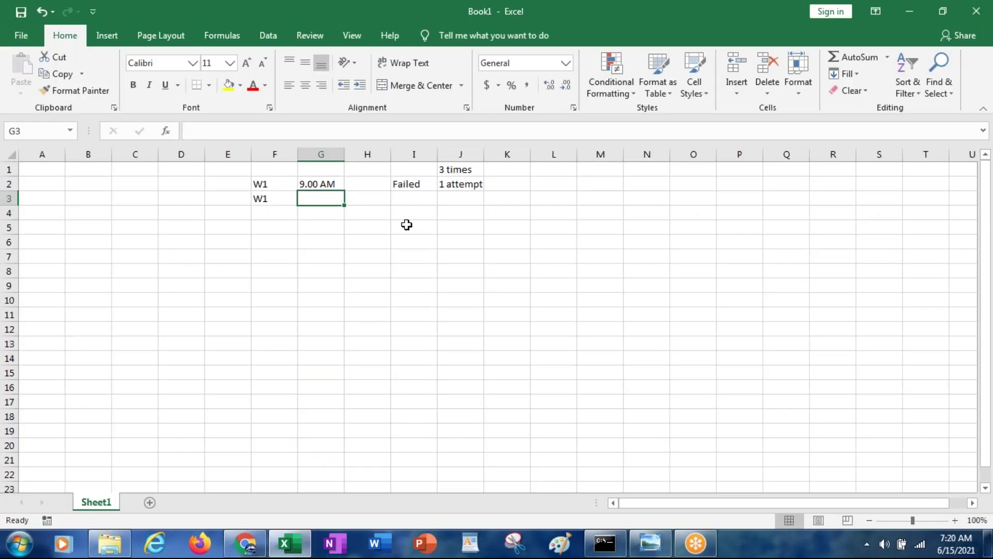
pyautogui.write('9:')
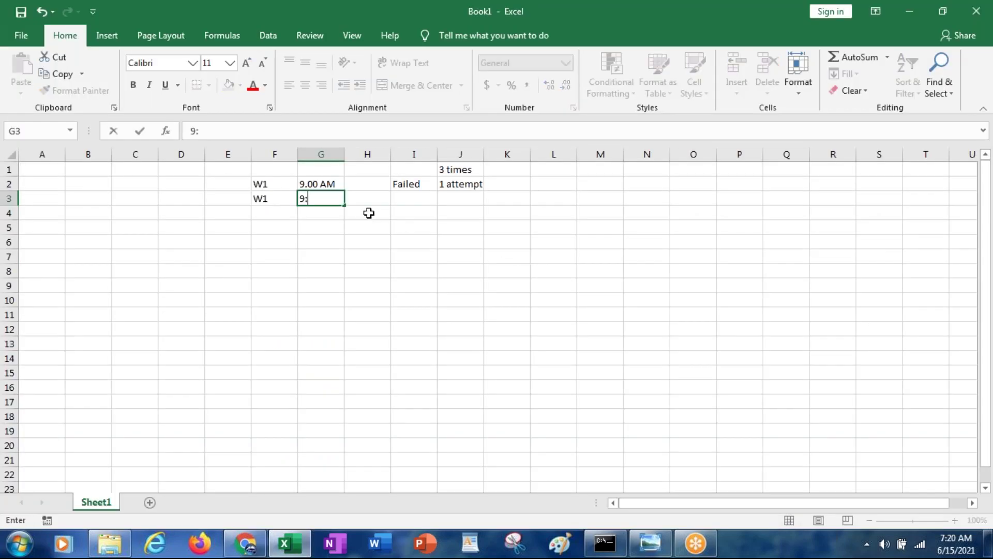
pyautogui.write('6')
pyautogui.press('BackSpace')
pyautogui.write('06 AM')
pyautogui.press('Tab')
# Enter Failed in cell I3 and 2 ATTEMPT in cell J3 for the second W1 entry
pyautogui.press('Tab')
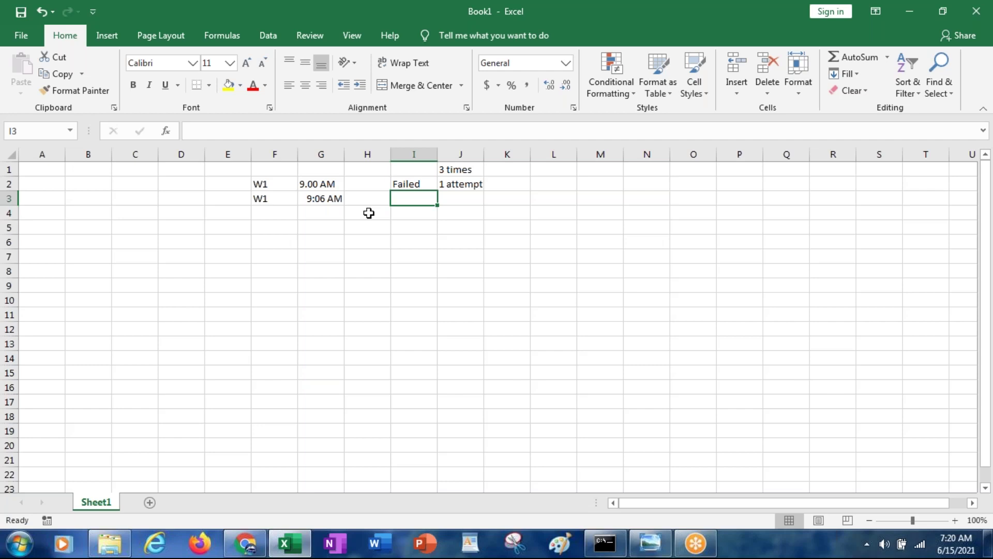
pyautogui.write('Failed')
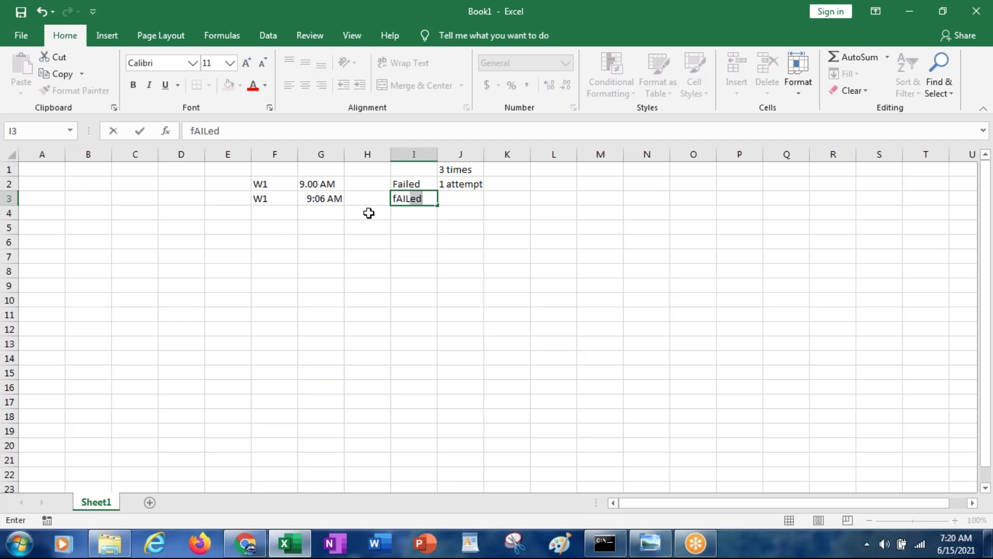
pyautogui.press('Tab')
pyautogui.write('2')
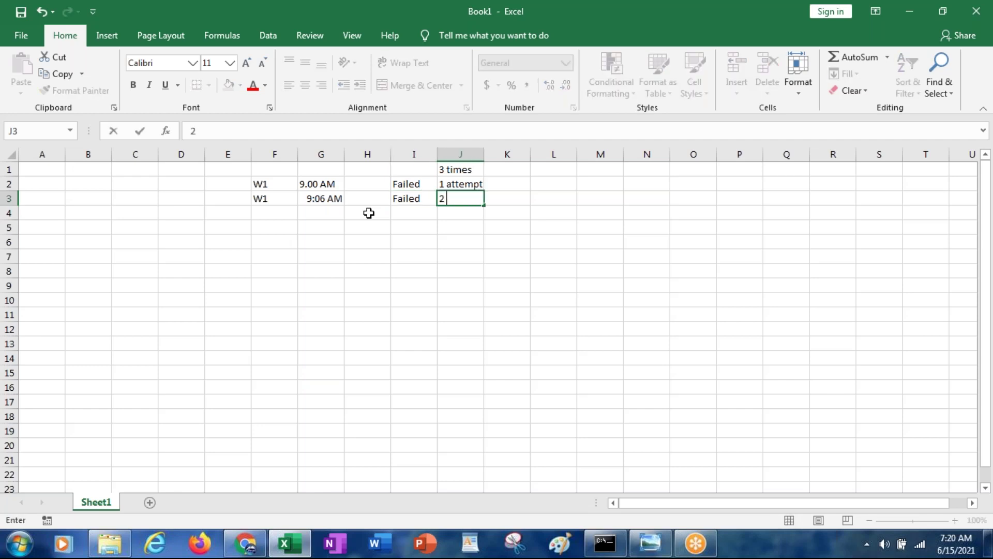
pyautogui.write(' ATTEMPT')
pyautogui.press('Return')
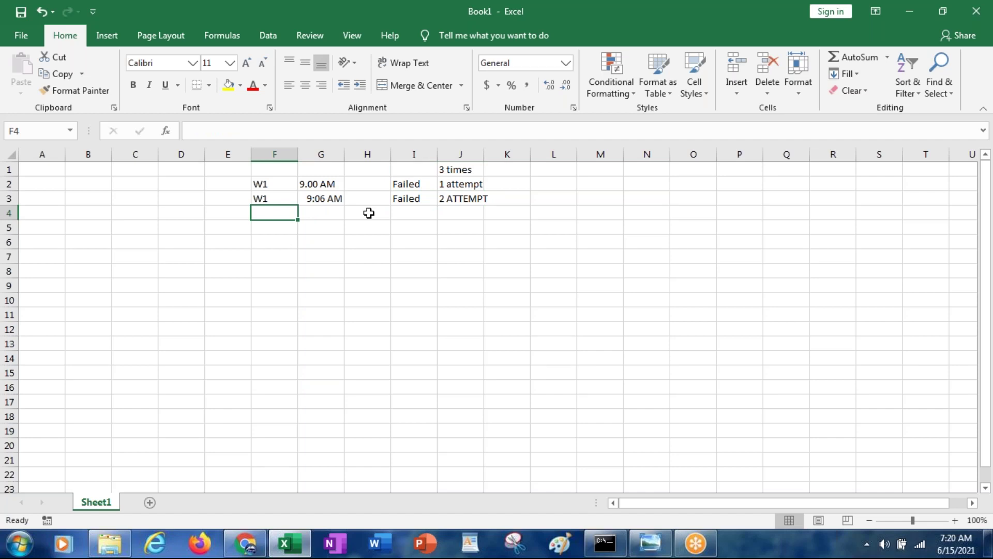
# Switch to Pega Dev Studio and read the help text for the queue processor's delay factor
pyautogui.hotkey('alt', 'Tab')
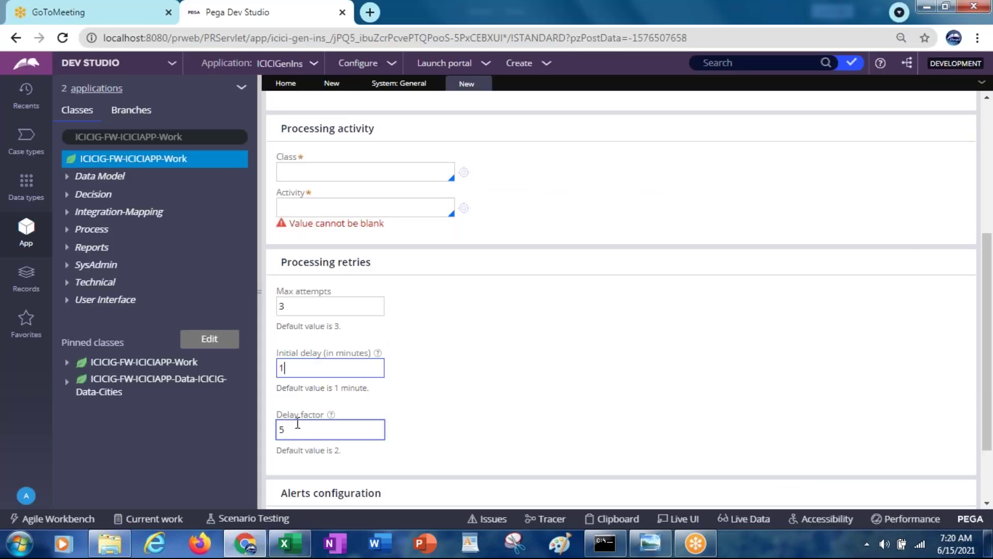
pyautogui.click(331, 415)
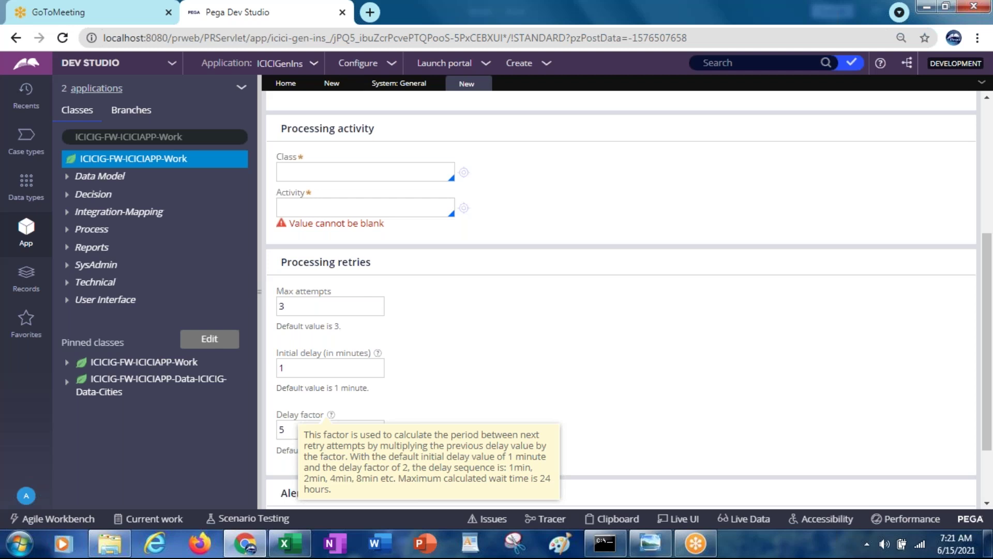
pyautogui.hotkey('alt', 'Tab')
pyautogui.hotkey('alt', 'Tab')
pyautogui.click(291, 432)
# Switch back to Excel and enter W1 in cell F4
pyautogui.hotkey('alt', 'Tab')
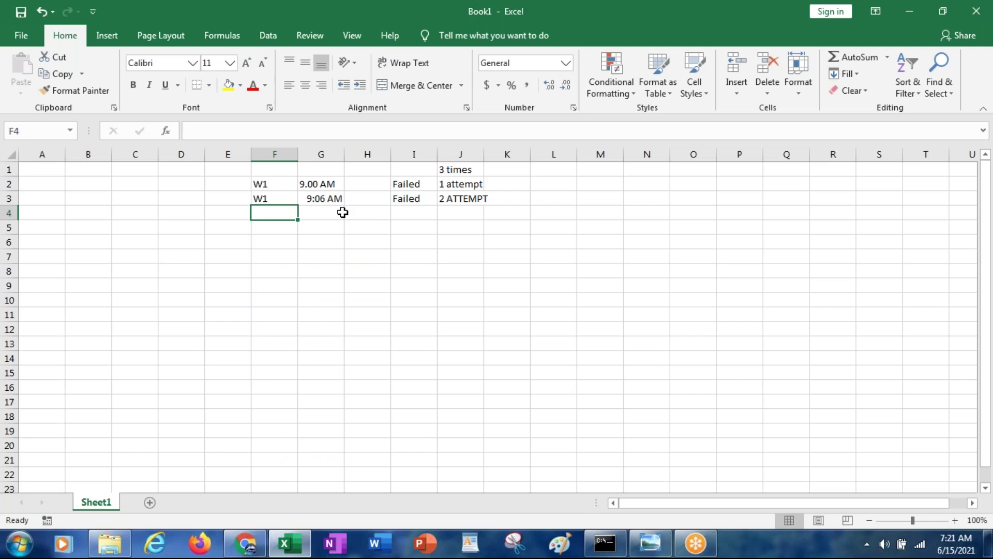
pyautogui.click(322, 213)
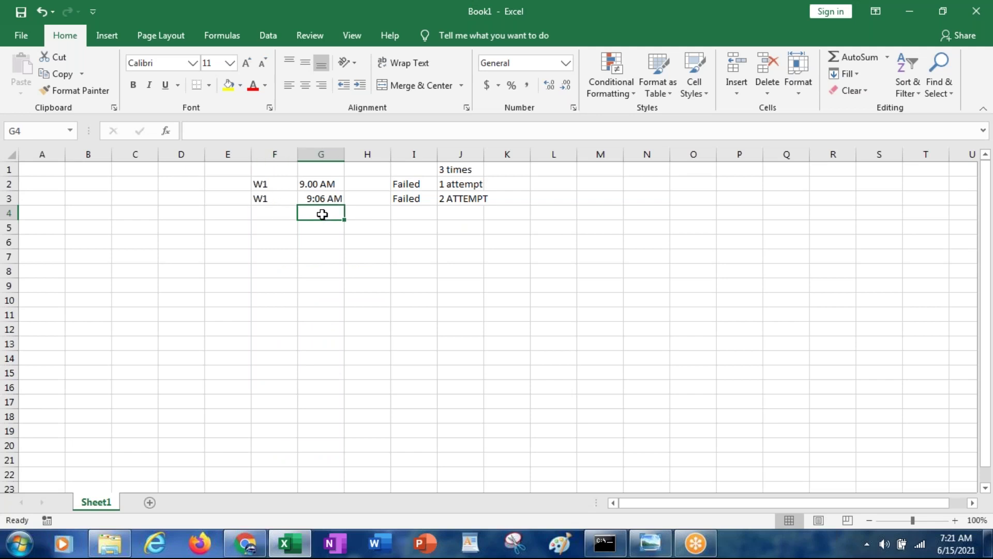
pyautogui.press('Left')
pyautogui.write('w')
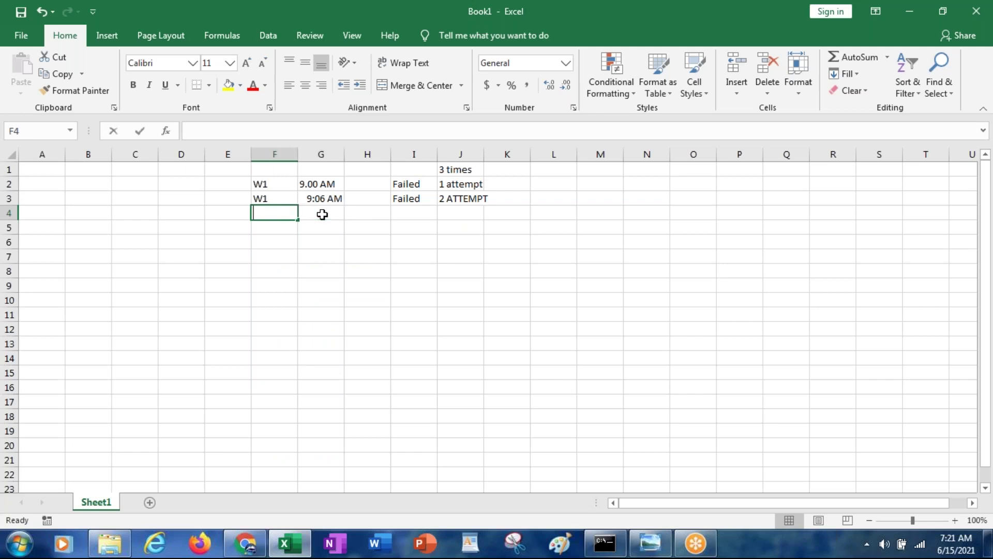
pyautogui.press('BackSpace')
pyautogui.press('BackSpace')
pyautogui.write('w')
pyautogui.press('BackSpace')
pyautogui.write('W1')
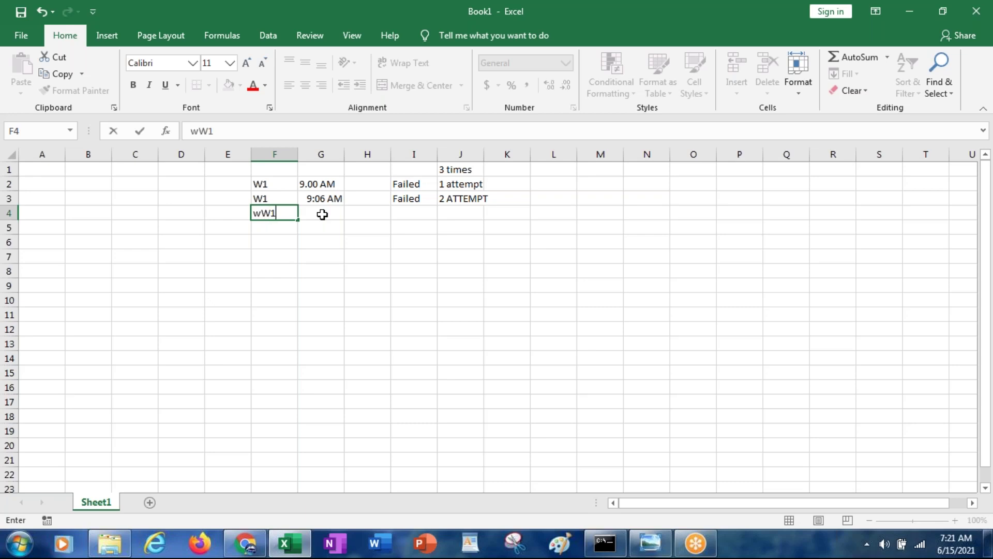
pyautogui.press('Left')
pyautogui.press('Right')
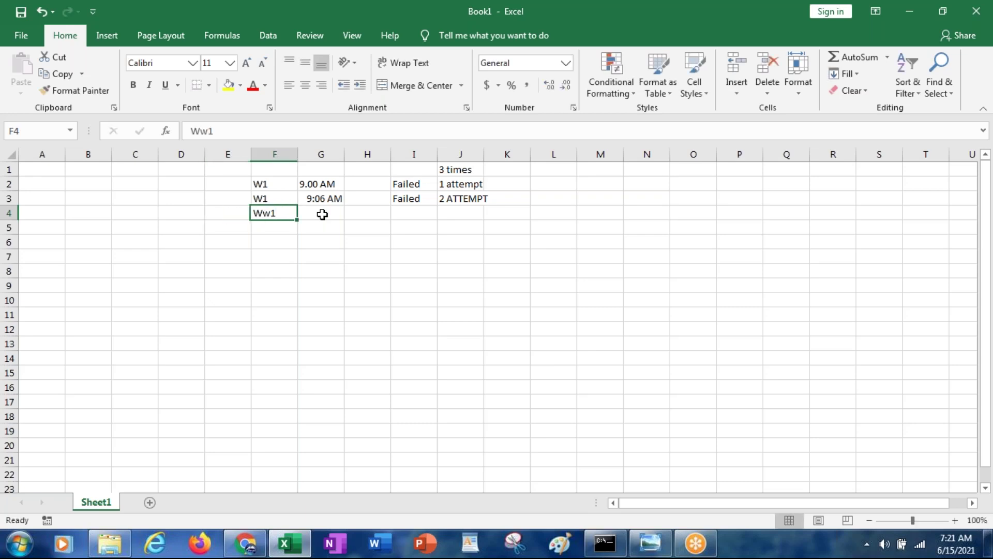
pyautogui.press('F2')
pyautogui.press('Left')
pyautogui.press('BackSpace')
pyautogui.press('Tab')
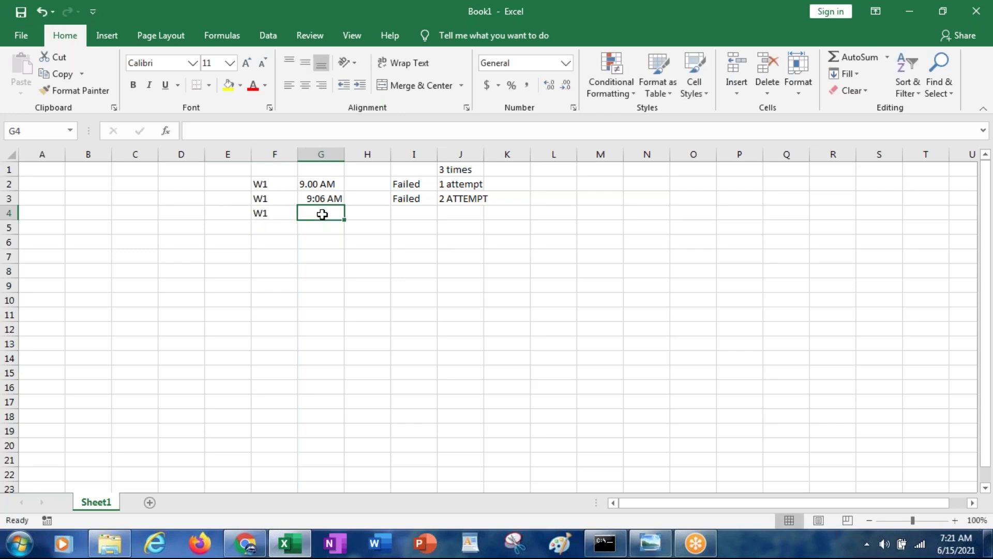
# Enter 9:30 in cell G4 as the time of the third W1 entry
pyautogui.write('9:')
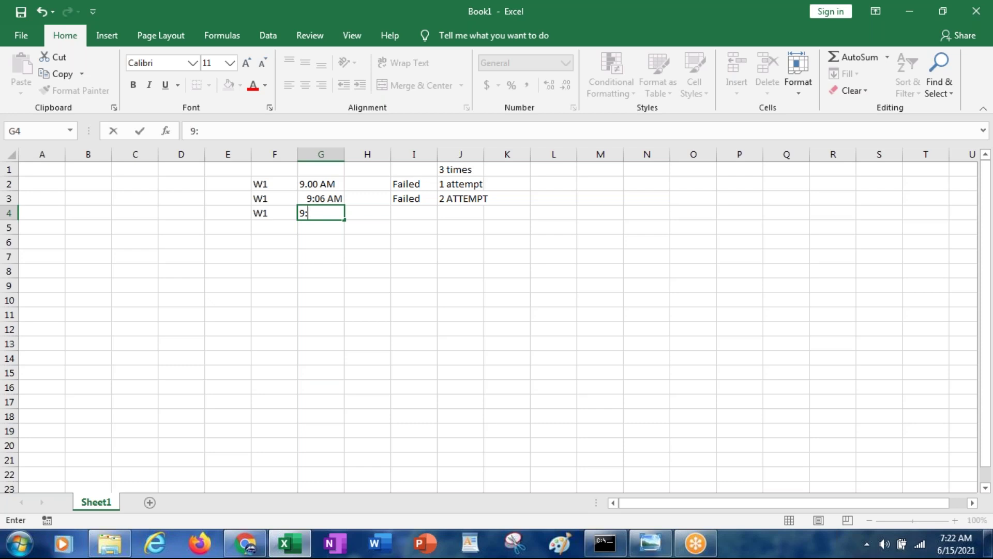
pyautogui.write('30')
pyautogui.press('Tab')
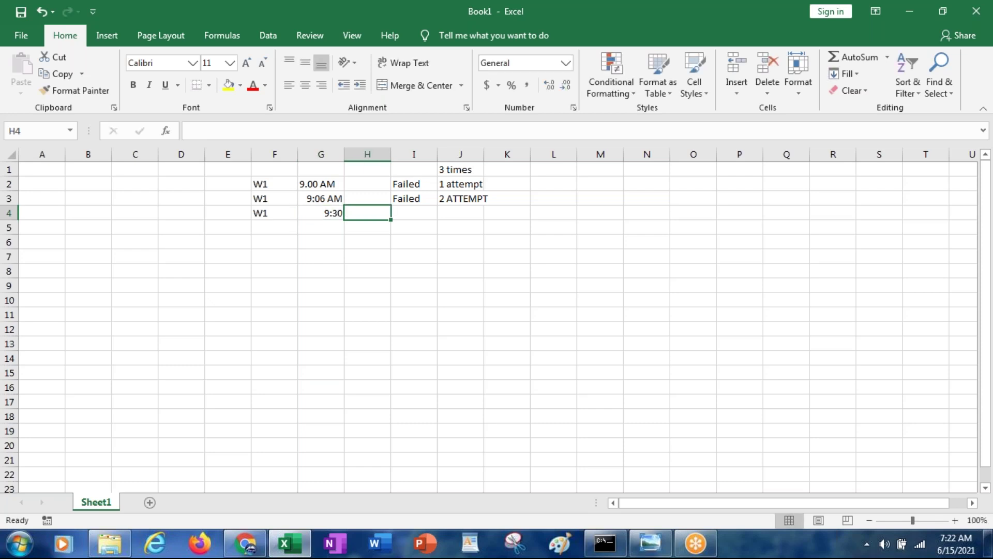
pyautogui.press('Left')
pyautogui.press('F2')
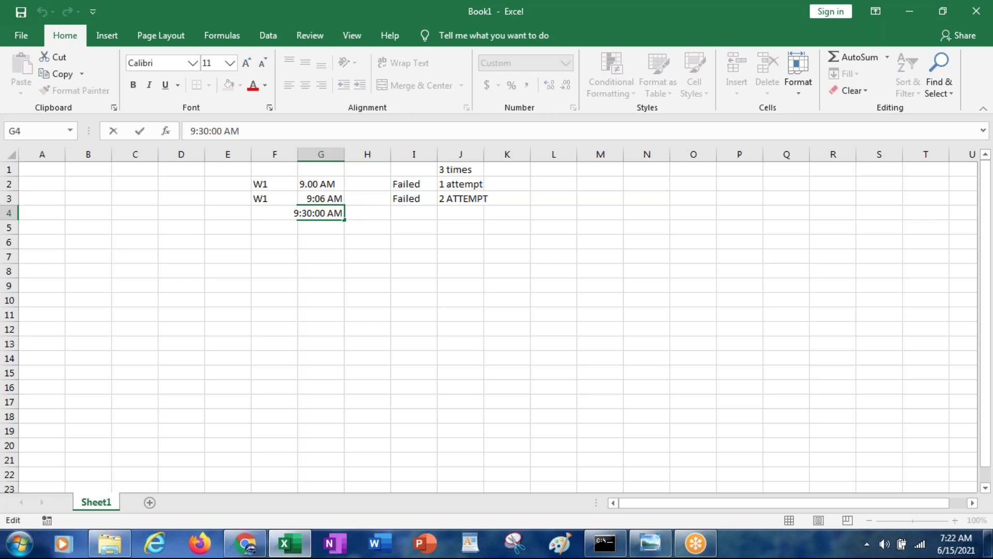
pyautogui.press('Tab')
pyautogui.press('Left')
pyautogui.press('F2')
pyautogui.press('BackSpace')
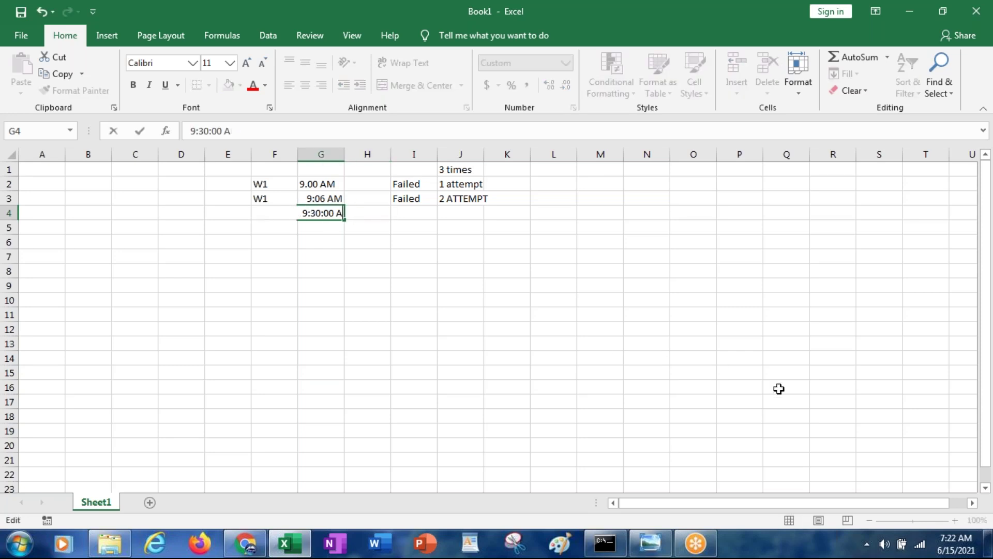
pyautogui.write('M')
pyautogui.press('Tab')
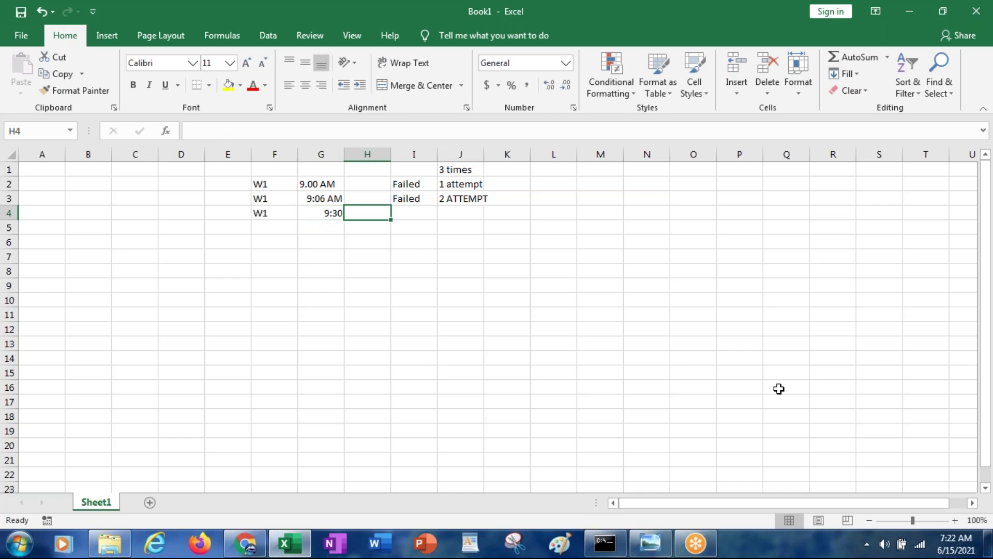
# Switch to Pega Dev Studio, review the delay factor help and set the queue processor's delay factor to 2
pyautogui.hotkey('alt', 'Tab')
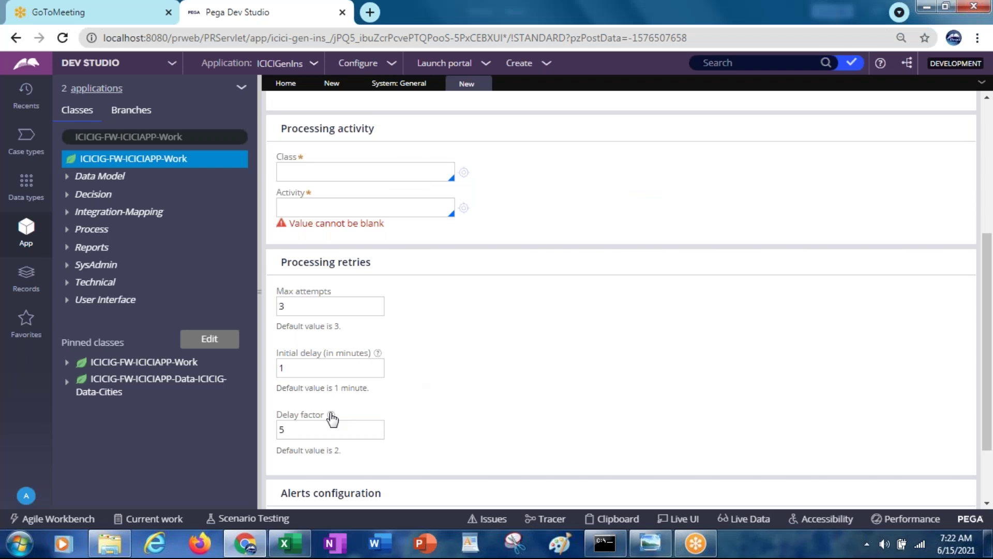
pyautogui.moveTo(331, 417)
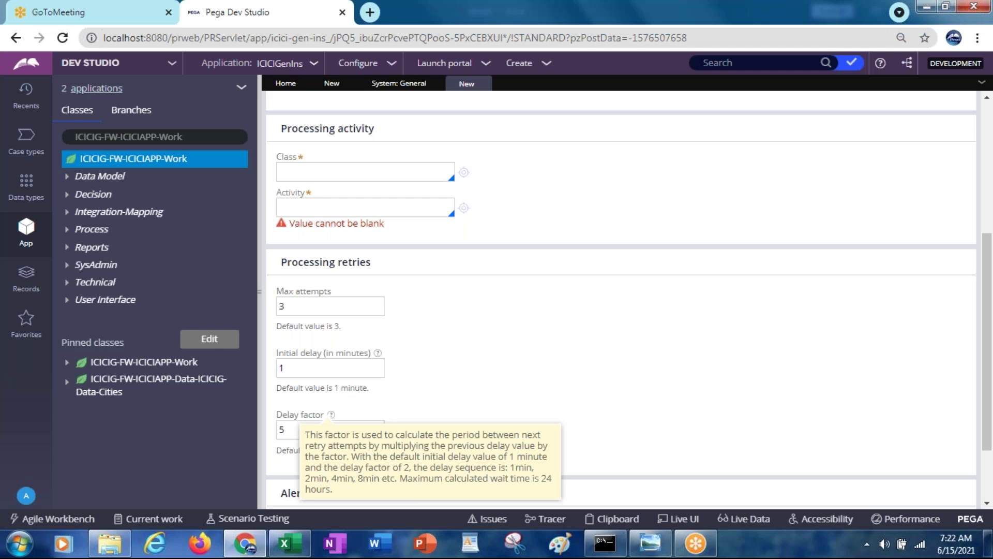
pyautogui.click(290, 434)
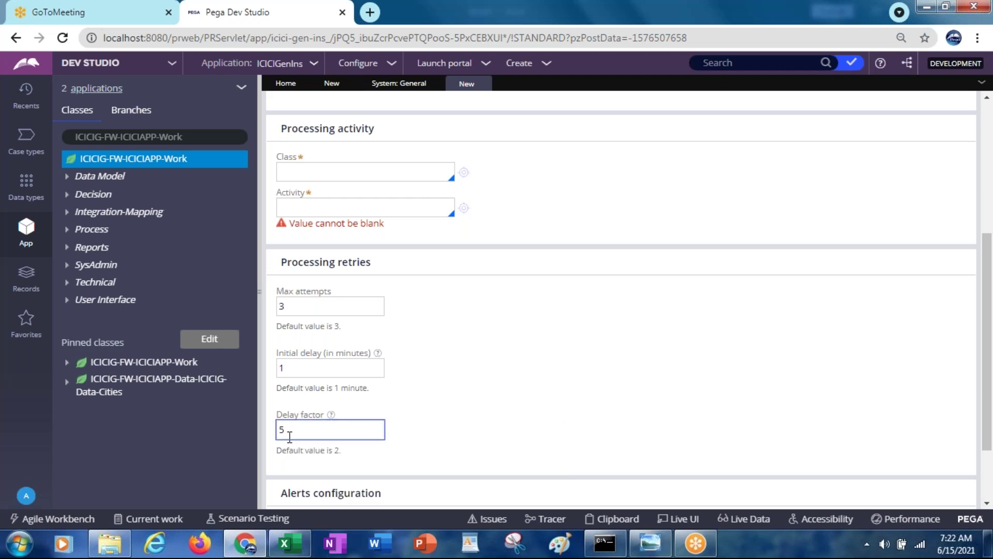
pyautogui.press('BackSpace')
pyautogui.write('2')
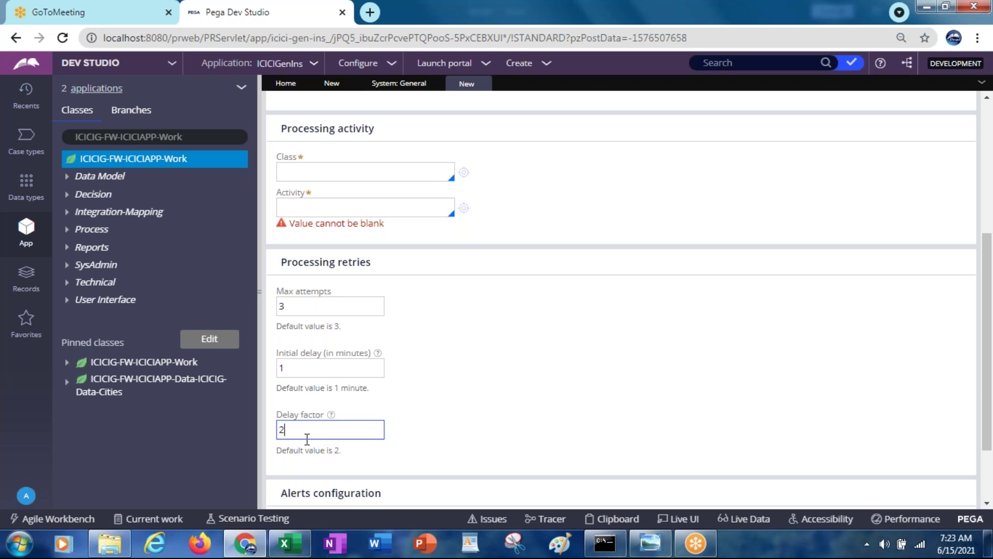
# Switch to Excel and change the time of the second W1 entry in cell G3 to 9:05 AM
pyautogui.hotkey('alt', 'Tab')
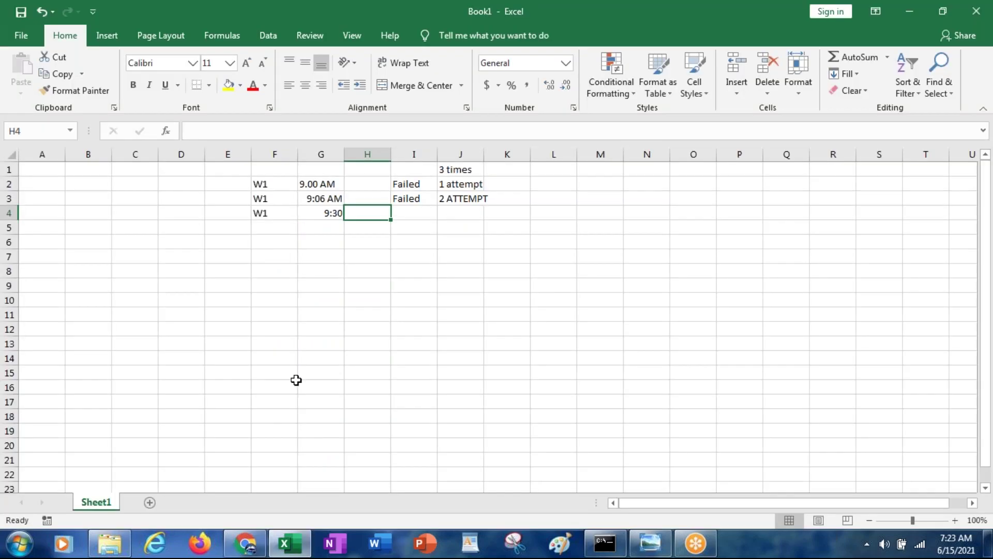
pyautogui.click(322, 199)
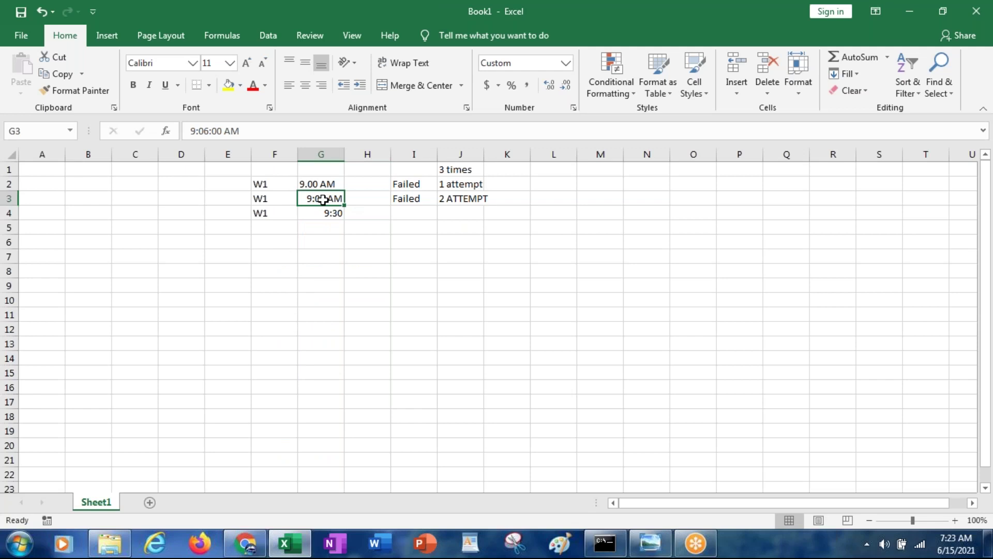
pyautogui.doubleClick(323, 199)
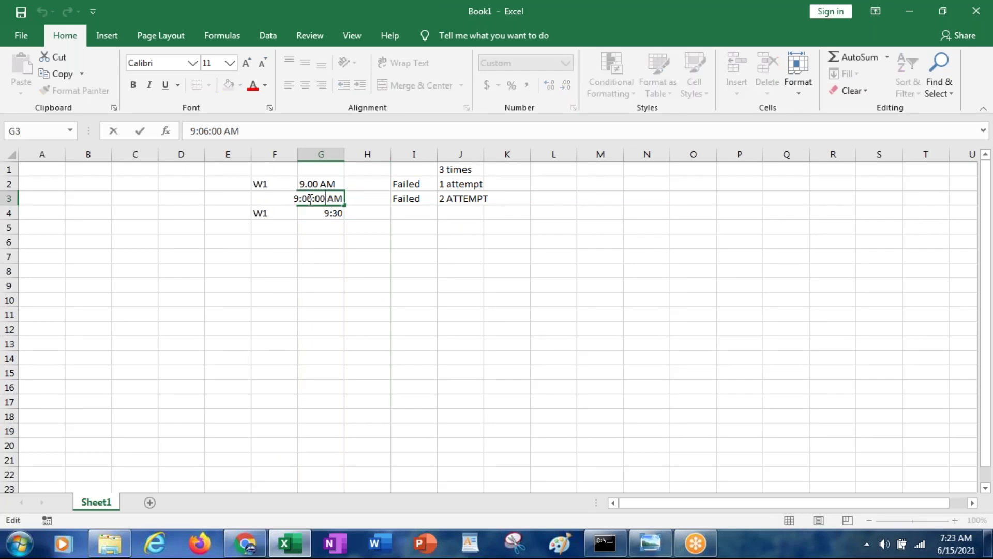
pyautogui.press('BackSpace')
pyautogui.write('1')
pyautogui.press('BackSpace')
pyautogui.write('5')
pyautogui.press('Return')
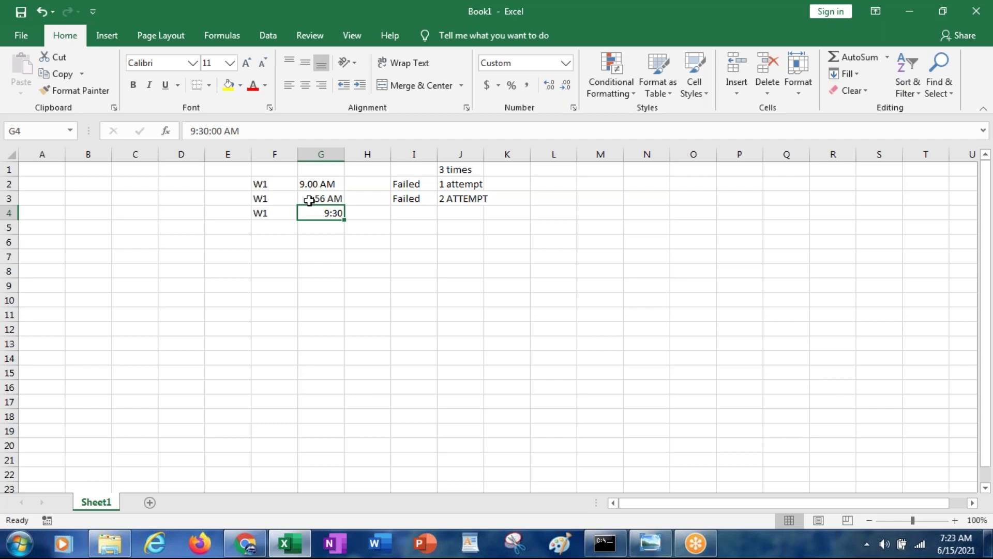
pyautogui.doubleClick(318, 199)
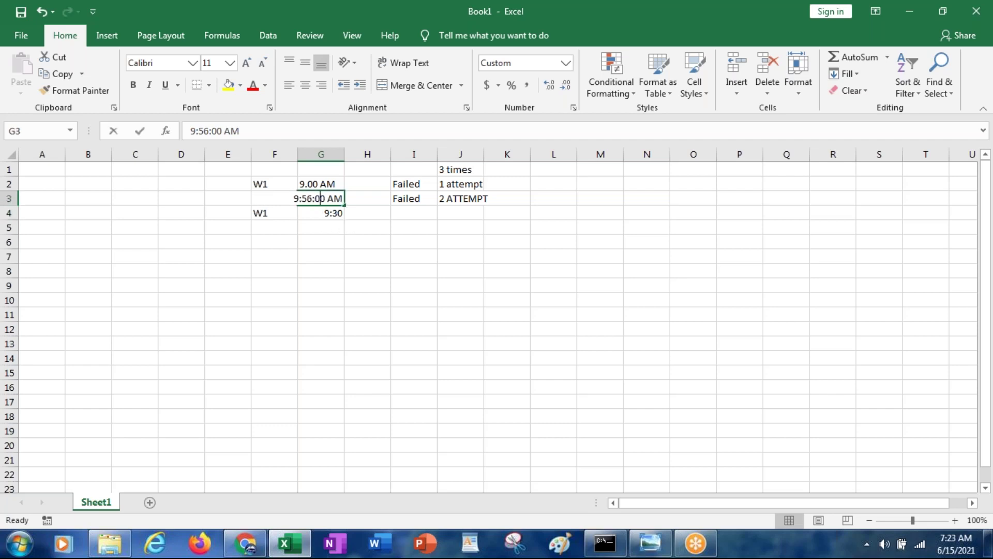
pyautogui.click(313, 197)
pyautogui.press('BackSpace')
pyautogui.press('Return')
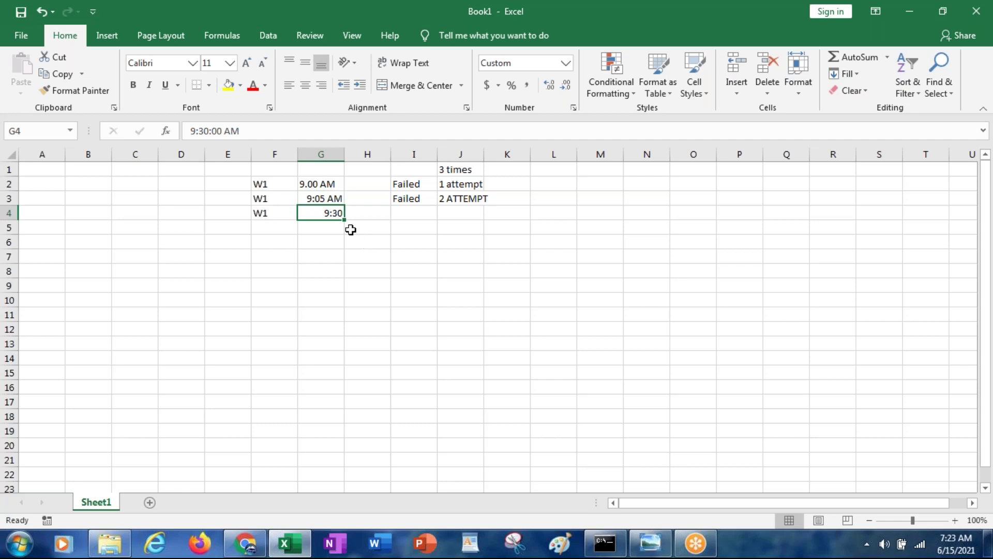
# Change the time of the third W1 entry in cell G4 to 9:25
pyautogui.doubleClick(334, 214)
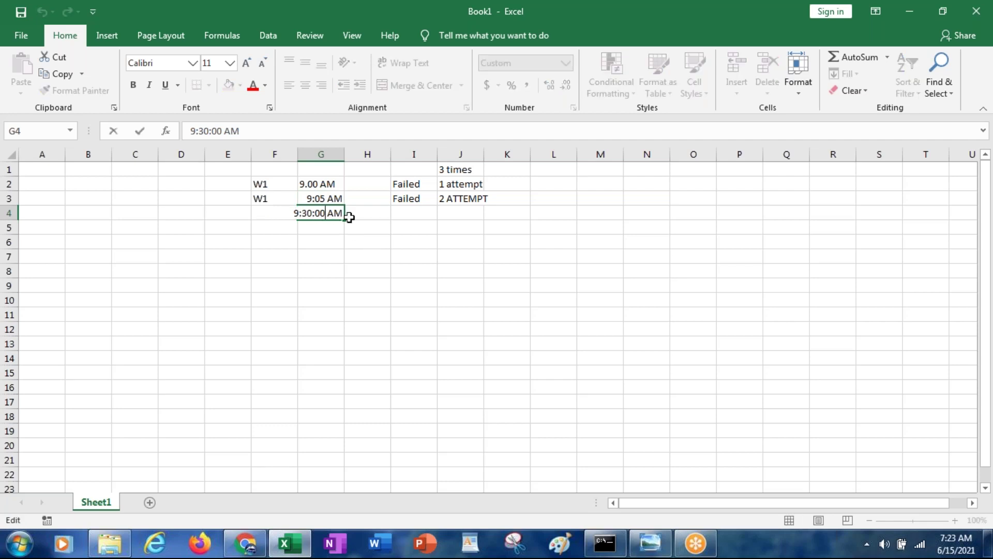
pyautogui.press('Left')
pyautogui.press('Left')
pyautogui.press('BackSpace')
pyautogui.press('BackSpace')
pyautogui.write('25')
pyautogui.click(349, 218)
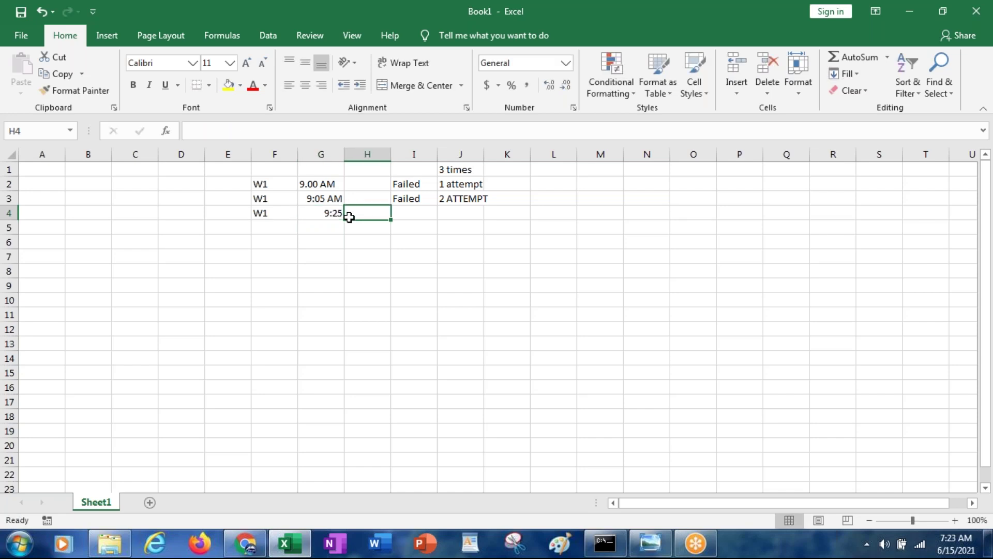
# Read the queue processor's delay factor help in Pega Dev Studio and compare it with the W1 retry times in Excel
pyautogui.hotkey('alt', 'Tab')
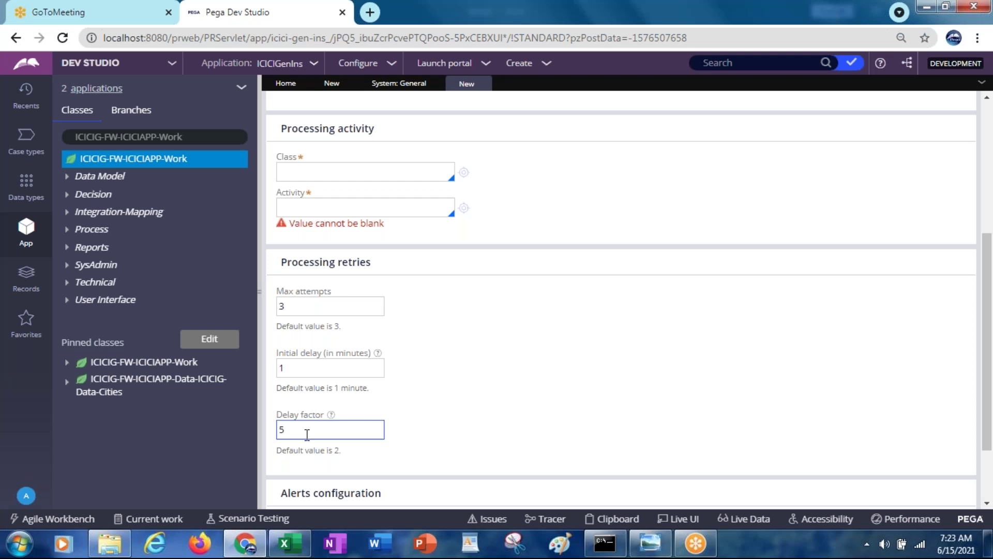
pyautogui.hotkey('alt', 'Tab')
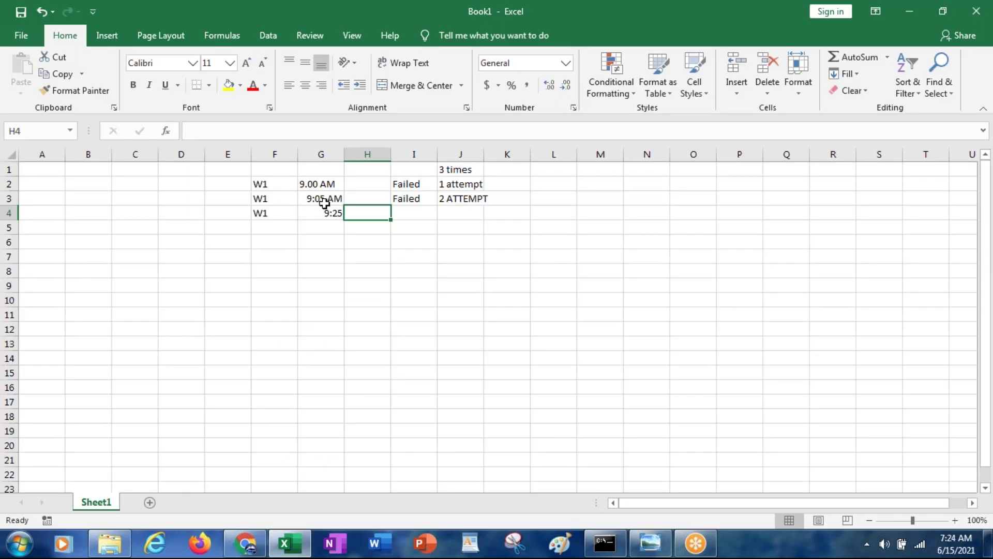
pyautogui.hotkey('alt', 'Tab')
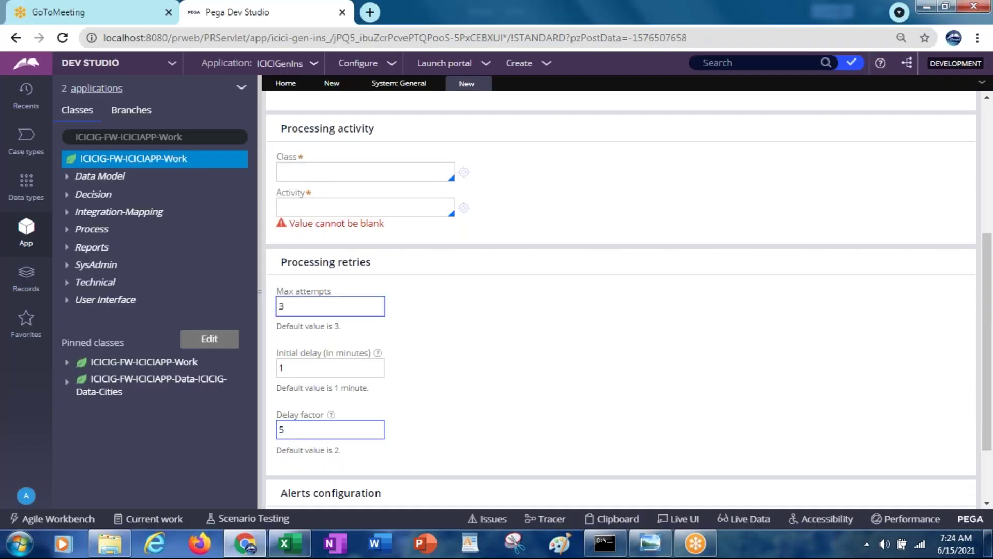
pyautogui.click(330, 414)
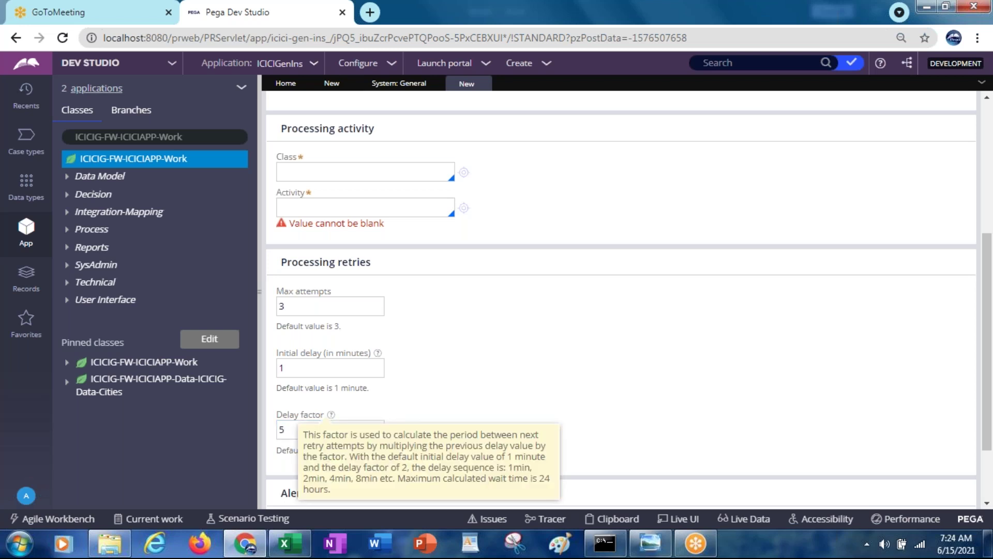
pyautogui.hotkey('alt', 'Tab')
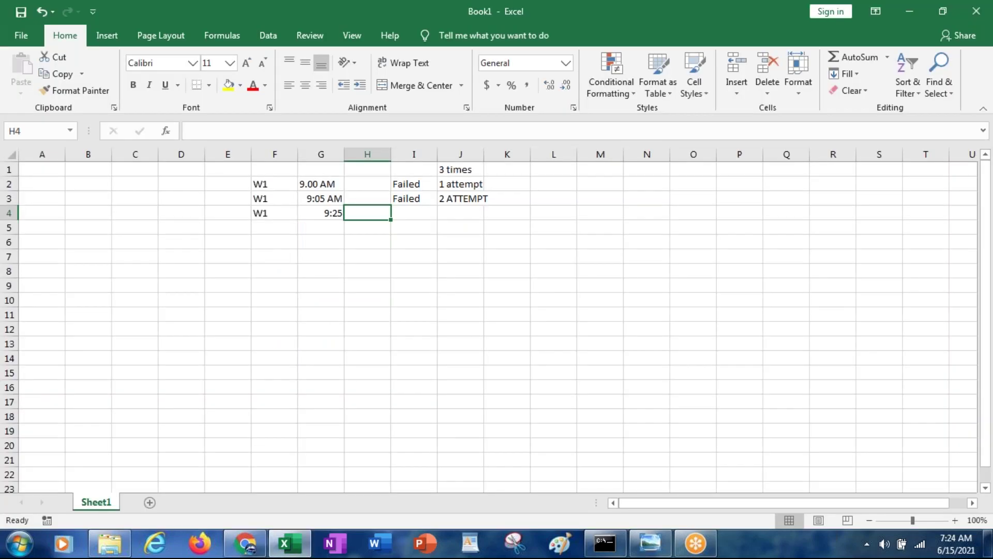
pyautogui.press('alt')
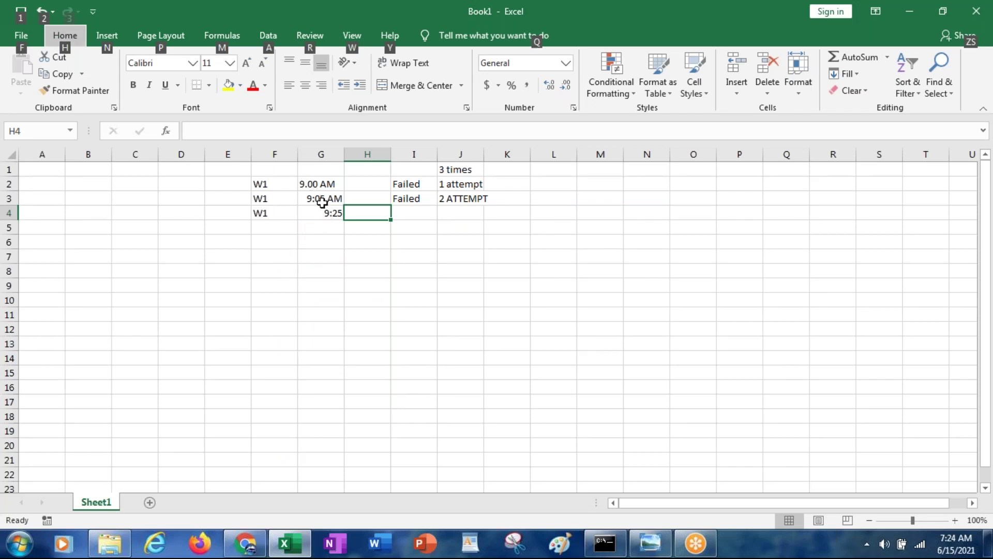
pyautogui.press('Escape')
pyautogui.press('Right')
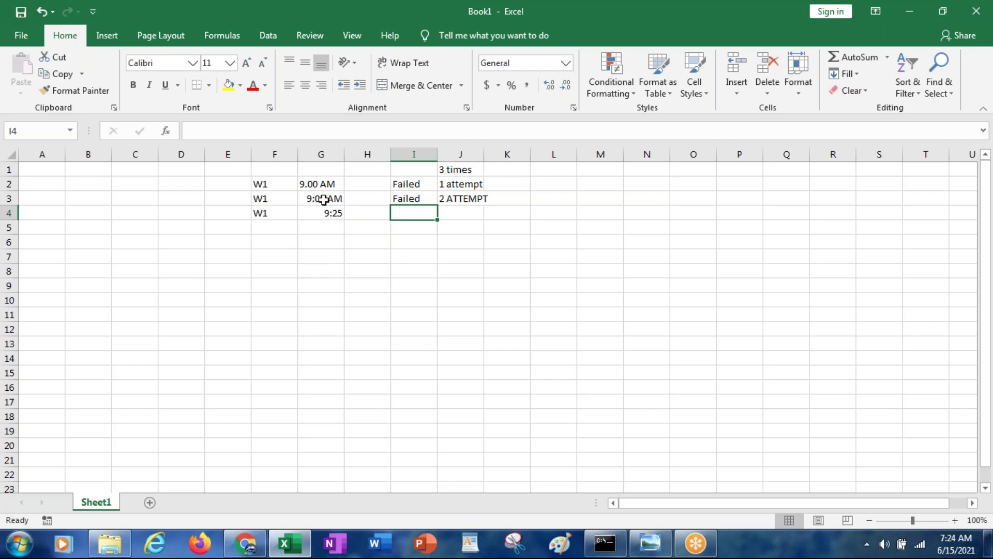
# Switch to Pega Dev Studio and review the queue processor's initial delay and delay factor
pyautogui.hotkey('alt', 'Tab')
pyautogui.click(318, 365)
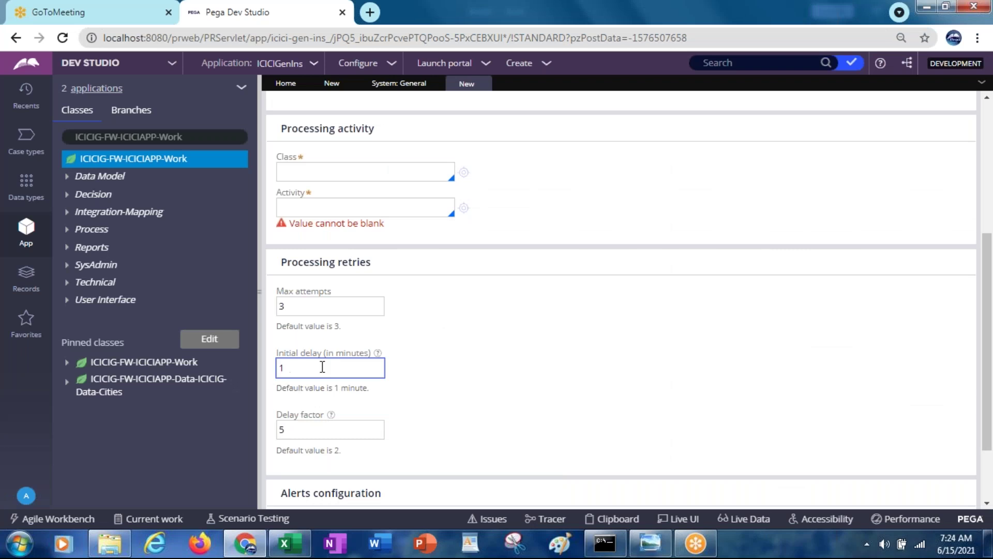
pyautogui.click(287, 430)
pyautogui.click(324, 417)
pyautogui.click(290, 427)
pyautogui.click(283, 369)
# Switch back to Excel and calculate the next delay in cell G5 with the formula =25*5
pyautogui.hotkey('alt', 'Tab')
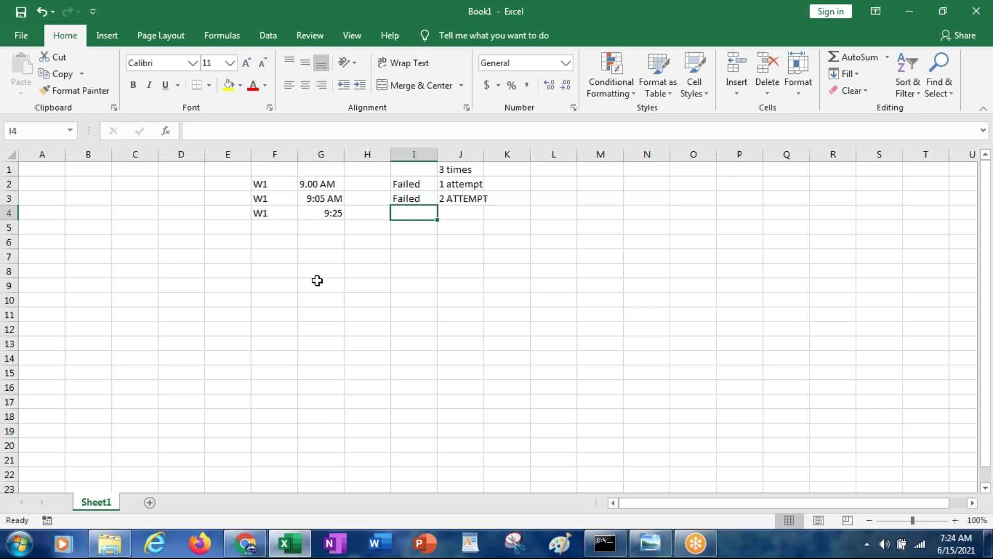
pyautogui.click(331, 226)
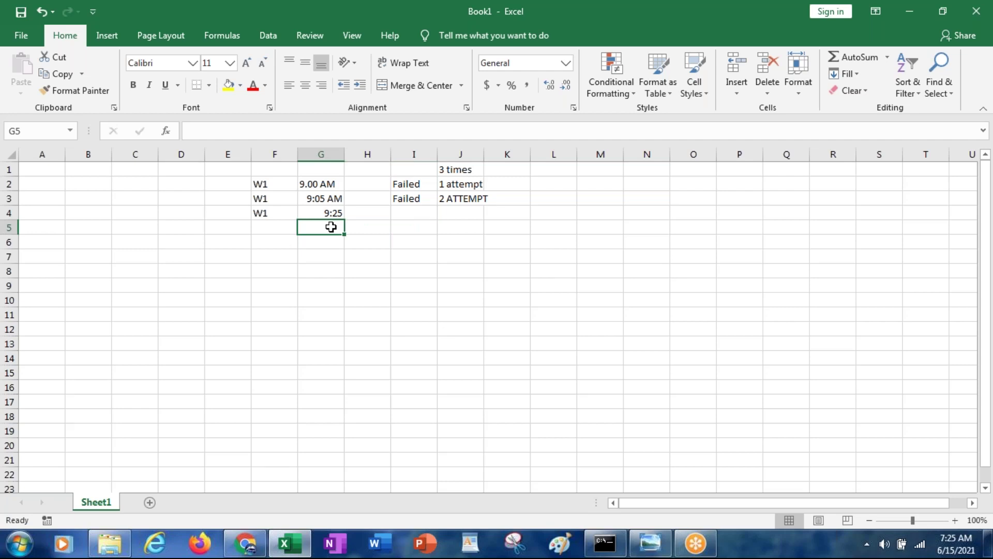
pyautogui.write('=25')
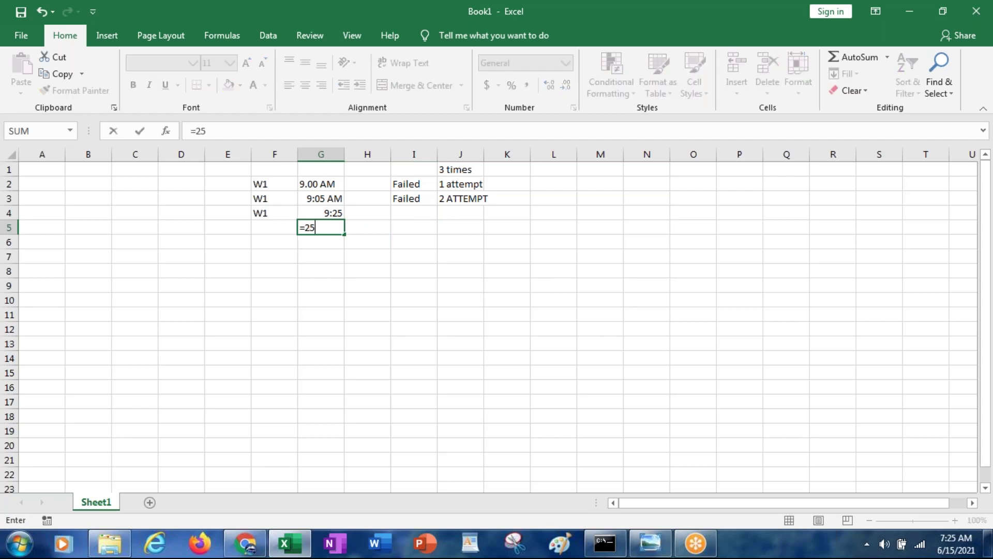
pyautogui.write('*5')
pyautogui.press('Return')
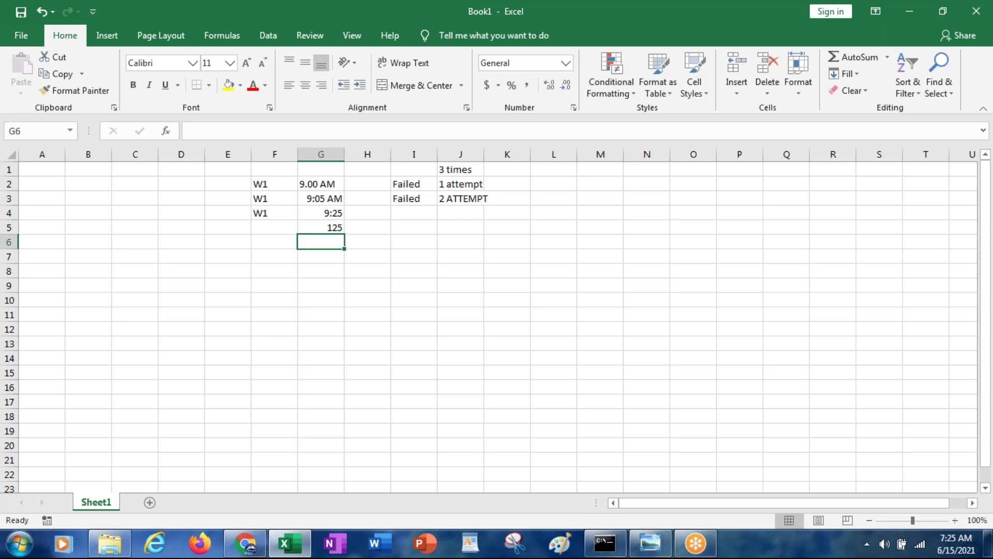
# Replace the formula in cell G5 with the retry time 11:05am
pyautogui.press('Up')
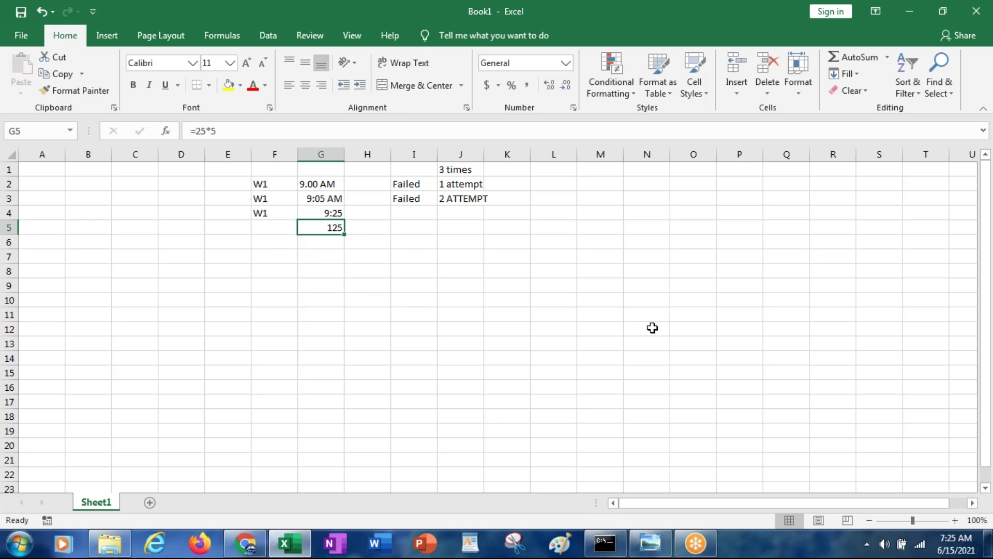
pyautogui.press('F2')
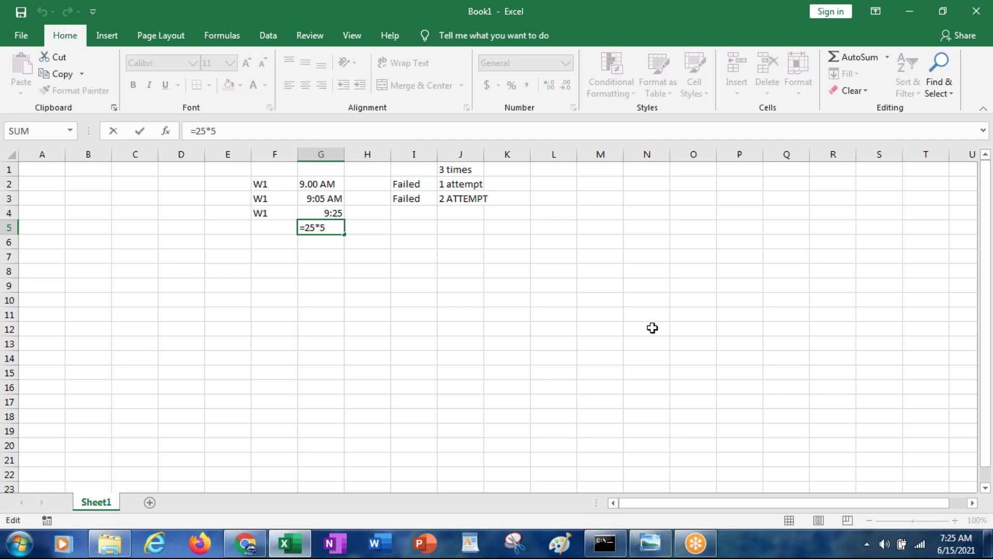
pyautogui.press('Escape')
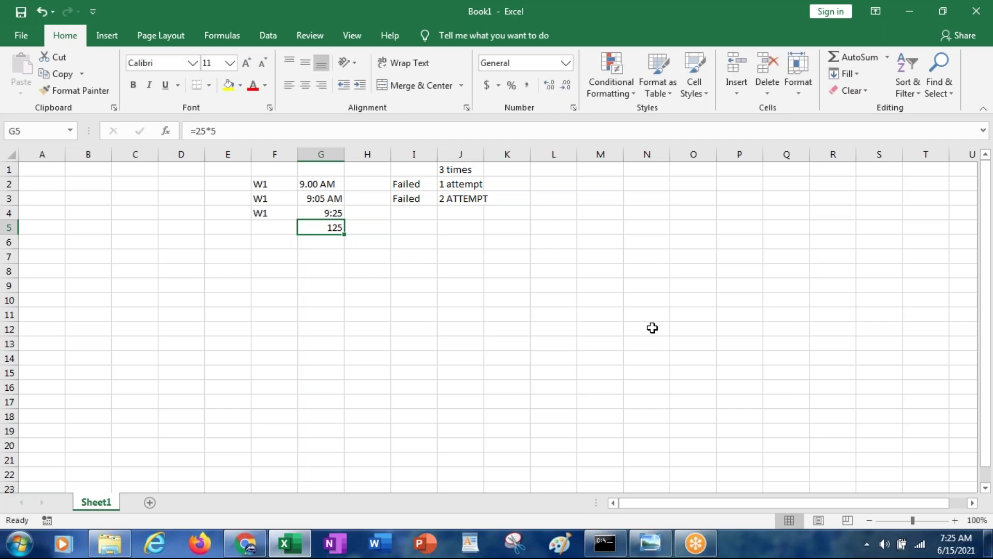
pyautogui.press('F2')
pyautogui.press('BackSpace')
pyautogui.press('BackSpace')
pyautogui.press('BackSpace')
pyautogui.press('BackSpace')
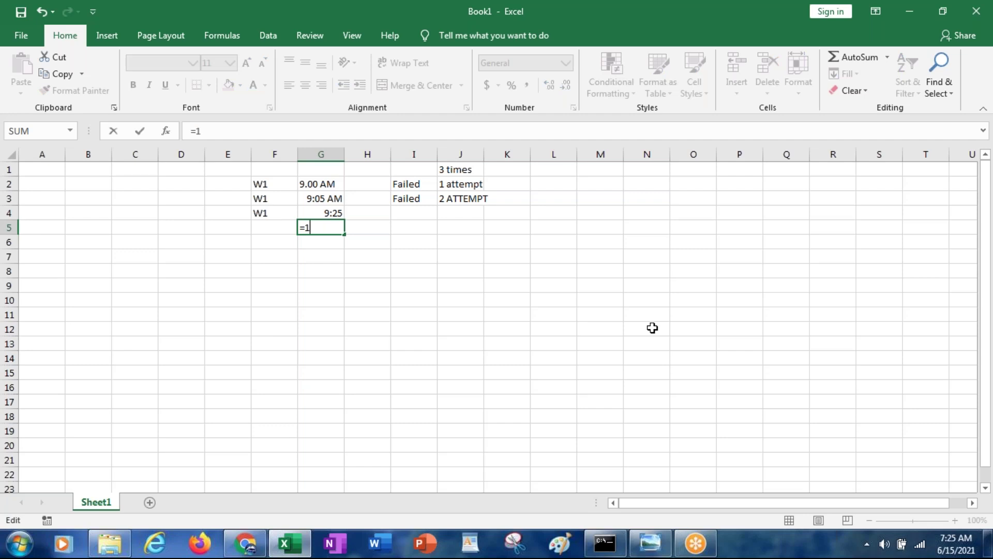
pyautogui.press('BackSpace')
pyautogui.write('11:')
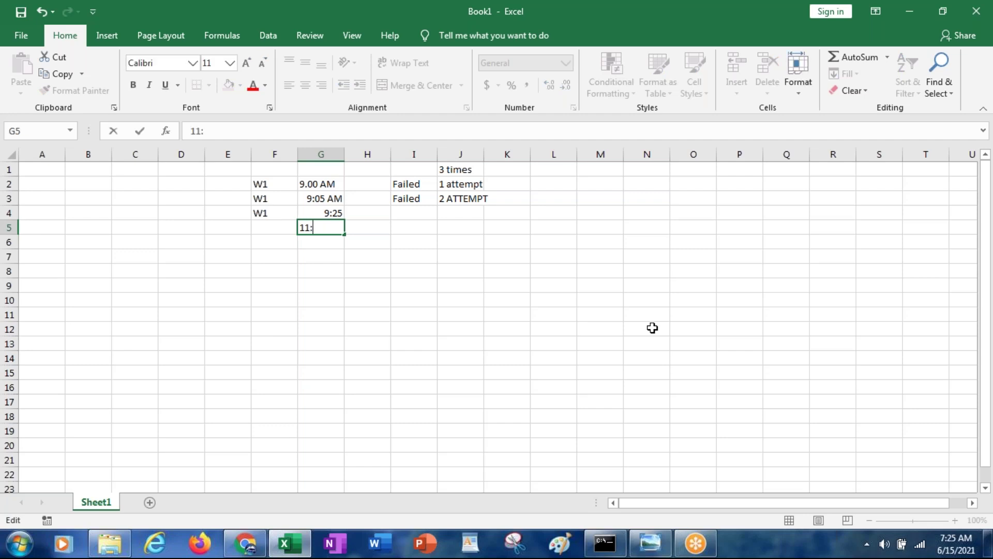
pyautogui.write('05am')
pyautogui.press('Tab')
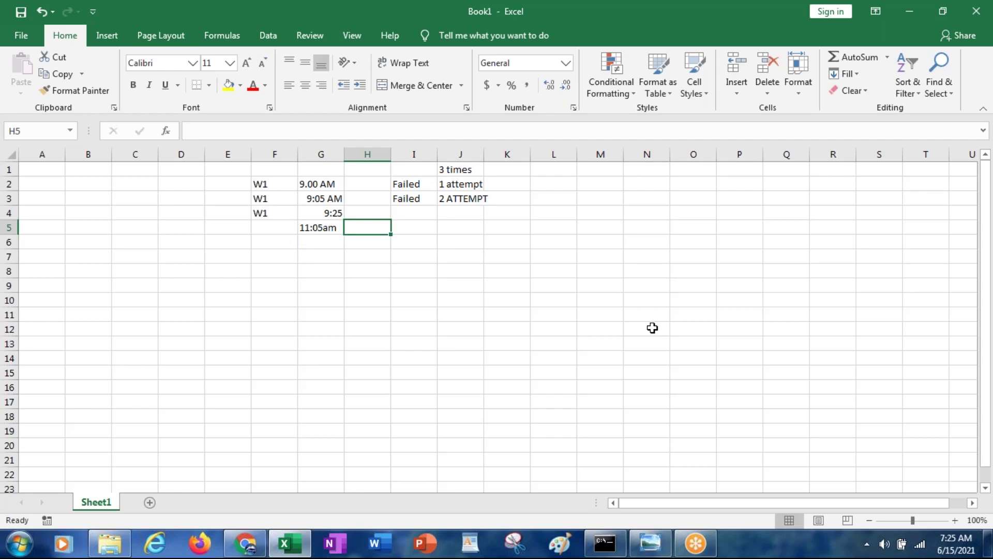
pyautogui.press('Down')
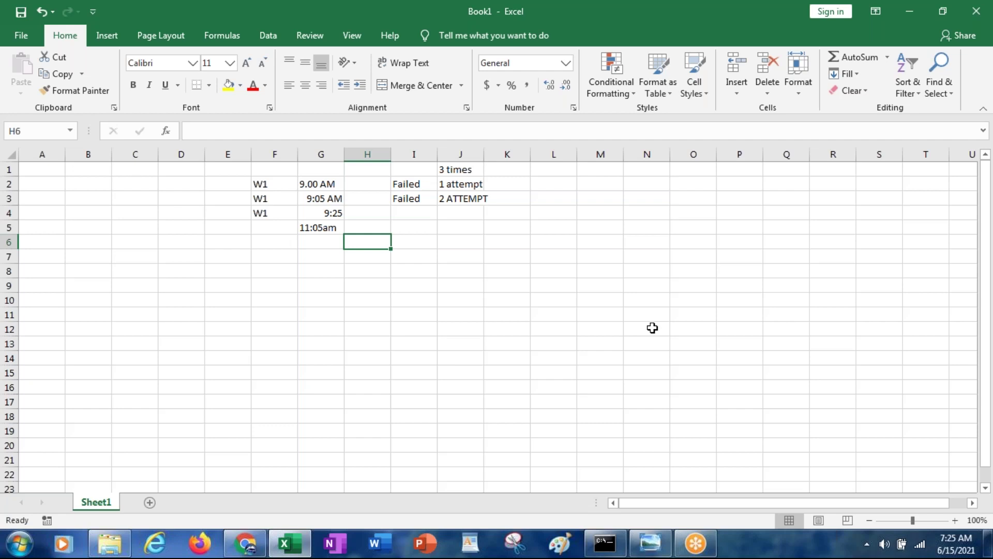
# Switch to Pega Dev Studio and examine the queue processor's delay factor and long running queue processor threshold
pyautogui.hotkey('alt', 'Tab')
pyautogui.click(323, 428)
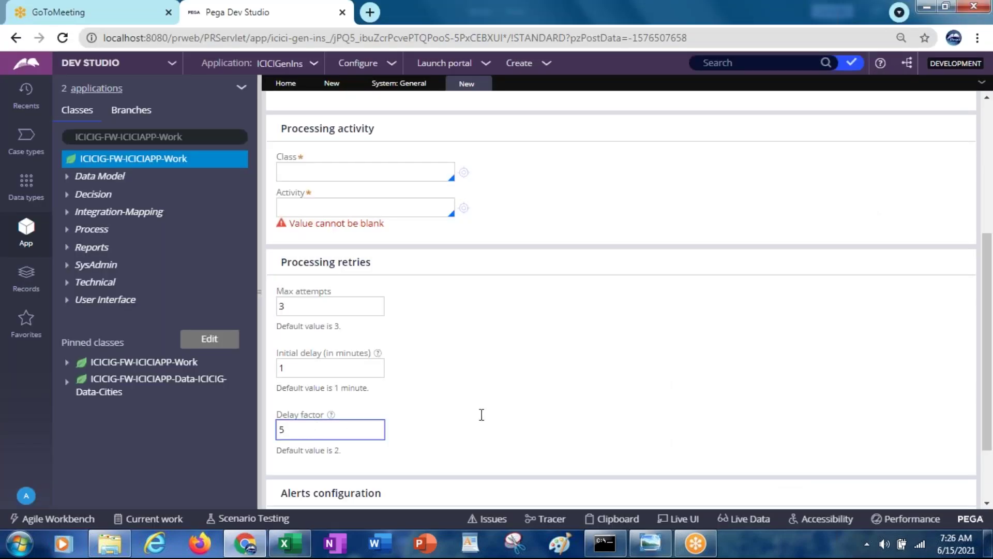
pyautogui.click(935, 419)
pyautogui.scroll(-2, 989, 397)
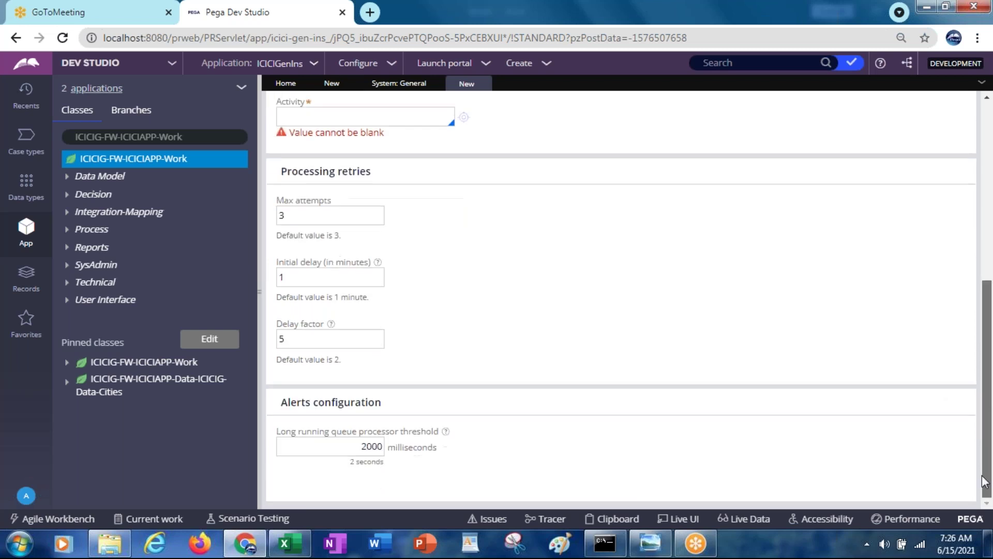
pyautogui.click(307, 444)
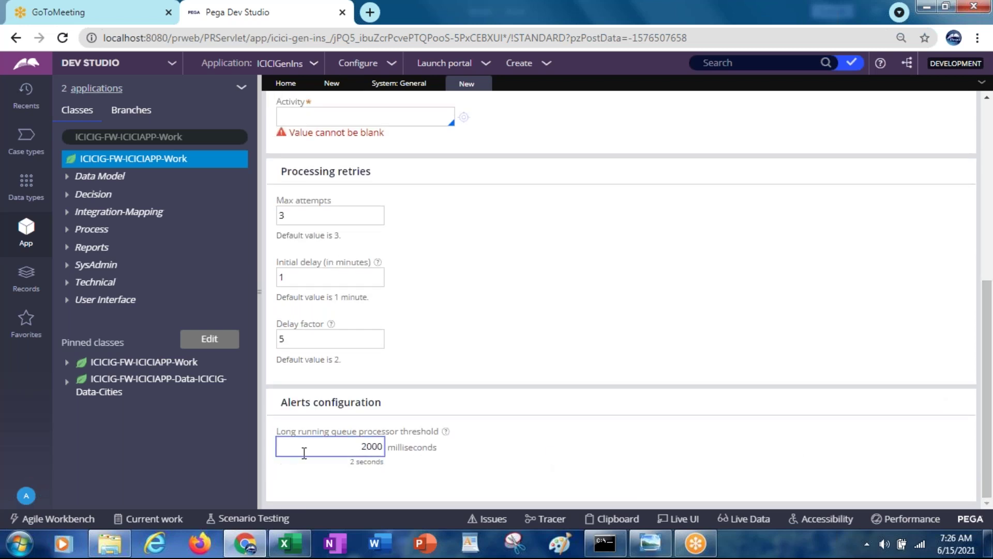
pyautogui.click(390, 445)
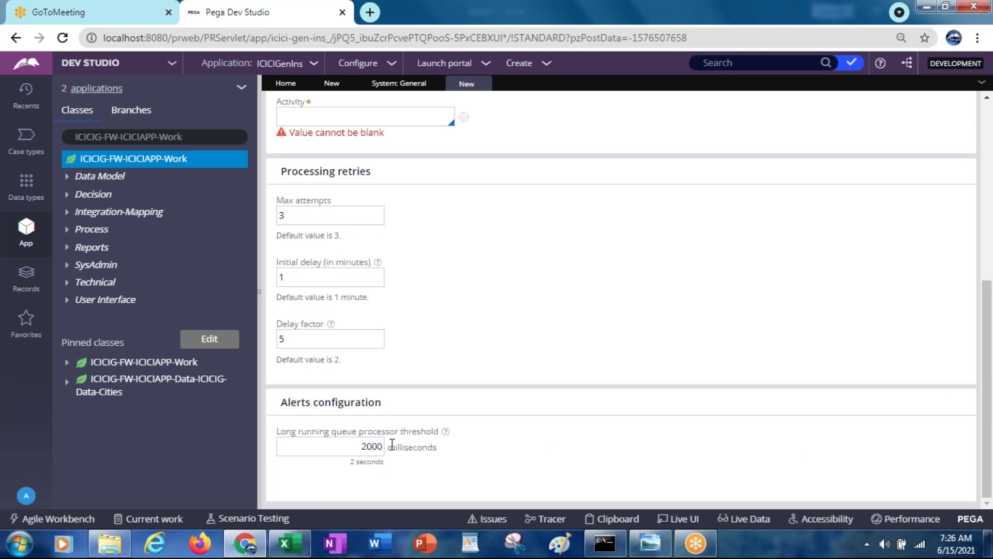
# Examine the long running threshold of CustDetailsJobScheduler and return to the CustomerDetailsQueueProcessor rule
pyautogui.click(331, 84)
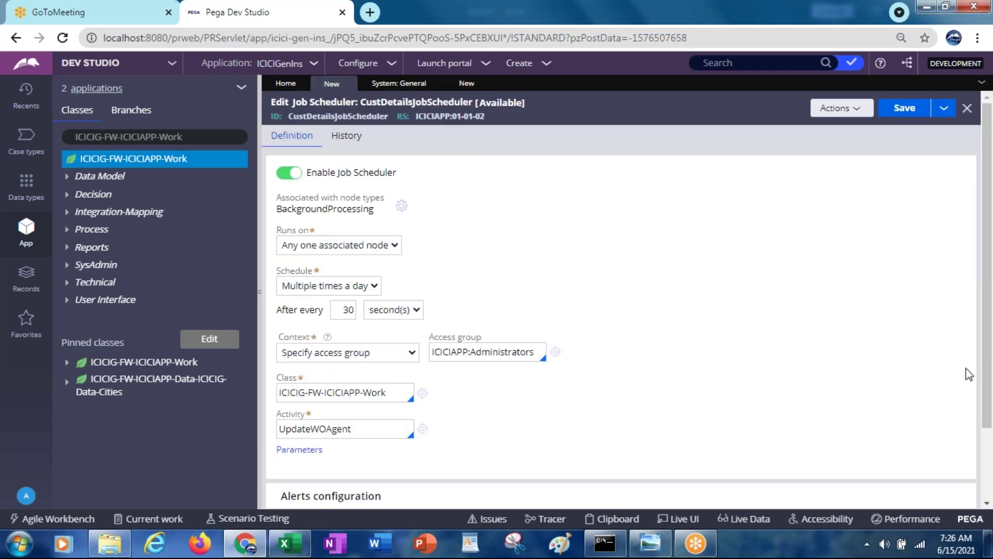
pyautogui.scroll(-2, 988, 285)
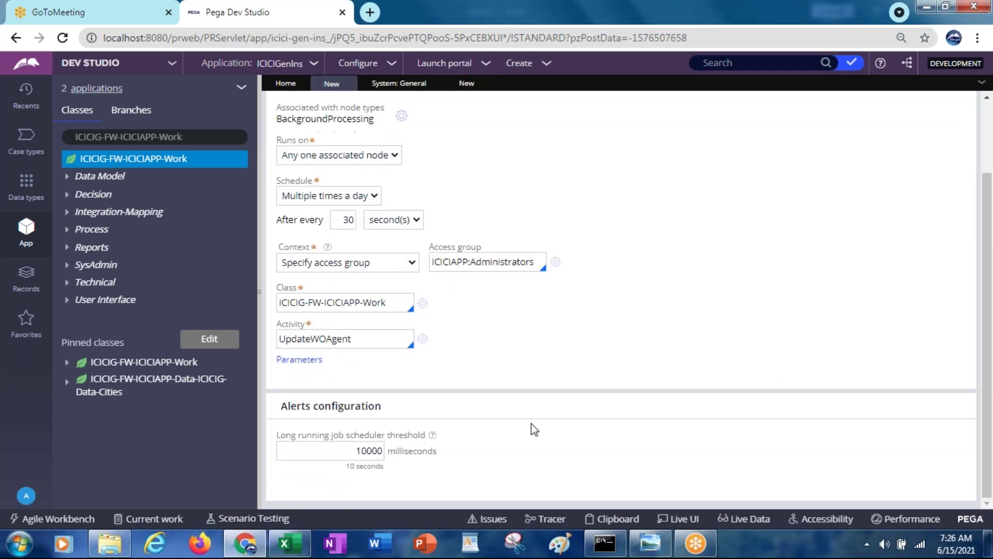
pyautogui.click(367, 456)
pyautogui.doubleClick(366, 455)
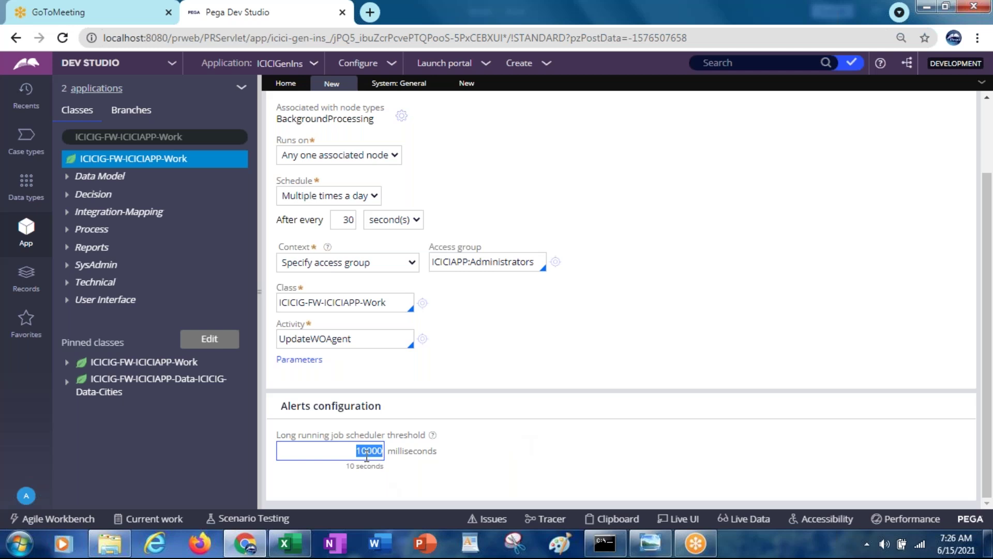
pyautogui.click(466, 83)
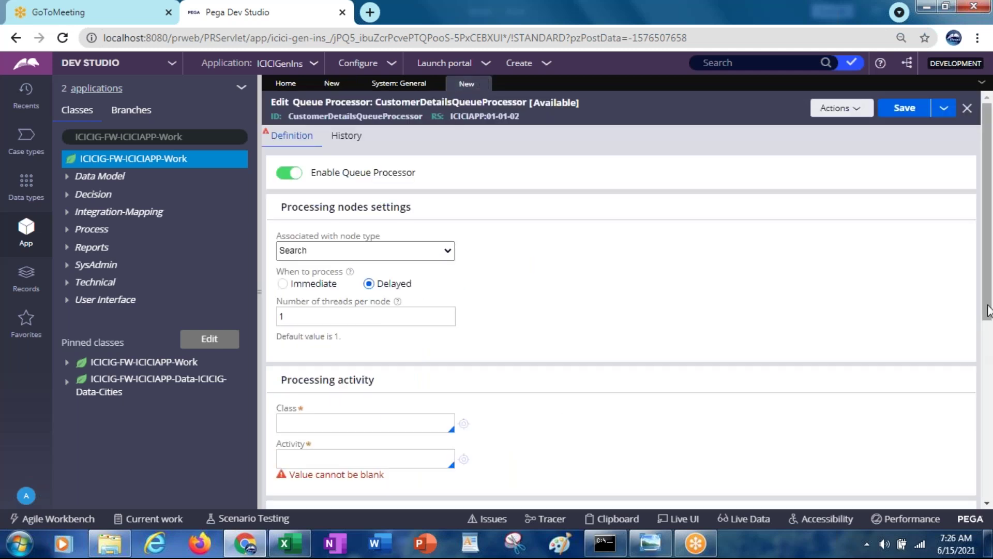
# Review the CustomerDetailsQueueProcessor settings, and switch to Admin Studio to examine the list of queue processors
pyautogui.moveTo(989, 316); pyautogui.dragTo(989, 491)
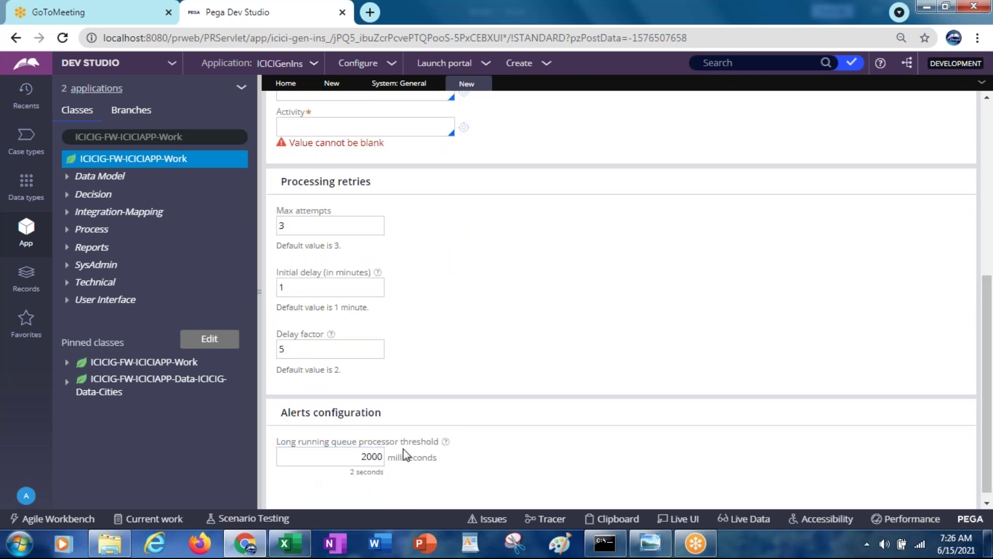
pyautogui.moveTo(984, 393); pyautogui.dragTo(989, 178)
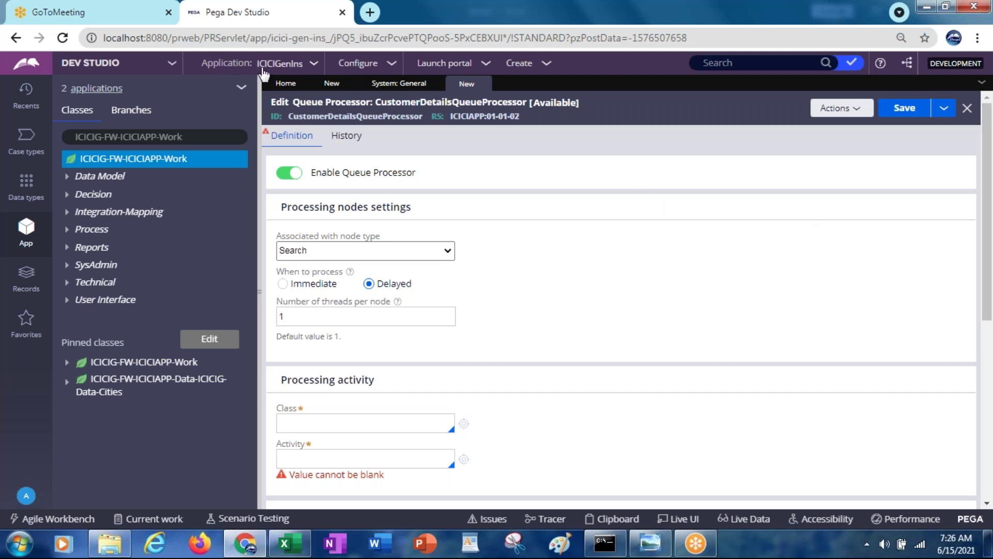
pyautogui.click(172, 66)
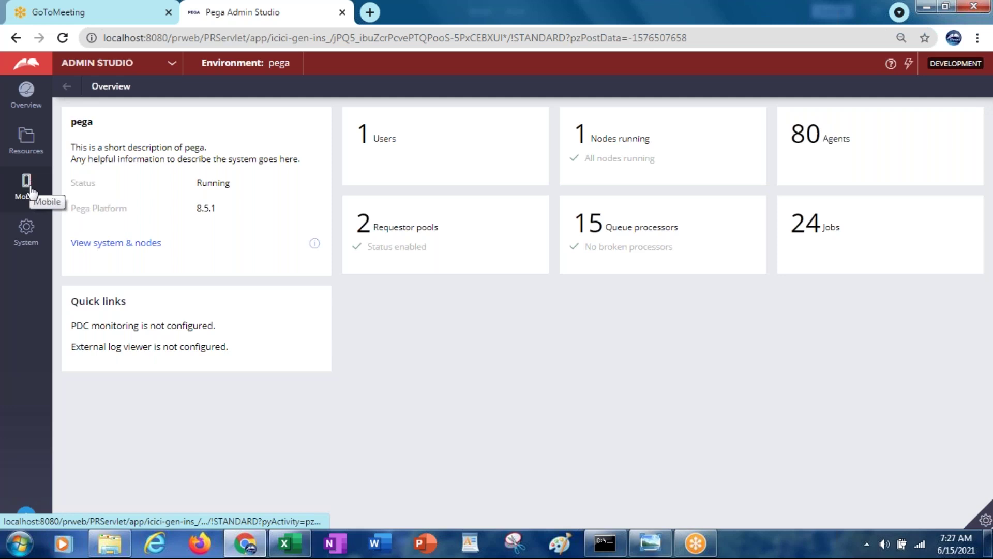
pyautogui.click(32, 142)
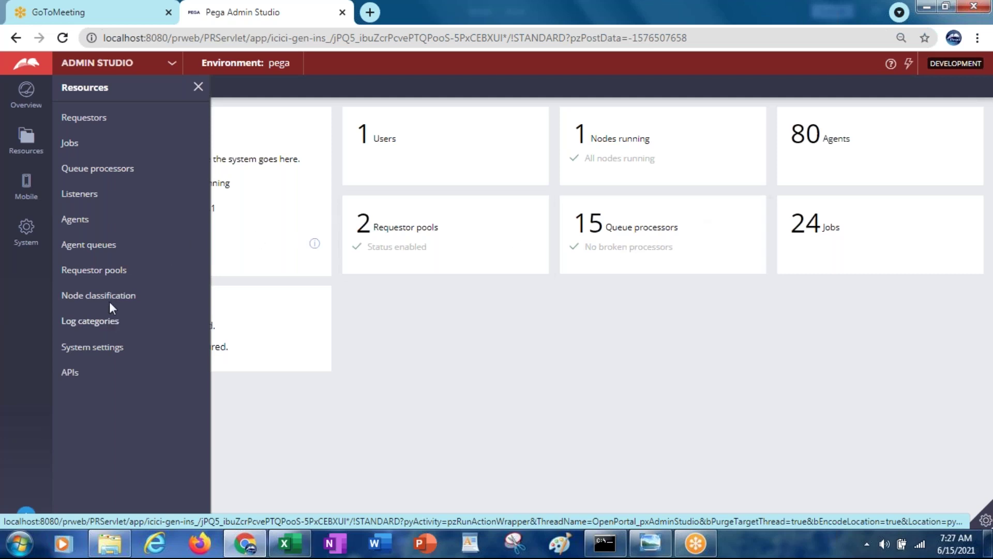
pyautogui.click(120, 174)
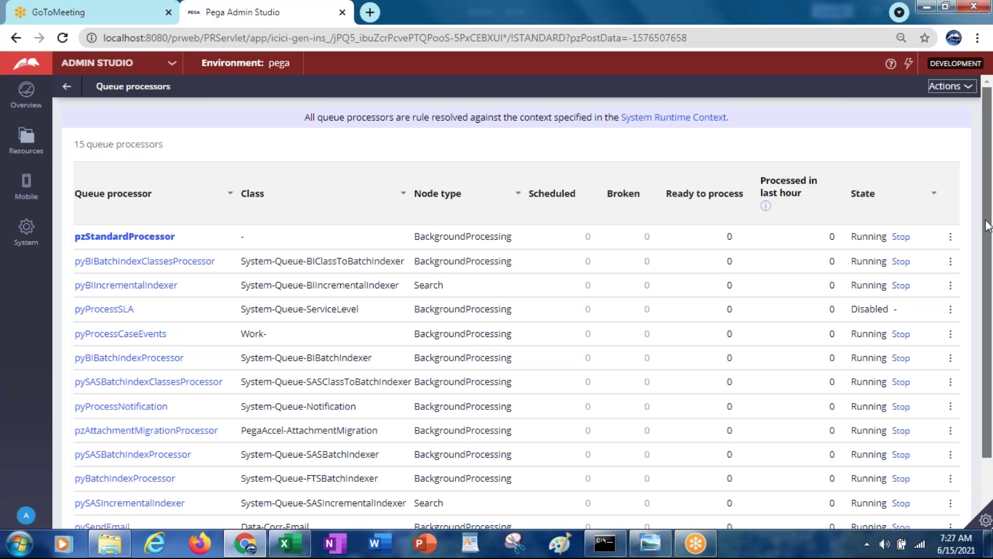
pyautogui.moveTo(988, 226); pyautogui.dragTo(991, 403)
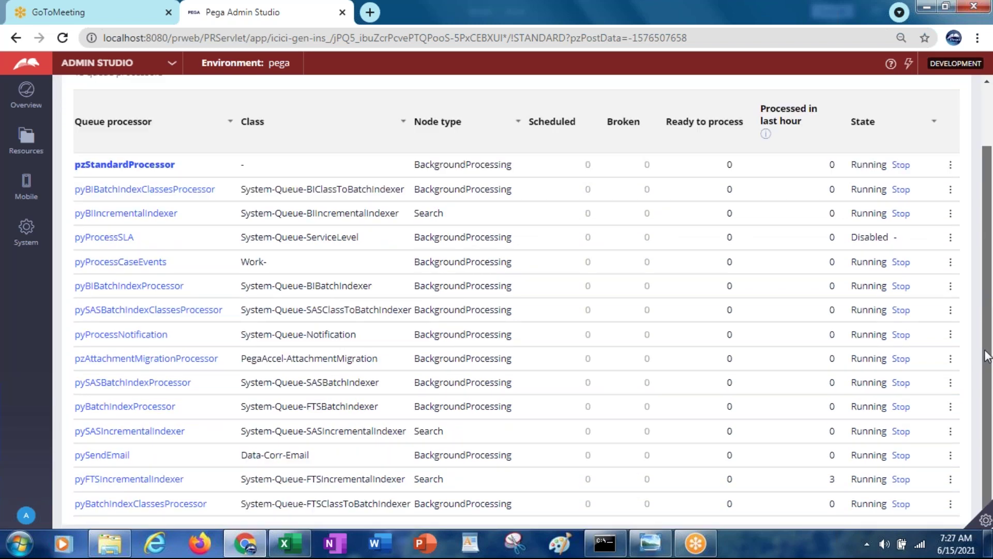
pyautogui.scroll(1, 969, 279)
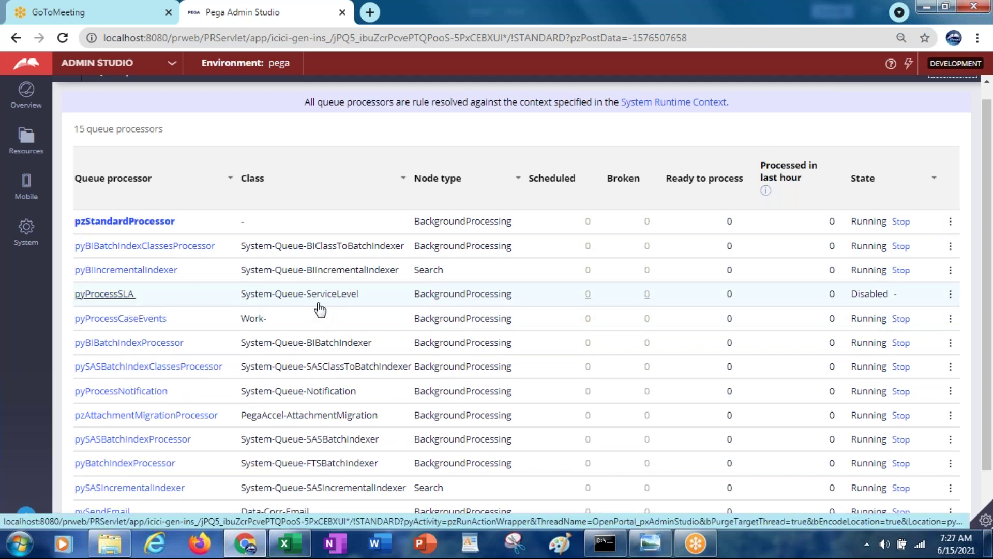
# View the State filter options of the queue processors and open the System Runtime Context
pyautogui.click(934, 179)
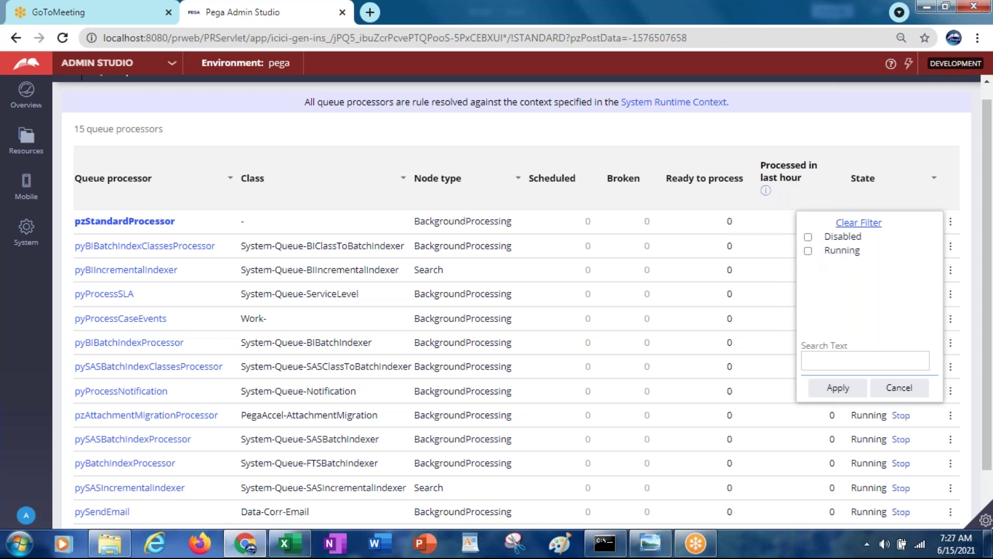
pyautogui.click(898, 388)
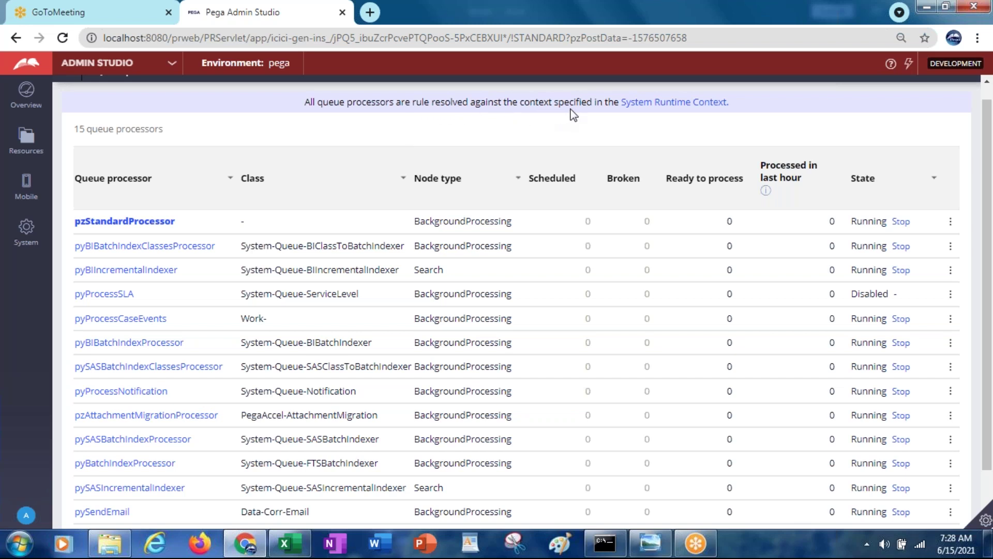
pyautogui.click(643, 107)
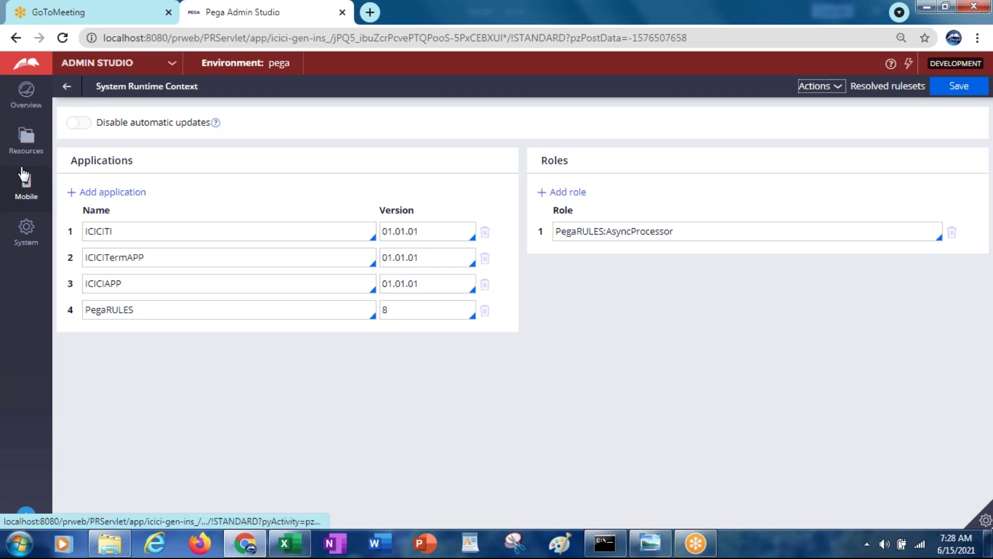
# Open the jobs list in Admin Studio and check its State column filter
pyautogui.click(25, 148)
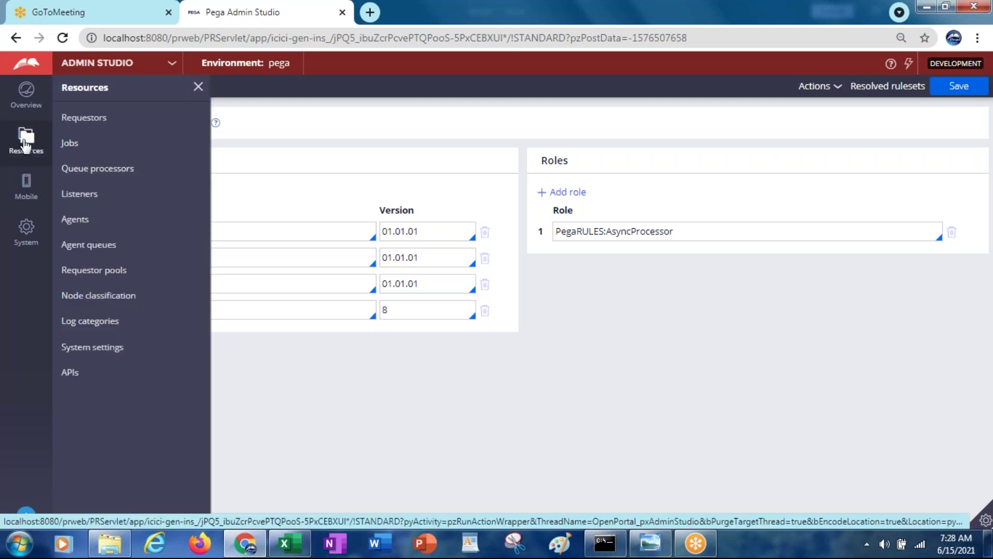
pyautogui.click(71, 144)
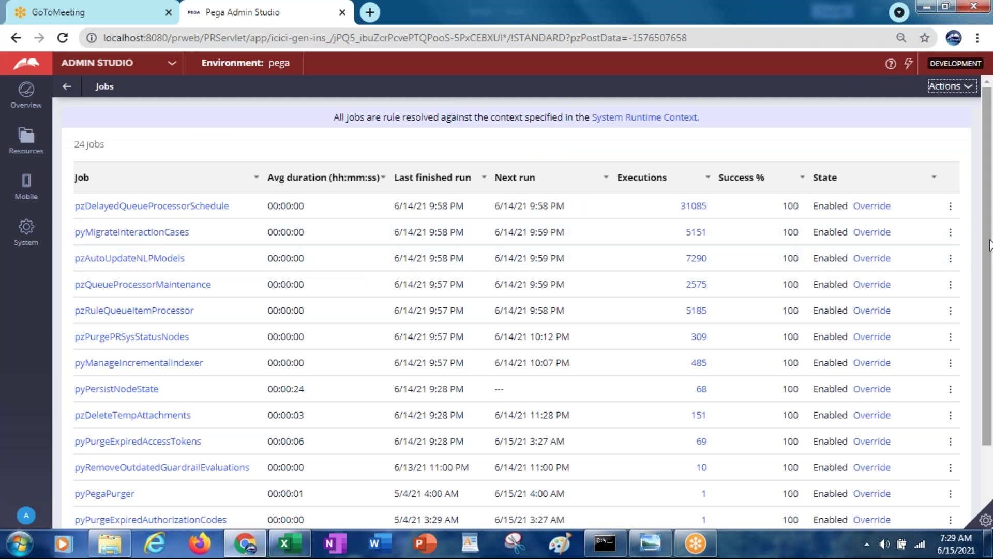
pyautogui.click(933, 179)
pyautogui.click(933, 181)
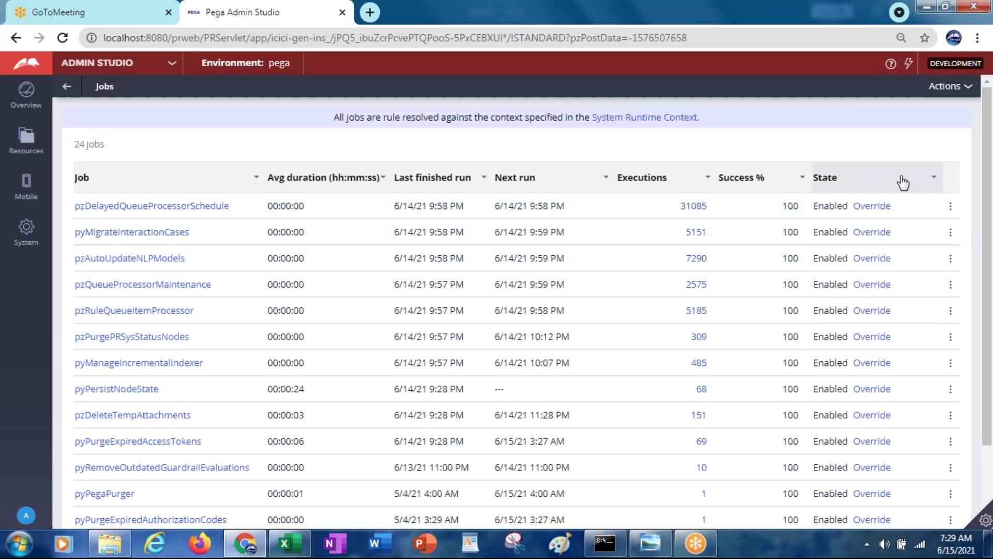
# Revisit the queue processors list, and go back to the jobs list to examine its entries and available actions
pyautogui.click(26, 139)
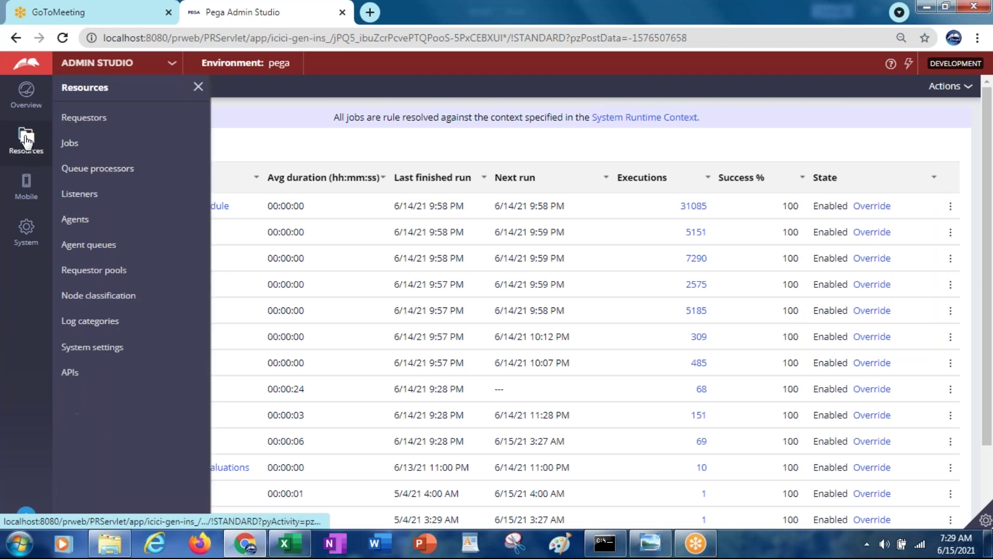
pyautogui.click(90, 172)
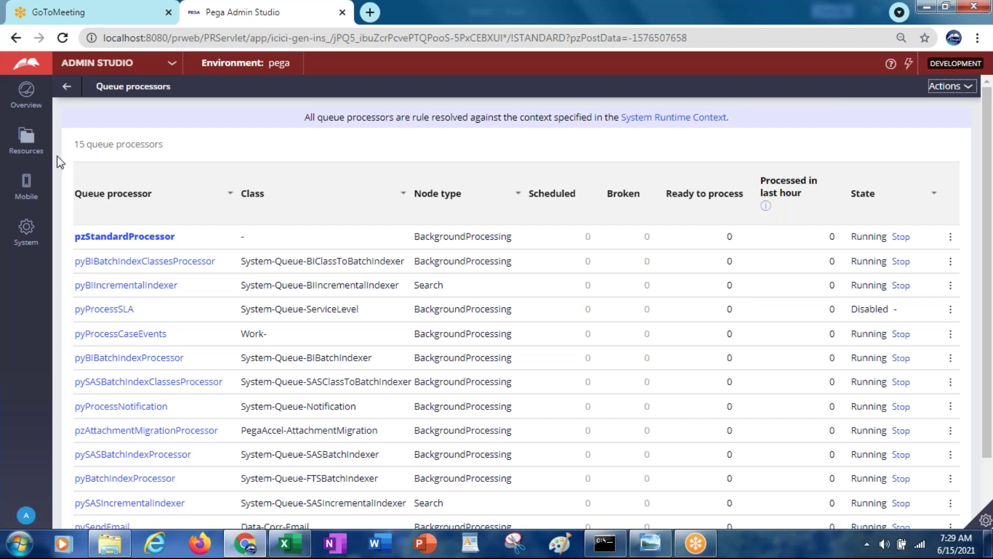
pyautogui.click(27, 139)
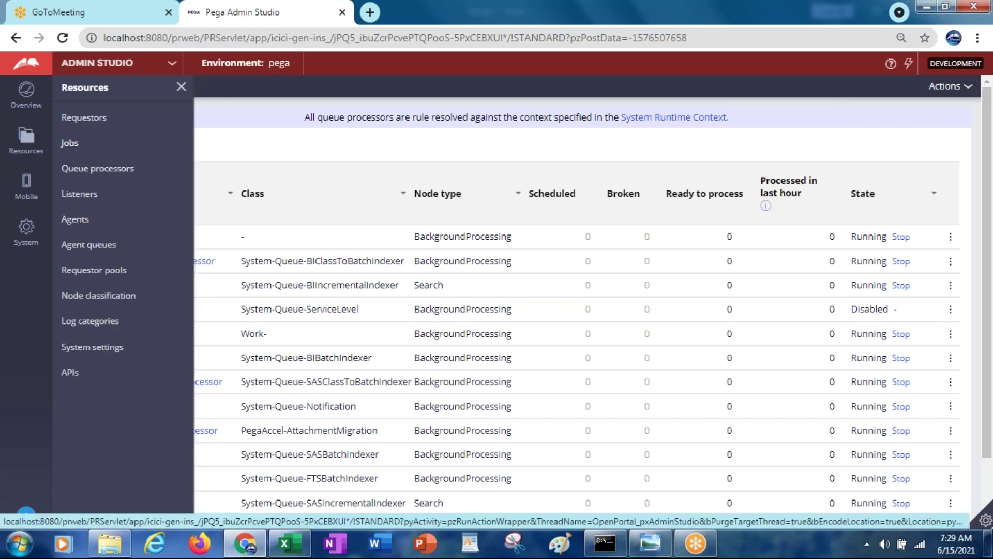
pyautogui.click(70, 142)
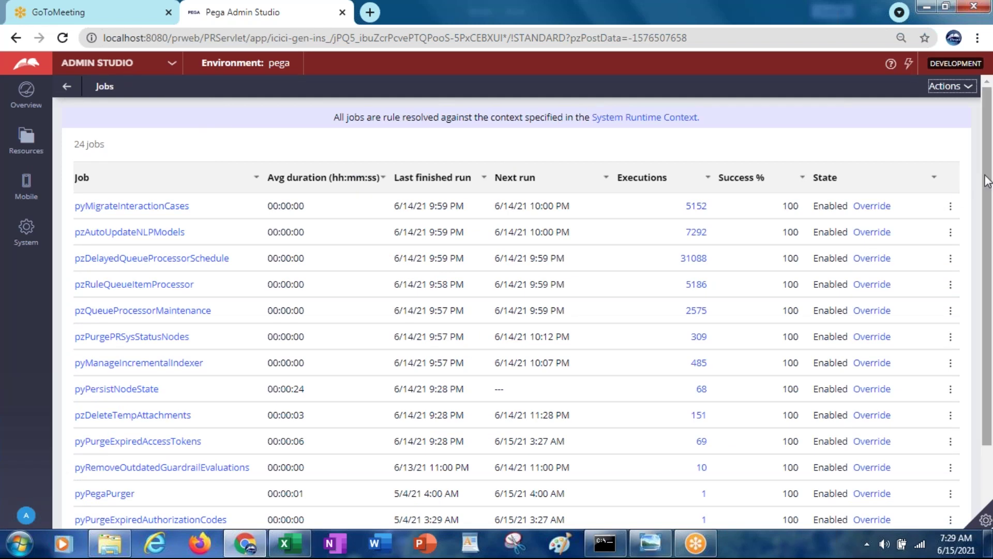
pyautogui.moveTo(987, 183); pyautogui.dragTo(991, 309)
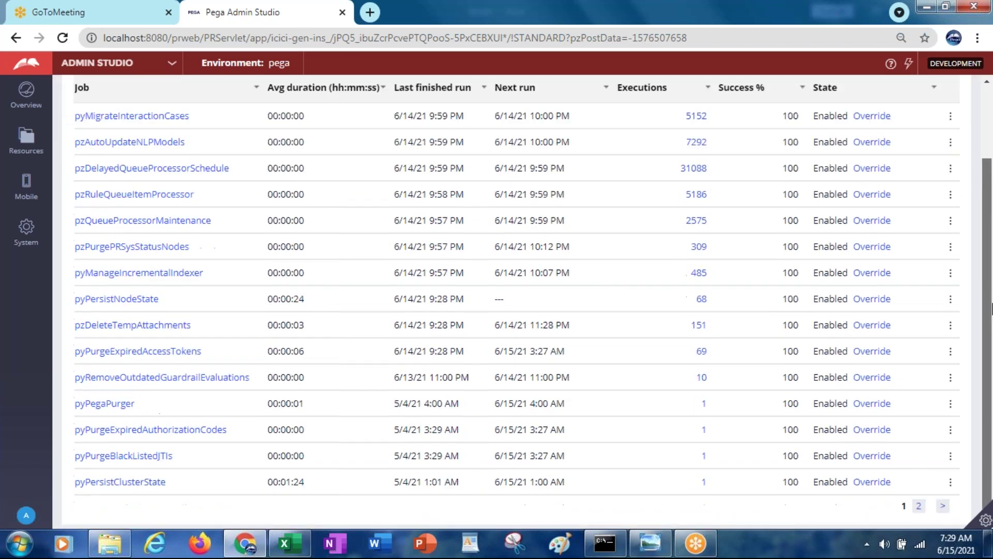
pyautogui.scroll(2, 987, 248)
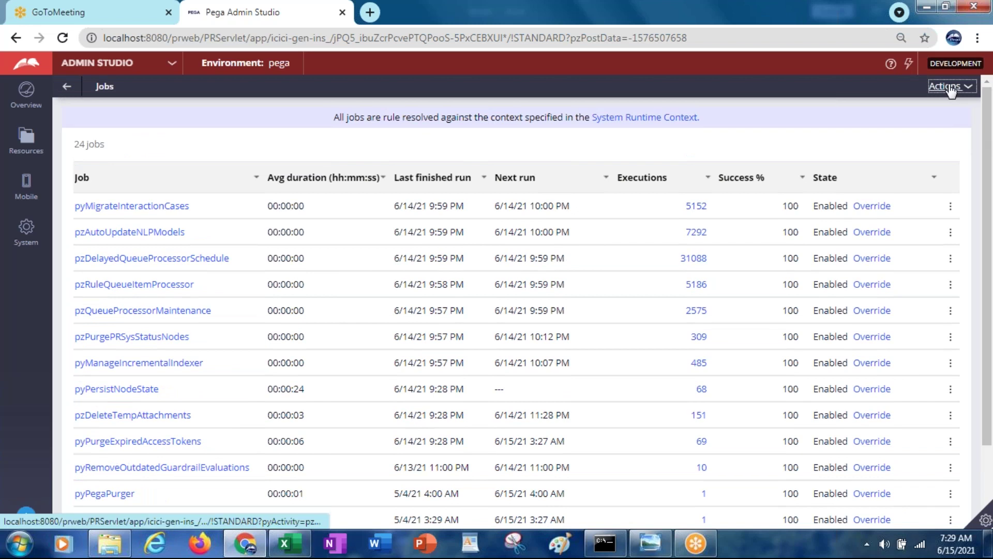
pyautogui.click(949, 87)
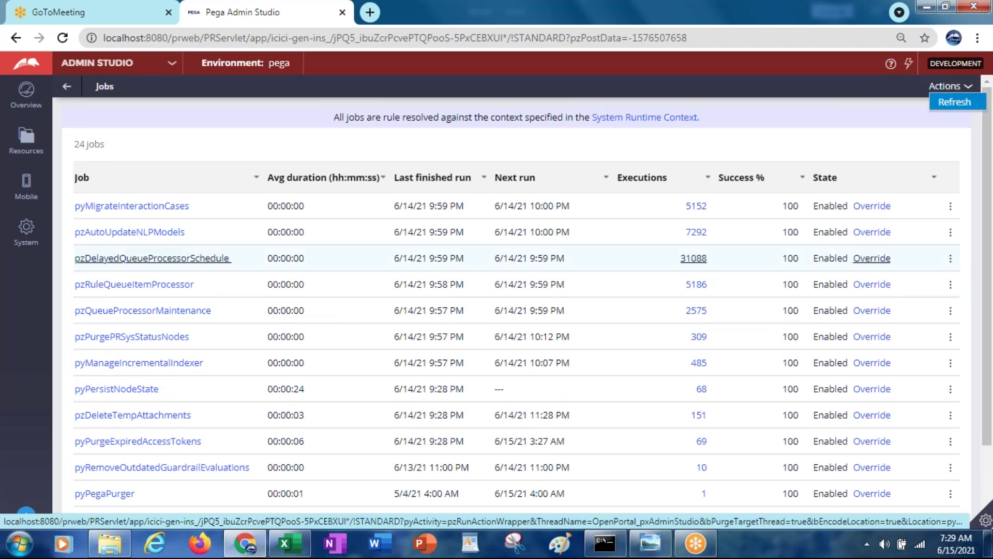
# Try to trace the pyMigrateInteractionCases job on any node, and view its specific node trace option before closing the trace dialog
pyautogui.click(951, 212)
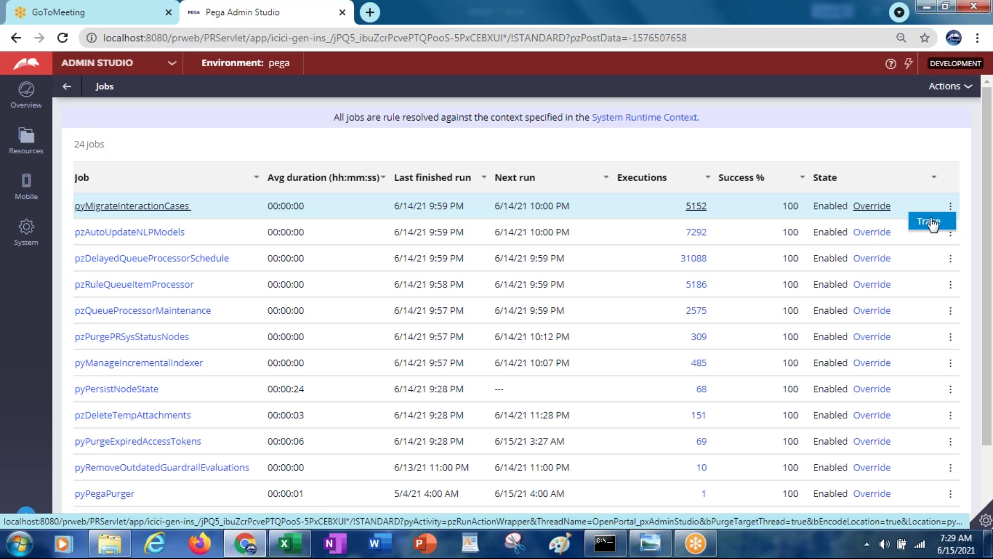
pyautogui.click(930, 226)
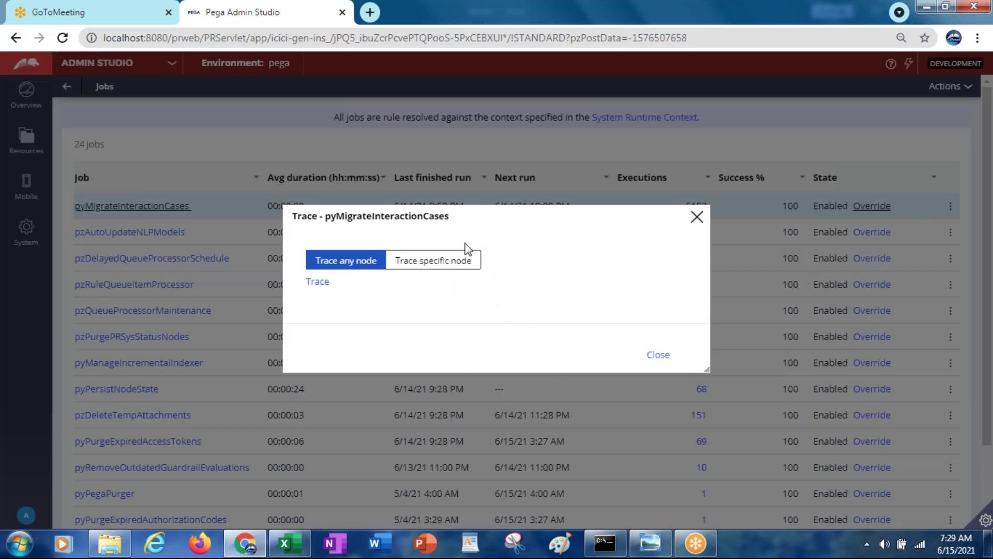
pyautogui.click(319, 283)
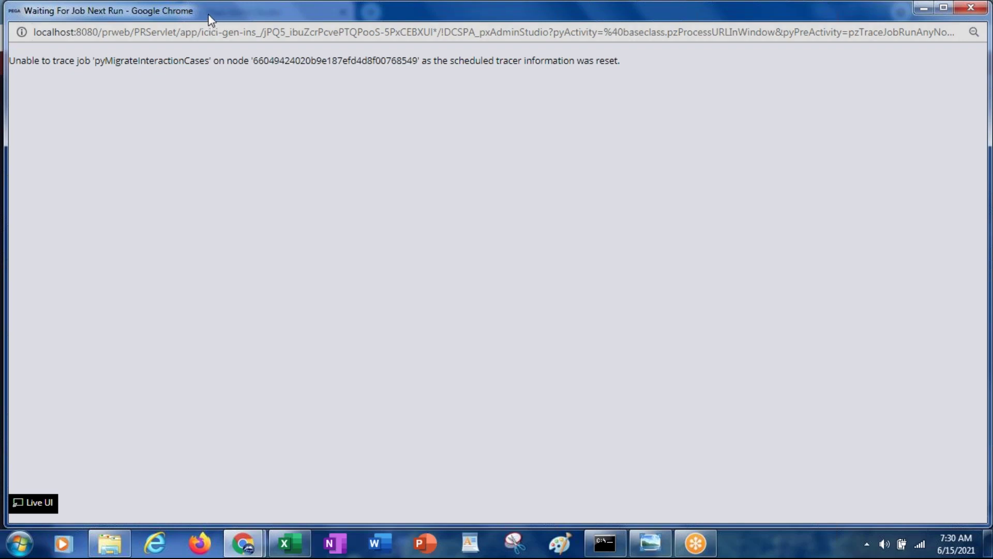
pyautogui.moveTo(212, 18); pyautogui.dragTo(195, 128)
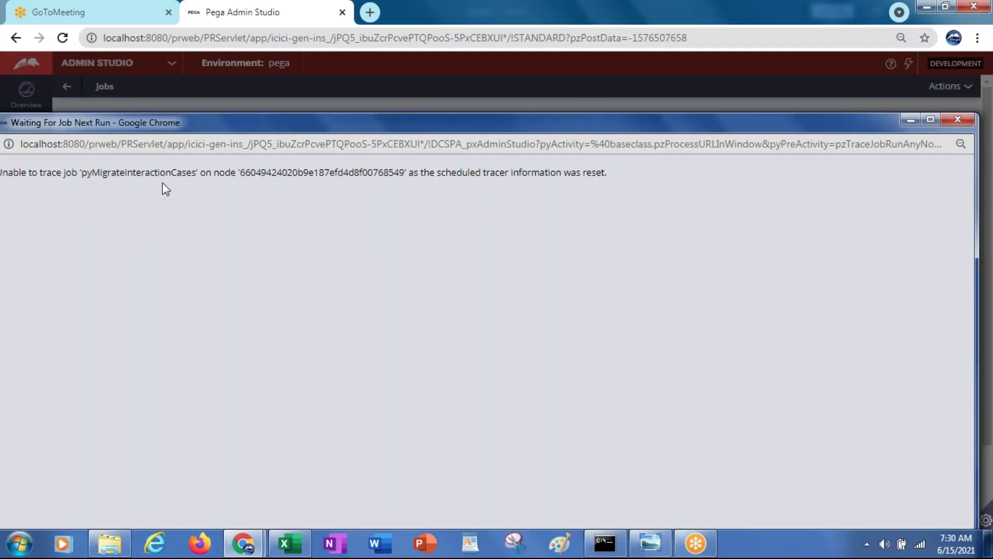
pyautogui.click(954, 120)
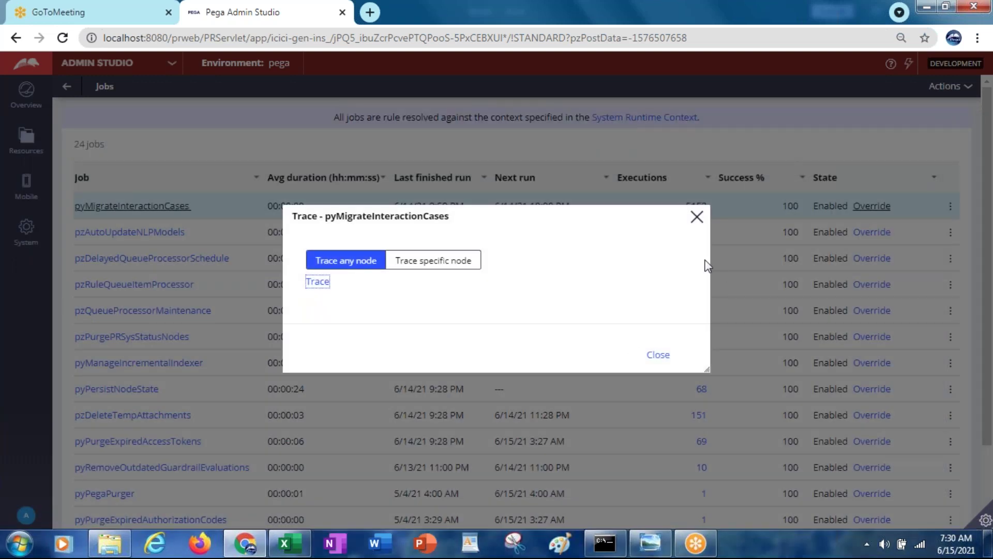
pyautogui.click(430, 260)
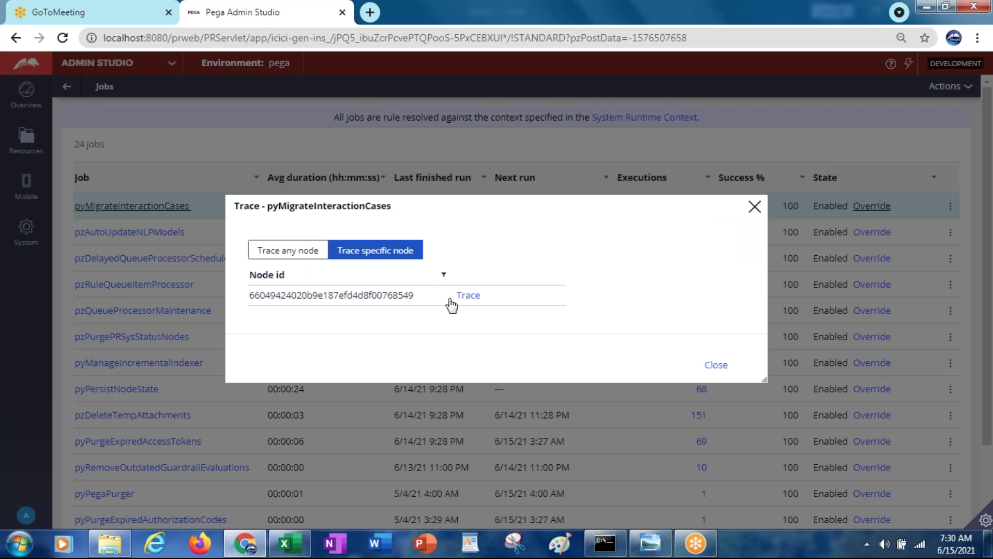
pyautogui.click(716, 365)
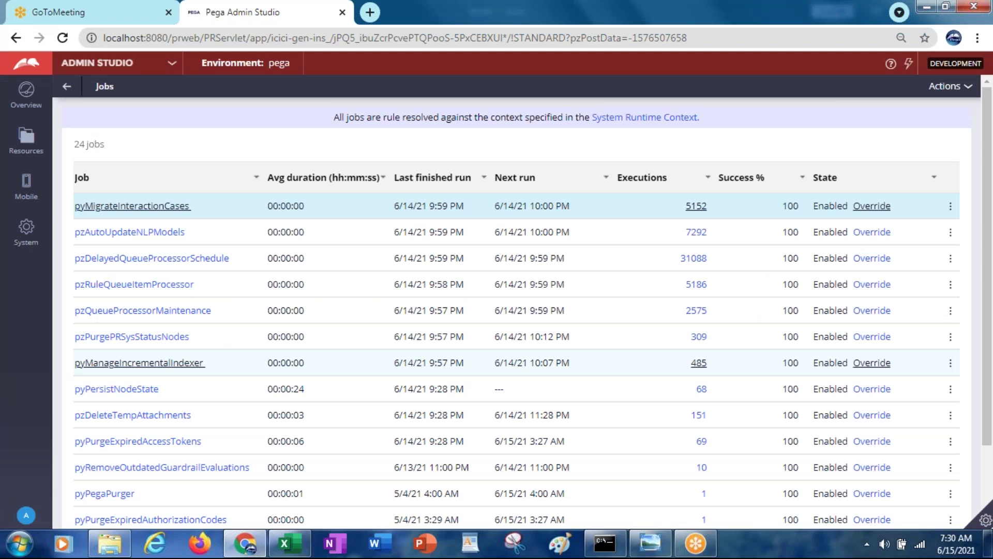
# Return to Dev Studio and open the CustDetailsJobScheduler rule
pyautogui.click(172, 66)
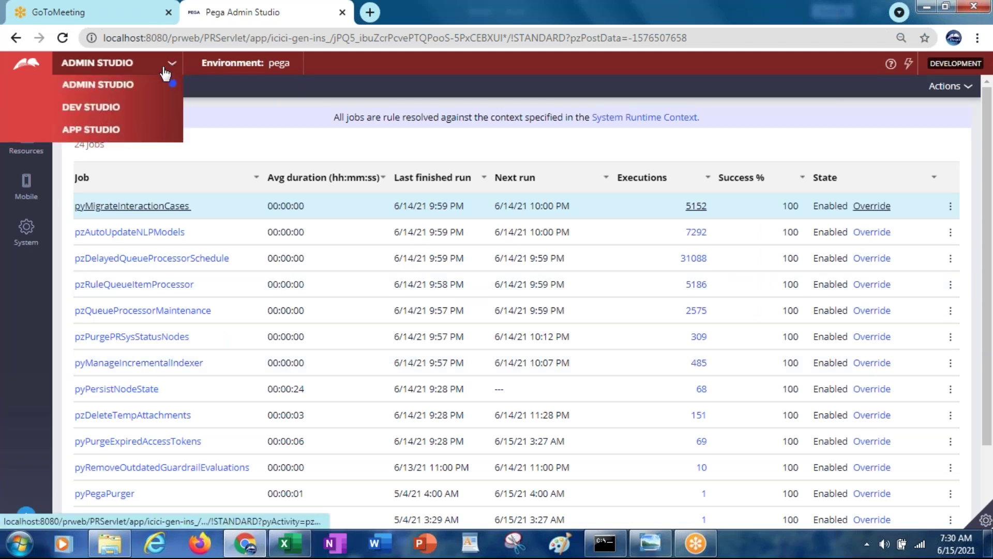
pyautogui.click(91, 107)
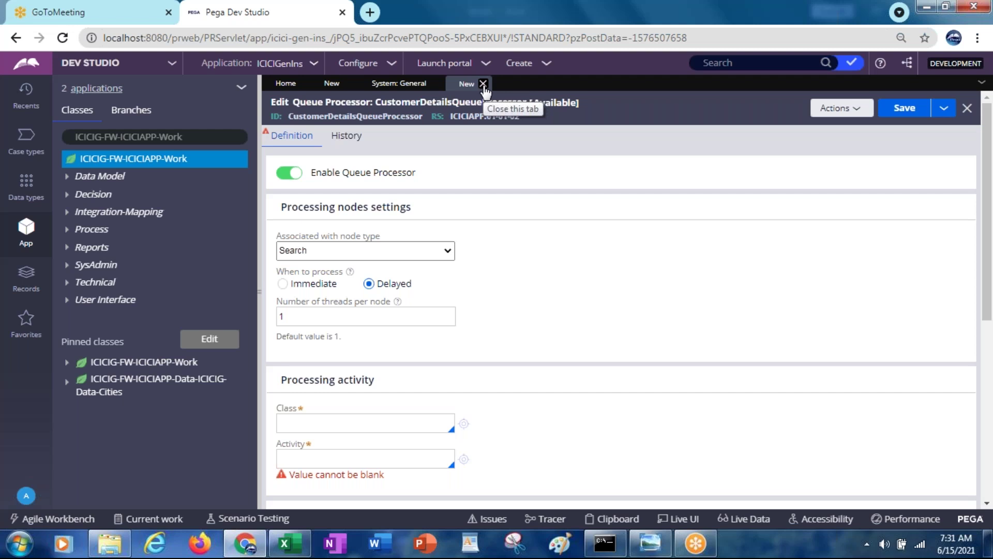
pyautogui.click(333, 85)
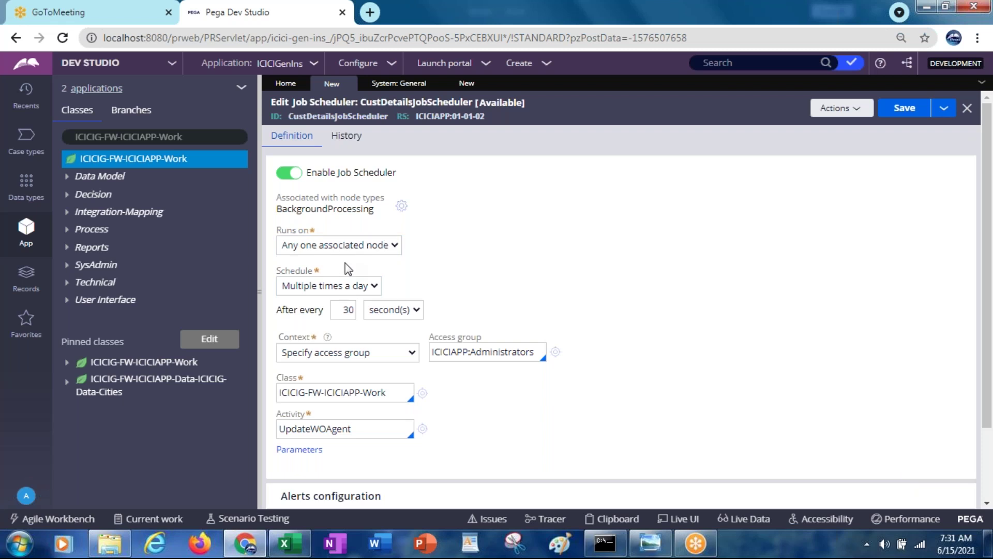
# Try All associated nodes as the job scheduler's Runs on setting and restore Any one associated node
pyautogui.click(344, 250)
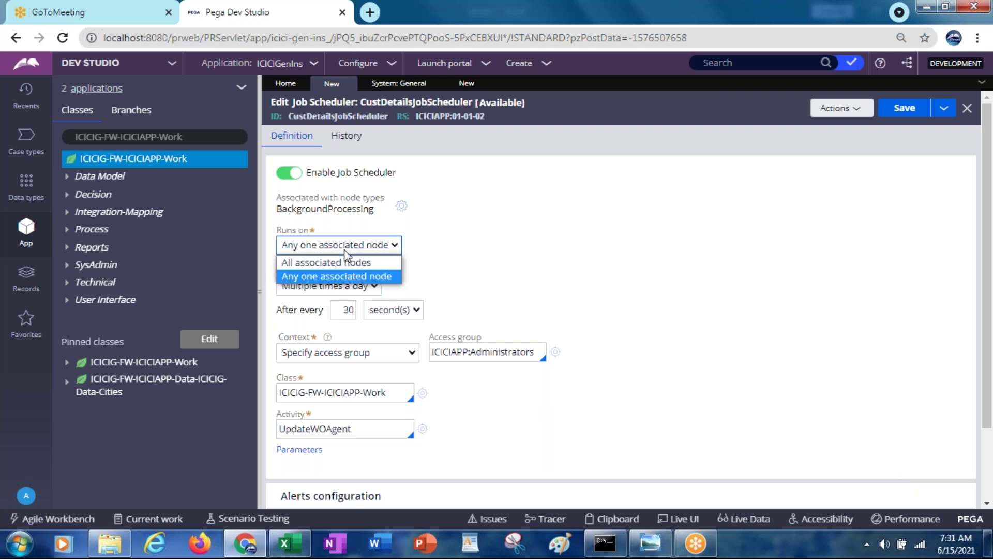
pyautogui.click(324, 263)
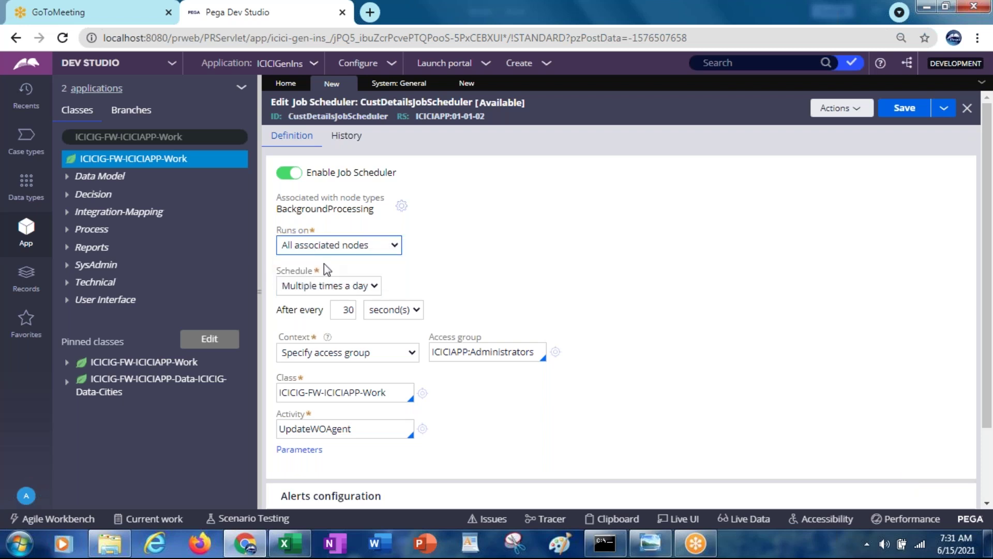
pyautogui.click(333, 245)
pyautogui.click(325, 276)
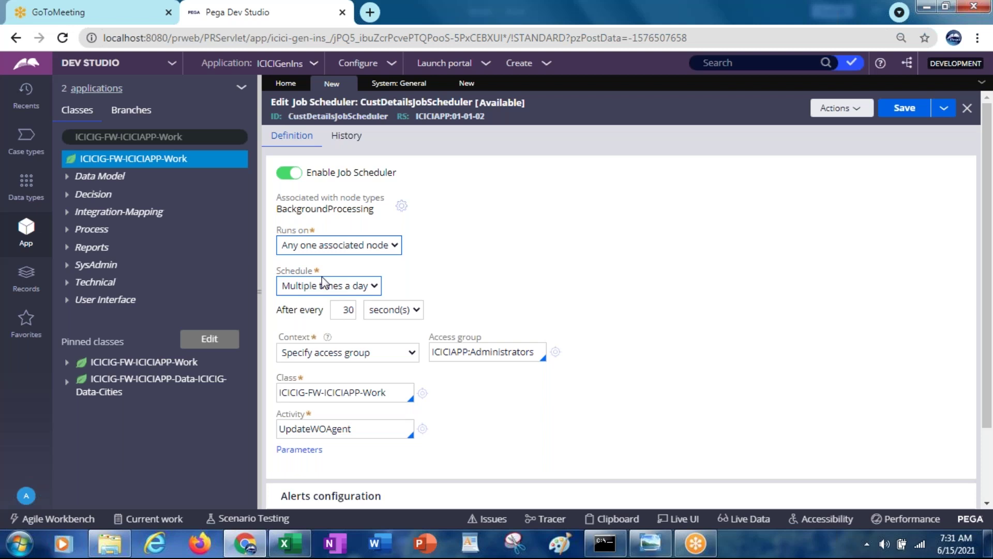
# Set CustDetailsJobScheduler to run on All associated nodes
pyautogui.click(344, 245)
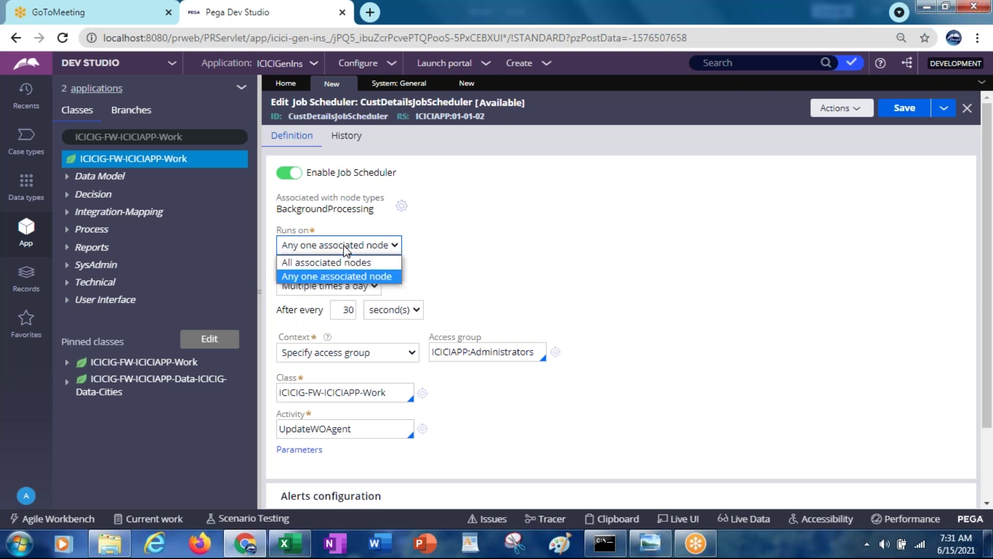
pyautogui.click(333, 262)
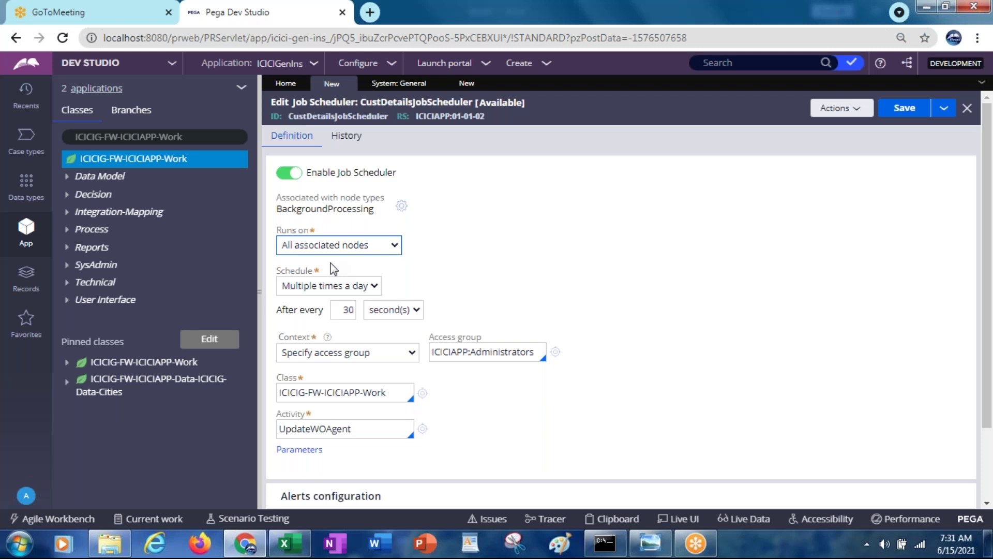
# Try Any one associated node and All associated nodes alternately as CustDetailsJobScheduler's Runs on setting, ending on All associated nodes
pyautogui.click(332, 247)
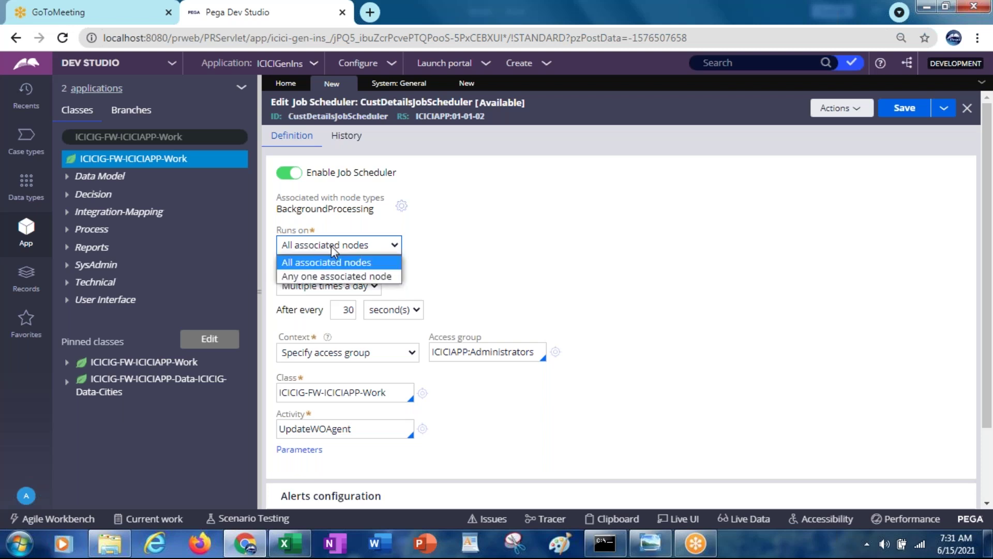
pyautogui.click(333, 277)
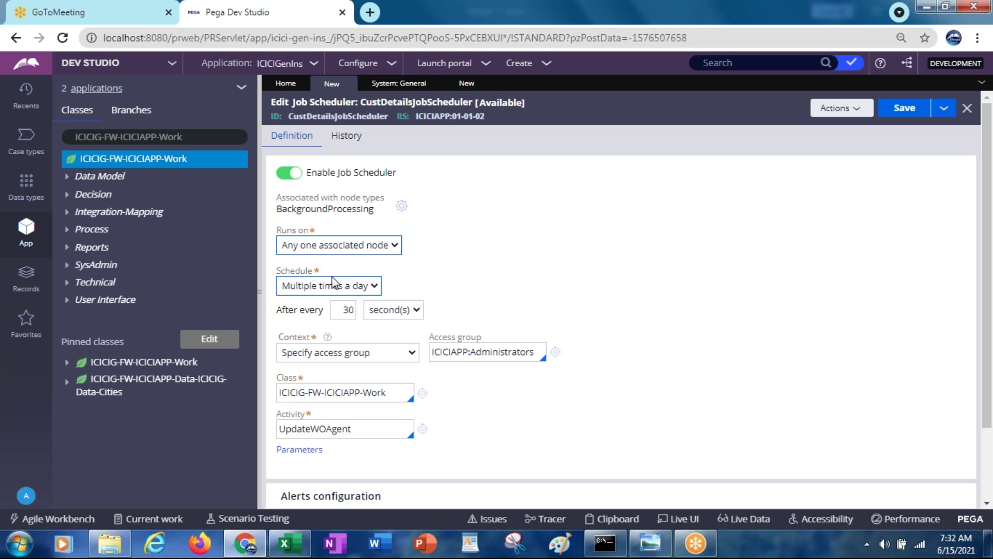
pyautogui.click(323, 251)
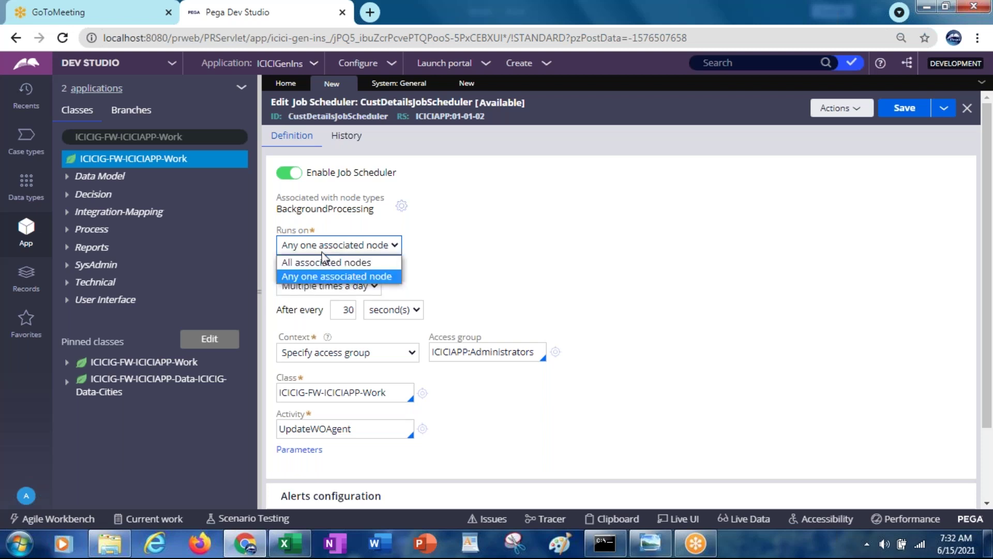
pyautogui.click(321, 264)
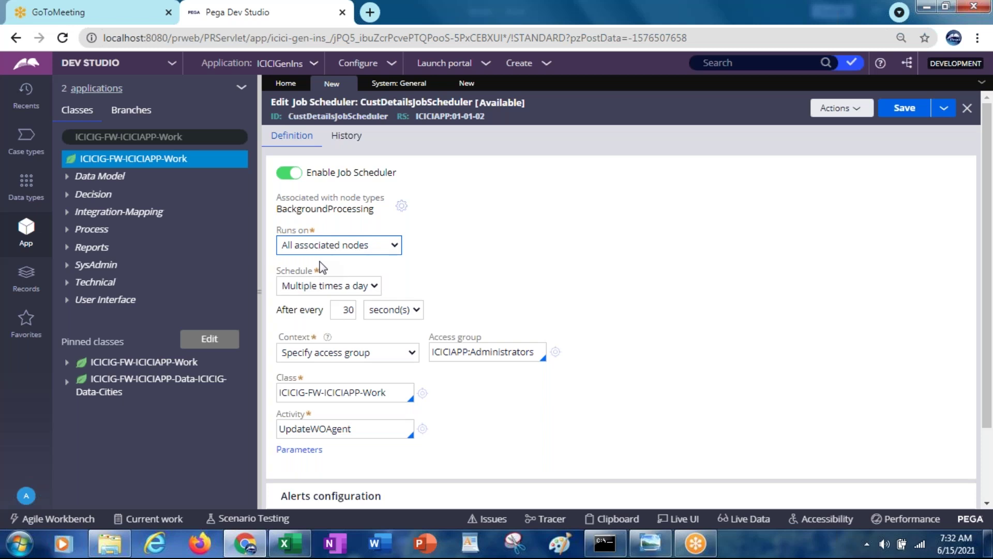
pyautogui.click(315, 250)
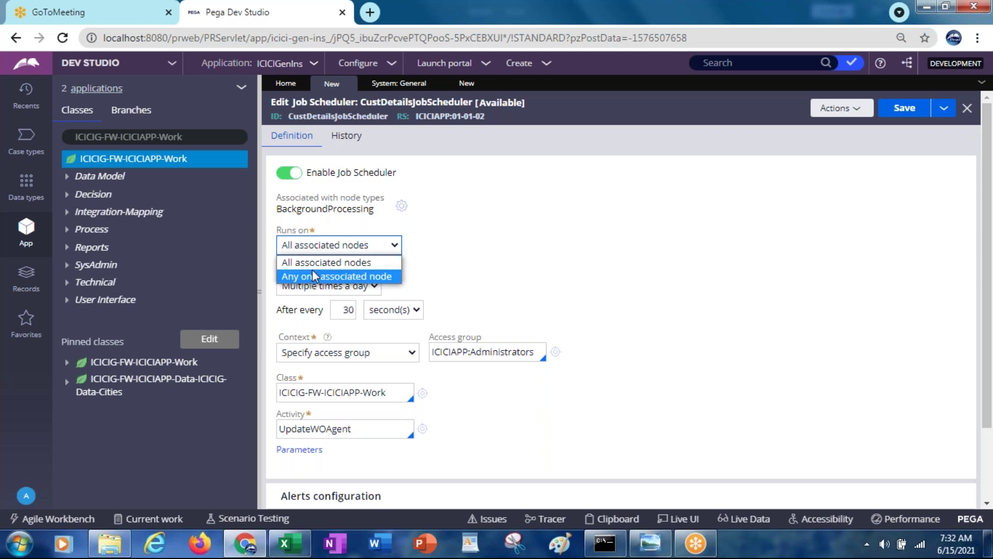
pyautogui.click(313, 277)
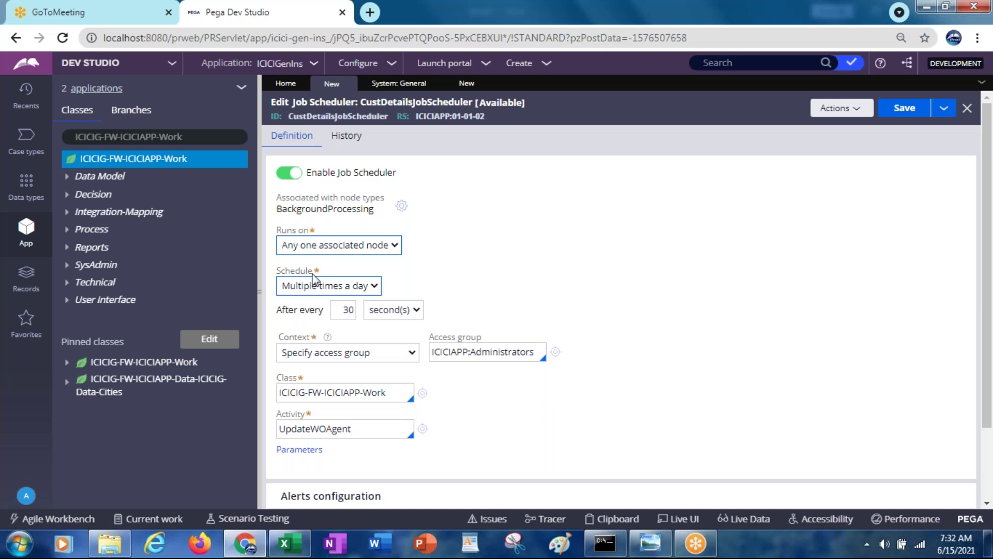
pyautogui.click(309, 247)
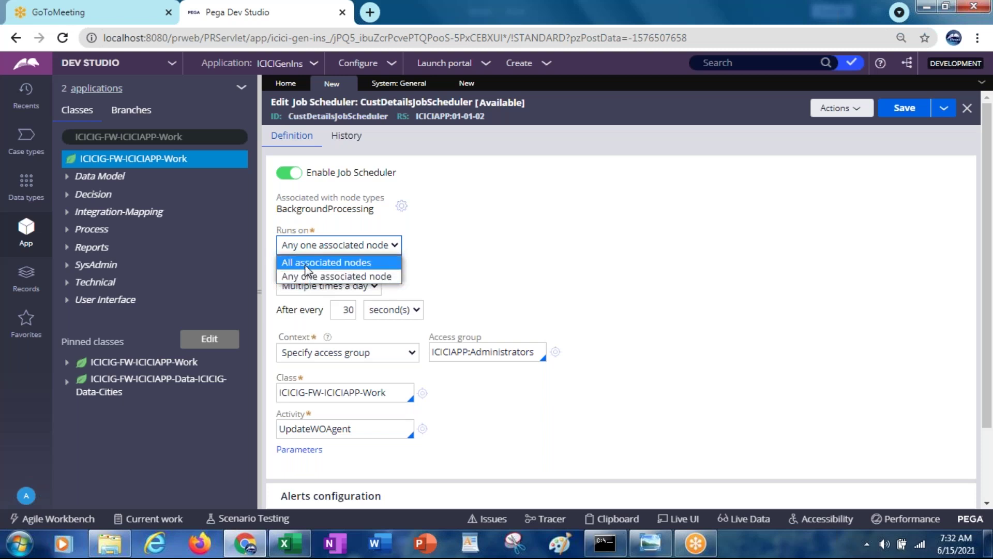
pyautogui.click(306, 264)
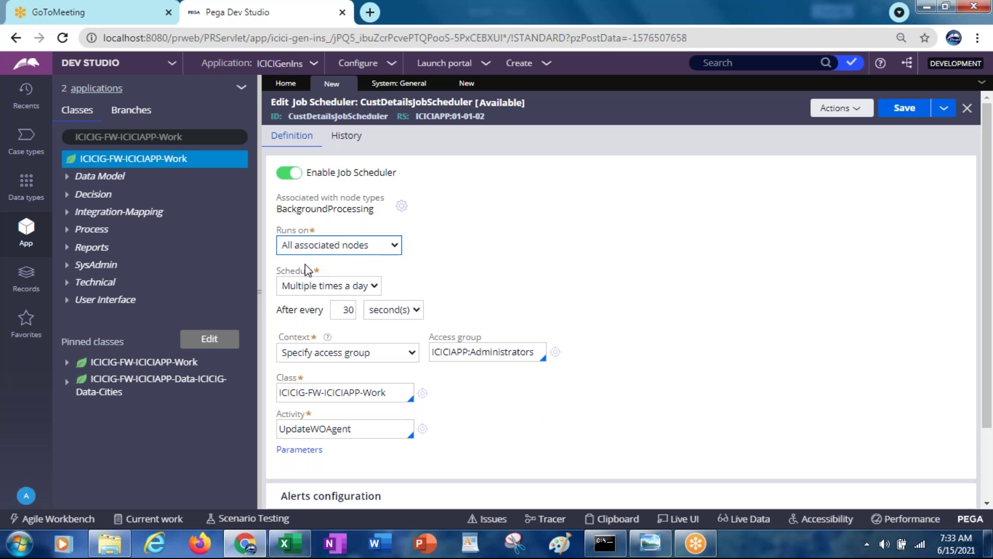
# Close the CustDetailsJobScheduler and CustomerDetailsQueueProcessor rules, discarding their unsaved changes, and close the System: General page
pyautogui.moveTo(230, 159)
pyautogui.click(348, 83)
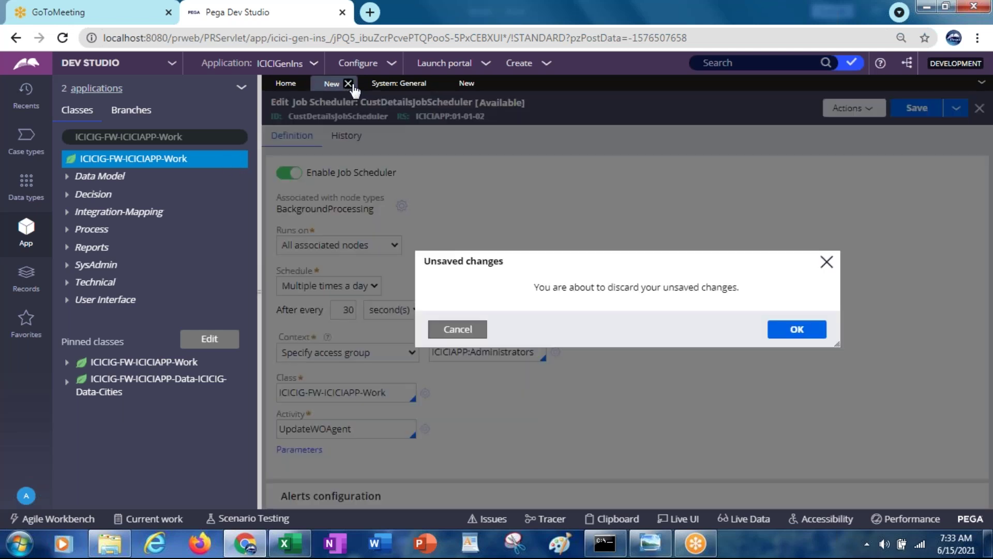
pyautogui.click(795, 334)
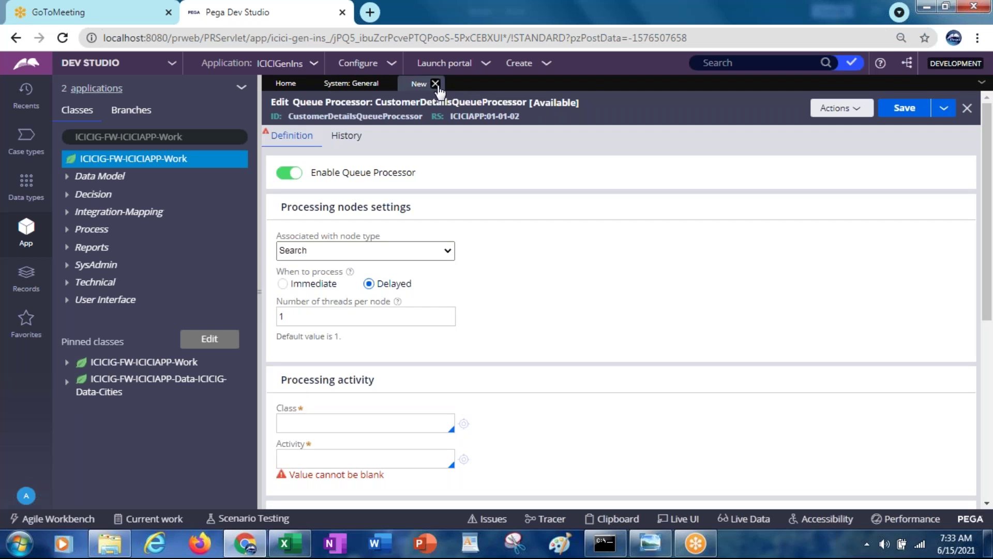
pyautogui.click(436, 84)
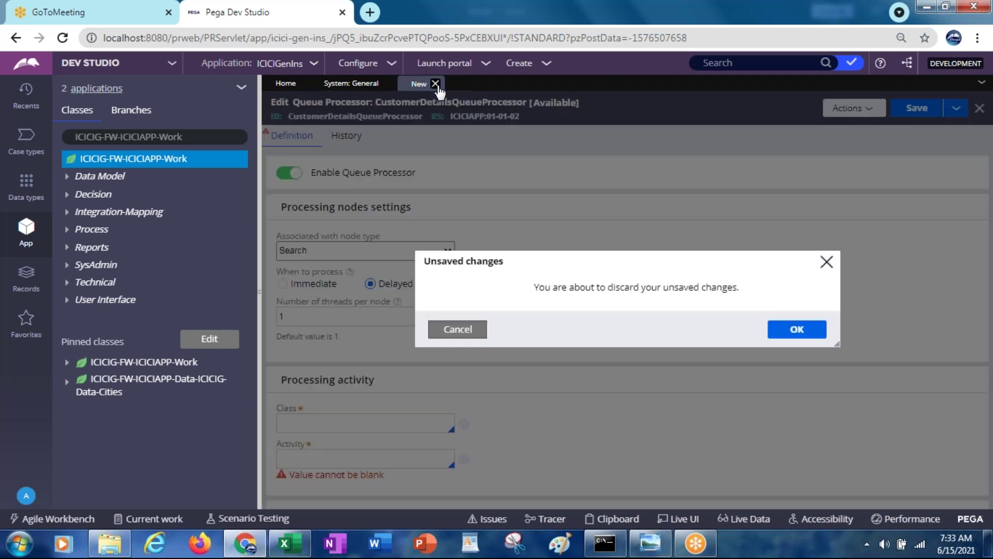
pyautogui.click(801, 331)
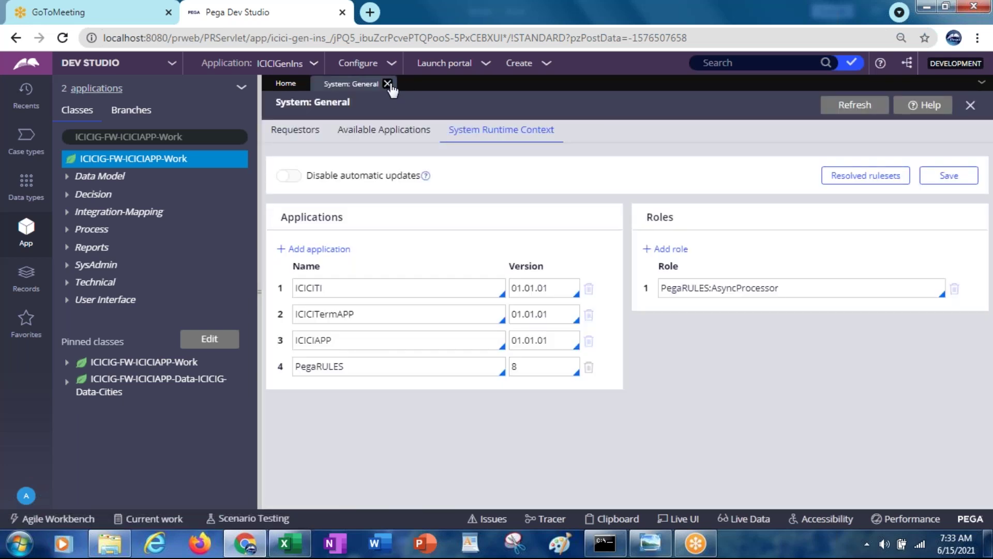
pyautogui.click(387, 84)
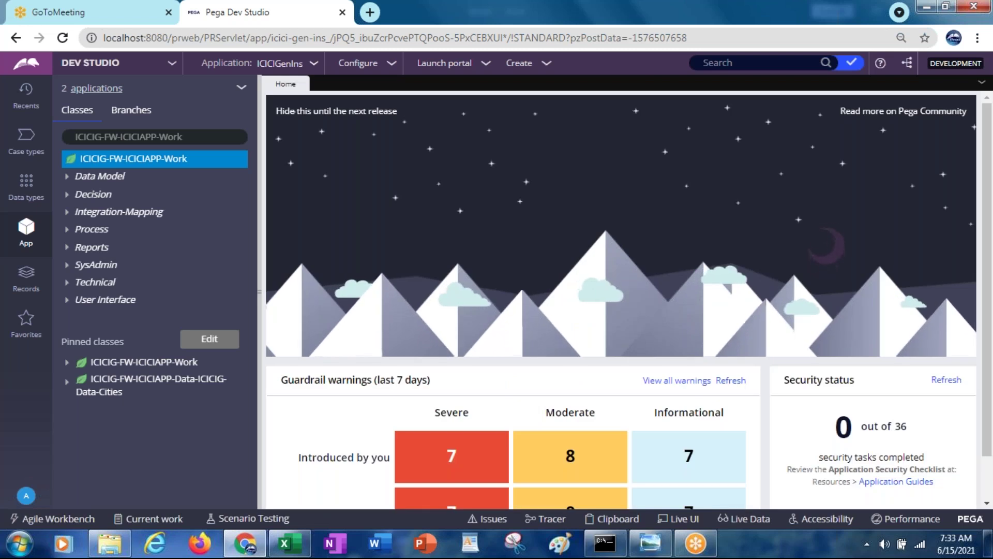
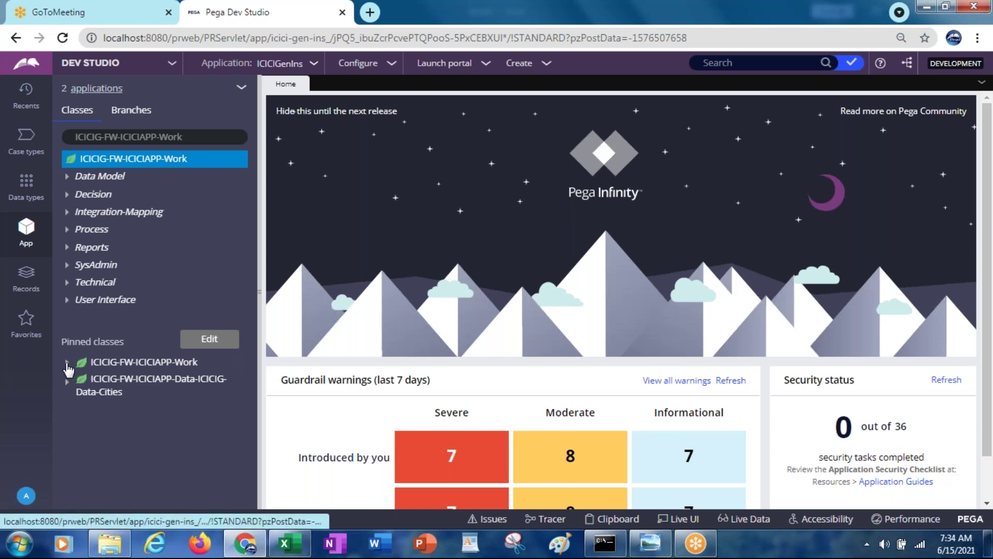
# Search the application's classes for ICICIG-FW- and load the ICICIG-FW-ICICIAPP-Data-Customer class
pyautogui.click(68, 364)
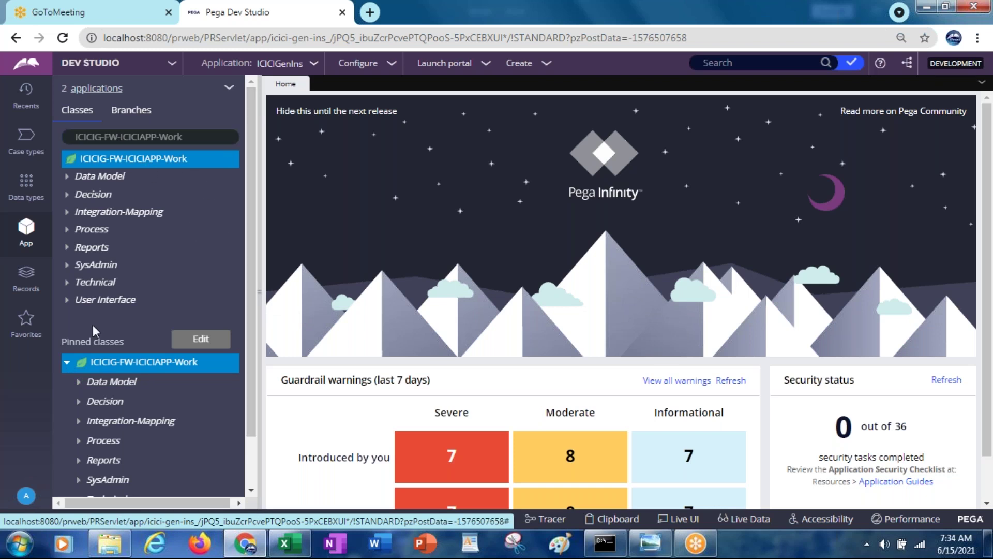
pyautogui.click(67, 363)
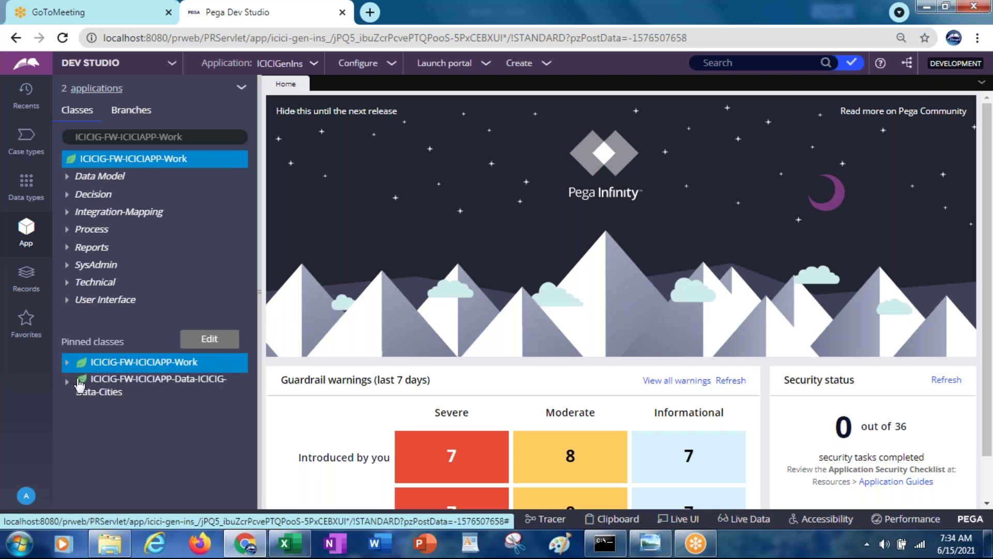
pyautogui.click(189, 135)
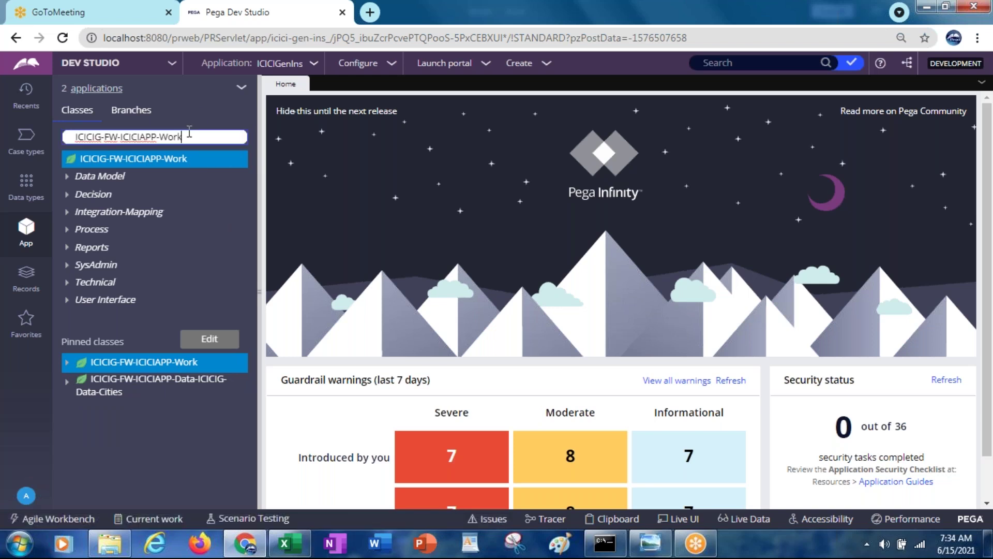
pyautogui.press('BackSpace')
pyautogui.press('BackSpace')
pyautogui.press('BackSpace')
pyautogui.press('BackSpace')
pyautogui.press('BackSpace')
pyautogui.press('BackSpace')
pyautogui.press('BackSpace')
pyautogui.press('BackSpace')
pyautogui.press('BackSpace')
pyautogui.press('BackSpace')
pyautogui.press('BackSpace')
pyautogui.press('BackSpace')
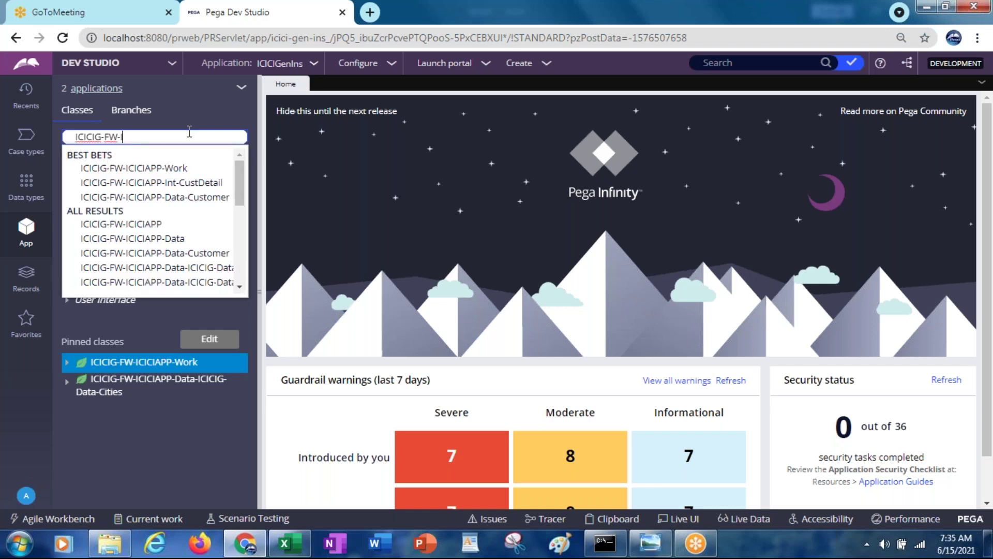
pyautogui.press('BackSpace')
pyautogui.write('data')
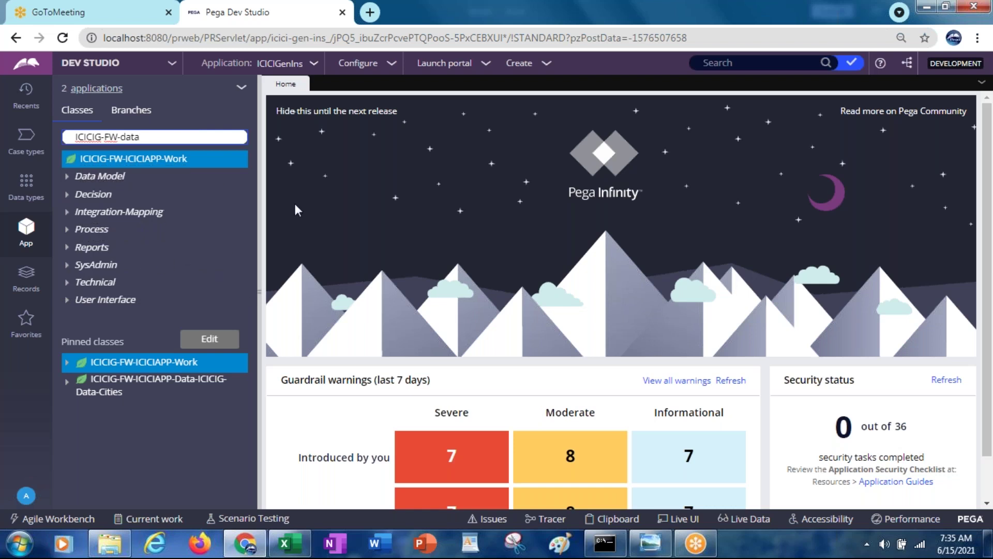
pyautogui.press('BackSpace')
pyautogui.press('BackSpace')
pyautogui.press('BackSpace')
pyautogui.press('BackSpace')
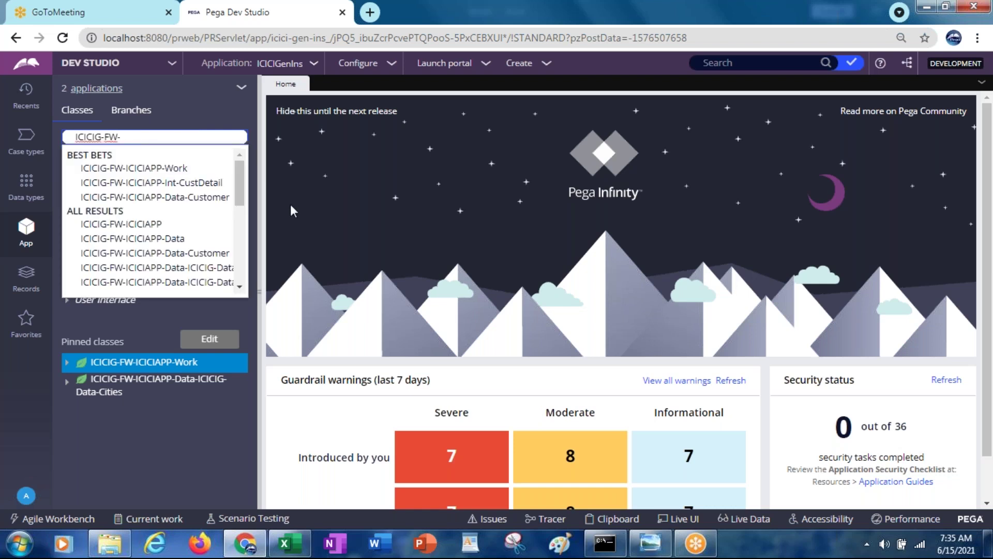
pyautogui.click(207, 253)
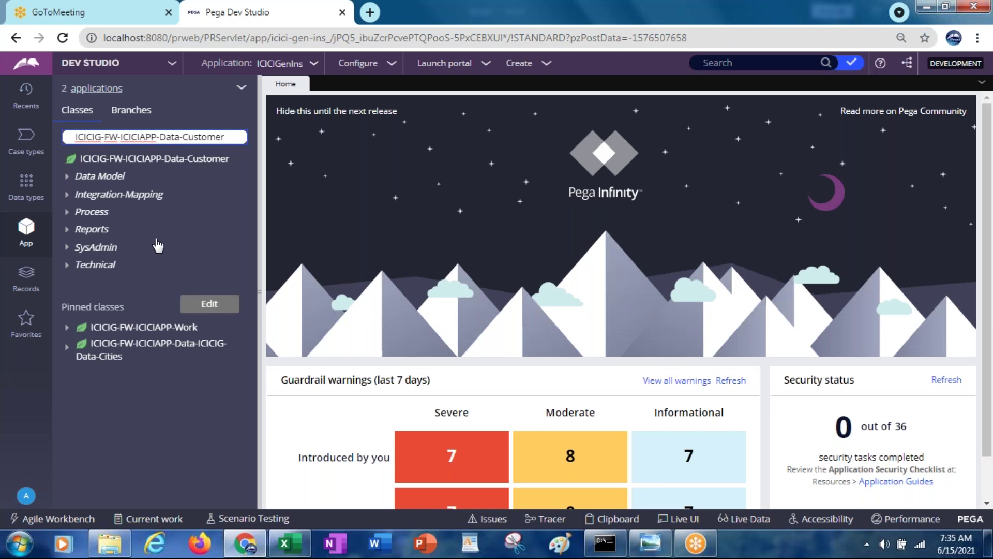
# View the Connect SOAP records of the ICICIG-FW-ICICIAPP-Data-Customer class, reopen that list once, and close it
pyautogui.click(171, 160)
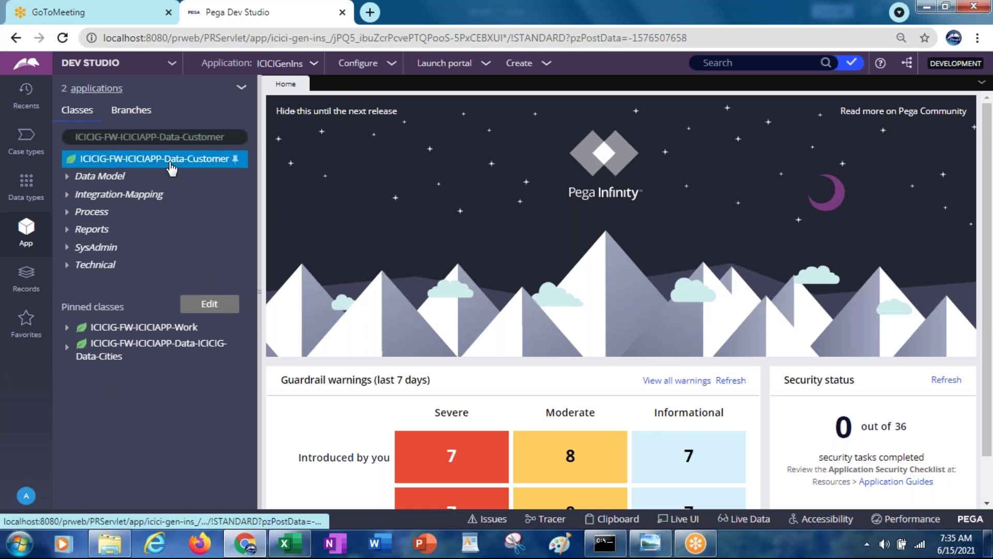
pyautogui.rightClick(172, 165)
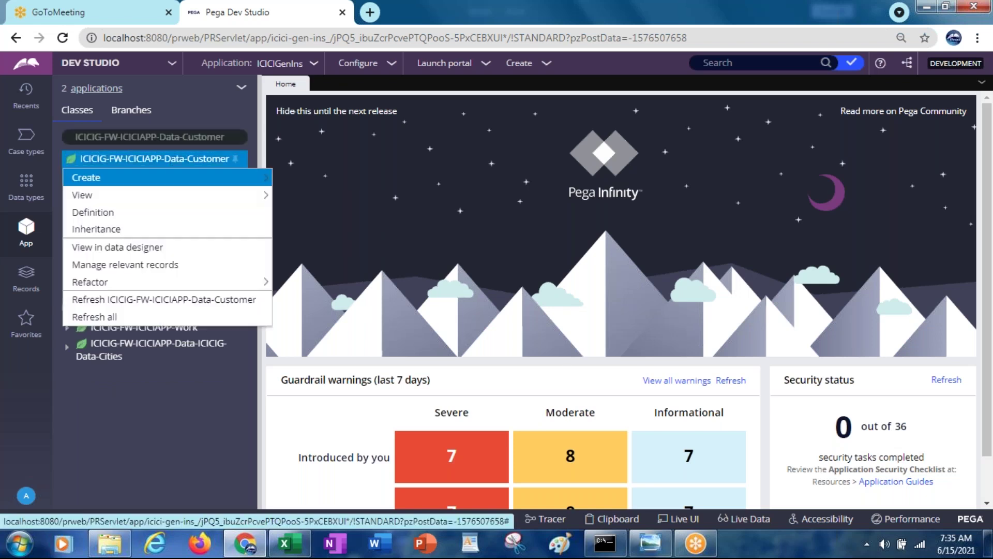
pyautogui.moveTo(162, 195)
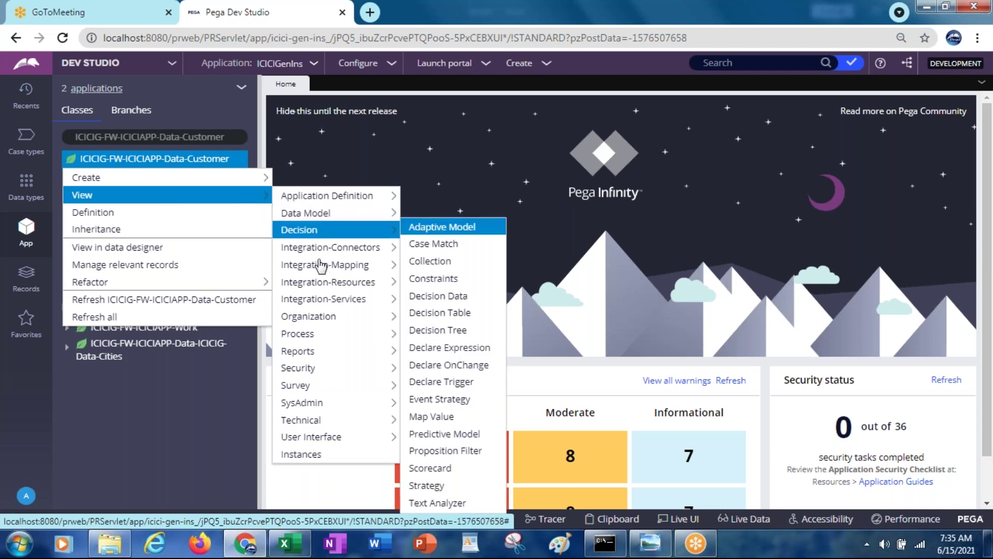
pyautogui.moveTo(317, 248)
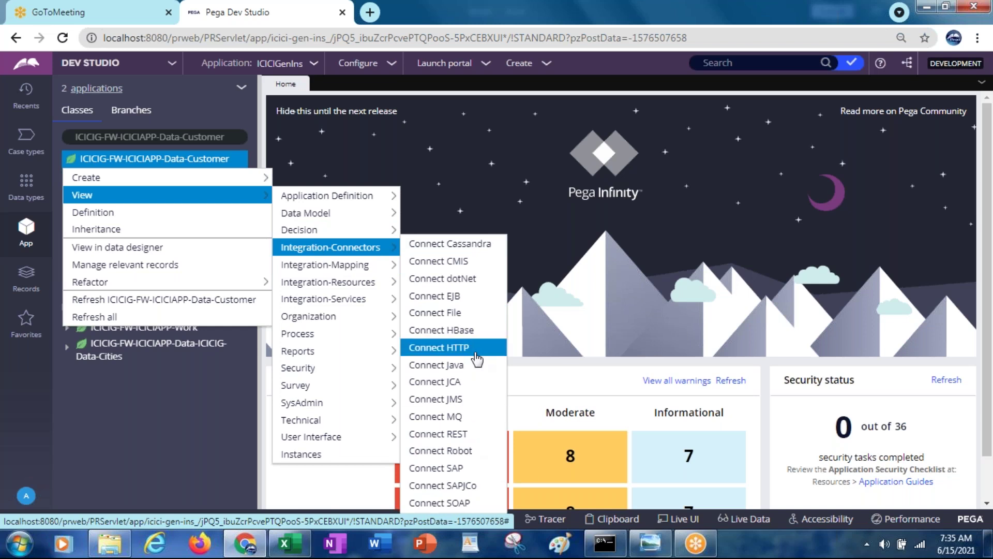
pyautogui.click(469, 501)
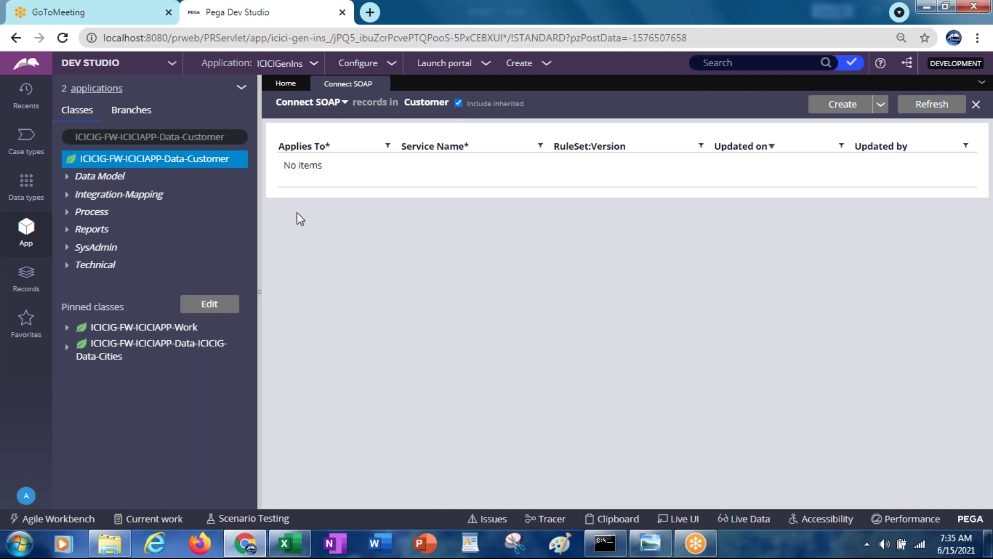
pyautogui.rightClick(153, 165)
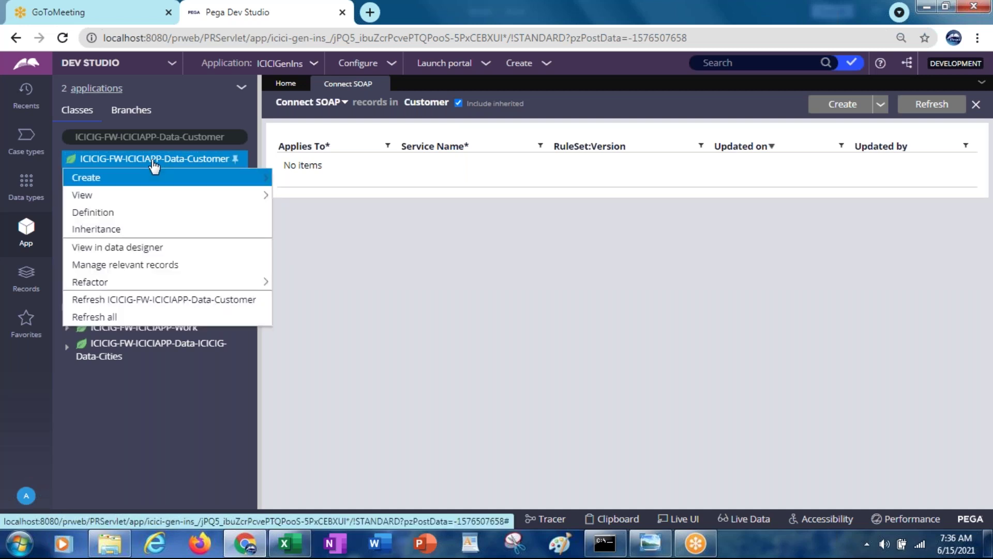
pyautogui.moveTo(111, 196)
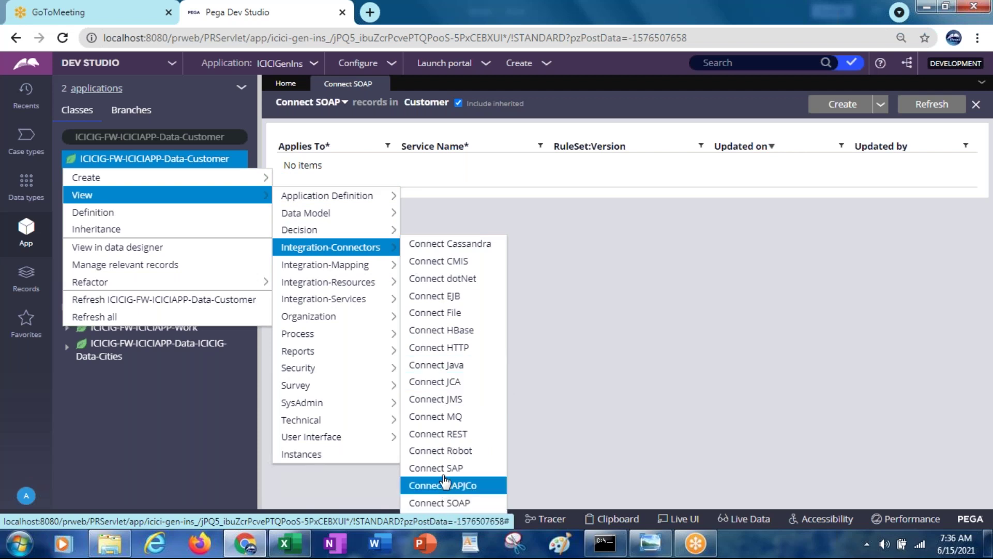
pyautogui.click(446, 502)
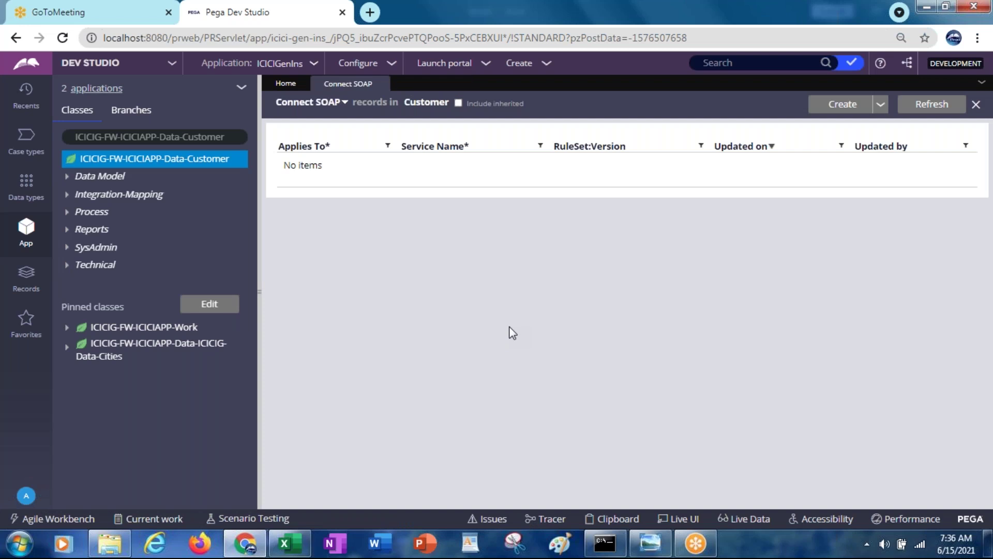
pyautogui.click(382, 84)
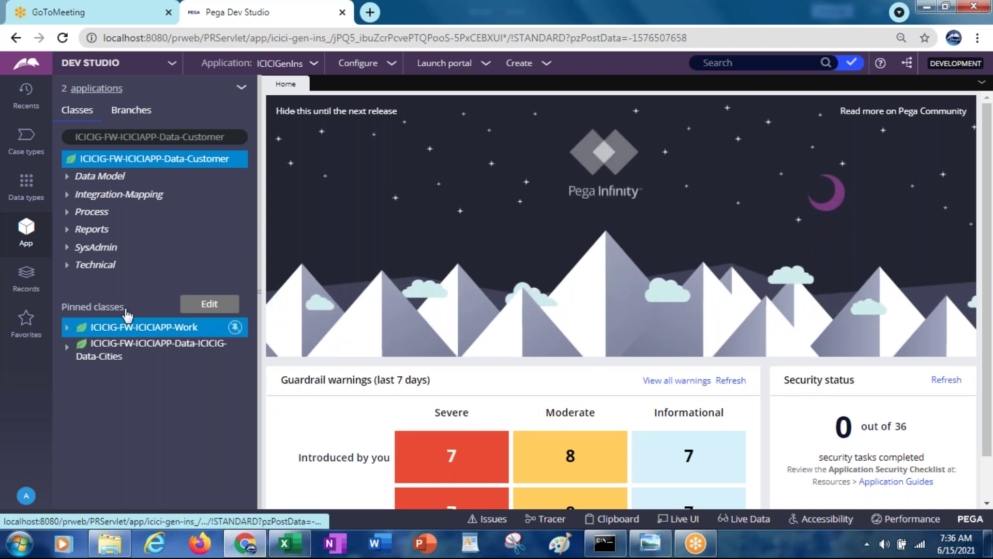
# List all Connect SOAP records under Integration-Connectors and open the CustDetails rule of the ICICIG-FW-ICICIAPP-Int-CustDetail-ServicesService class
pyautogui.click(26, 276)
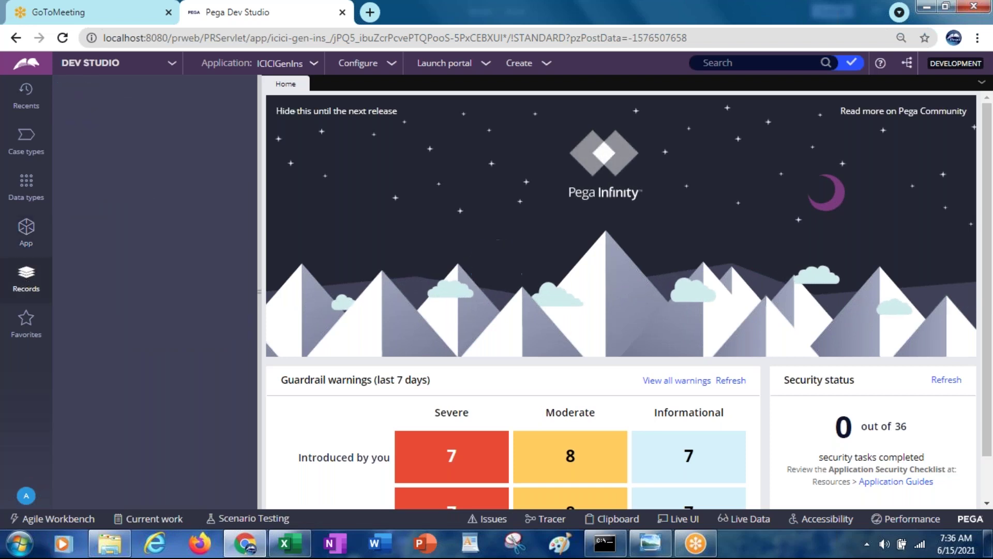
pyautogui.click(292, 46)
pyautogui.press('Return')
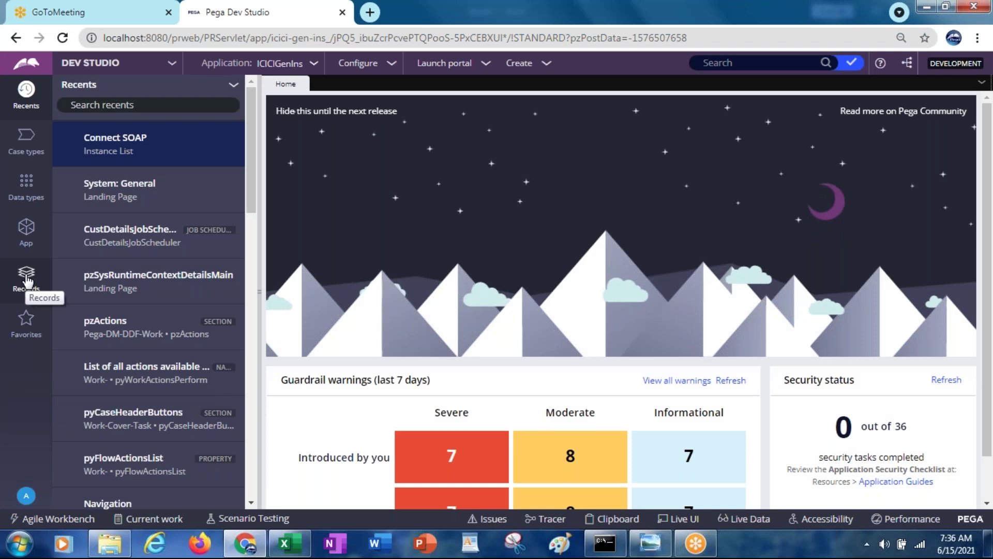
pyautogui.click(27, 281)
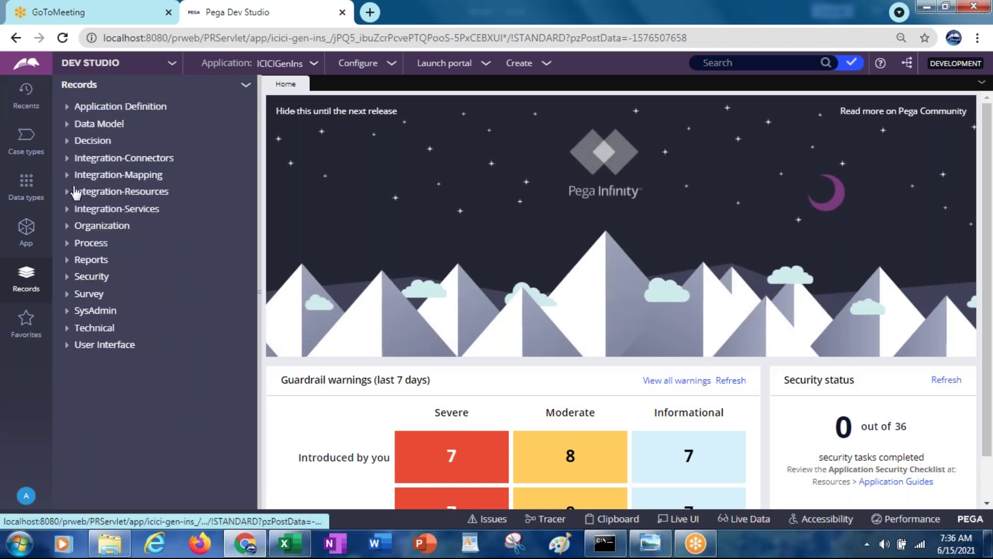
pyautogui.click(67, 160)
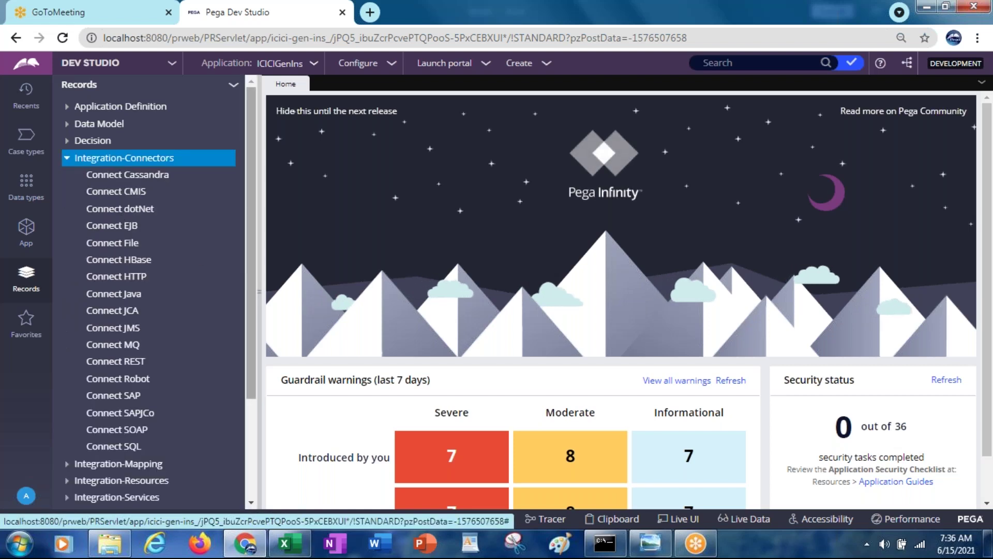
pyautogui.scroll(-1, 251, 254)
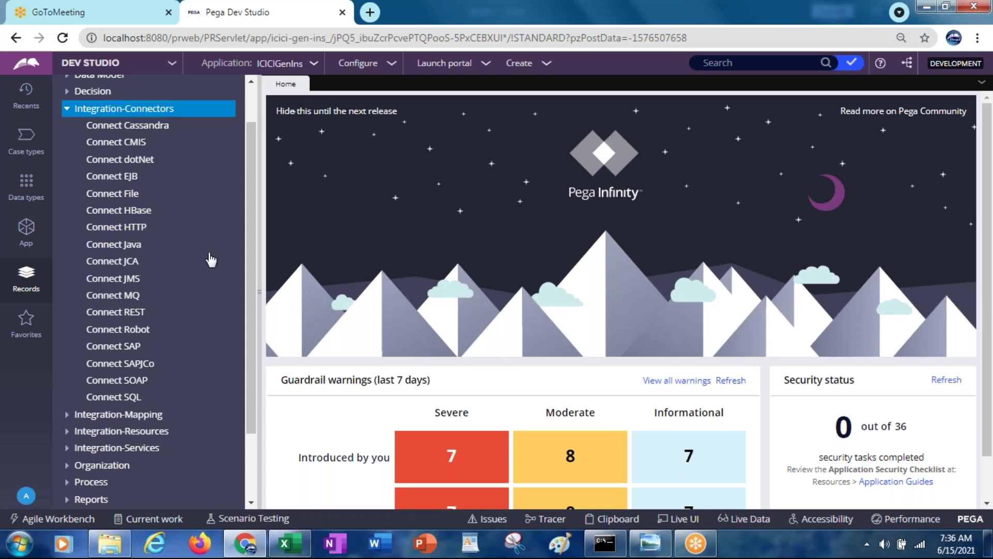
pyautogui.click(132, 382)
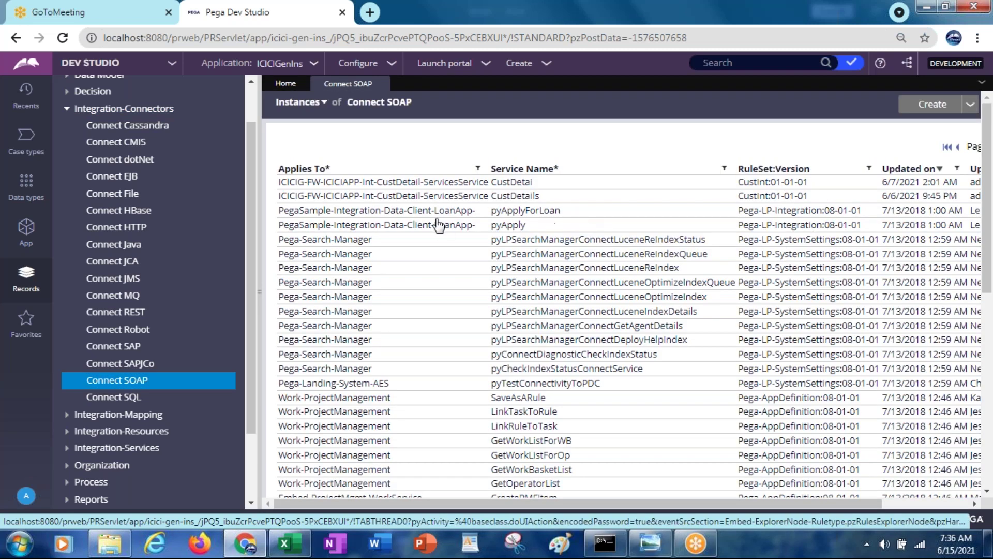
pyautogui.click(417, 197)
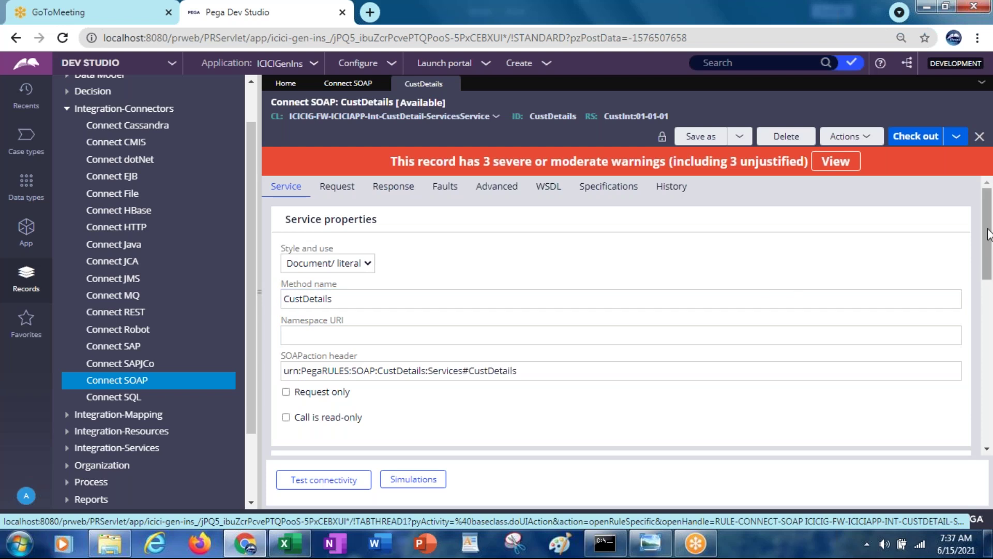
# Examine the Service endpoint URL in CustDetails' Connection section, highlighting its PRSOAPServlet and CustDetails parts, and return to the service properties
pyautogui.moveTo(987, 236); pyautogui.dragTo(984, 359)
pyautogui.click(456, 237)
pyautogui.doubleClick(456, 237)
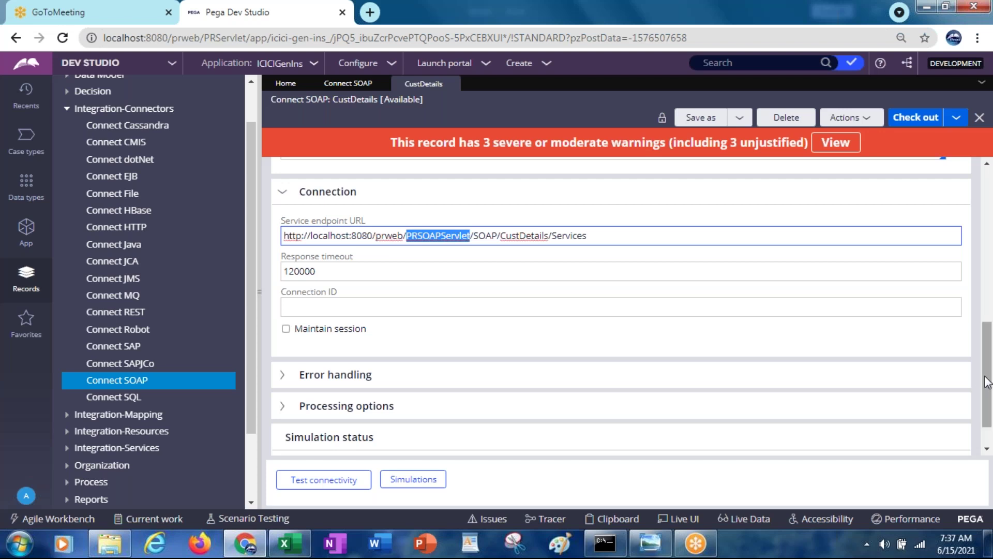
pyautogui.moveTo(988, 384); pyautogui.dragTo(988, 369)
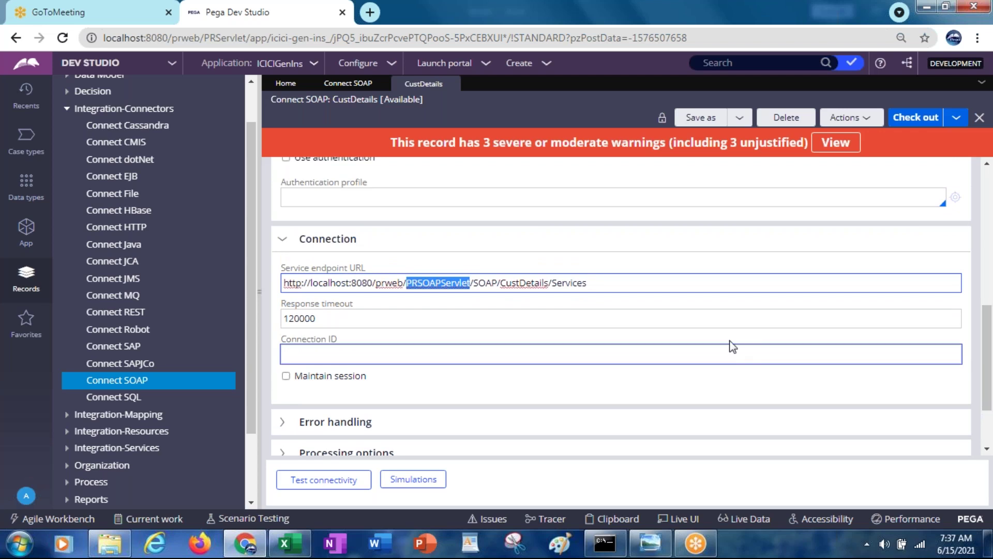
pyautogui.click(502, 284)
pyautogui.doubleClick(501, 284)
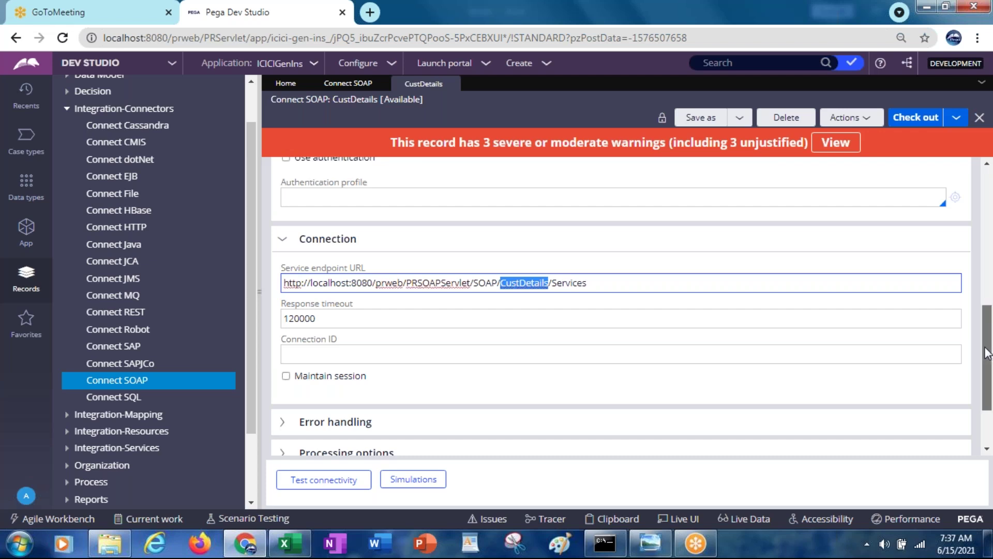
pyautogui.scroll(2, 986, 353)
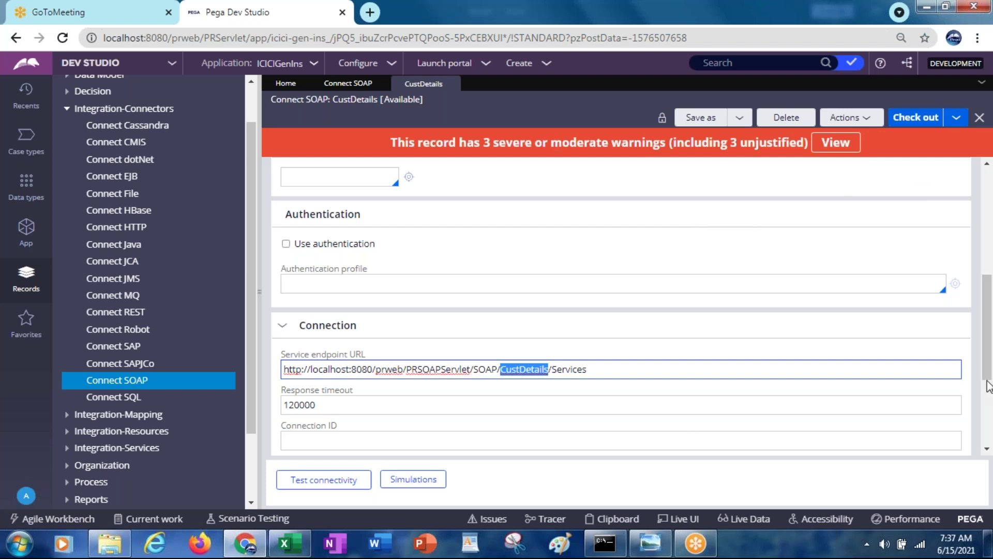
pyautogui.moveTo(988, 375); pyautogui.dragTo(991, 262)
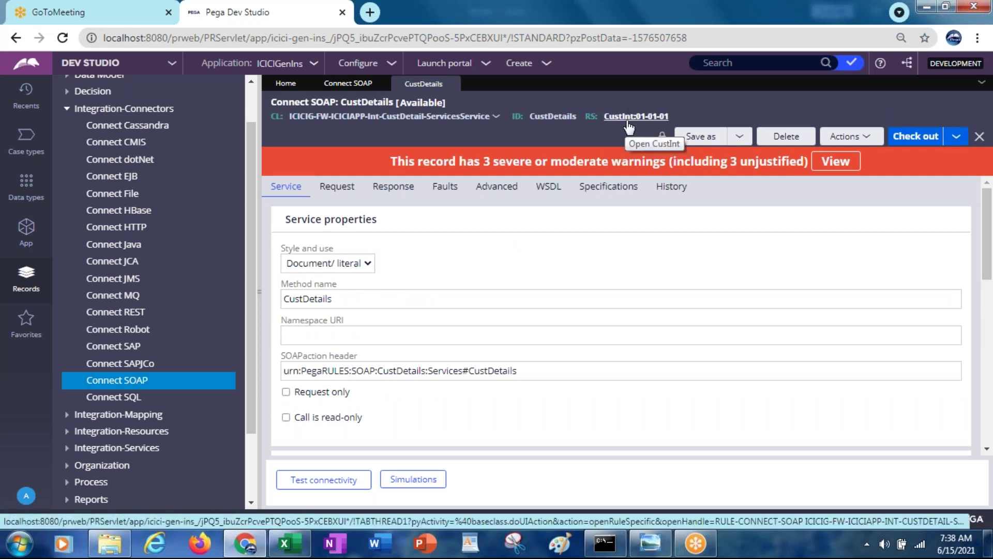
# Check out the CustDetails Connect SOAP rule and view its CustInt ruleset record, closing that record again
pyautogui.click(914, 138)
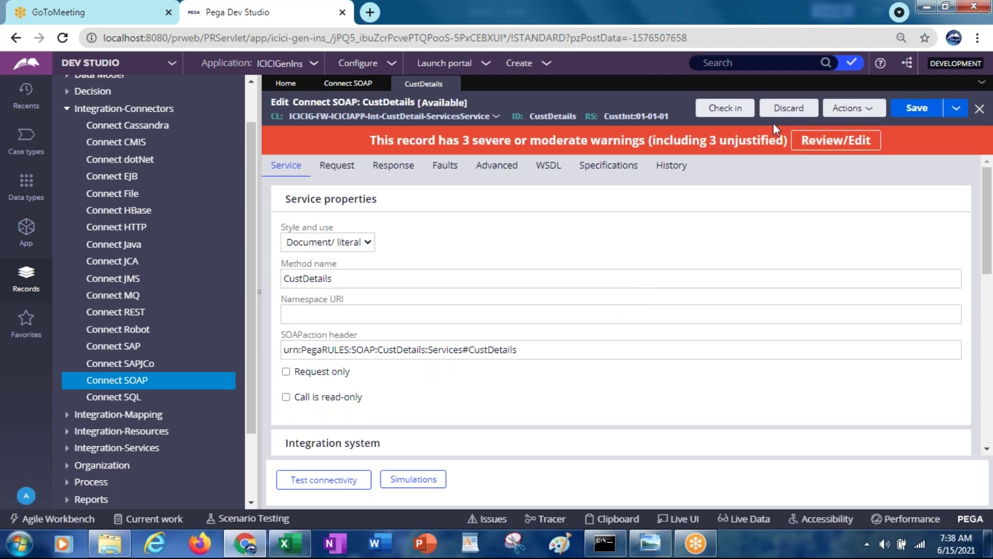
pyautogui.click(628, 116)
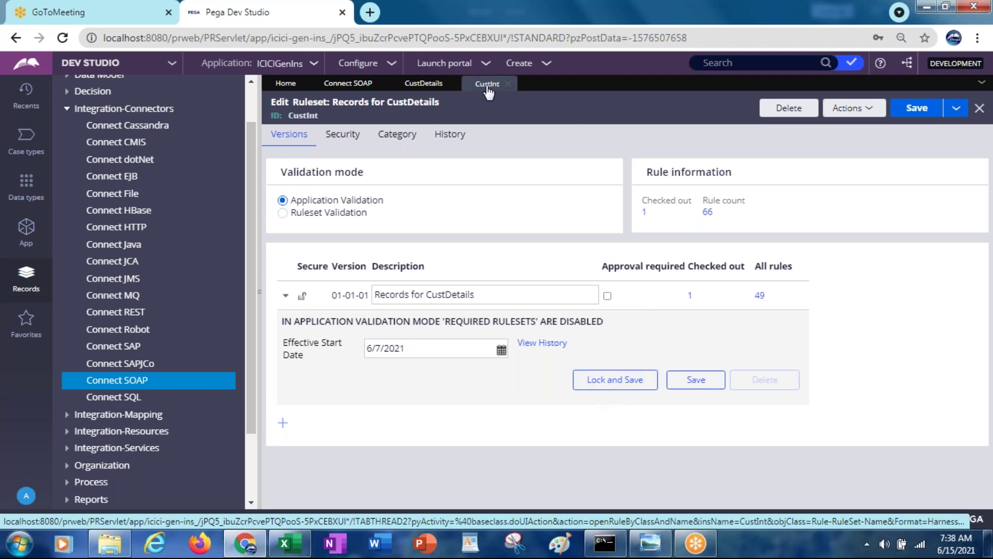
pyautogui.click(508, 84)
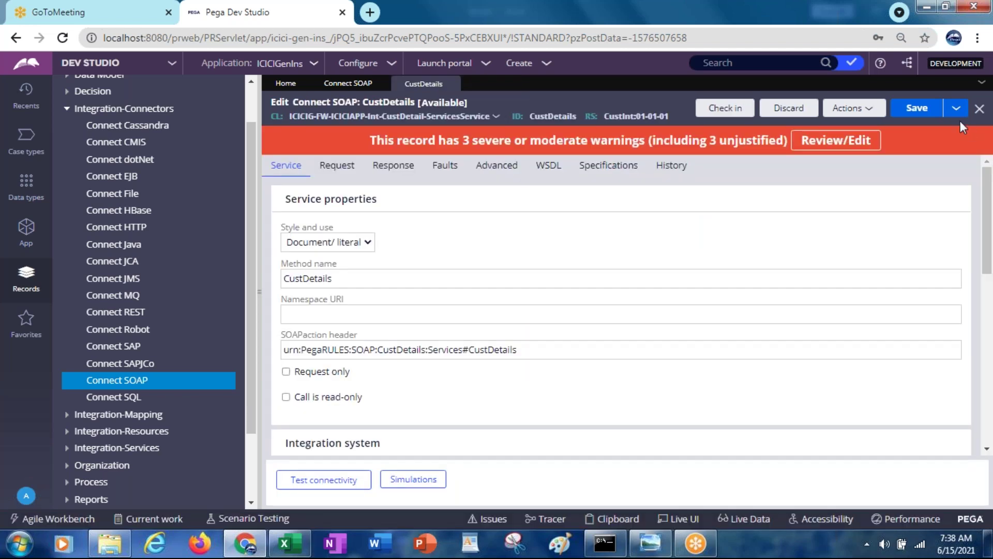
# Discard the checkout of the CustDetails Connect SOAP rule and inspect the service endpoint URL in its Connection section
pyautogui.click(779, 116)
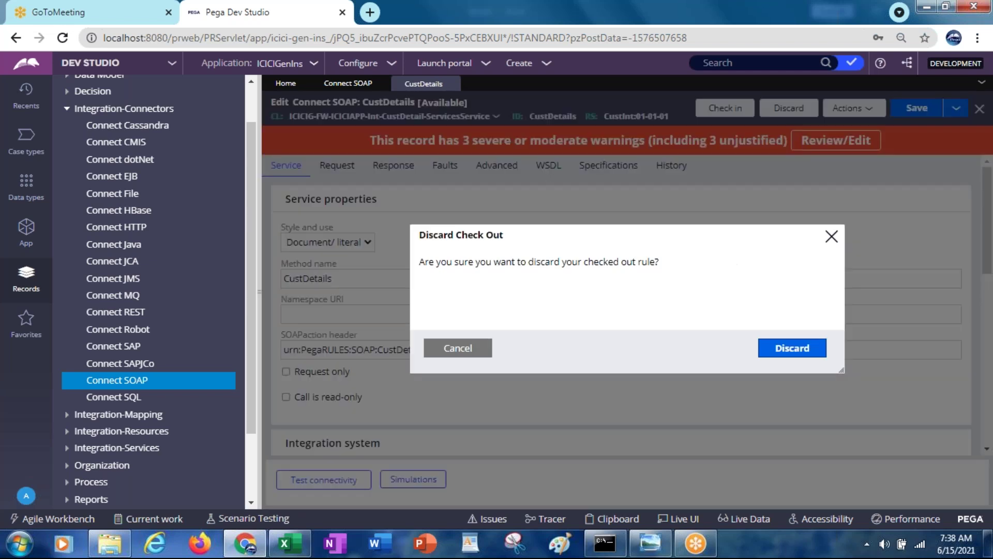
pyautogui.click(793, 357)
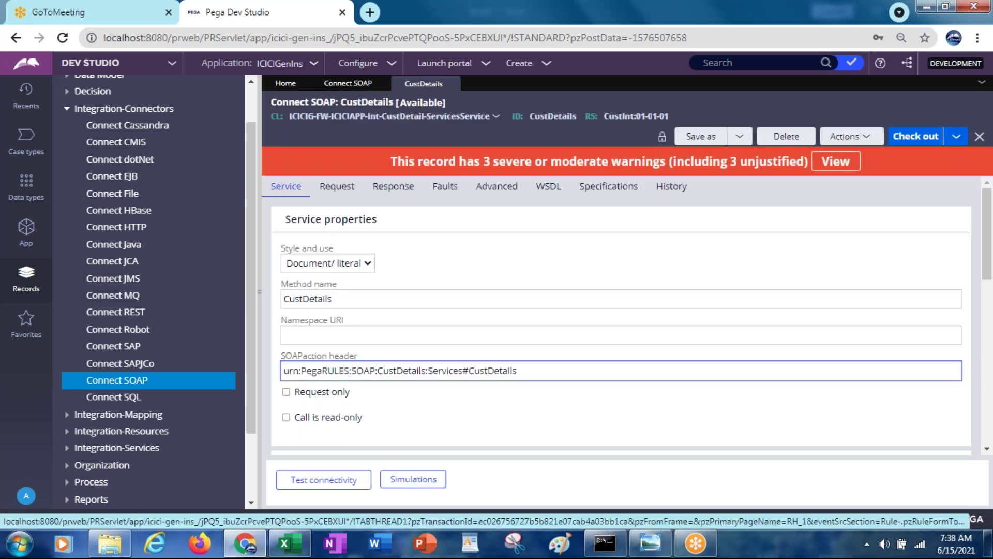
pyautogui.moveTo(987, 272); pyautogui.dragTo(986, 359)
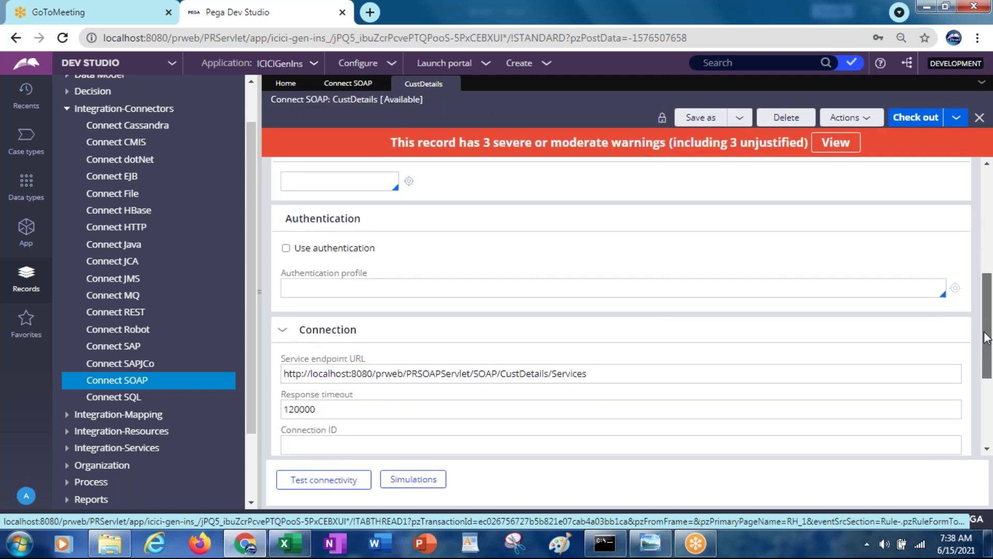
pyautogui.click(589, 373)
pyautogui.doubleClick(569, 374)
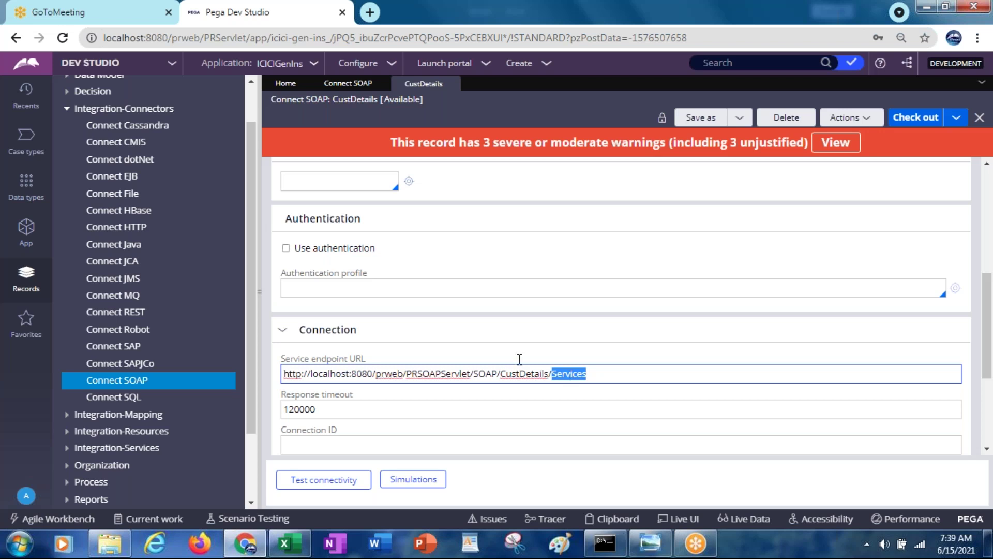
# Open the list of Dynamic System Settings instances from the SysAdmin category of the records
pyautogui.click(249, 357)
pyautogui.moveTo(248, 355); pyautogui.dragTo(244, 444)
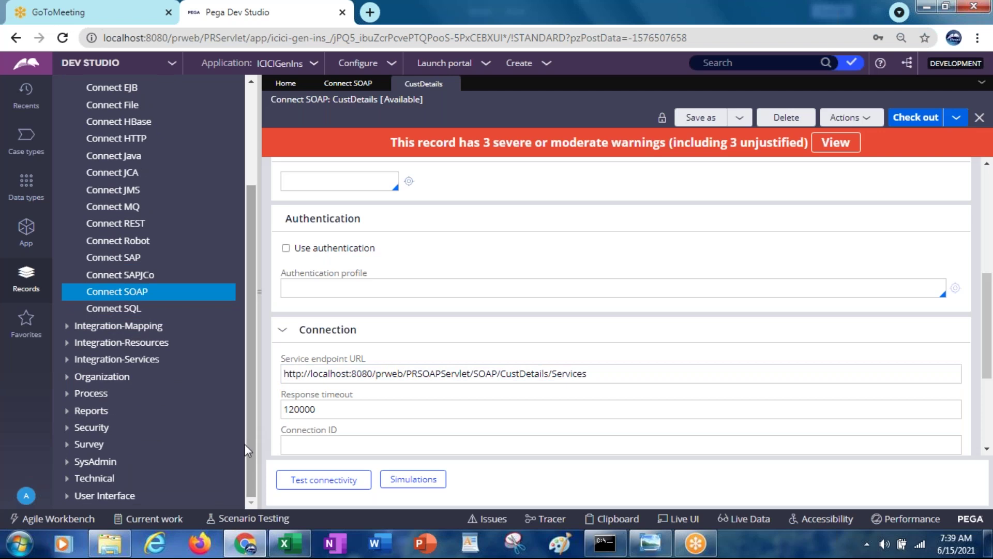
pyautogui.click(67, 462)
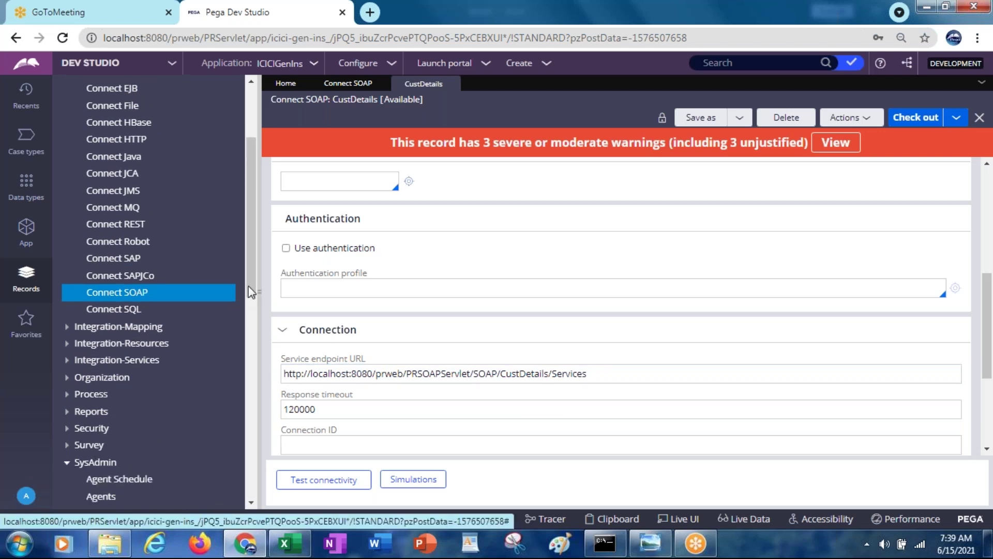
pyautogui.moveTo(248, 281); pyautogui.dragTo(263, 486)
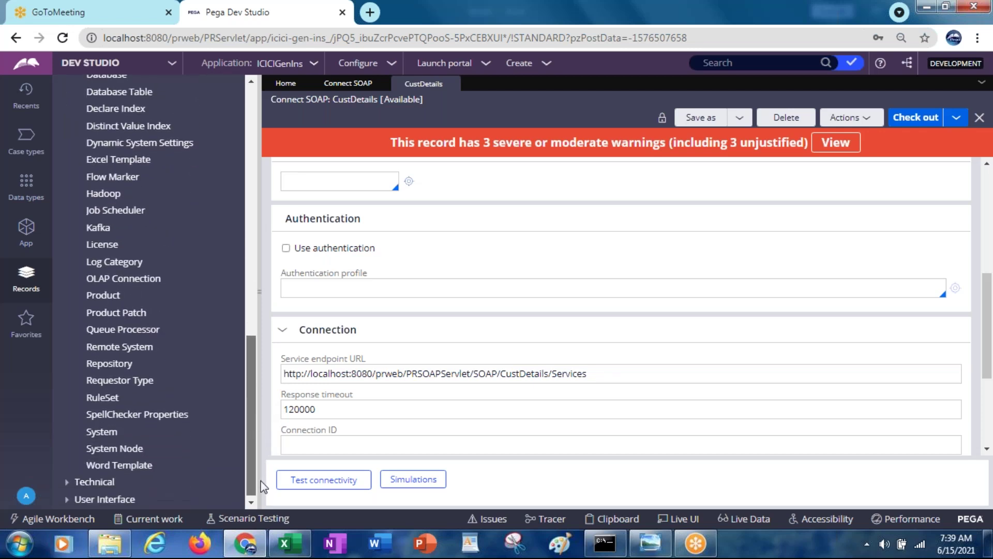
pyautogui.scroll(1, 215, 261)
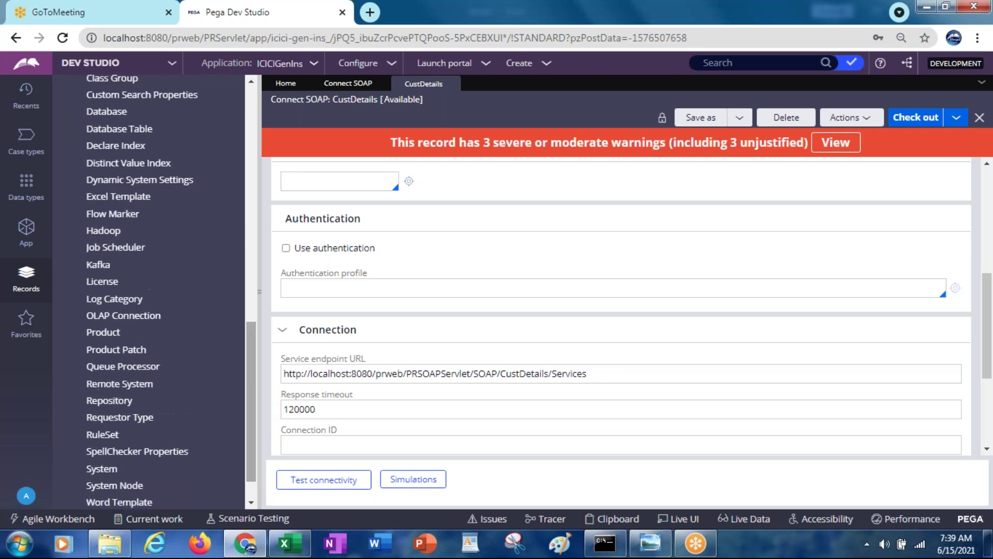
pyautogui.click(167, 186)
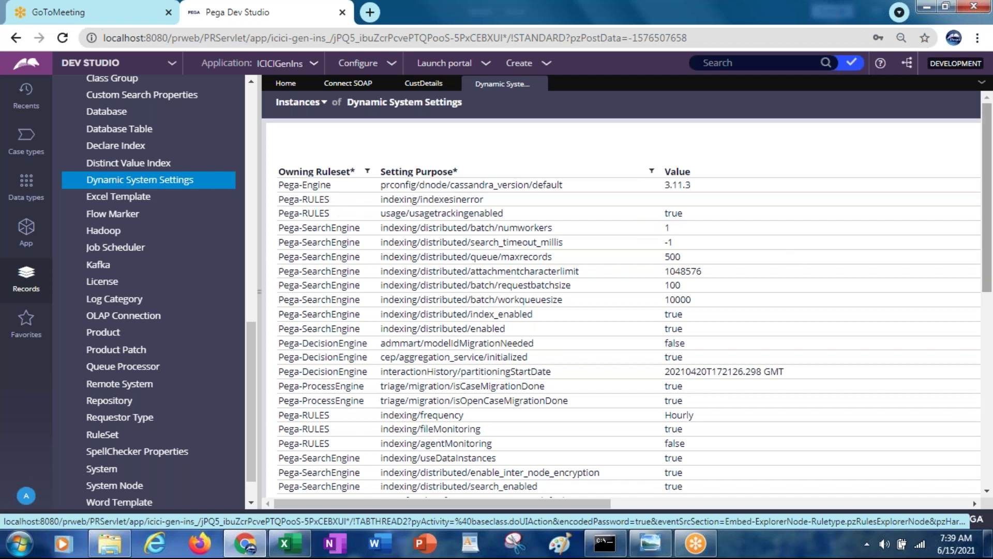
# Look through the existing Dynamic System Settings instances and revisit the Connect SOAP list and the CustDetails rule
pyautogui.moveTo(988, 247); pyautogui.dragTo(984, 437)
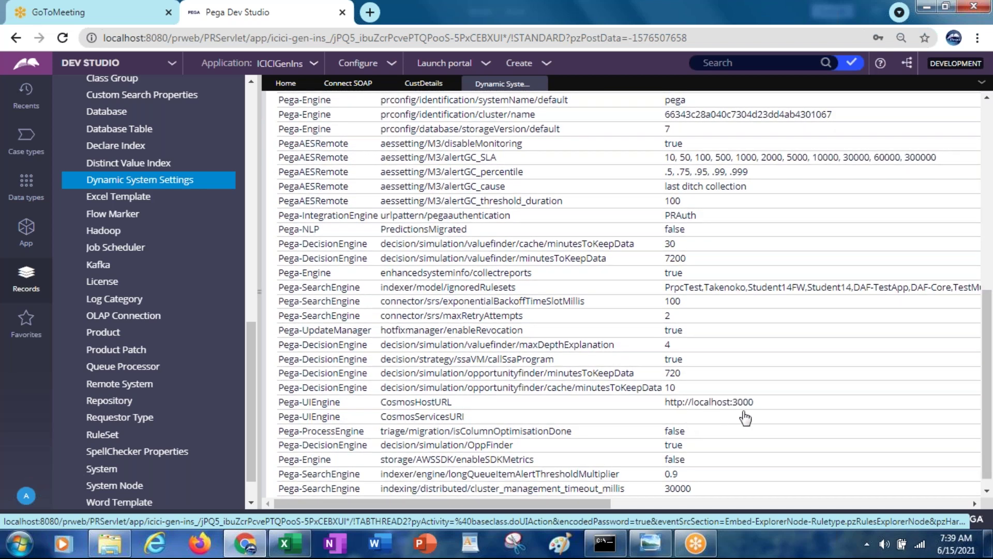
pyautogui.moveTo(986, 371); pyautogui.dragTo(986, 126)
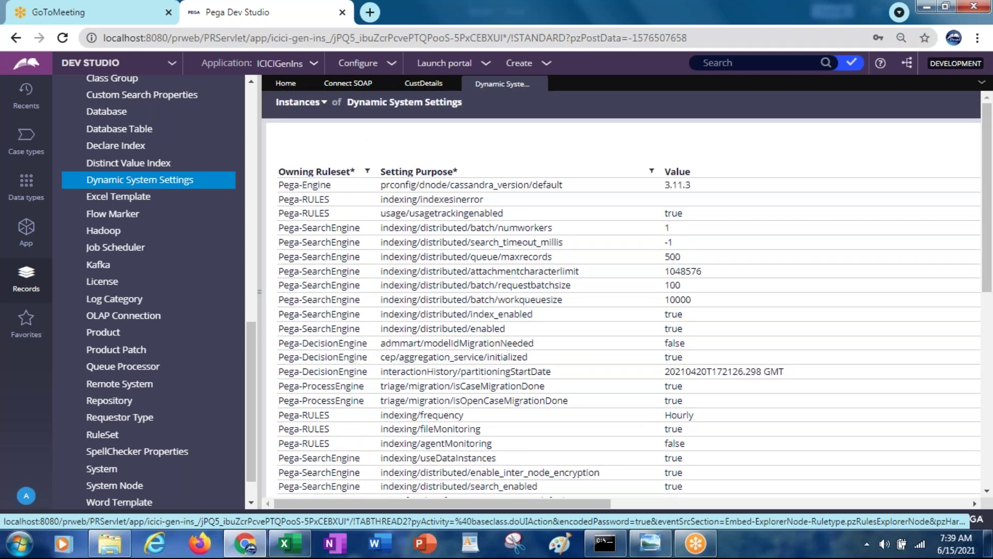
pyautogui.click(352, 87)
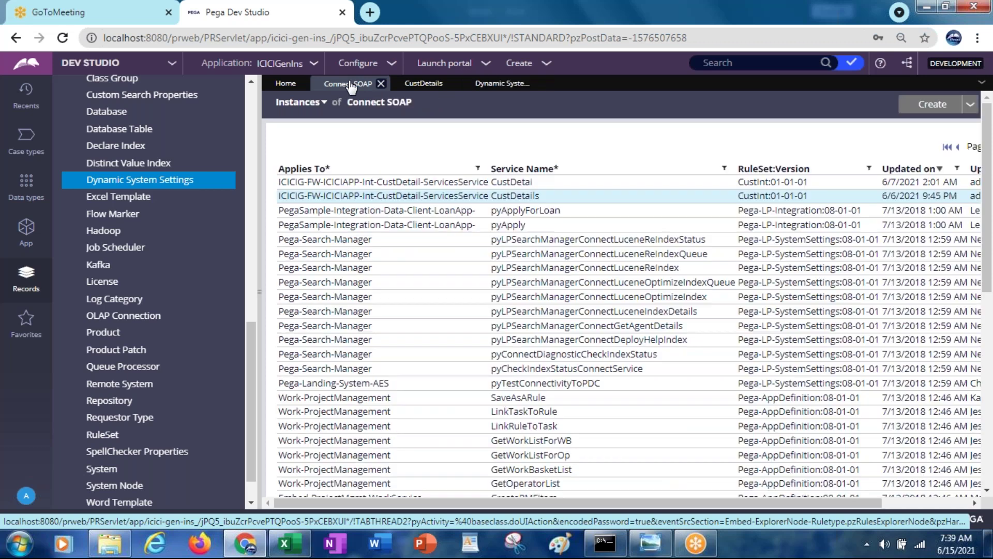
pyautogui.click(412, 86)
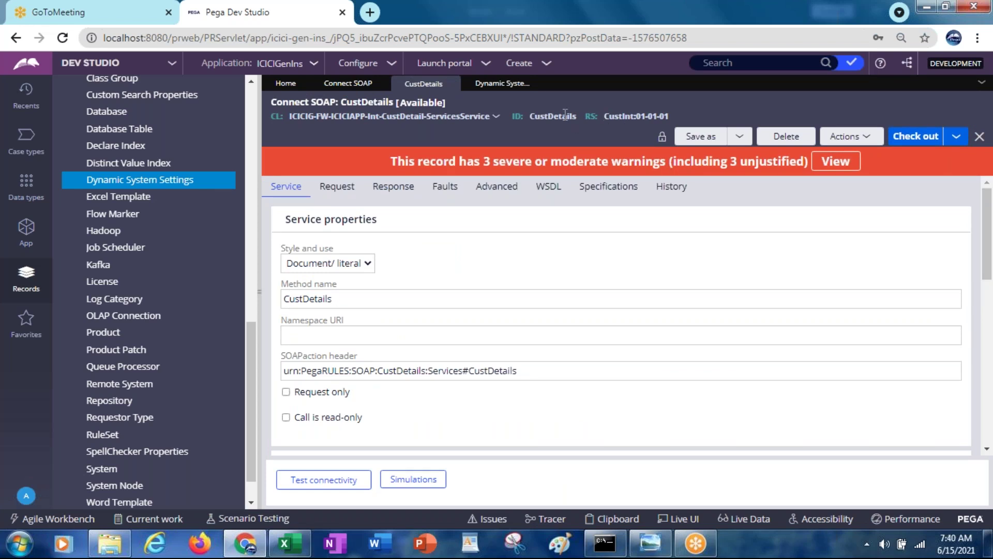
pyautogui.click(481, 88)
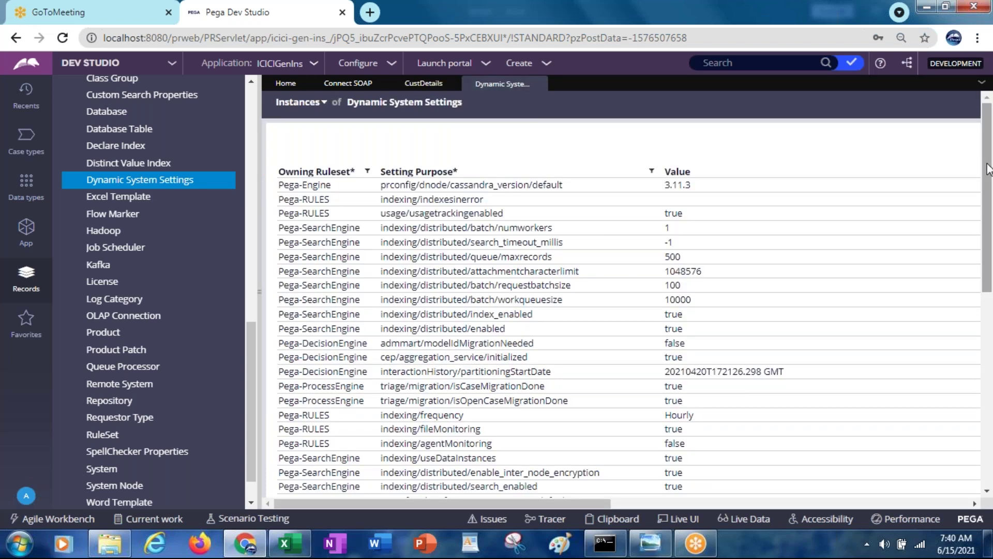
pyautogui.scroll(-10, 987, 168)
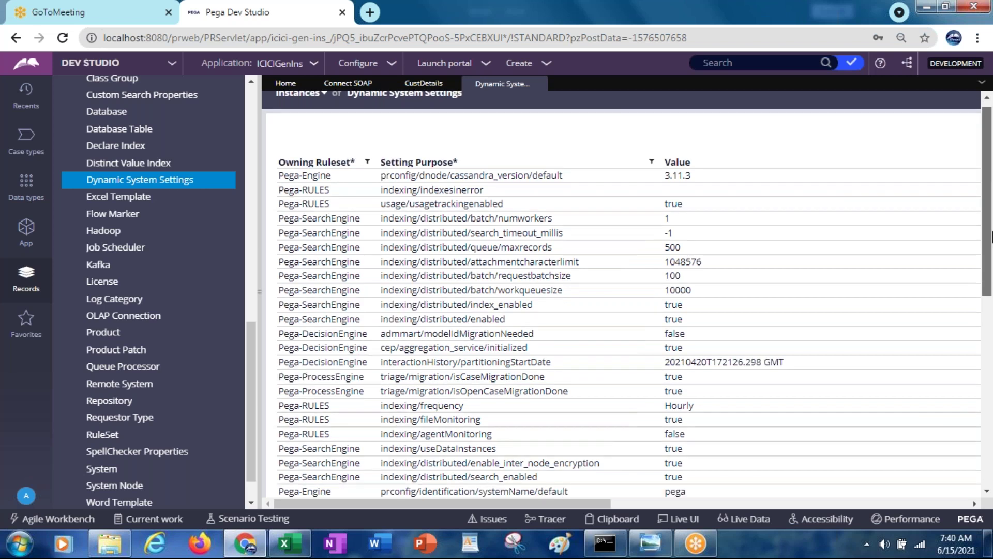
pyautogui.scroll(10, 771, 107)
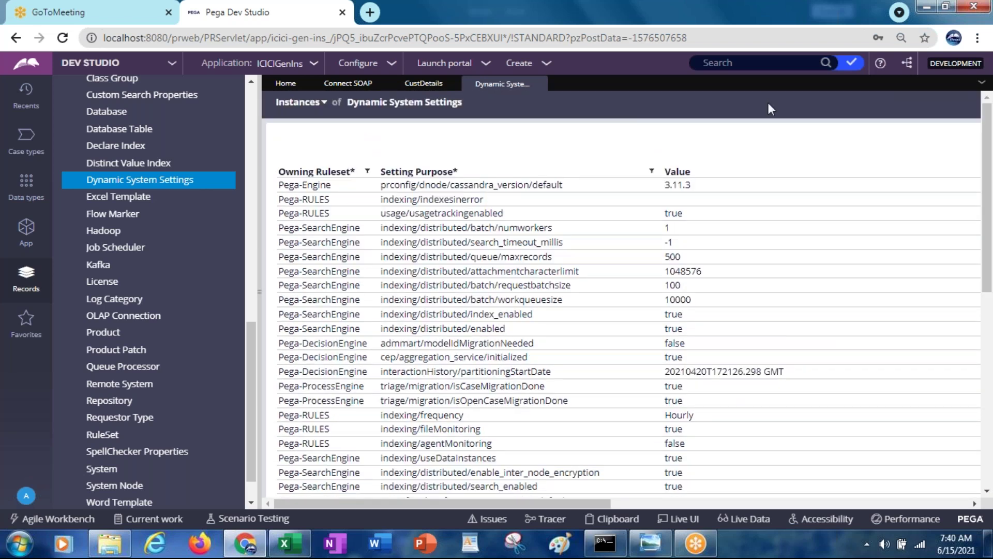
# Start a new Dynamic System Settings record with the short description CustDetailsEndPointURL
pyautogui.rightClick(129, 185)
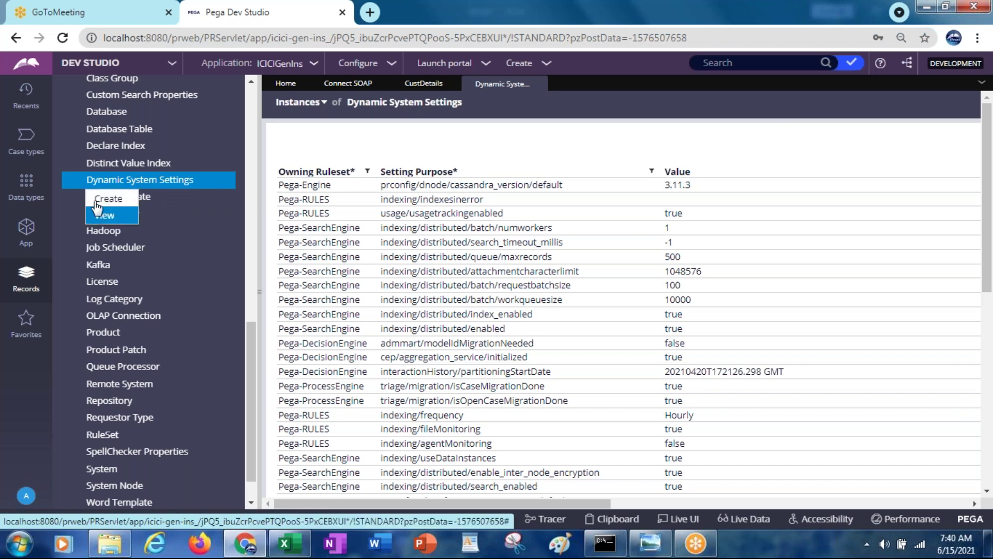
pyautogui.click(101, 198)
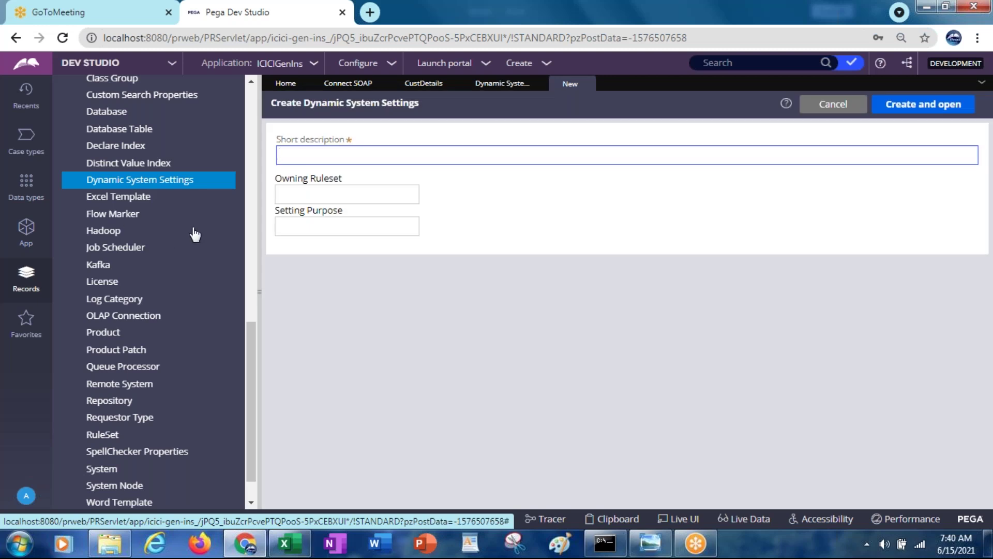
pyautogui.click(325, 156)
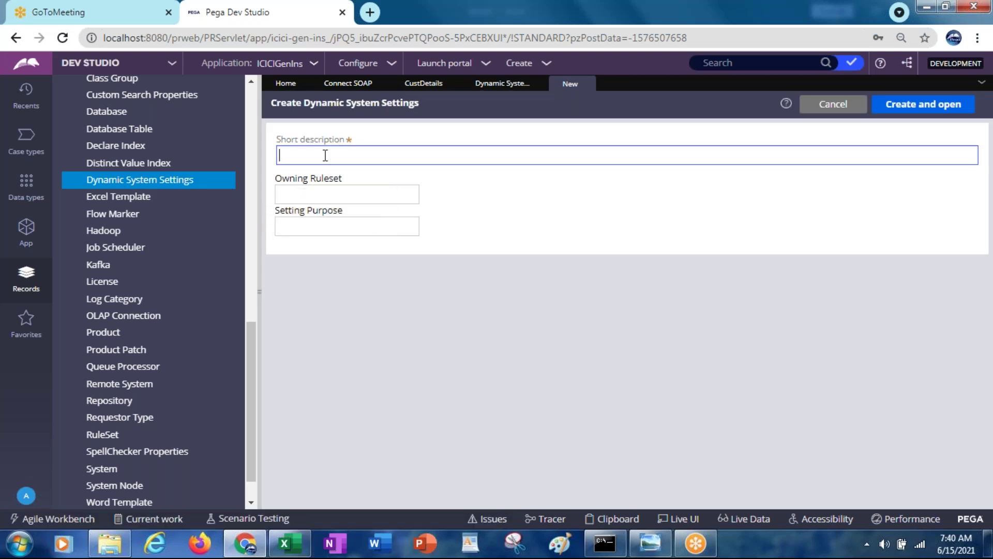
pyautogui.write('CustDetailsEndPointURL')
pyautogui.press('Tab')
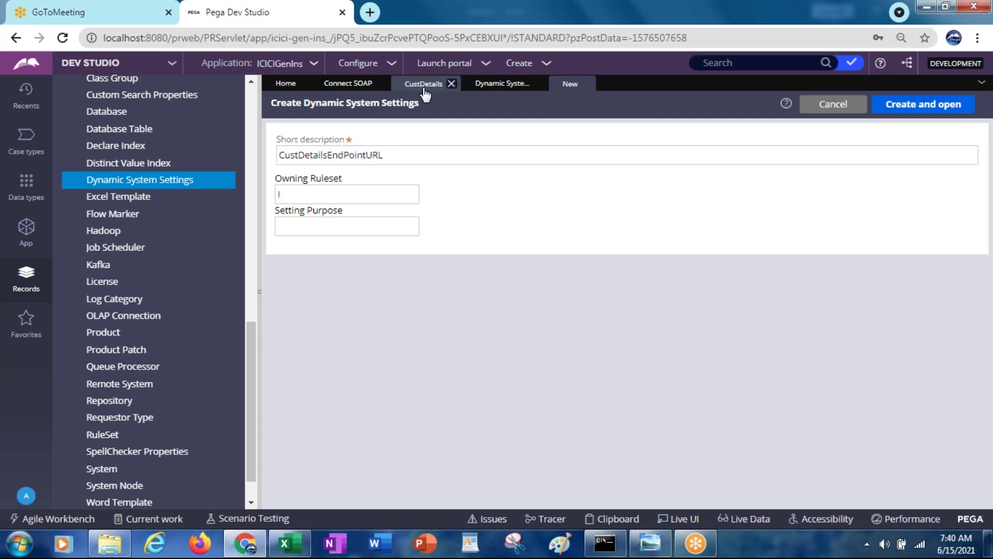
# Copy the ruleset name CustInt from the CustDetails connector and enter it as the new setting's owning ruleset
pyautogui.click(424, 90)
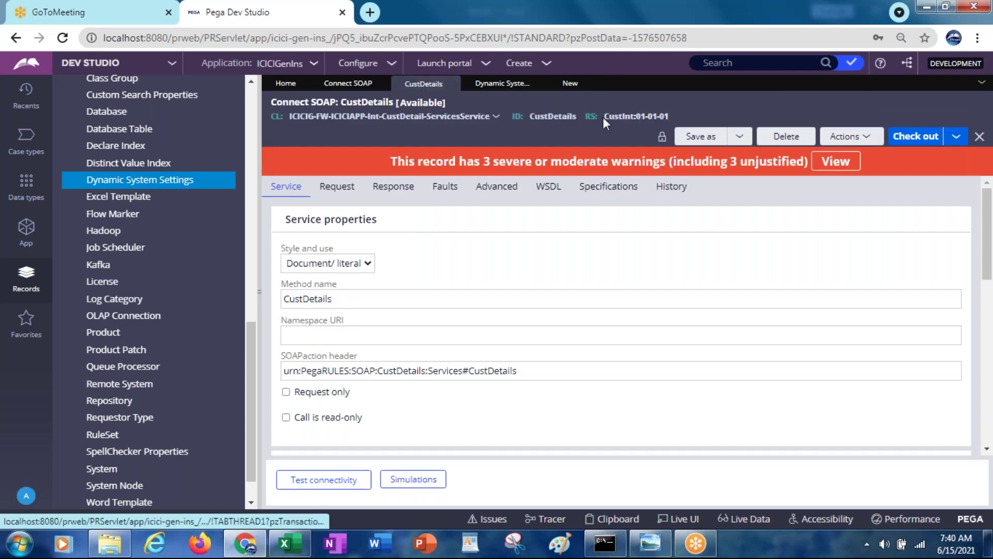
pyautogui.moveTo(603, 117); pyautogui.dragTo(636, 122)
pyautogui.hotkey('ctrl', 'c')
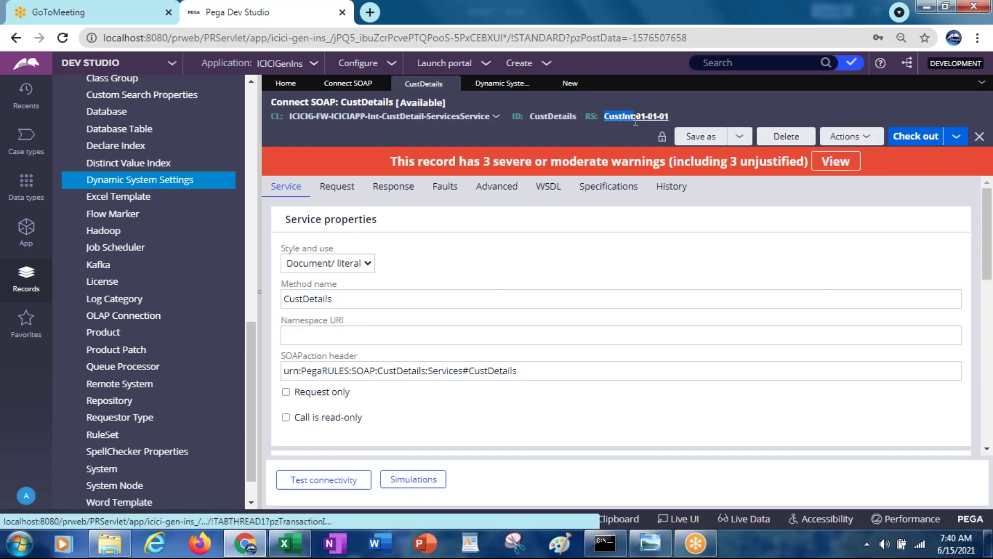
pyautogui.click(569, 85)
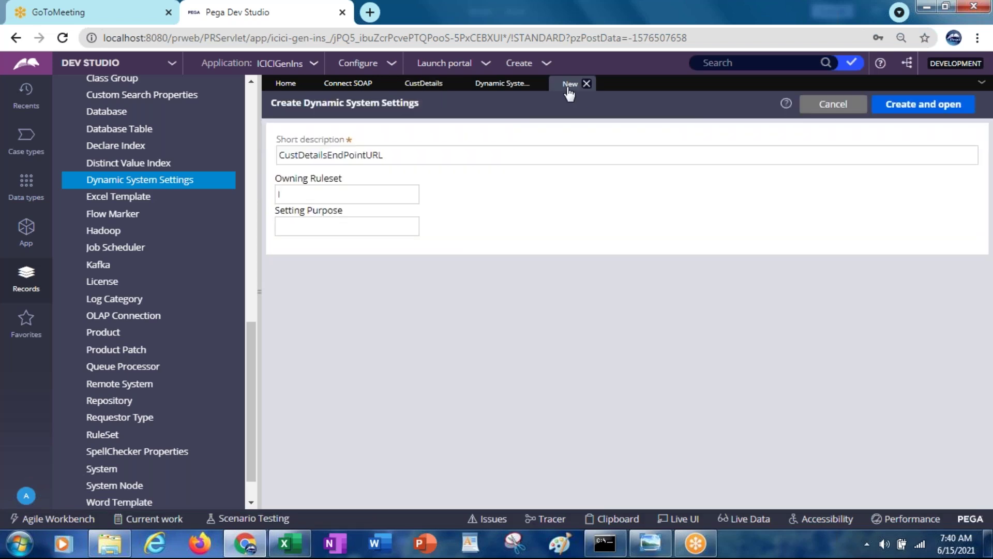
pyautogui.click(300, 195)
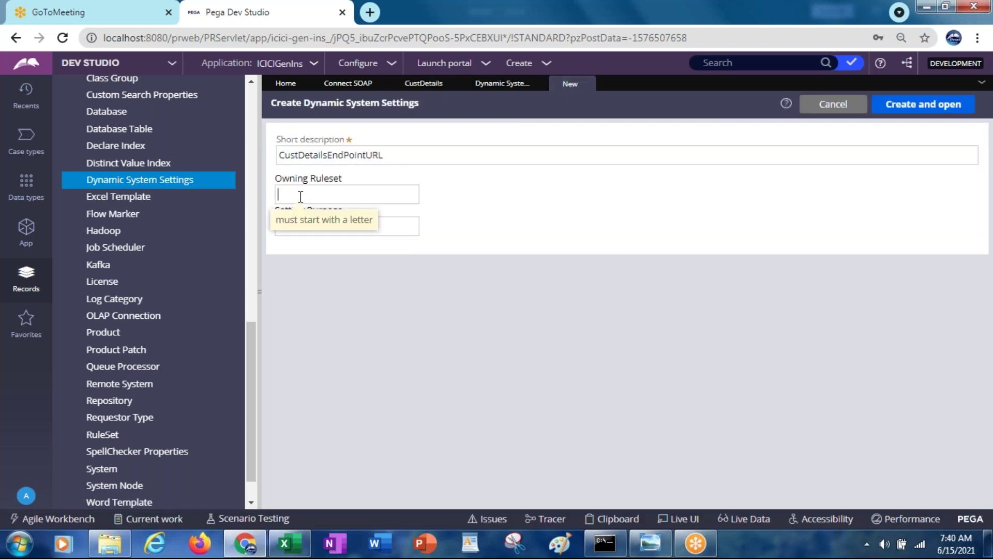
pyautogui.hotkey('ctrl', 'v')
pyautogui.press('Tab')
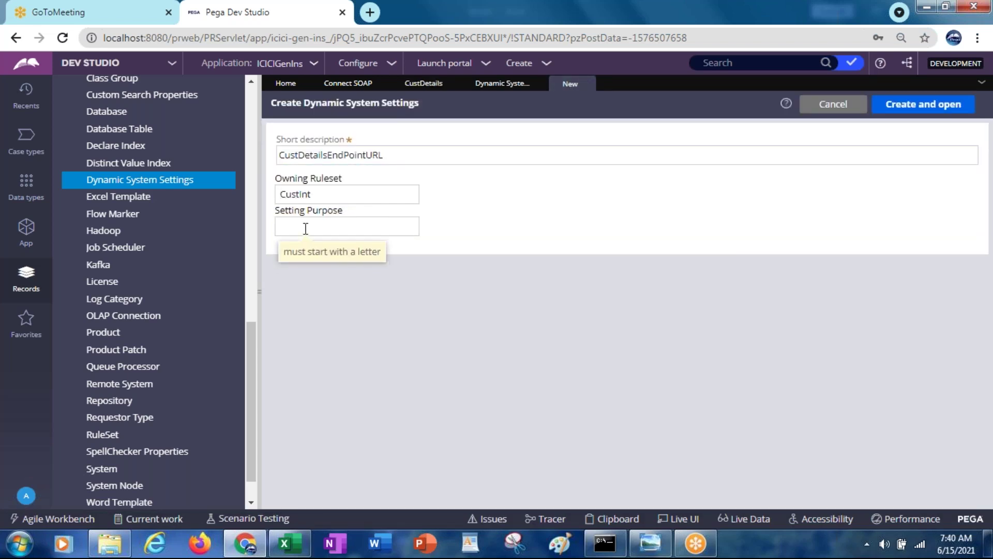
# Reuse the short description CustDetailsEndPointURL as the setting purpose, and create and open the record
pyautogui.click(346, 153)
pyautogui.doubleClick(346, 151)
pyautogui.hotkey('ctrl', 'c')
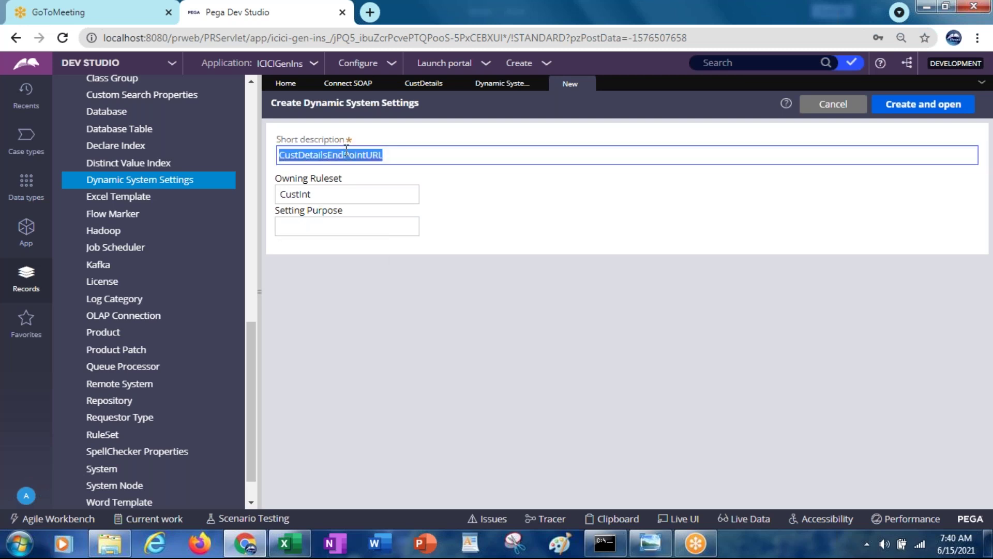
pyautogui.click(314, 224)
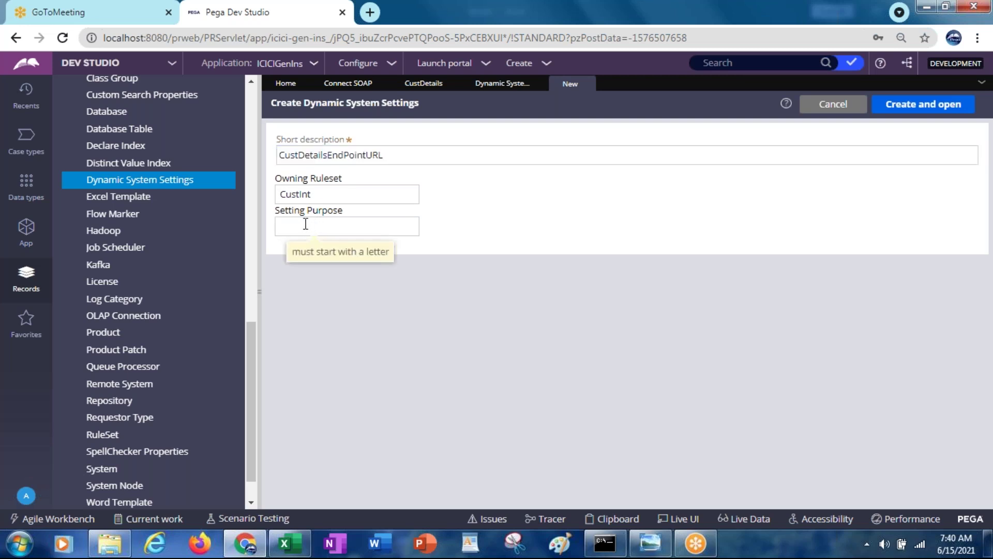
pyautogui.hotkey('ctrl', 'v')
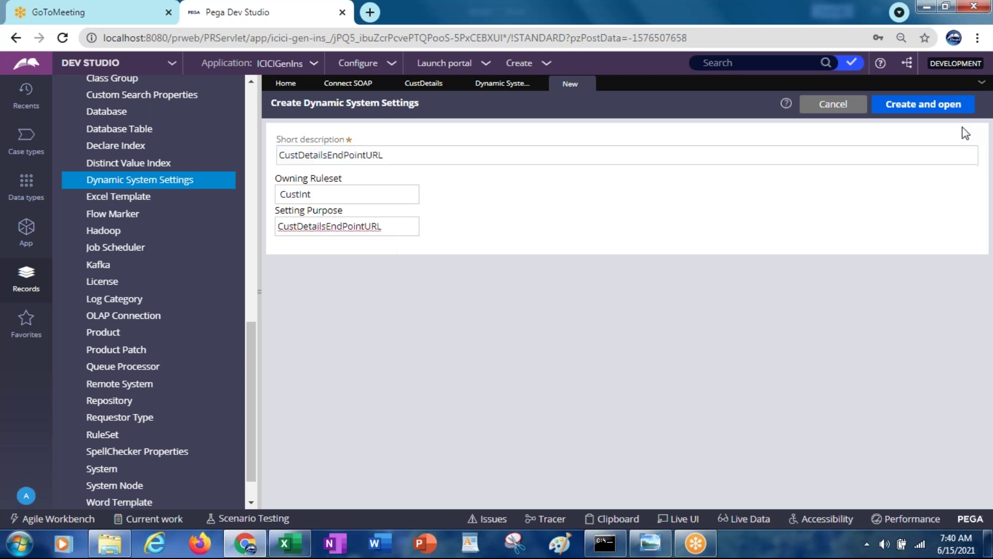
pyautogui.click(911, 108)
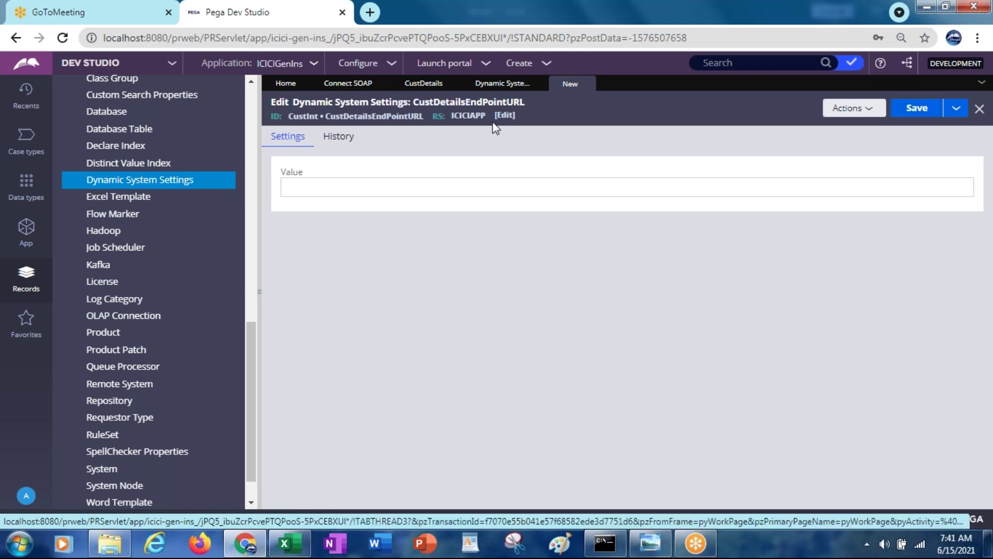
pyautogui.click(422, 86)
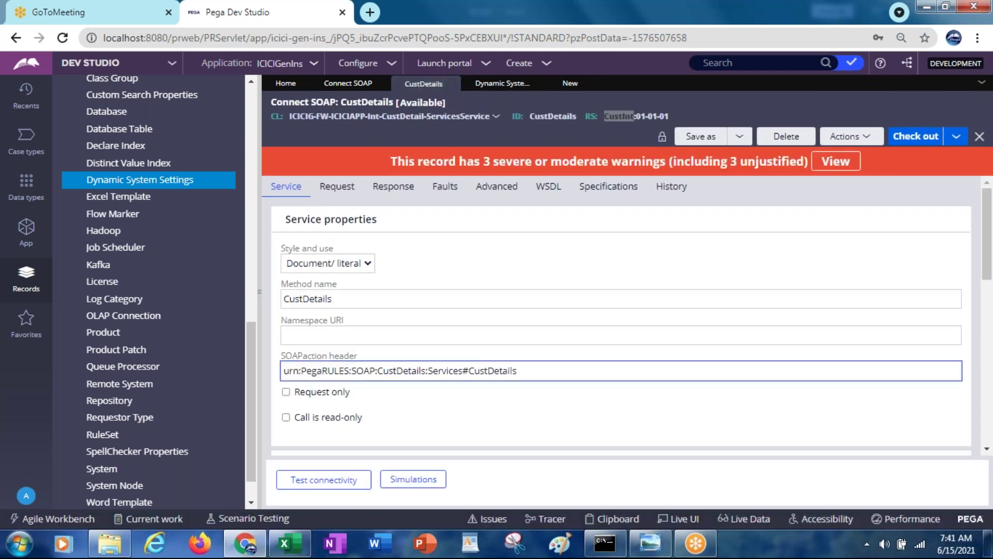
pyautogui.moveTo(988, 262); pyautogui.dragTo(988, 371)
pyautogui.tripleClick(348, 303)
pyautogui.hotkey('ctrl', 'c')
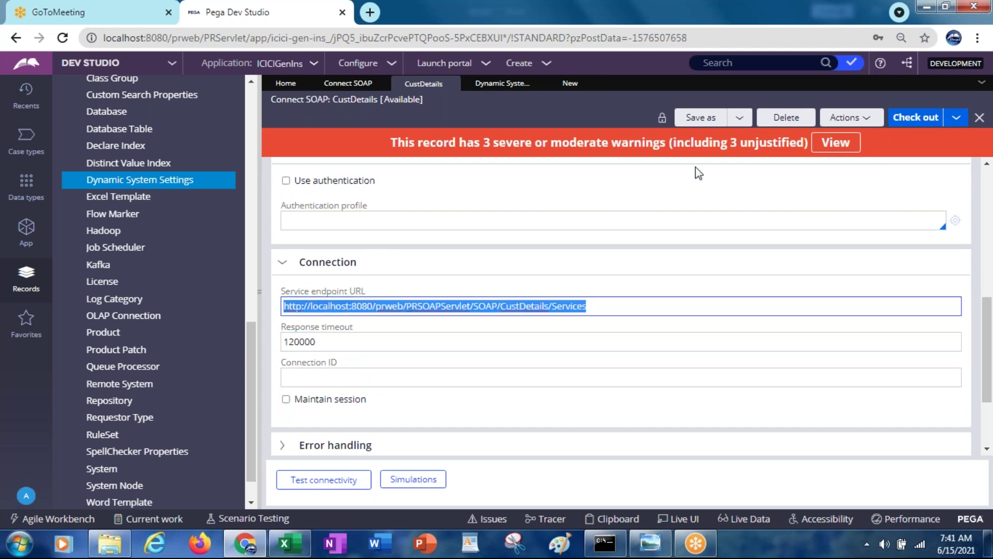
pyautogui.click(571, 87)
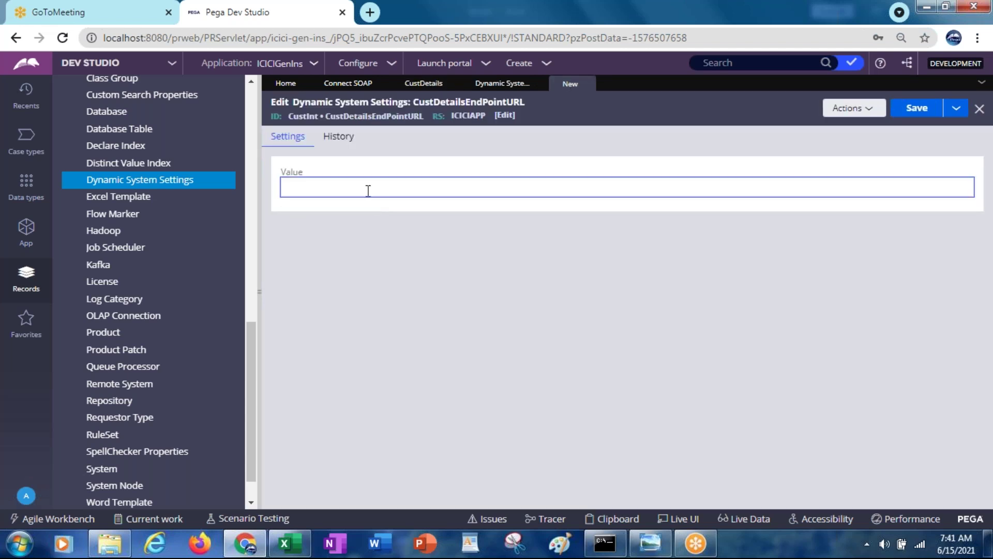
pyautogui.click(365, 188)
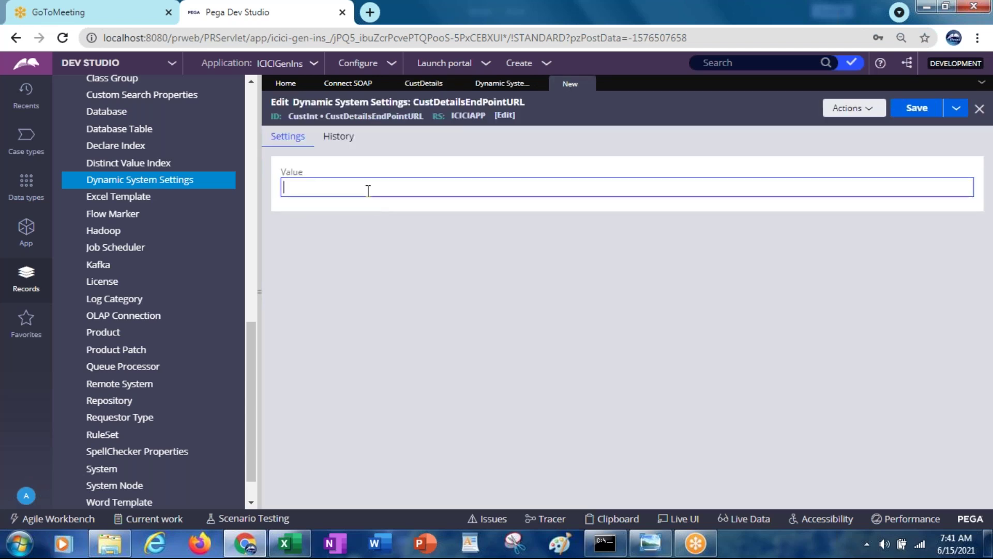
pyautogui.hotkey('ctrl', 'v')
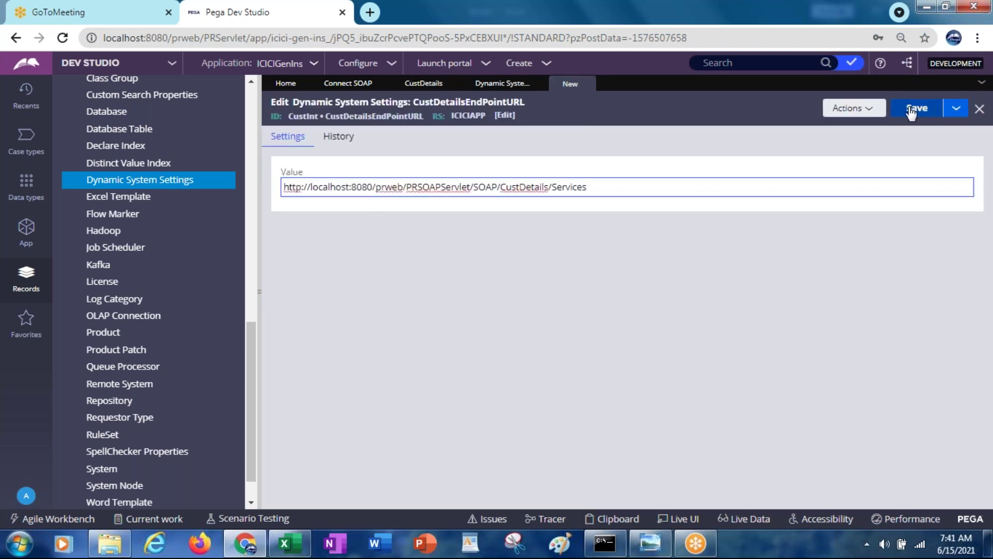
pyautogui.click(911, 110)
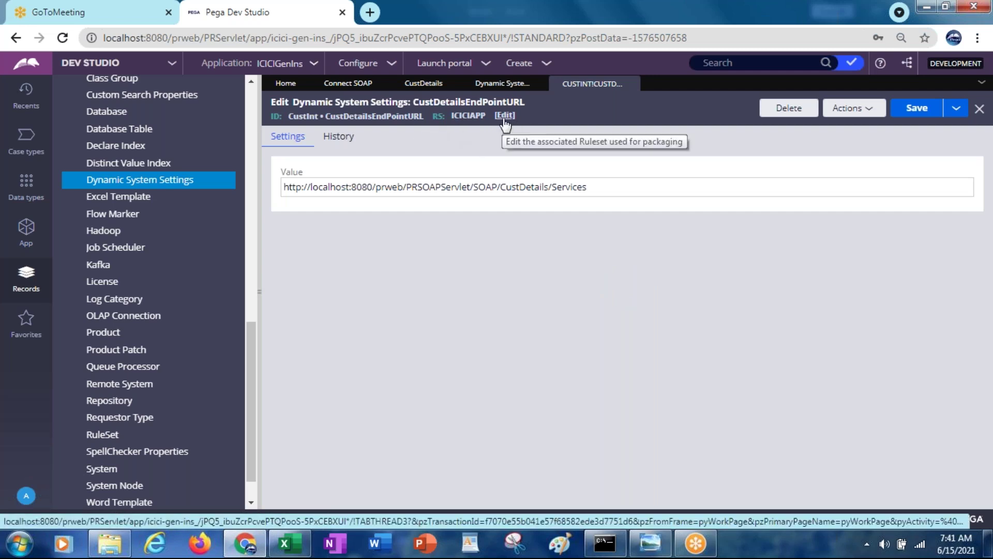
# Return to the CustDetails SOAP connector, locate its service endpoint URL, and check out the connector for editing
pyautogui.click(414, 191)
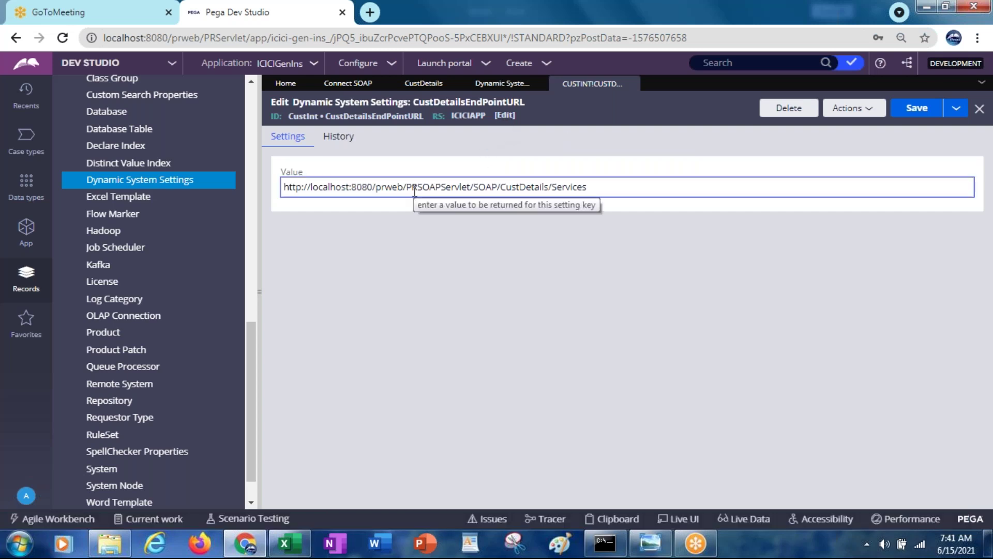
pyautogui.tripleClick(414, 190)
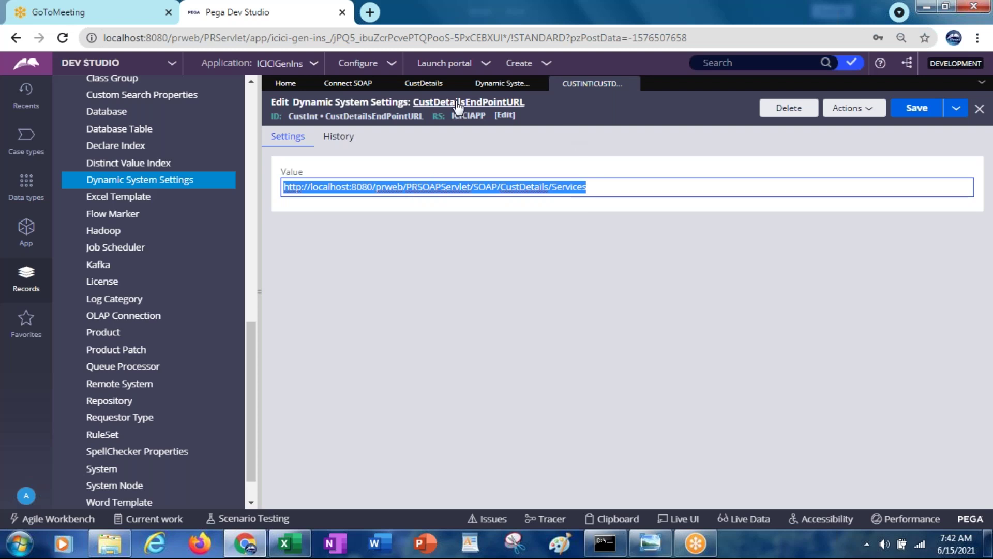
pyautogui.click(428, 87)
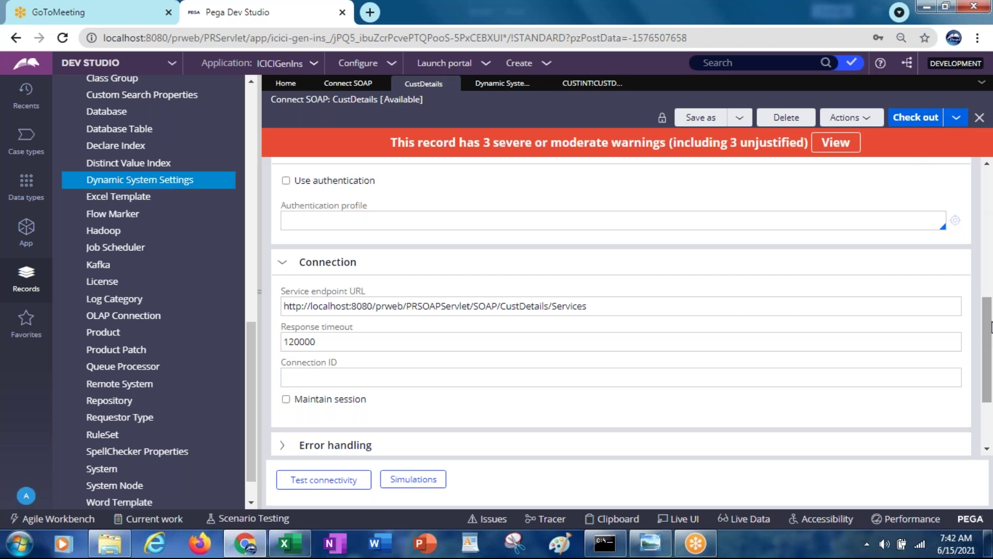
pyautogui.moveTo(988, 326); pyautogui.dragTo(991, 427)
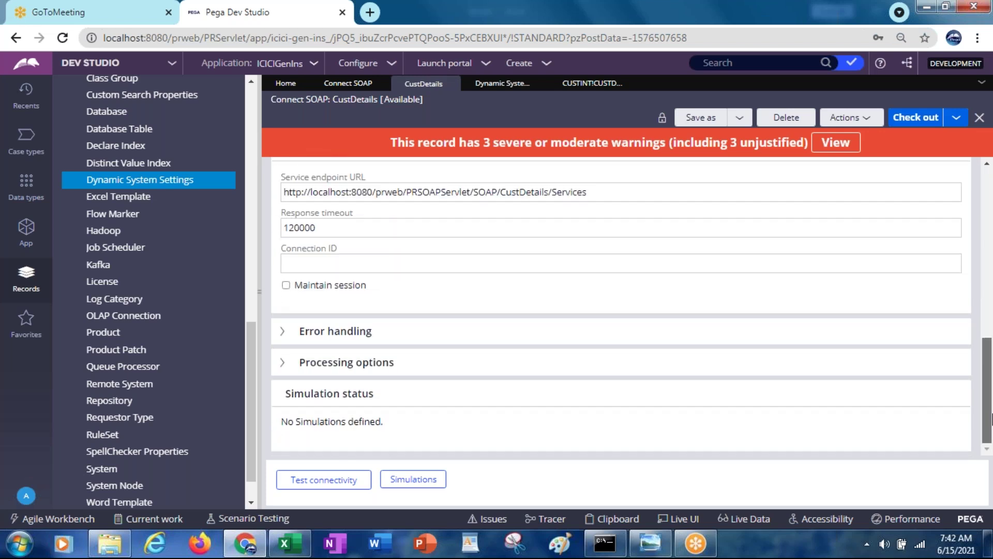
pyautogui.moveTo(989, 364); pyautogui.dragTo(990, 308)
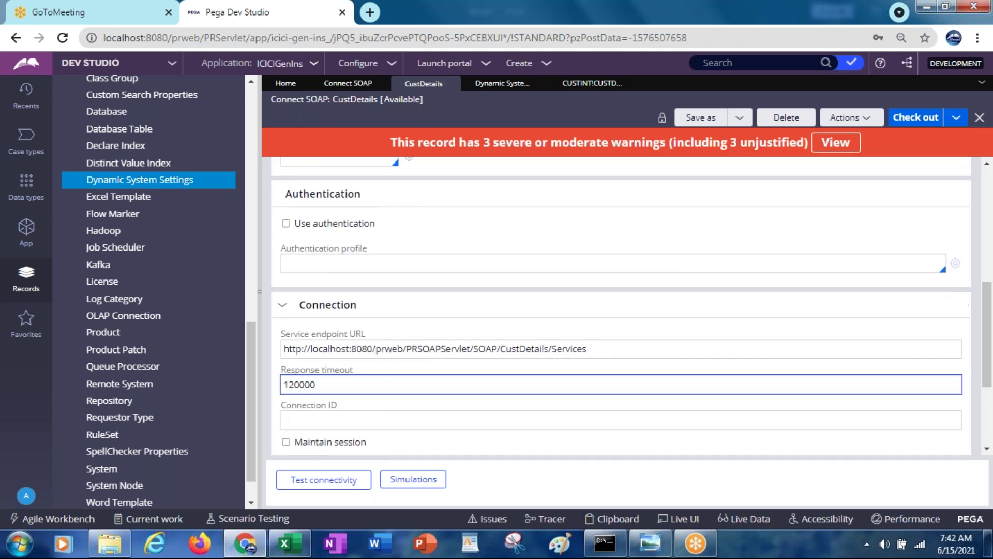
pyautogui.click(528, 346)
pyautogui.doubleClick(528, 348)
pyautogui.click(527, 348)
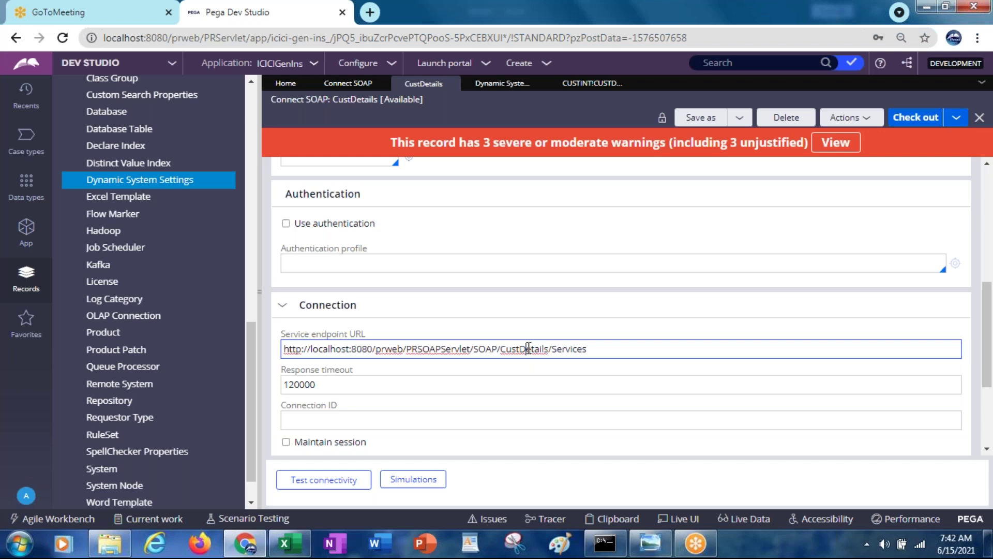
pyautogui.click(913, 124)
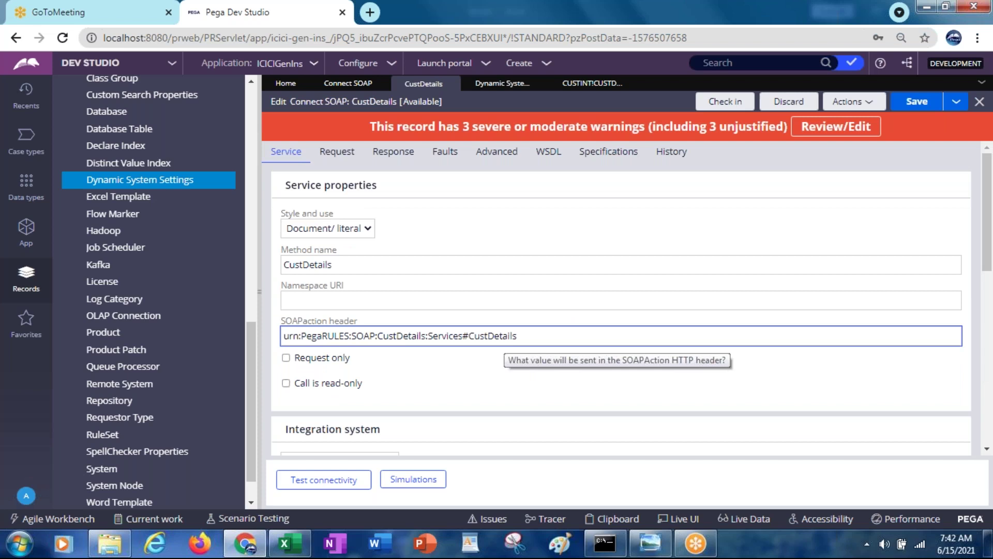
pyautogui.moveTo(987, 264); pyautogui.dragTo(989, 369)
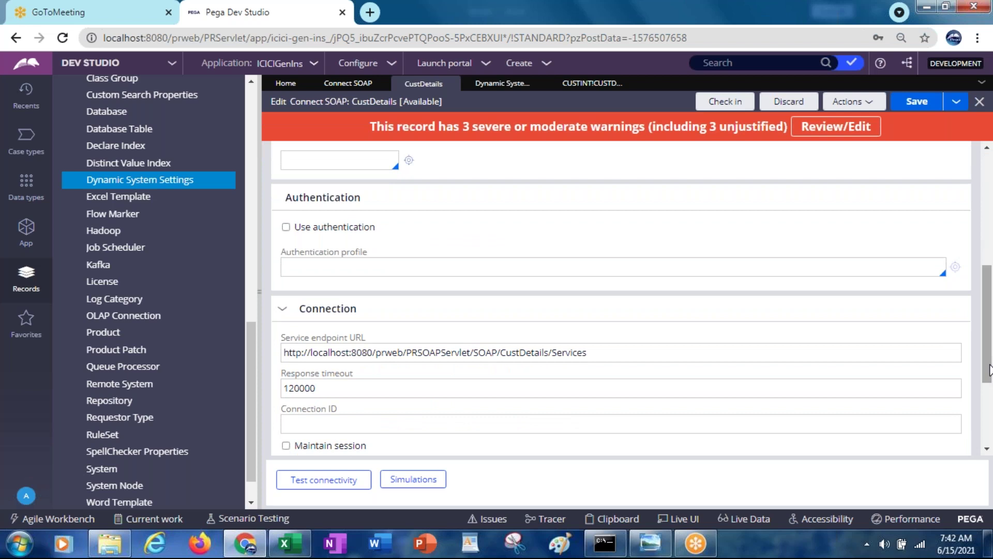
pyautogui.tripleClick(429, 353)
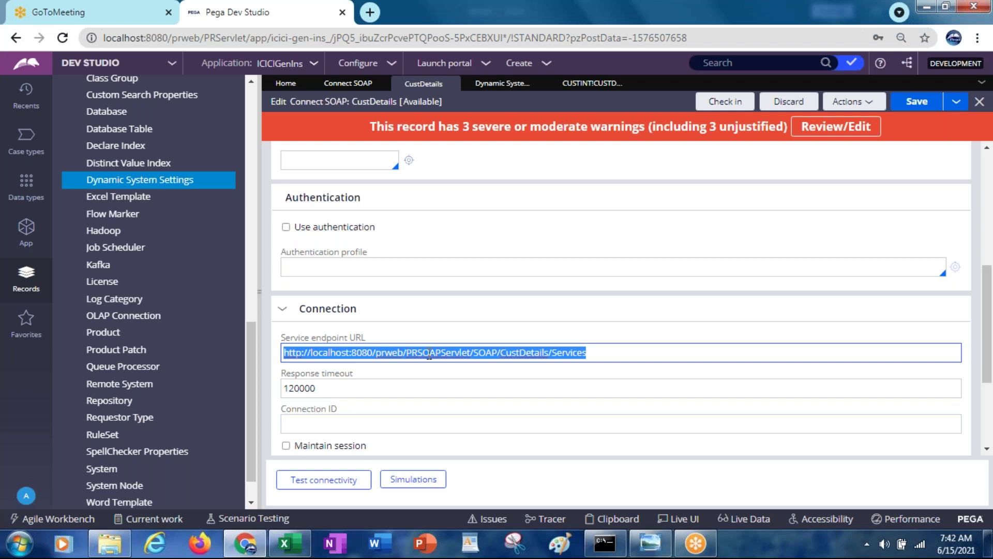
pyautogui.write('@GE')
pyautogui.press('BackSpace')
pyautogui.press('BackSpace')
pyautogui.press('BackSpace')
pyautogui.write('@ge')
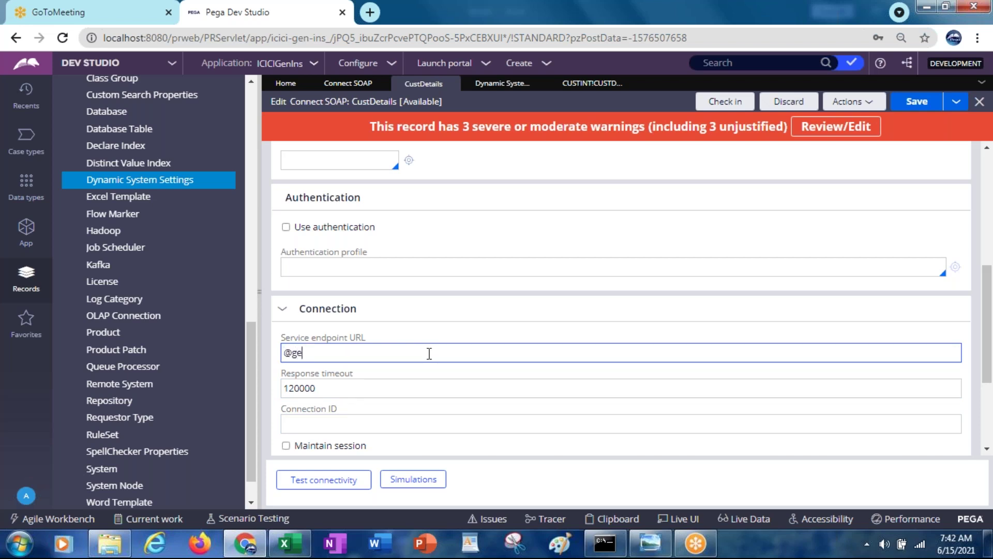
pyautogui.write('tDataSyus')
pyautogui.press('BackSpace')
pyautogui.write('stemSettings')
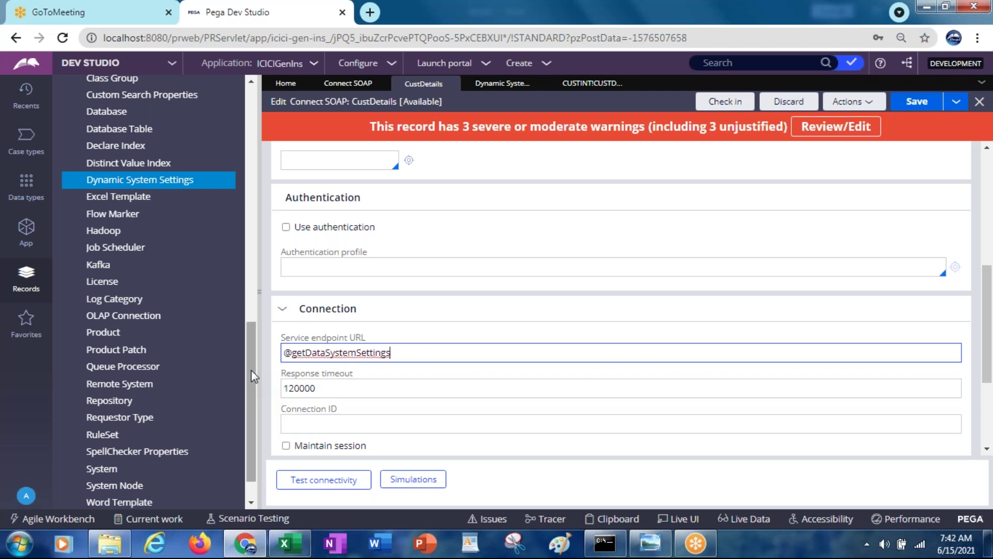
# Find and open the activity TestActivity among the technical rules of the pinned class ICICIG-FW-ICICIAPP-Work
pyautogui.moveTo(250, 369); pyautogui.dragTo(241, 107)
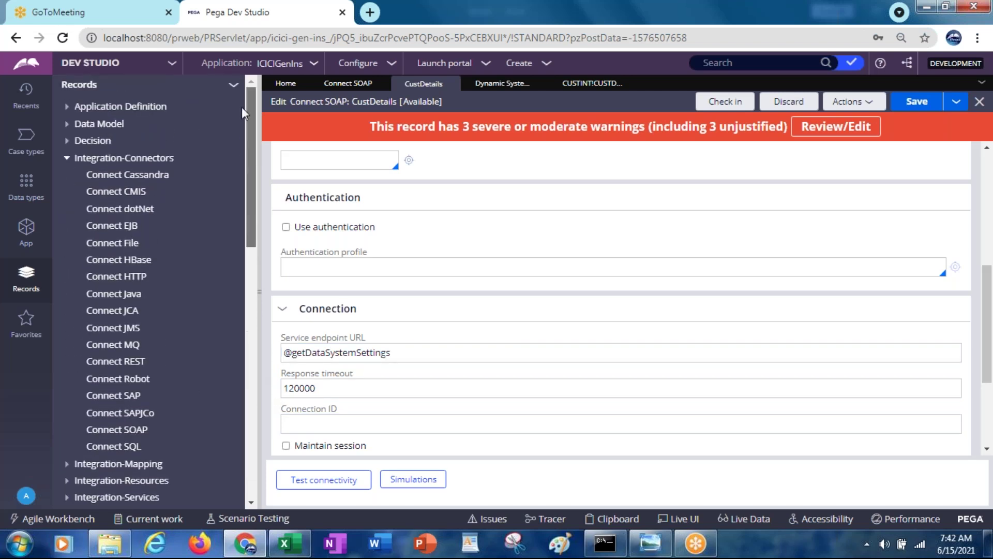
pyautogui.click(30, 95)
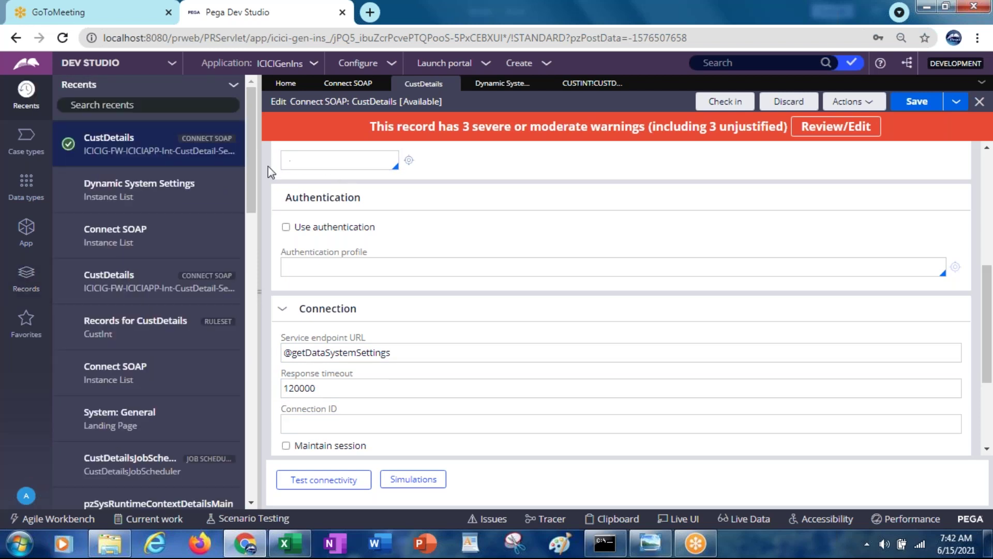
pyautogui.moveTo(254, 162); pyautogui.dragTo(257, 470)
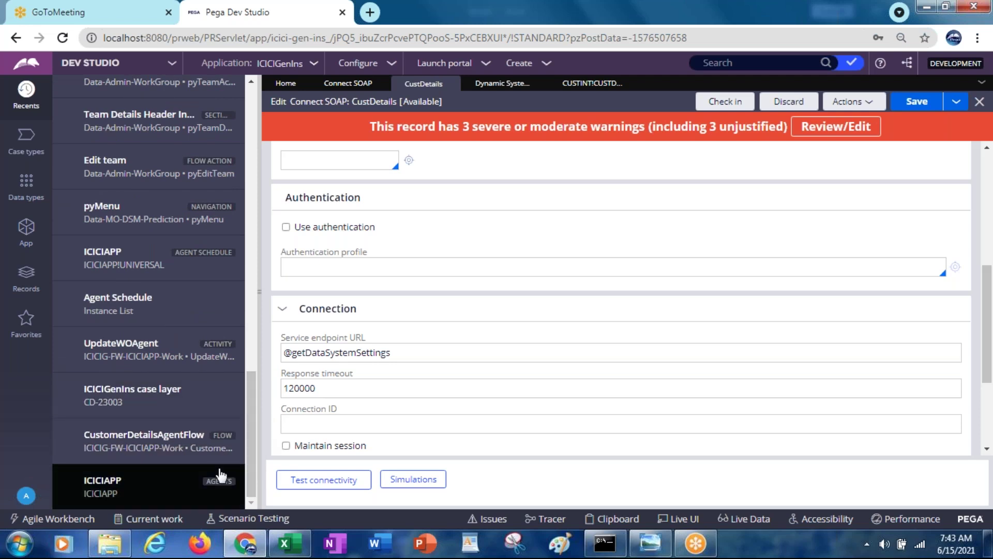
pyautogui.click(25, 225)
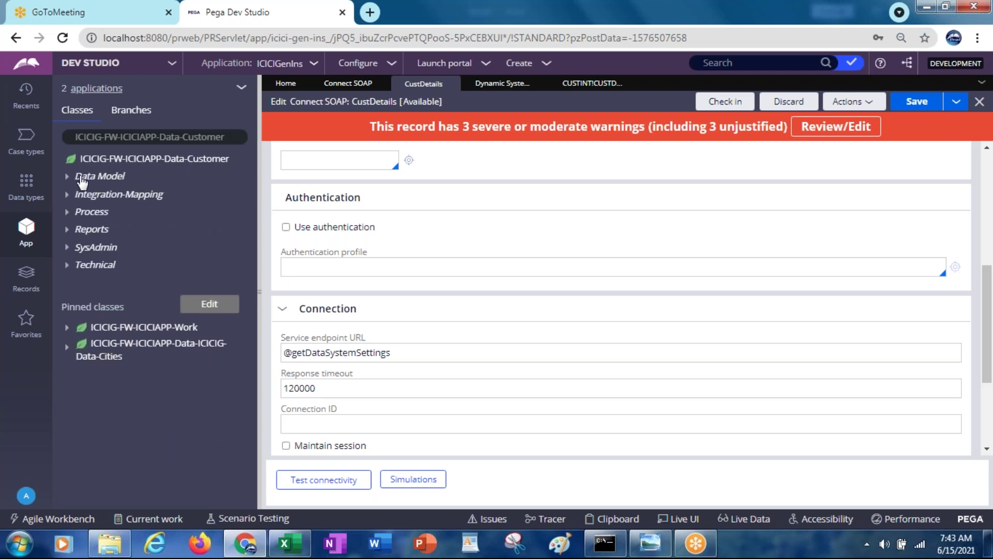
pyautogui.click(68, 331)
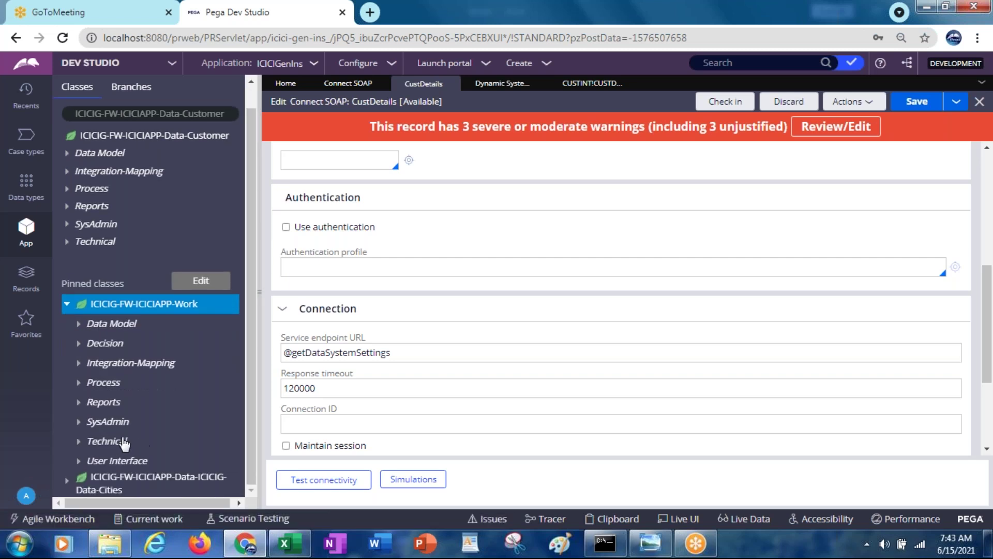
pyautogui.click(80, 443)
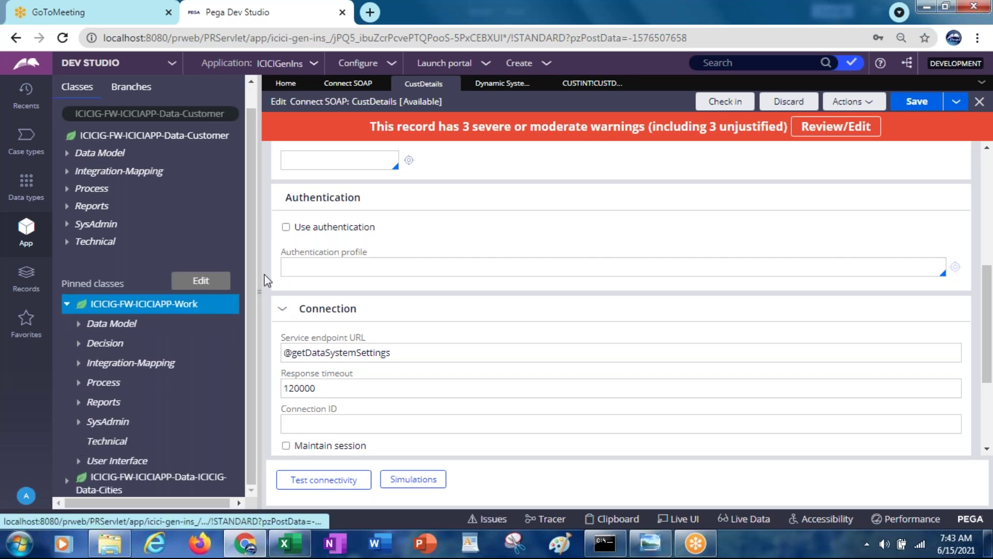
pyautogui.moveTo(250, 265); pyautogui.dragTo(250, 387)
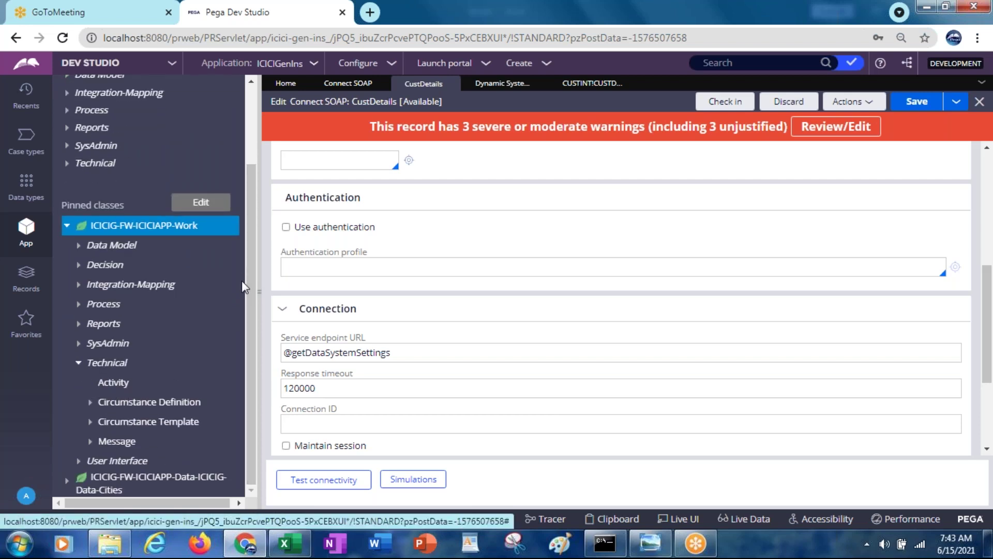
pyautogui.moveTo(250, 288); pyautogui.dragTo(250, 422)
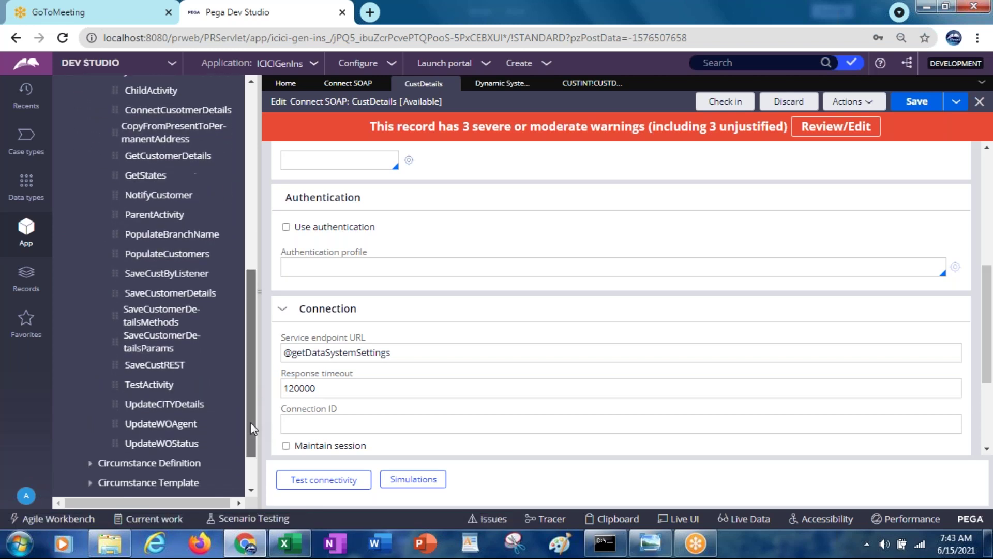
pyautogui.click(157, 386)
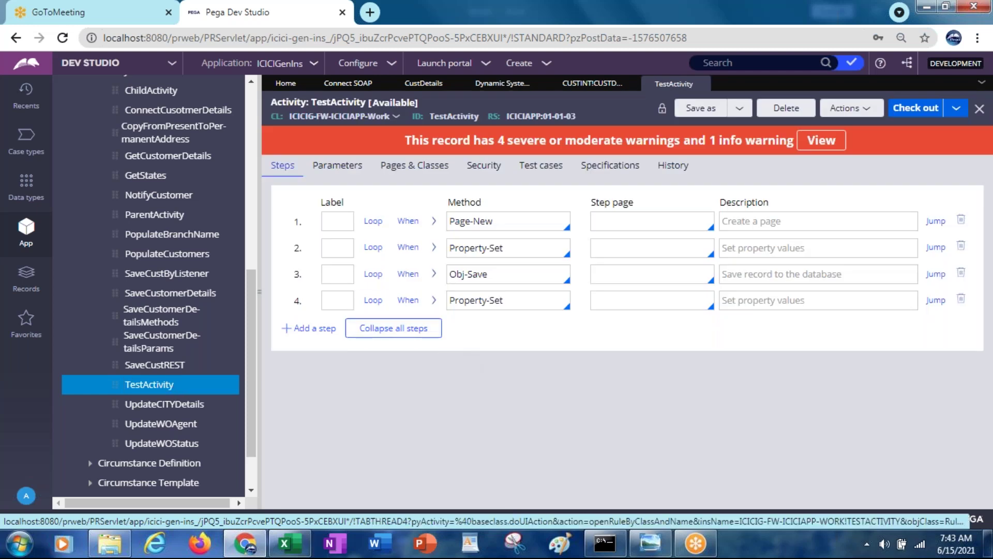
# Add a fifth step to TestActivity and set its method to Property-Set
pyautogui.click(317, 330)
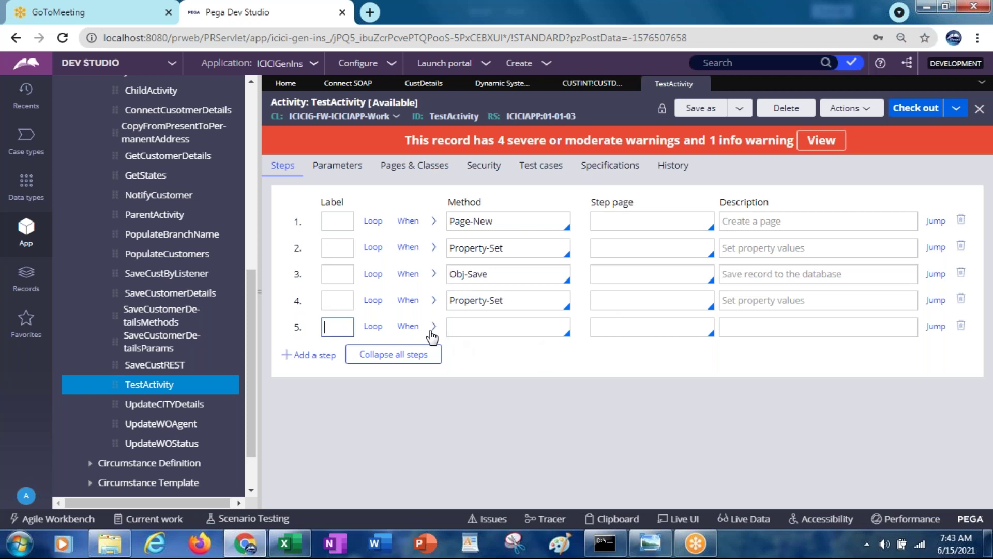
pyautogui.click(480, 325)
pyautogui.write('property')
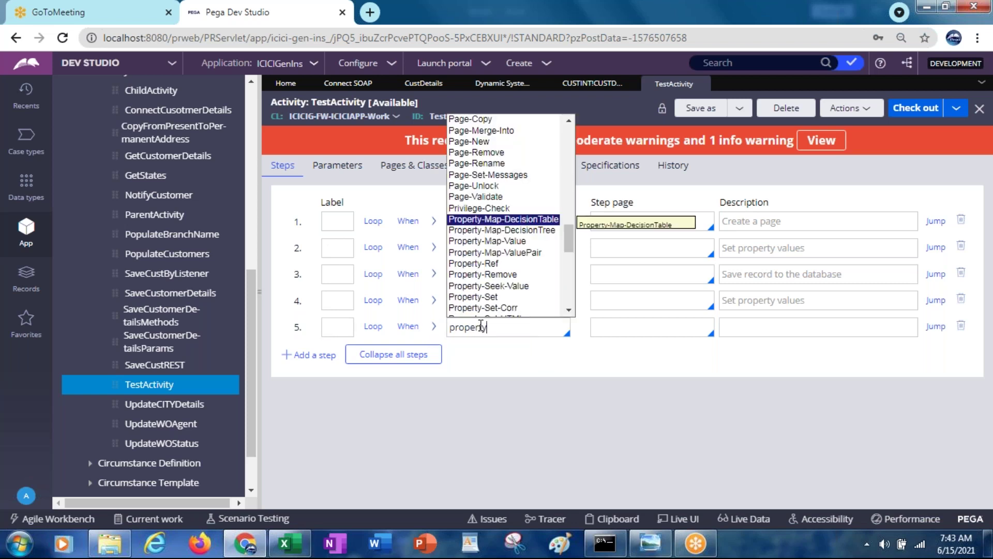
pyautogui.write('-se')
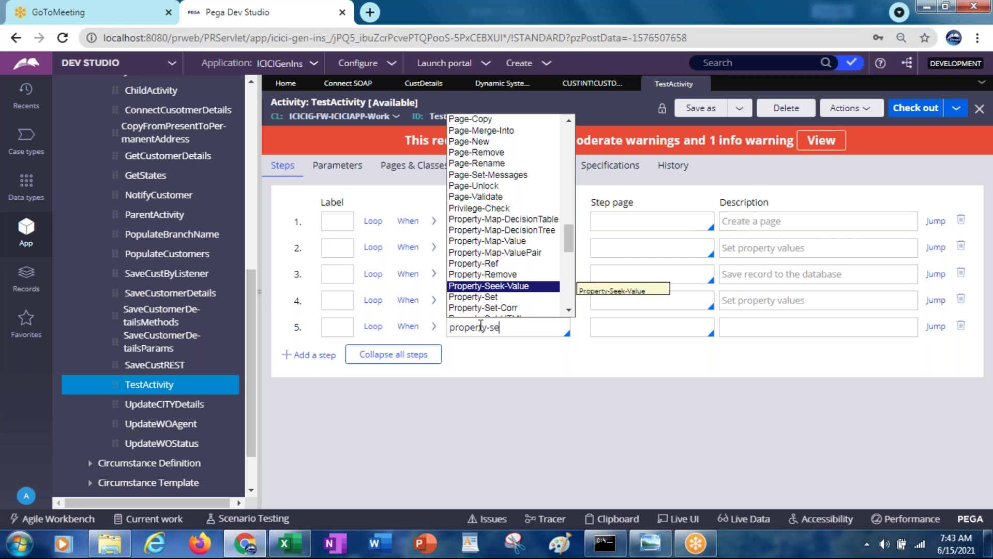
pyautogui.press('Down')
pyautogui.press('Return')
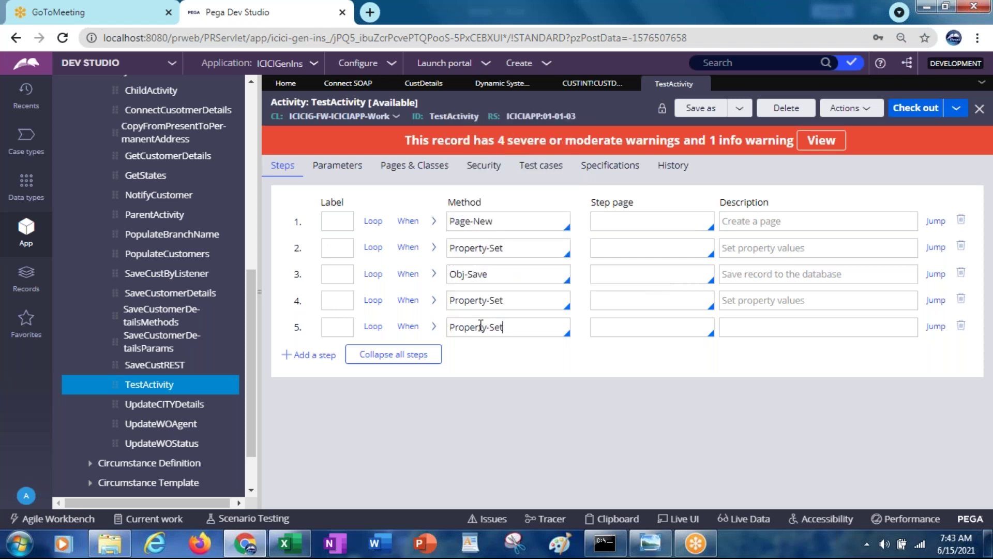
# Expand the fifth step's method parameters and open the expression builder for its PropertiesName
pyautogui.click(433, 327)
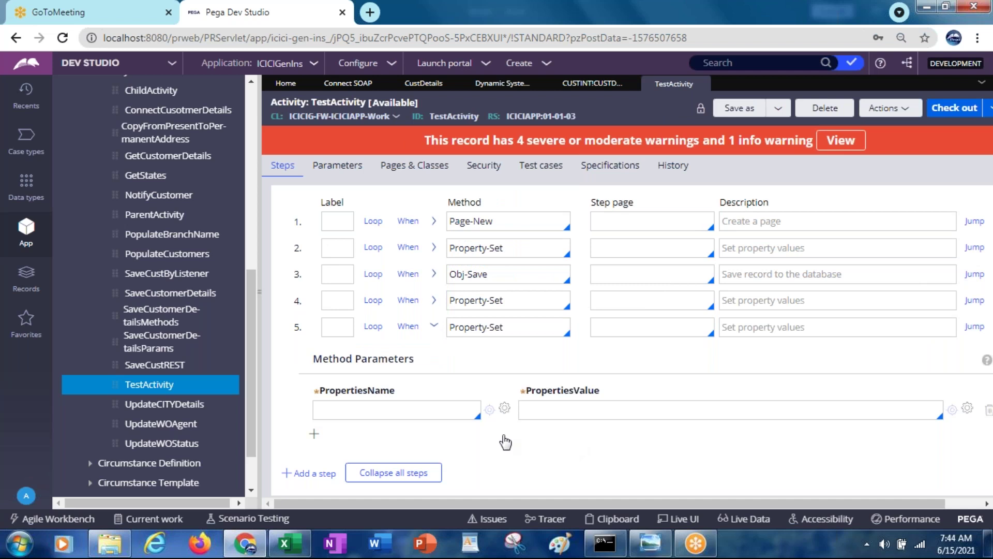
pyautogui.click(502, 414)
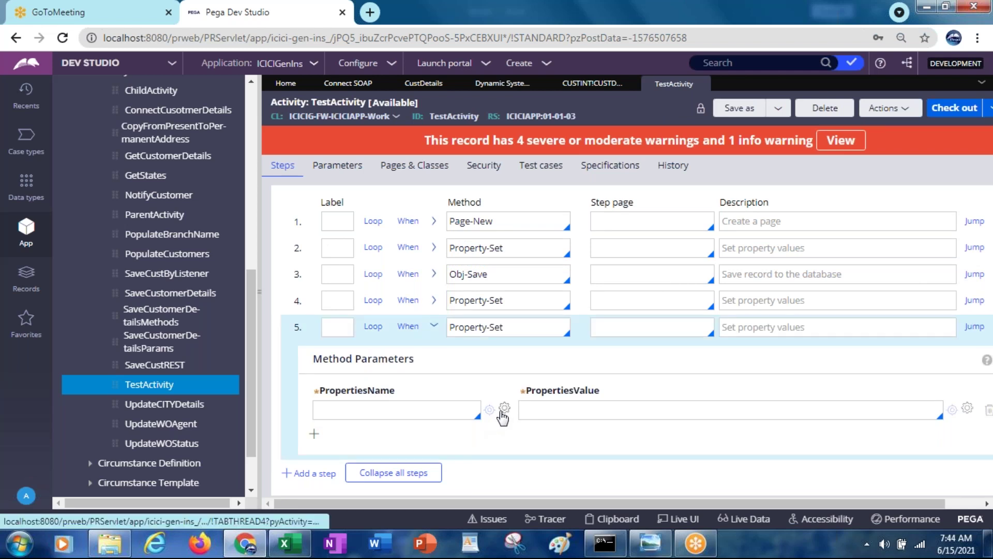
pyautogui.click(502, 414)
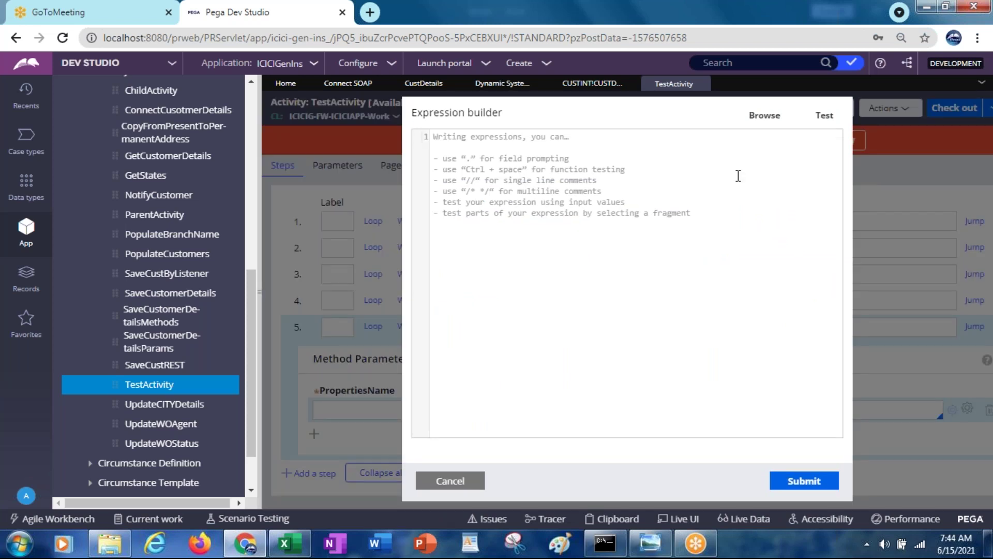
# Browse the expression functions for "datasyste" and insert the getDataSystemSetting function from the Utilities library into the expression
pyautogui.click(756, 116)
pyautogui.click(396, 150)
pyautogui.write('datasyste')
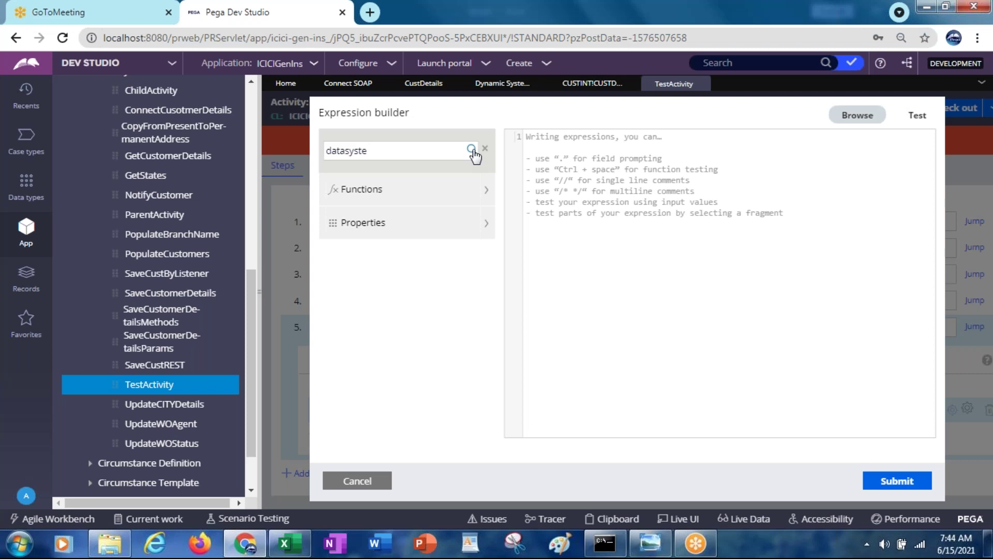
pyautogui.click(472, 150)
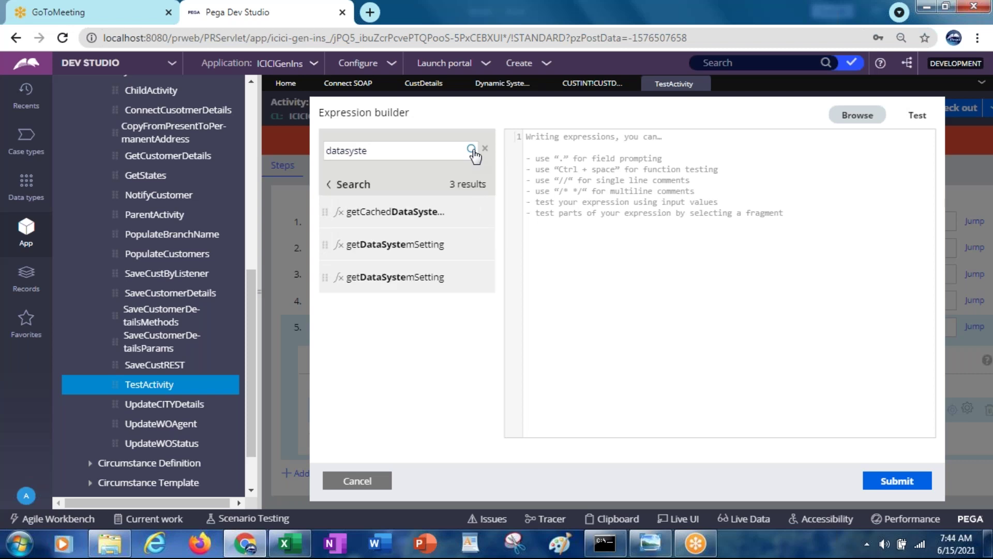
pyautogui.doubleClick(364, 253)
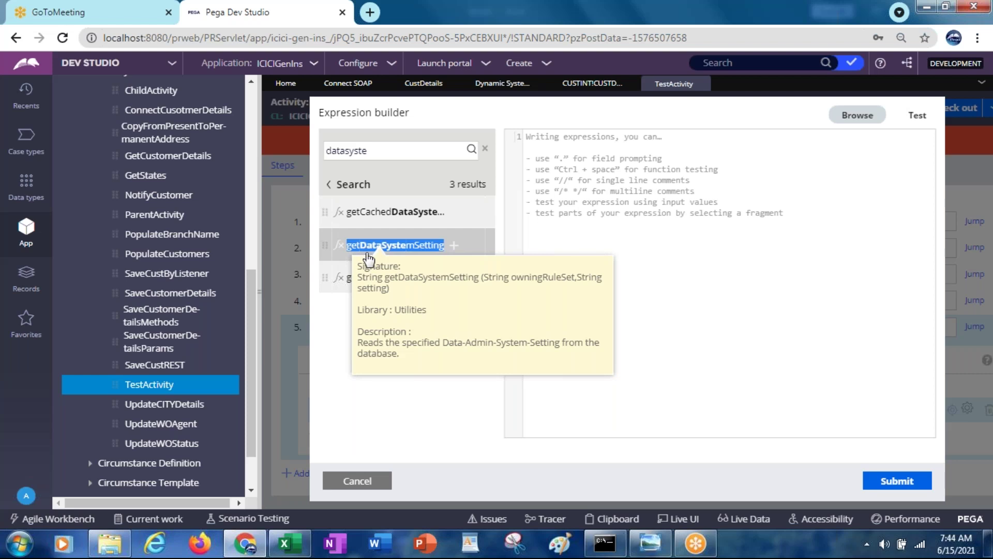
pyautogui.click(454, 251)
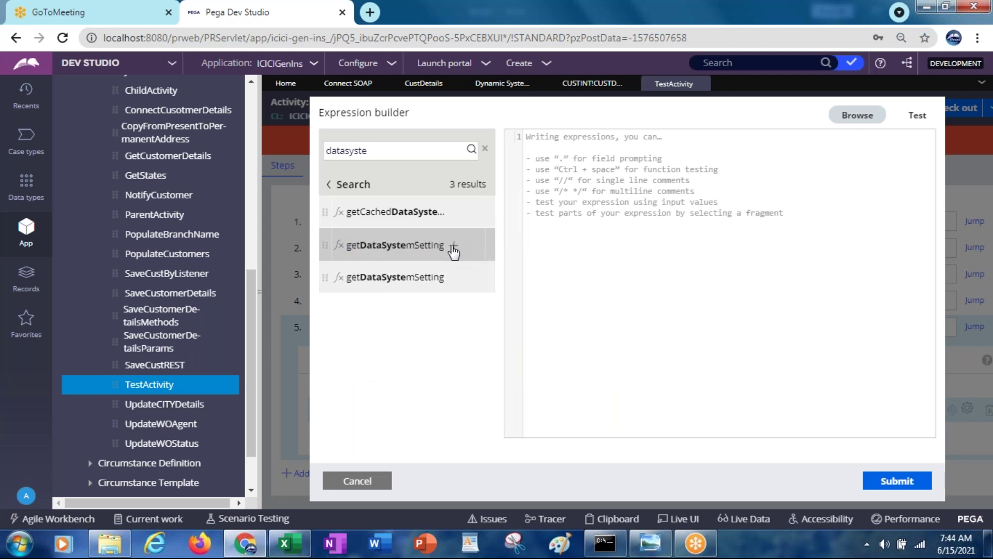
pyautogui.click(454, 248)
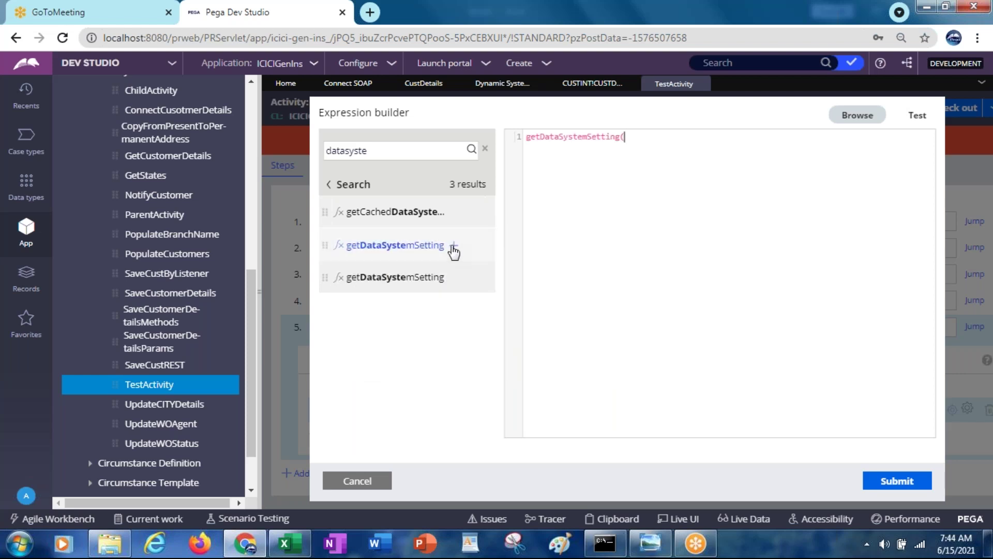
# Copy the owning ruleset CustInt from the CustDetailsEndPointURL setting and add it, followed by a comma, as the function's first argument
pyautogui.click(571, 85)
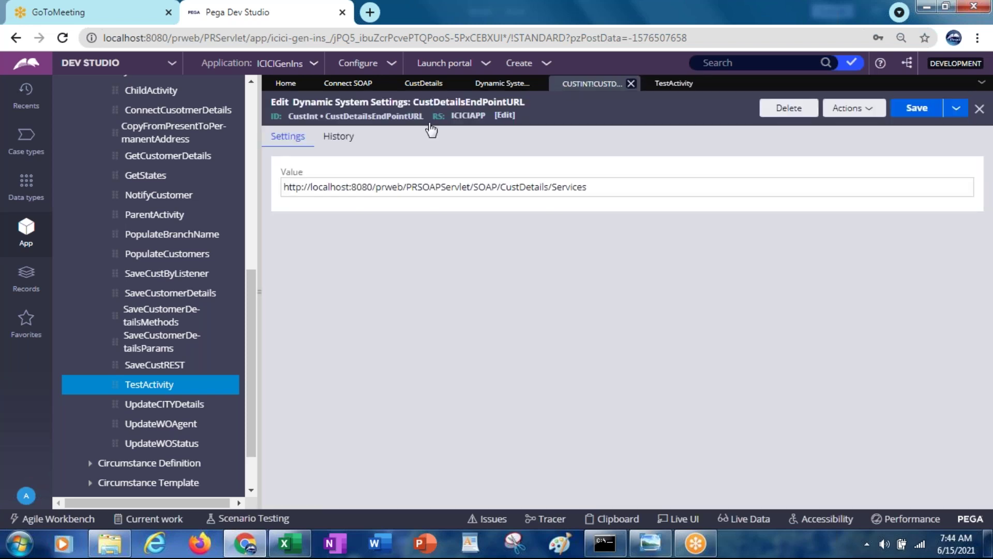
pyautogui.doubleClick(304, 116)
pyautogui.hotkey('ctrl', 'c')
pyautogui.click(668, 91)
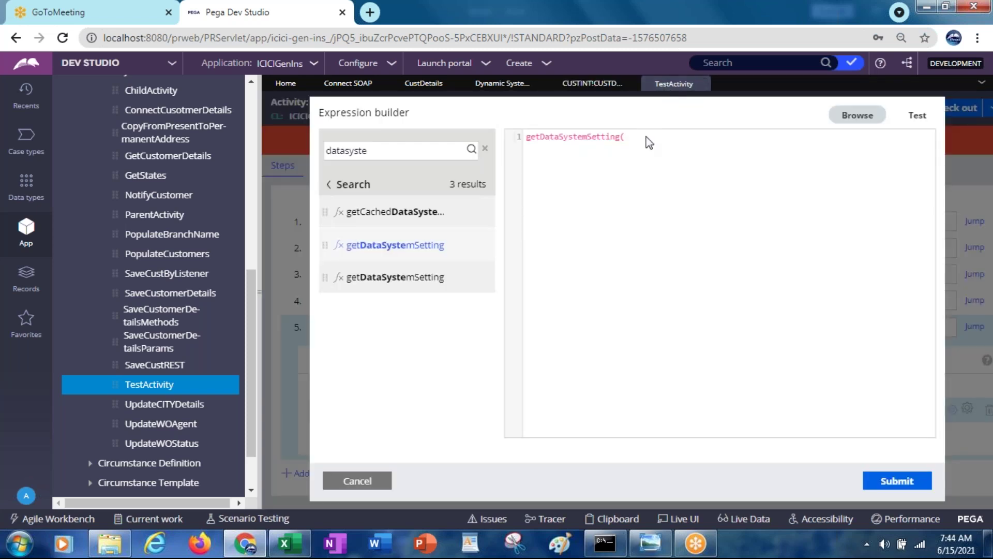
pyautogui.hotkey('ctrl', 'v')
pyautogui.write(',')
# Copy the purpose name CustDetailsEndPointURL from its Dynamic System Setting, add it as the function's second argument, and close the parenthesis
pyautogui.click(593, 84)
pyautogui.doubleClick(370, 116)
pyautogui.hotkey('ctrl', 'c')
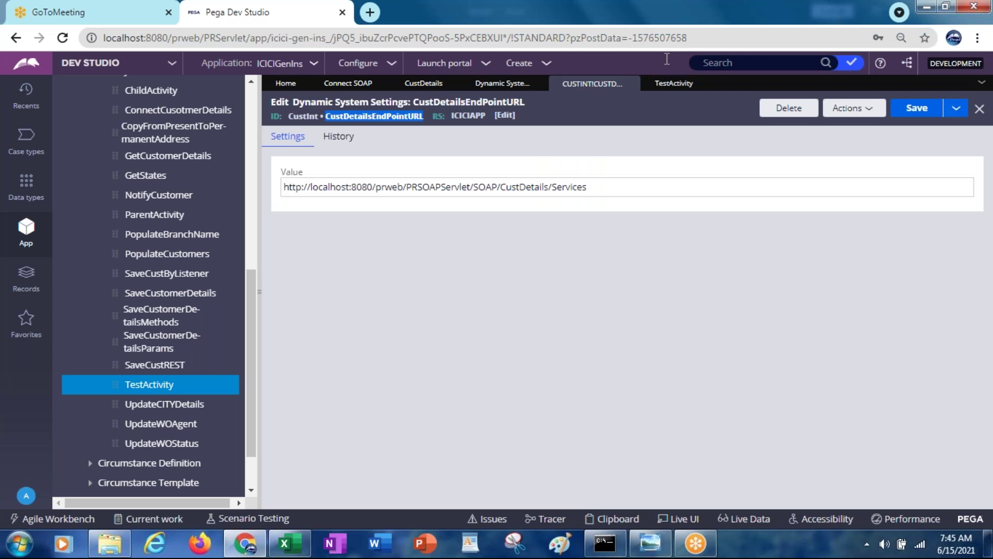
pyautogui.click(672, 88)
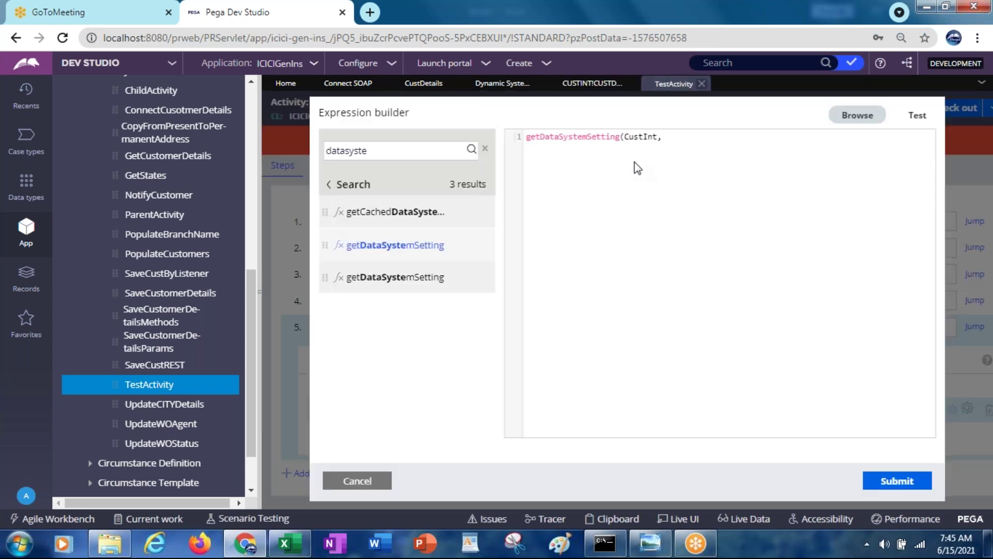
pyautogui.hotkey('ctrl', 'v')
pyautogui.write(')')
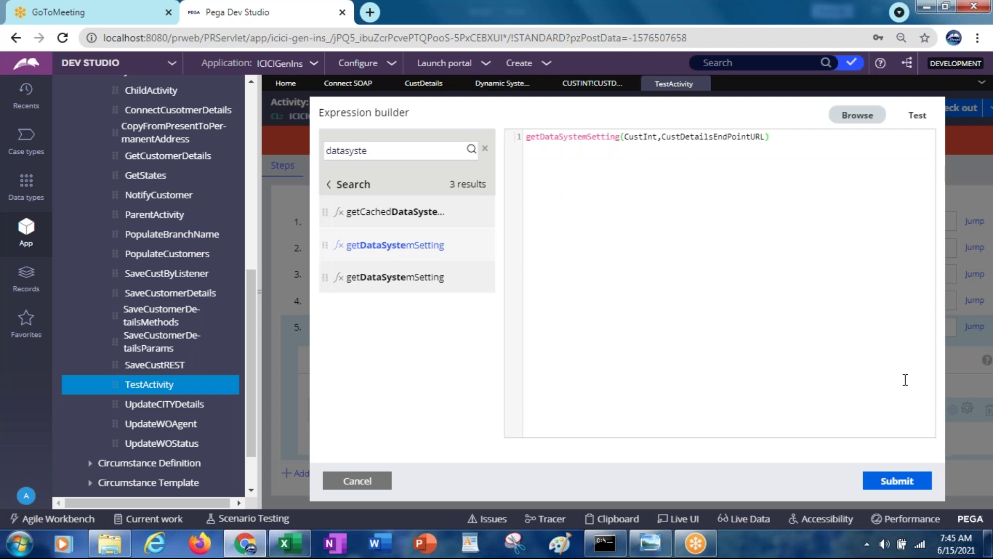
# Switch the expression builder to test mode and copy the full getDataSystemSetting(CustInt,CustDetailsEndPointURL) expression
pyautogui.click(898, 479)
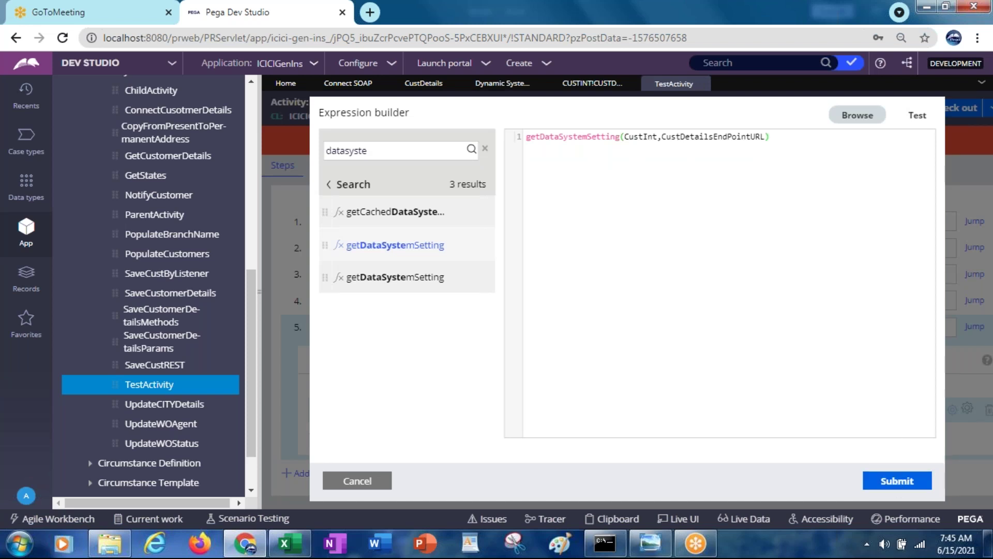
pyautogui.click(914, 119)
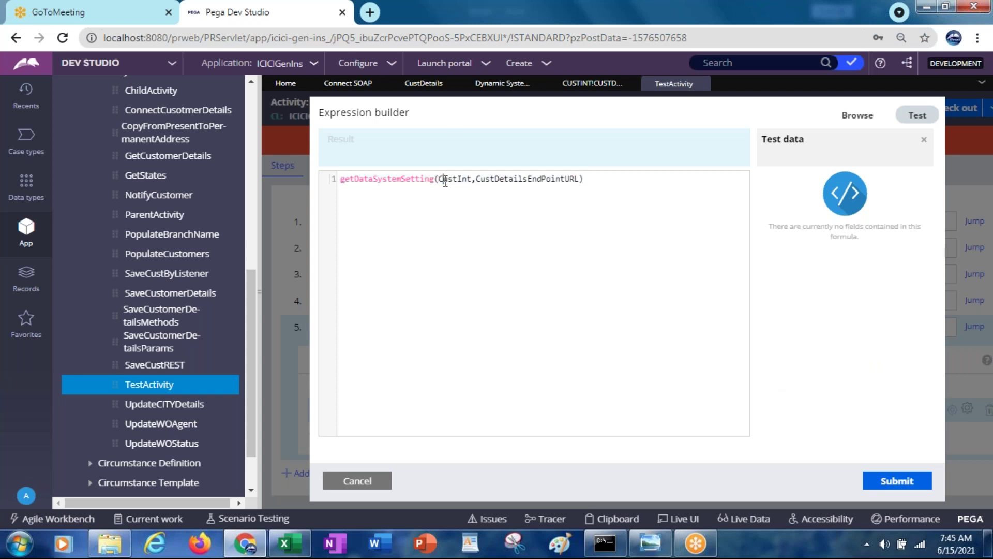
pyautogui.hotkey('ctrl', 'a')
pyautogui.hotkey('ctrl', 'c')
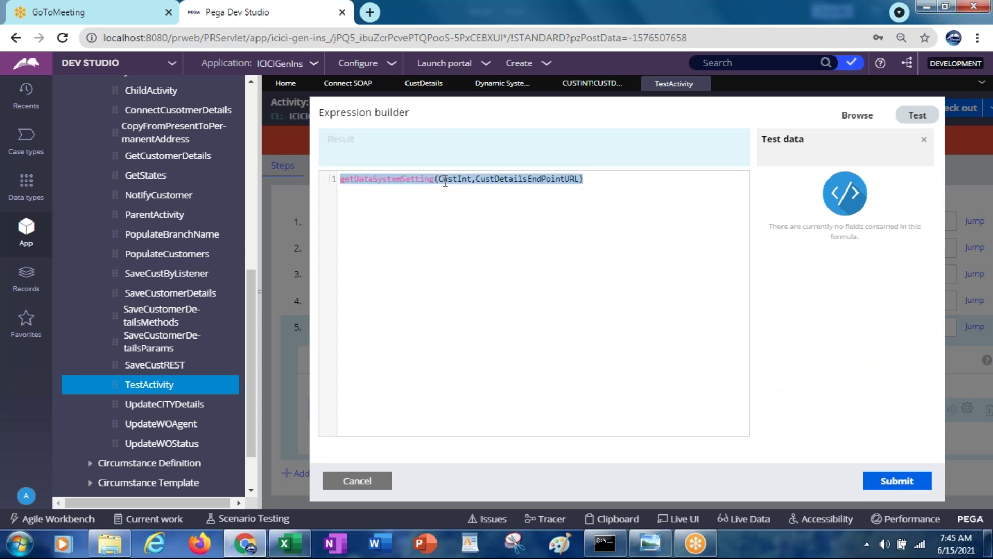
# Save the CustDetailsEndPointURL setting and refresh the Dynamic System Settings instance list
pyautogui.click(590, 88)
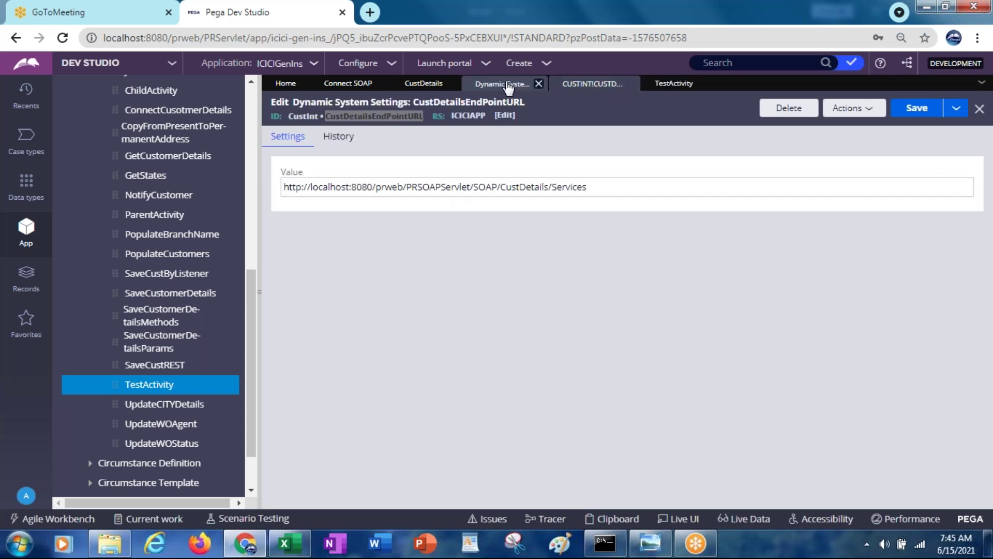
pyautogui.click(914, 112)
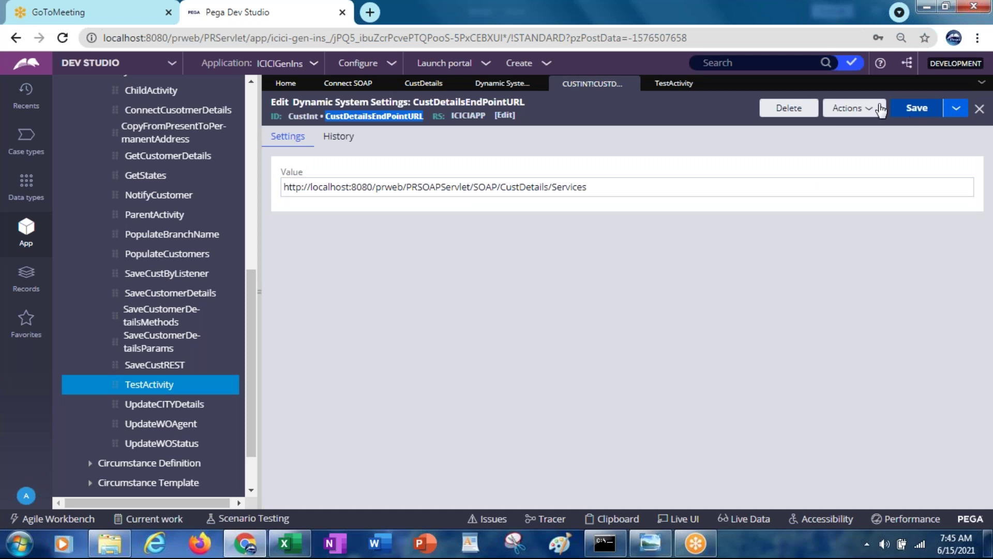
pyautogui.click(507, 89)
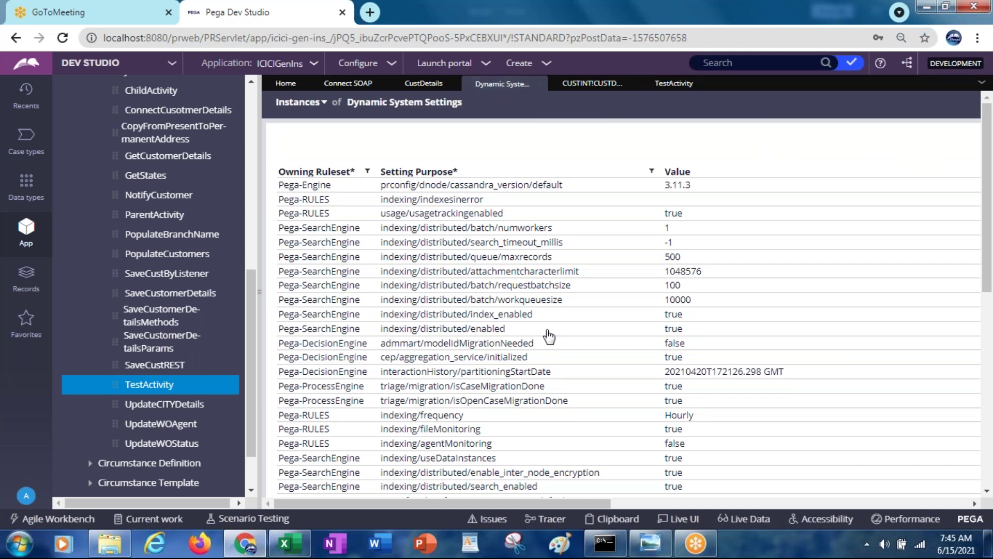
pyautogui.moveTo(525, 504); pyautogui.dragTo(885, 479)
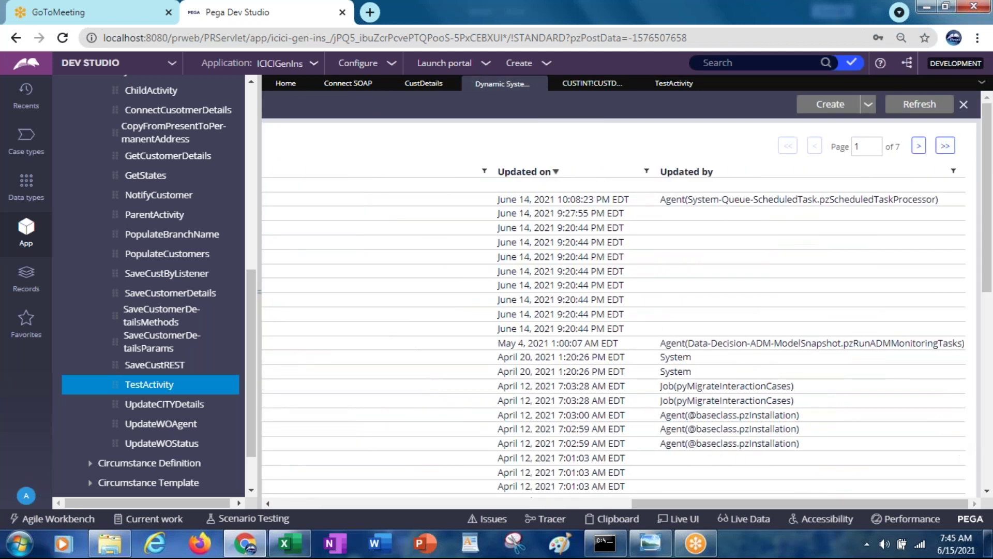
pyautogui.click(923, 108)
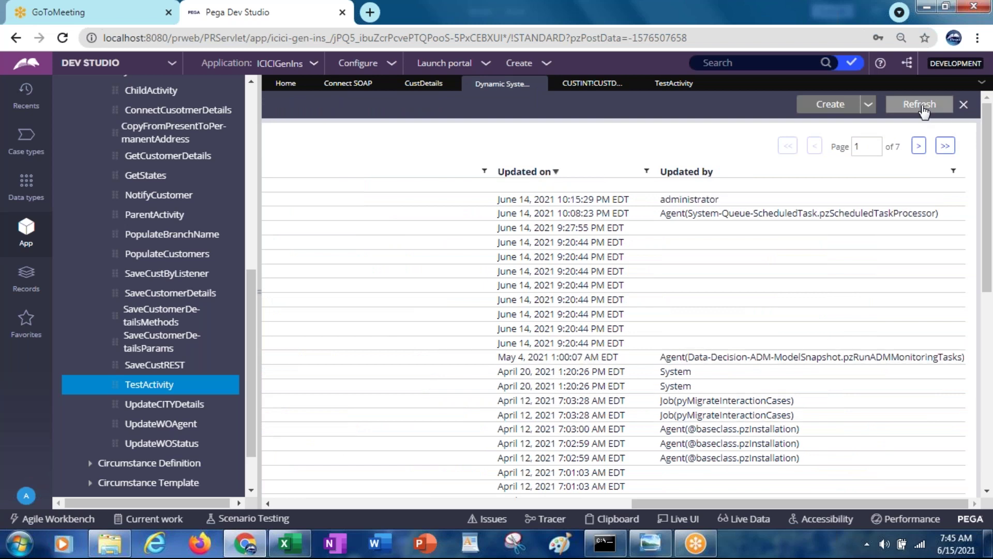
pyautogui.moveTo(679, 503); pyautogui.dragTo(289, 449)
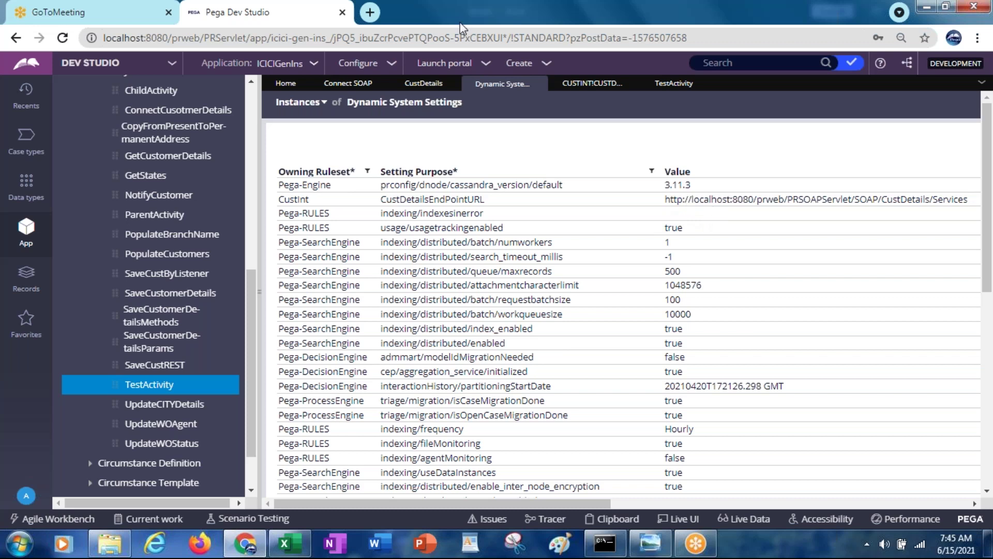
# Replace the CustDetails connector's service endpoint URL with the copied getDataSystemSetting(CustInt,CustDetailsEndPointURL) expression
pyautogui.click(425, 91)
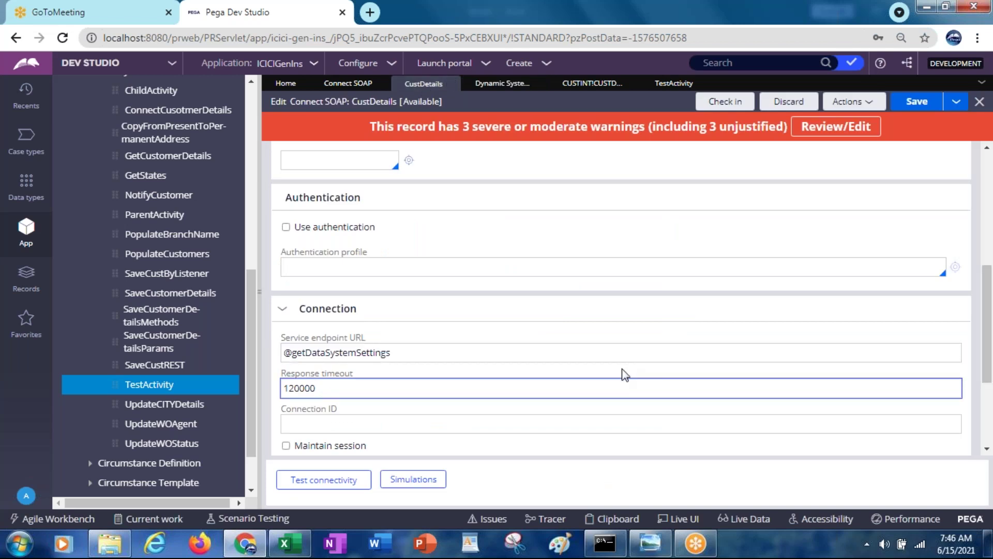
pyautogui.click(350, 353)
pyautogui.doubleClick(350, 353)
pyautogui.hotkey('ctrl', 'a')
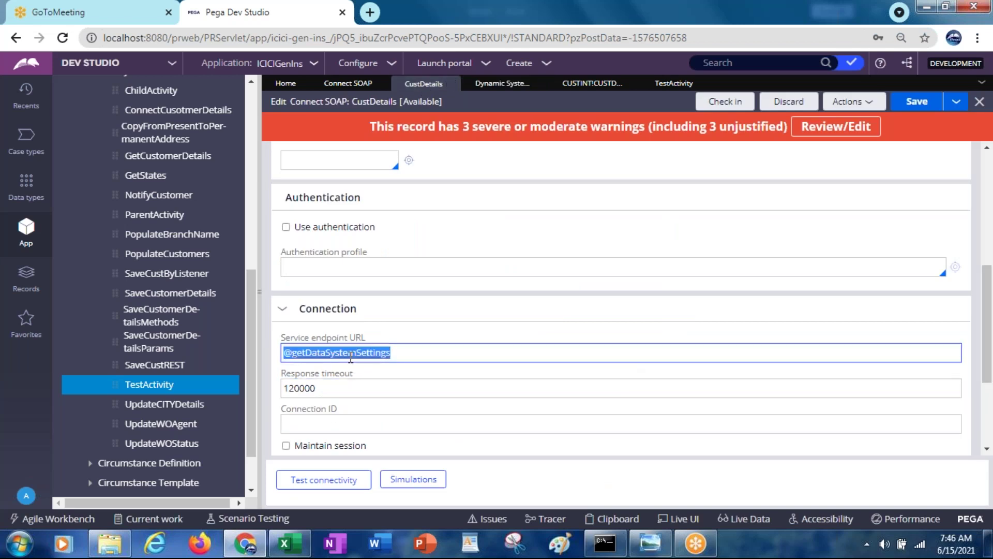
pyautogui.hotkey('ctrl', 'v')
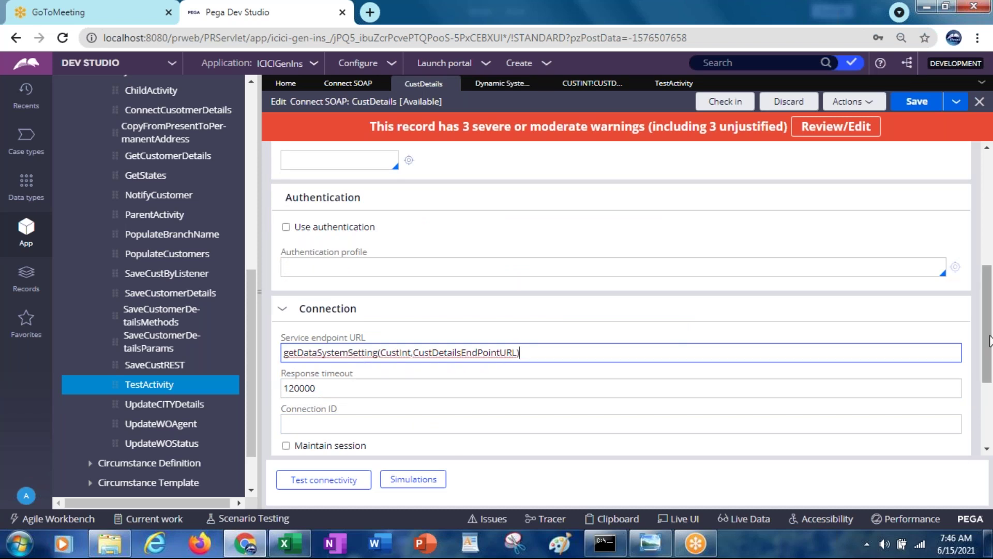
pyautogui.moveTo(988, 341); pyautogui.dragTo(982, 202)
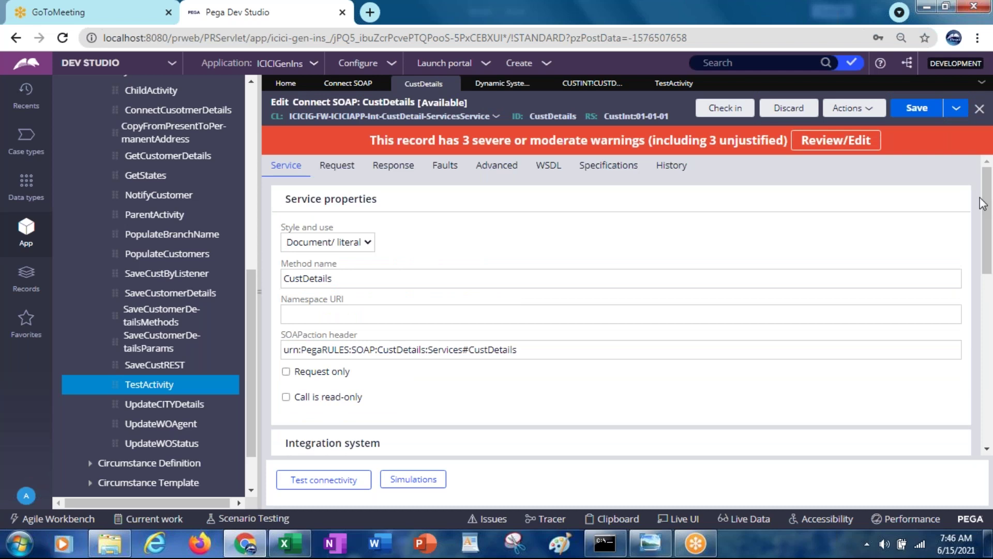
# Return to TestActivity and submit the getDataSystemSetting expression in the expression builder
pyautogui.click(499, 91)
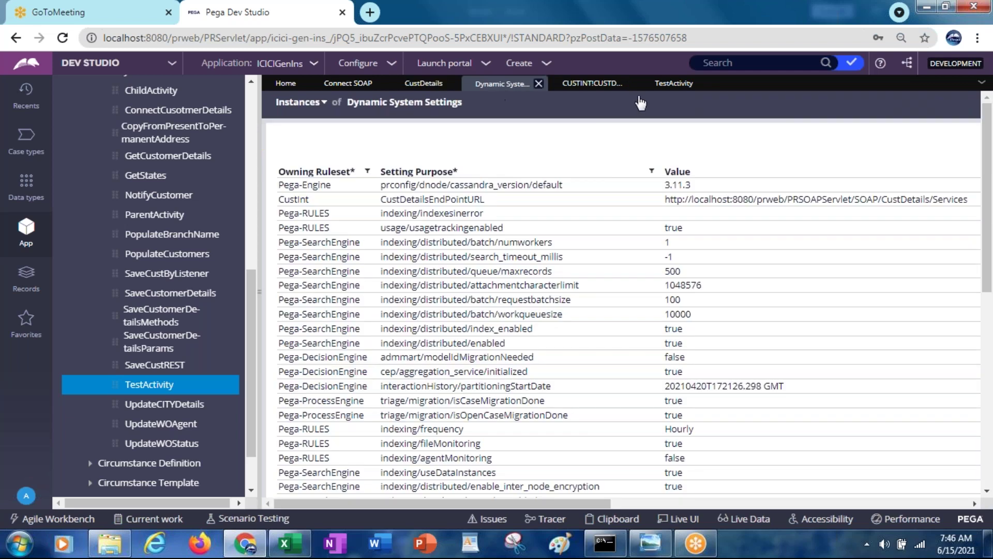
pyautogui.click(668, 87)
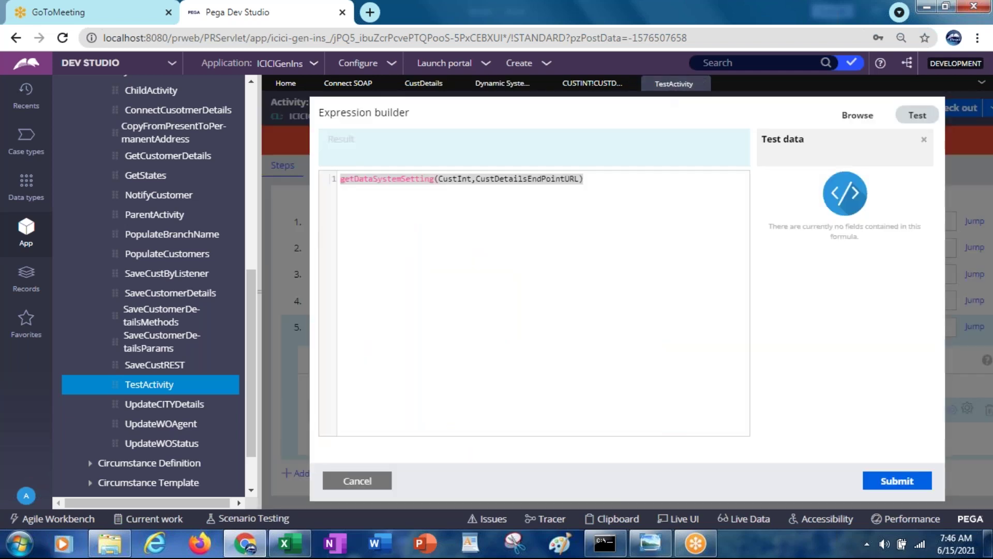
pyautogui.click(889, 485)
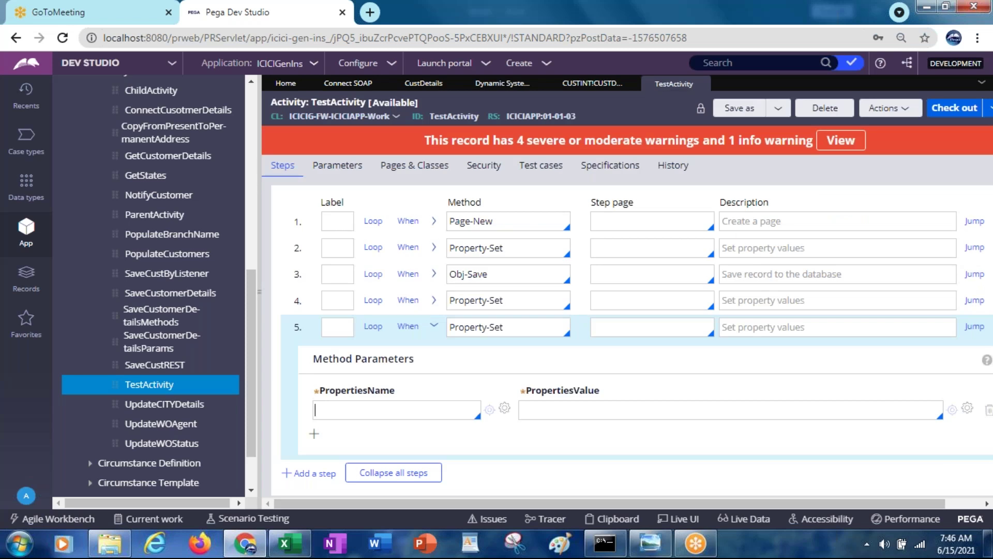
# Set the PropertiesName of TestActivity's fifth step to .Testprop
pyautogui.click(543, 414)
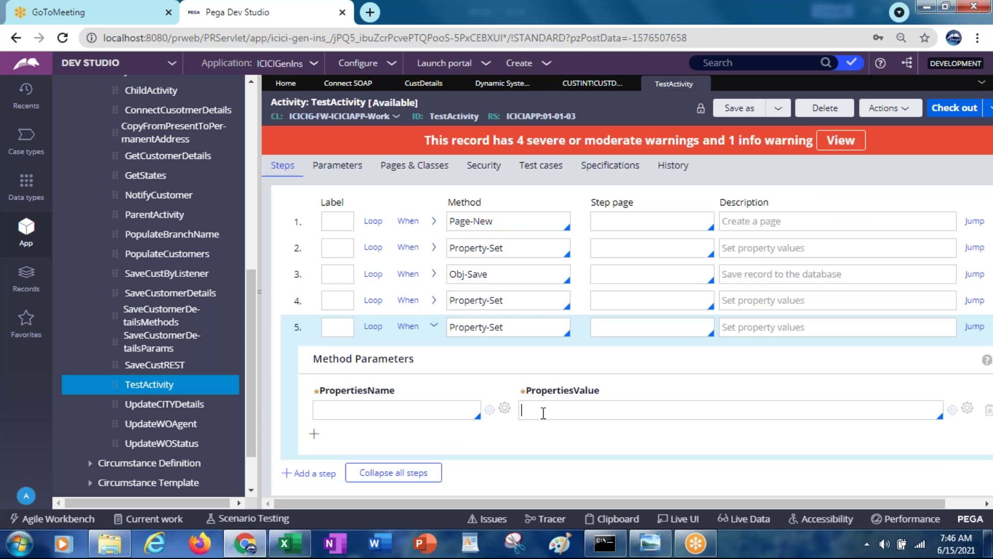
pyautogui.click(405, 411)
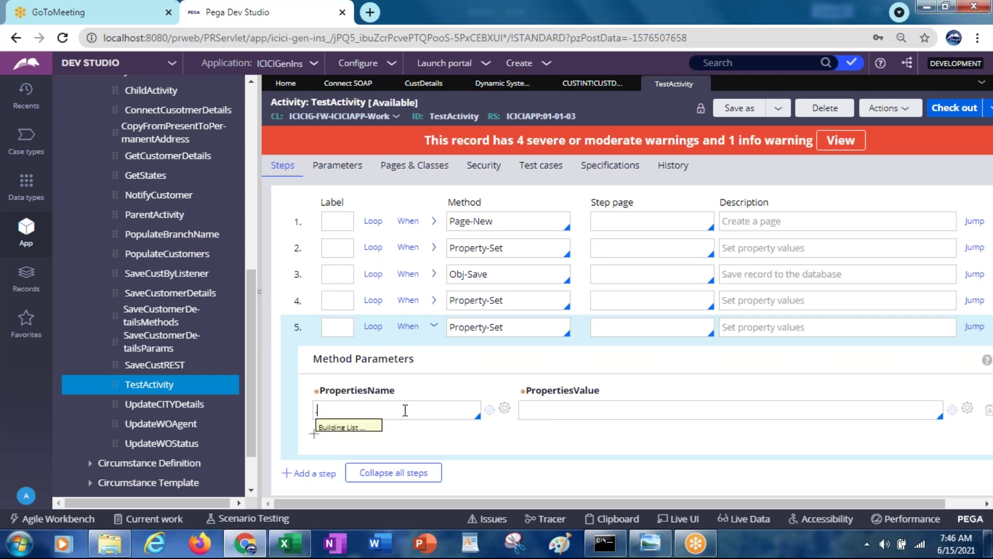
pyautogui.press('Down')
pyautogui.press('Down')
pyautogui.press('Down')
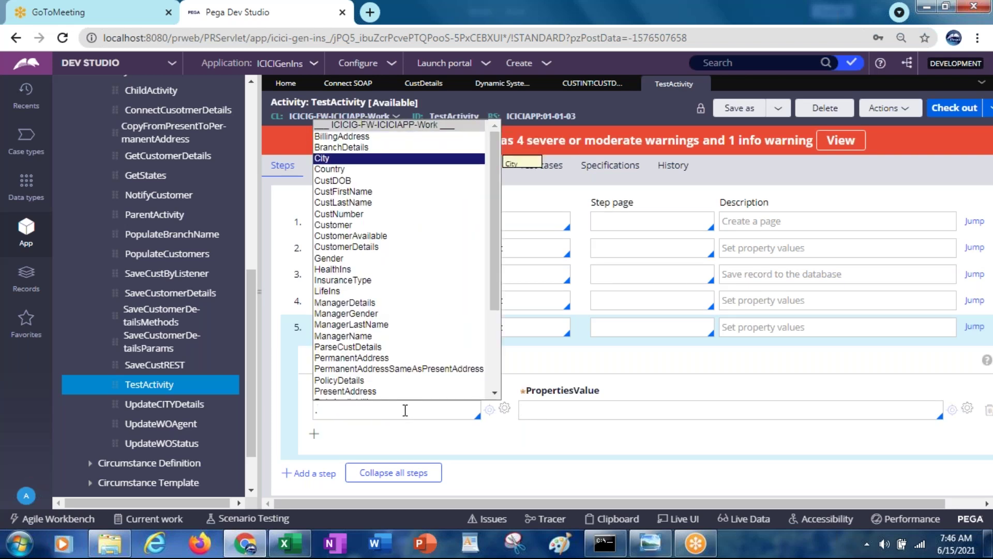
pyautogui.write('.test')
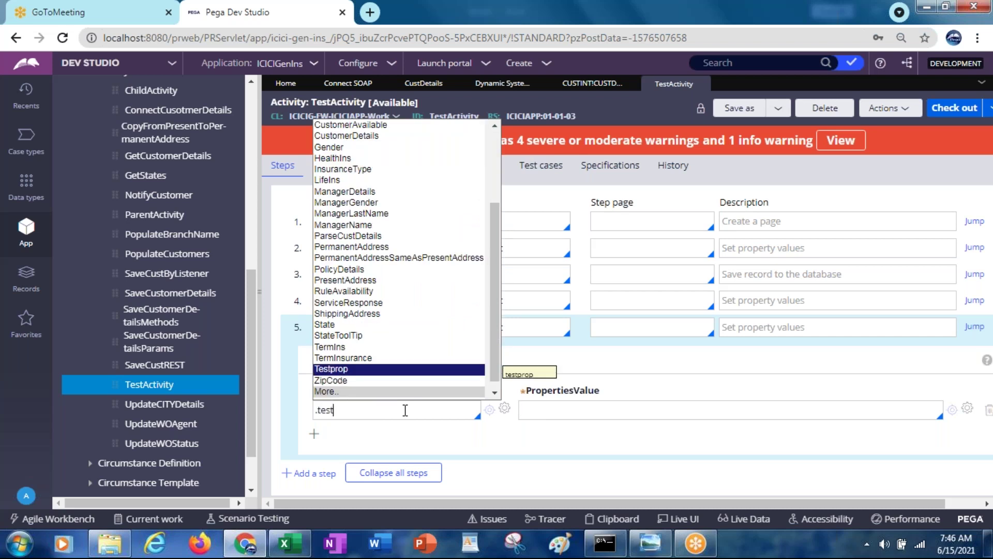
pyautogui.press('Return')
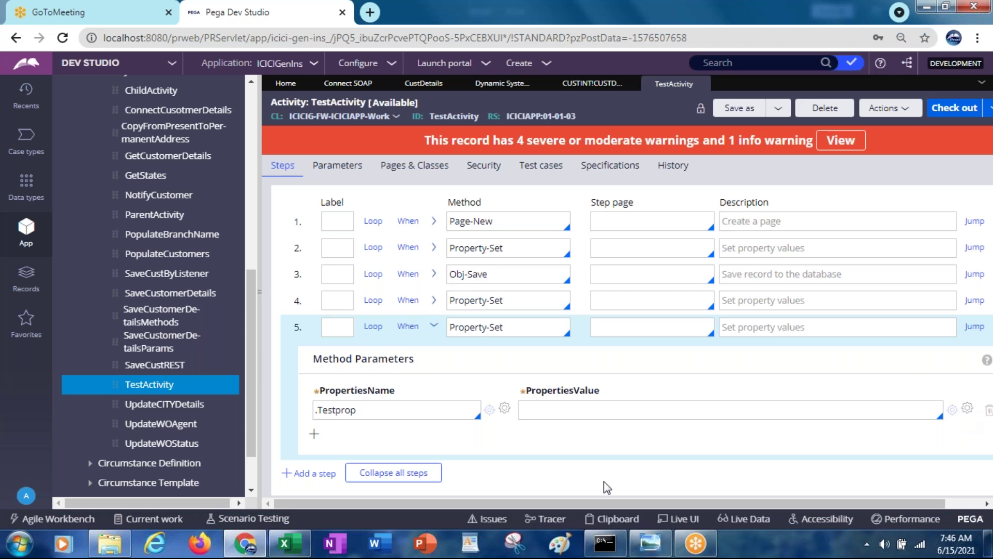
# Reload Dev Studio in the browser and check out TestActivity for editing
pyautogui.moveTo(631, 499); pyautogui.dragTo(667, 500)
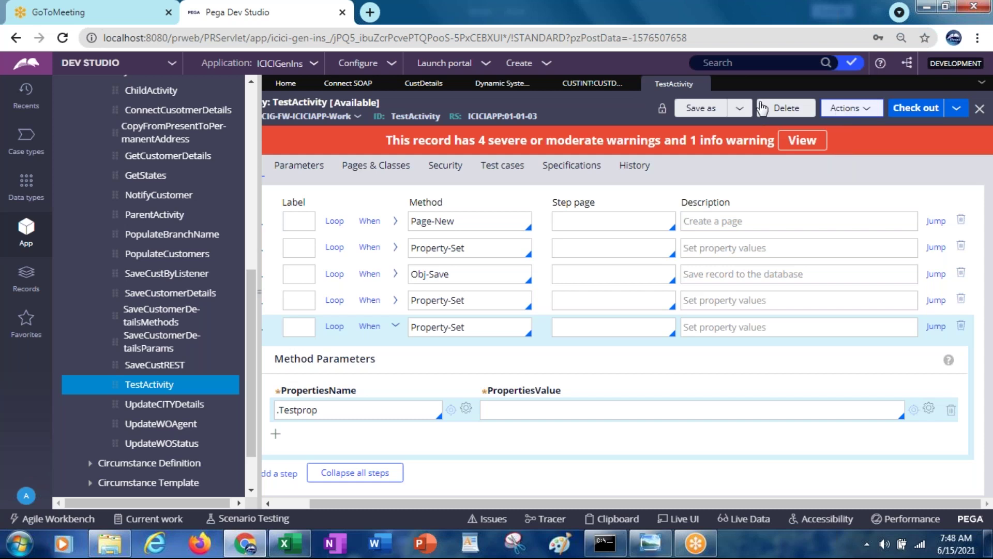
pyautogui.click(324, 37)
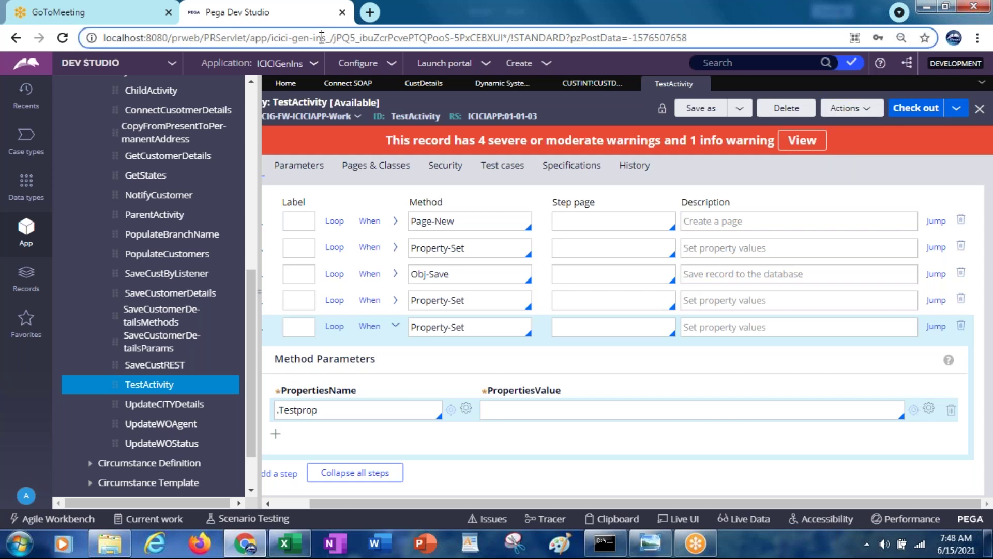
pyautogui.press('Return')
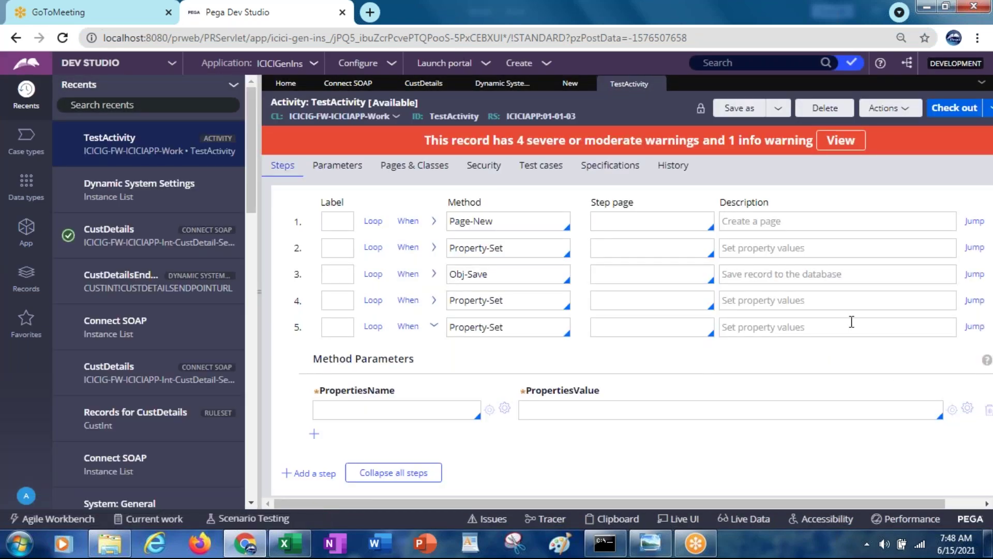
pyautogui.click(937, 114)
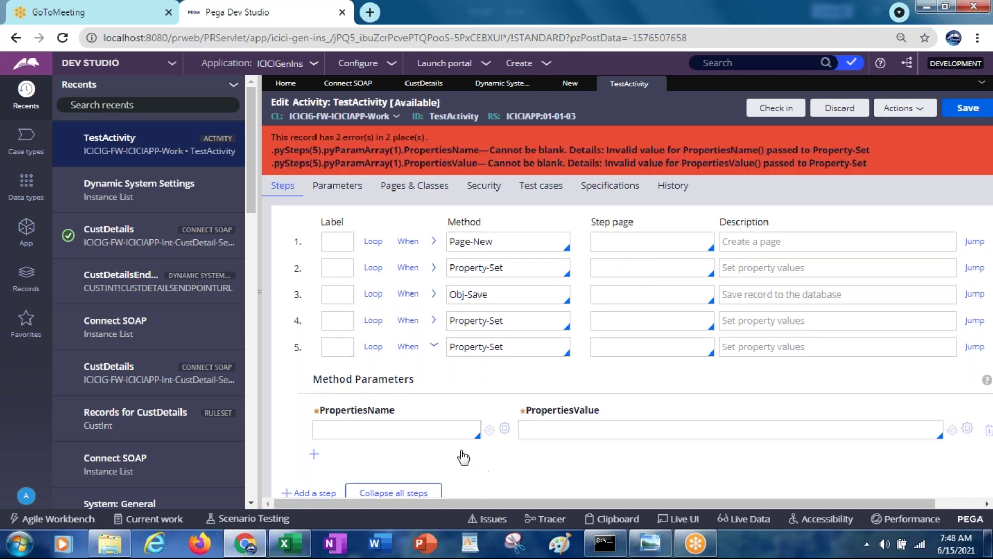
# Choose .Testprop as the PropertiesName of the fifth step in the checked-out TestActivity
pyautogui.click(445, 433)
pyautogui.click(446, 434)
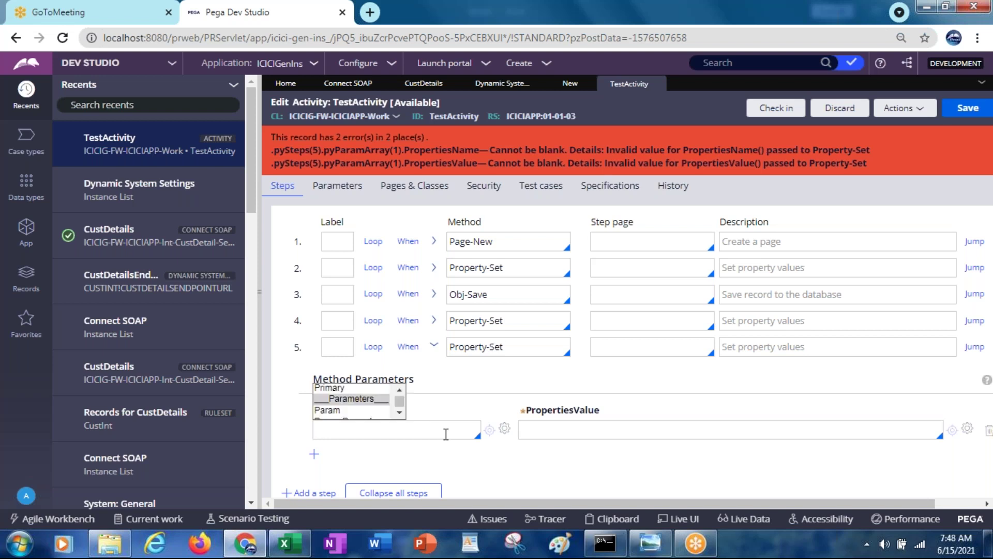
pyautogui.press('Escape')
pyautogui.write('.test')
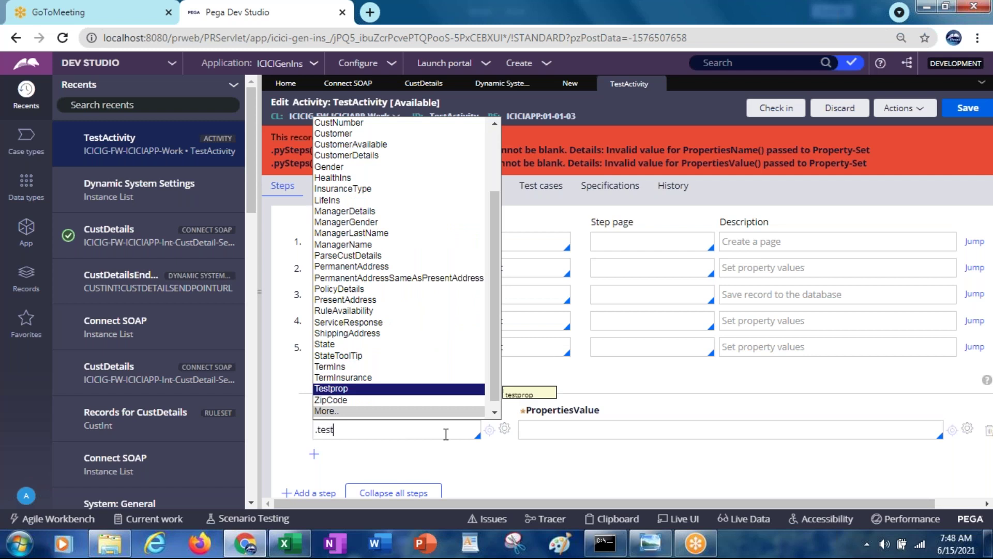
pyautogui.press('Return')
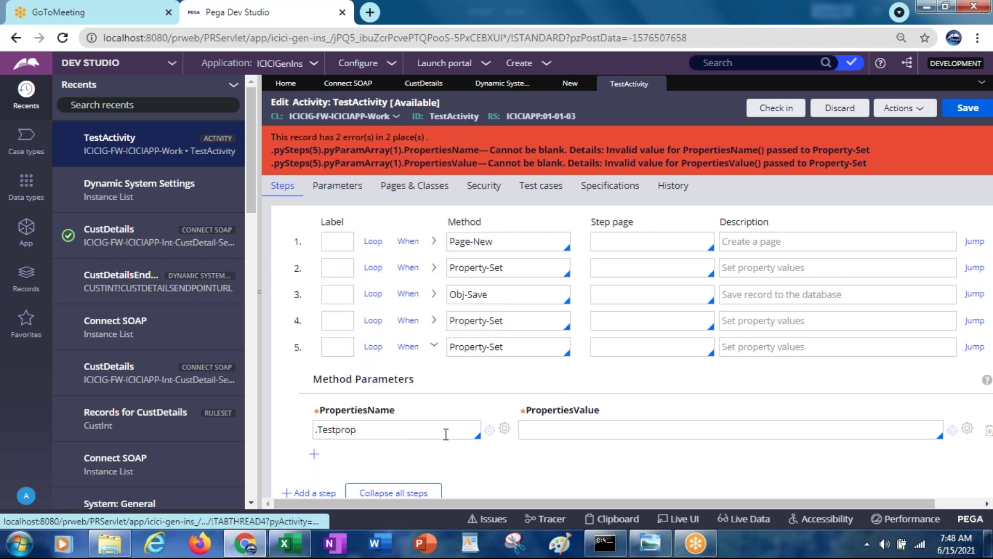
# Enter getDataSystemSetting(CustInt,CustDetailsEndPointURL) as the PropertiesValue expression through the expression builder and copy the resulting field value
pyautogui.click(967, 430)
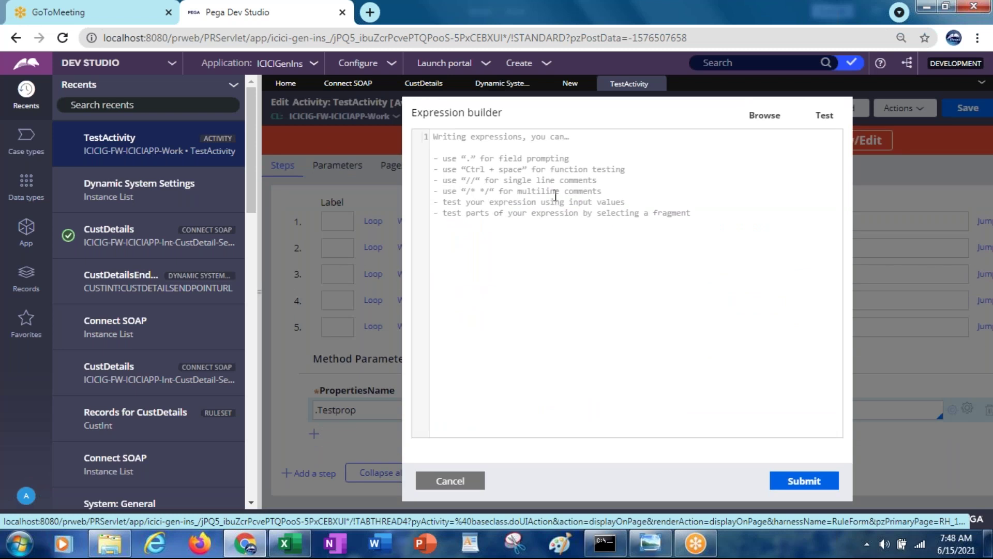
pyautogui.write('getDataSystemSetting(CustInt,CustDetailsEndPointURL)')
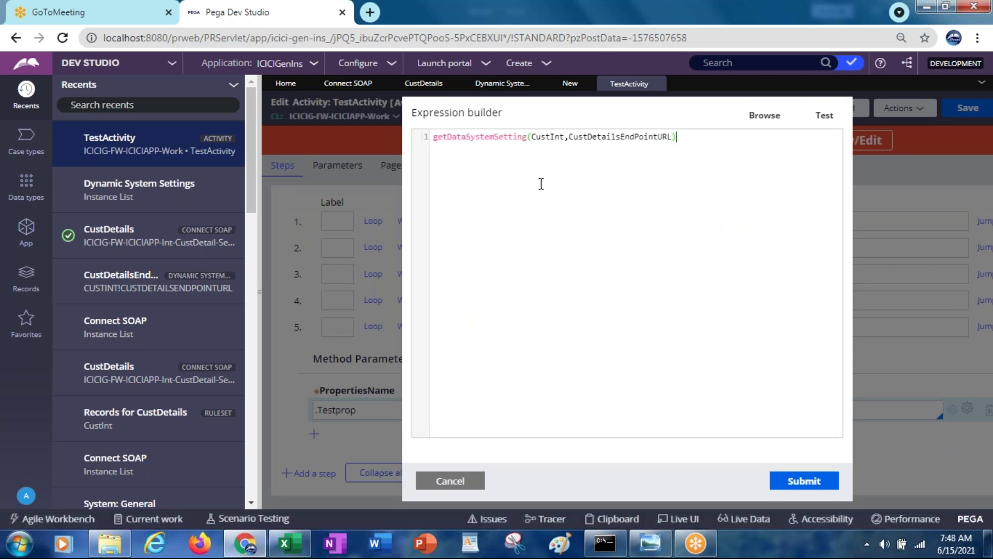
pyautogui.click(801, 482)
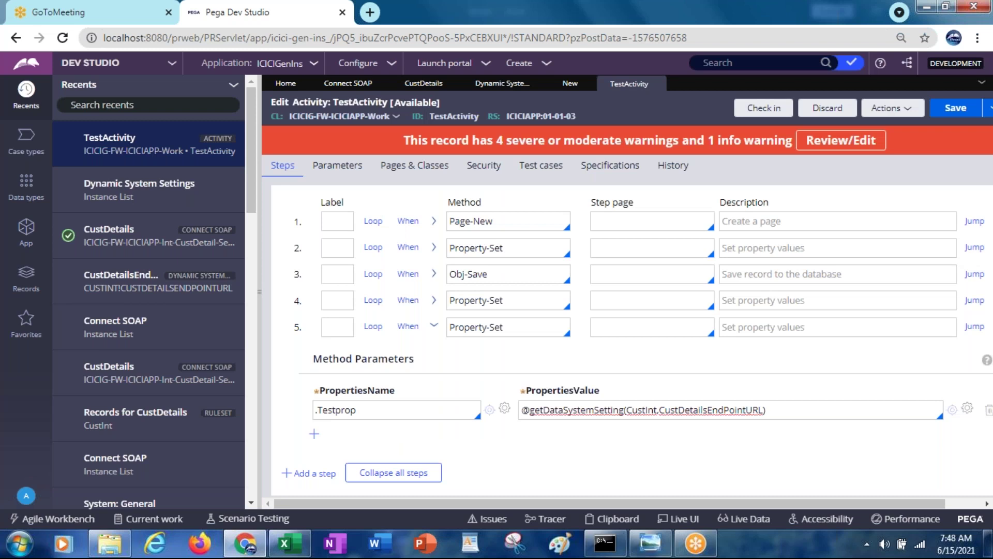
pyautogui.tripleClick(661, 408)
pyautogui.hotkey('ctrl', 'c')
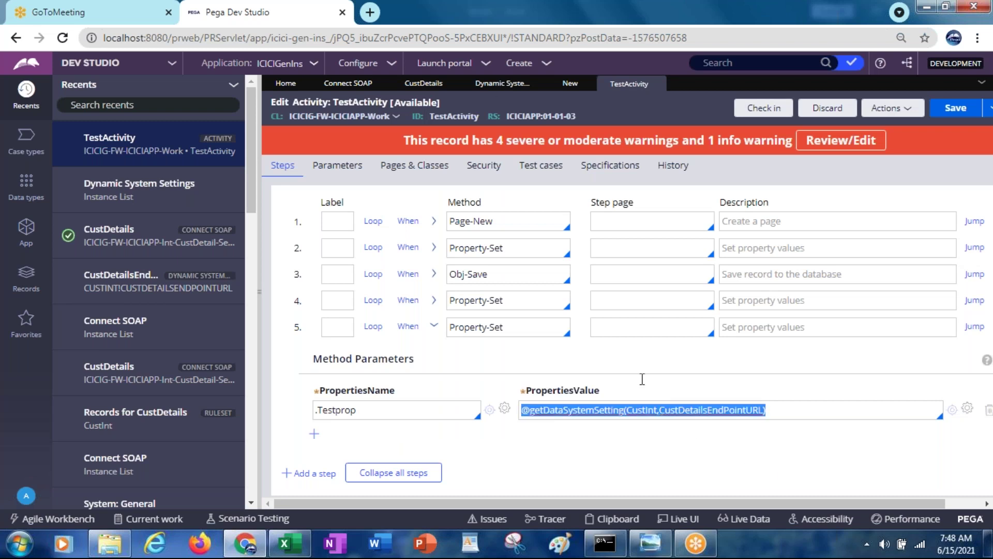
# Close the open CustDetails record and open the CustDetai connector from the Connect SOAP instance list
pyautogui.click(425, 86)
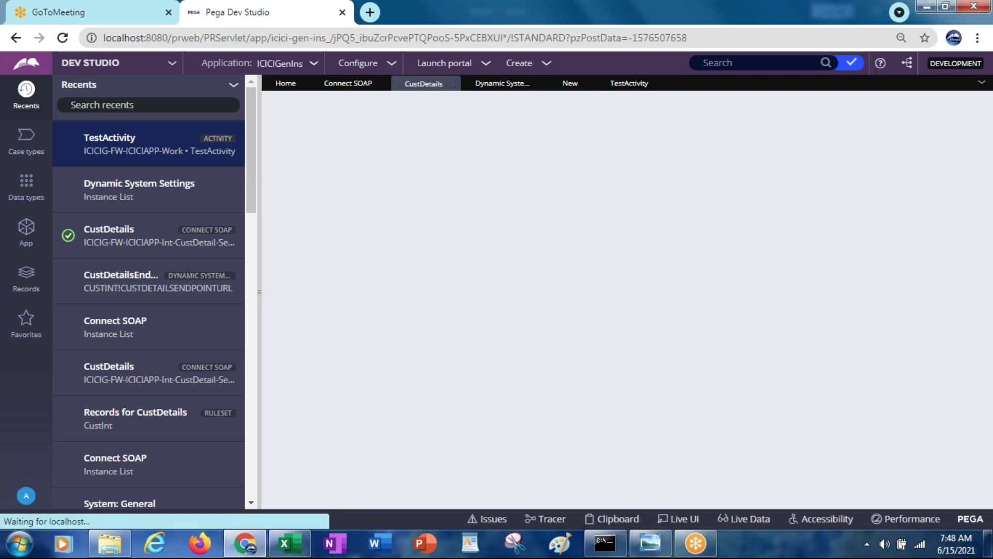
pyautogui.click(453, 84)
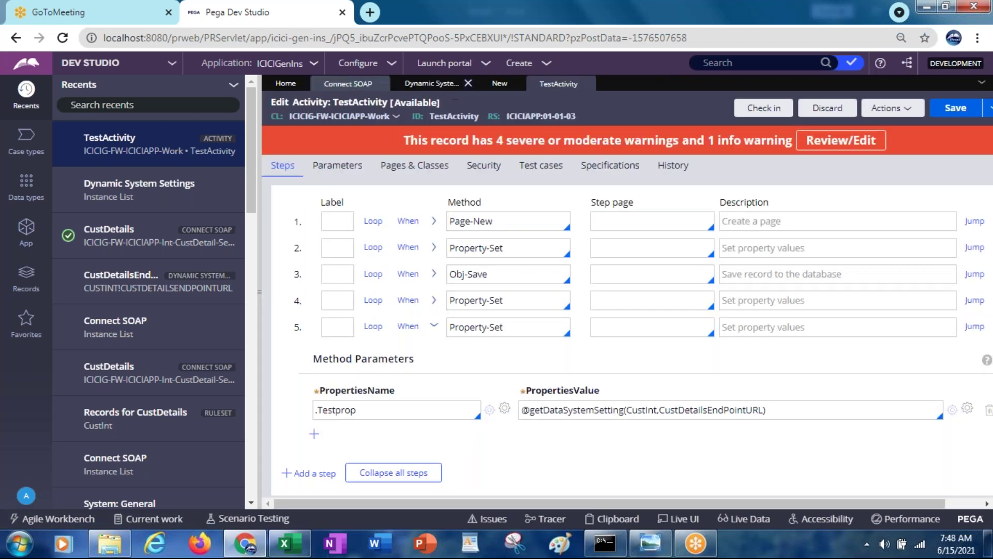
pyautogui.click(348, 84)
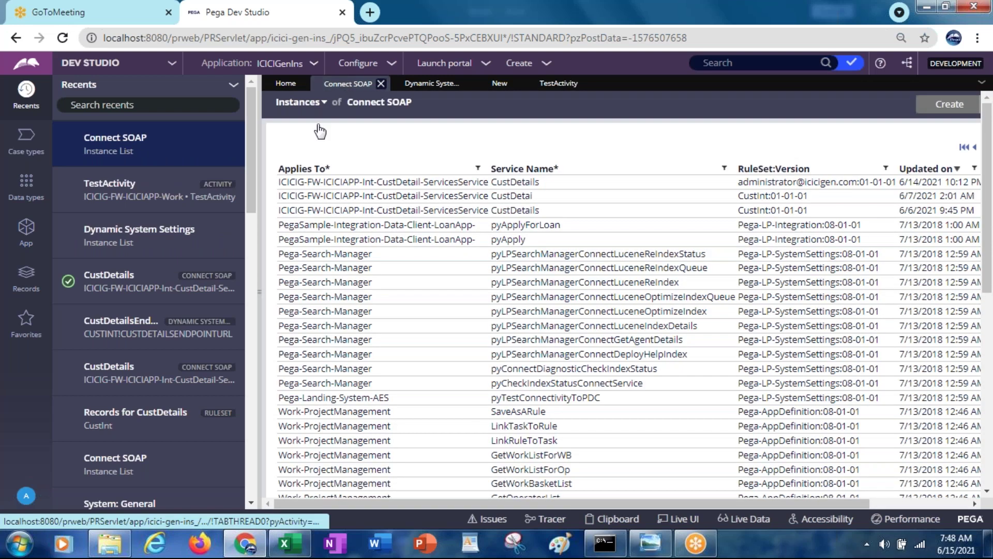
pyautogui.click(506, 200)
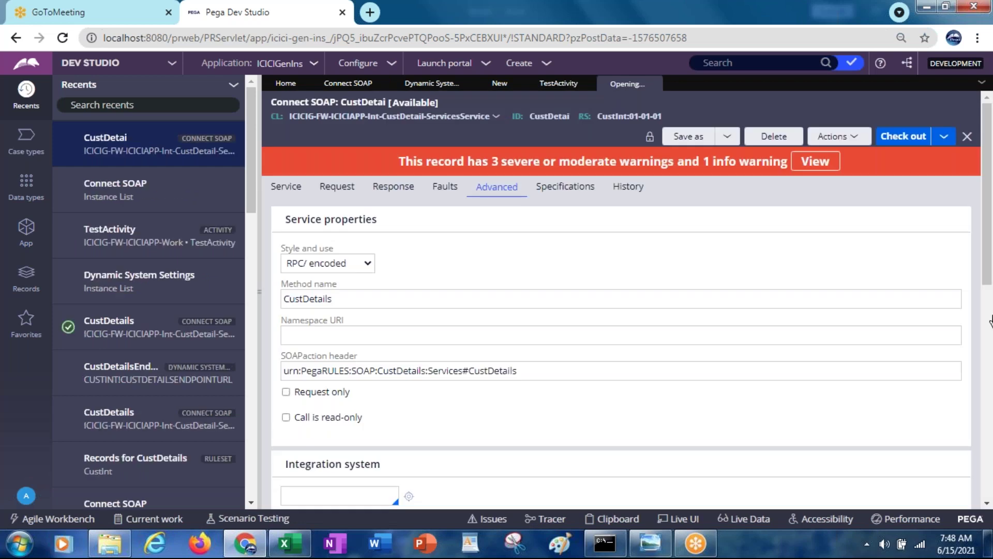
pyautogui.moveTo(987, 268); pyautogui.dragTo(985, 382)
pyautogui.click(497, 291)
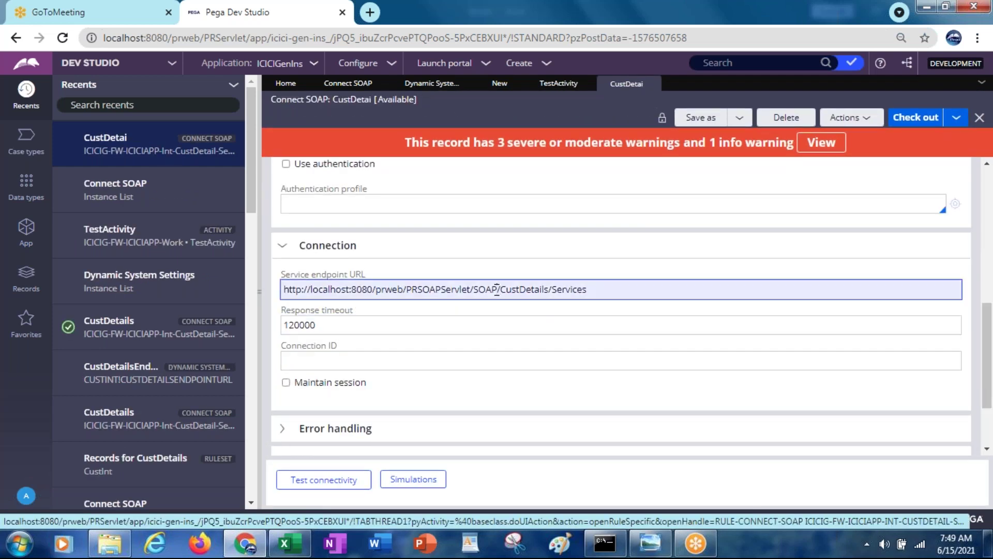
pyautogui.tripleClick(497, 291)
pyautogui.hotkey('ctrl', 'v')
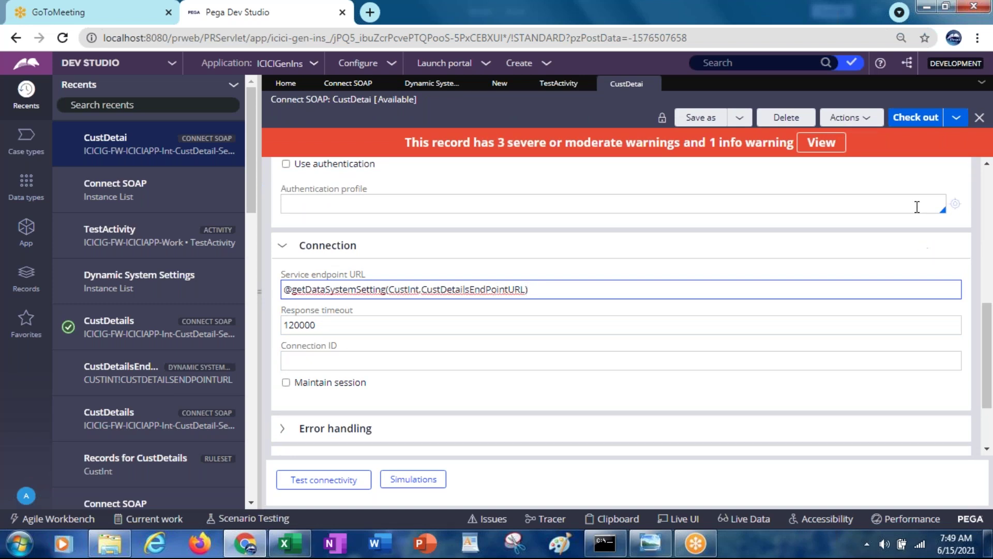
pyautogui.click(907, 124)
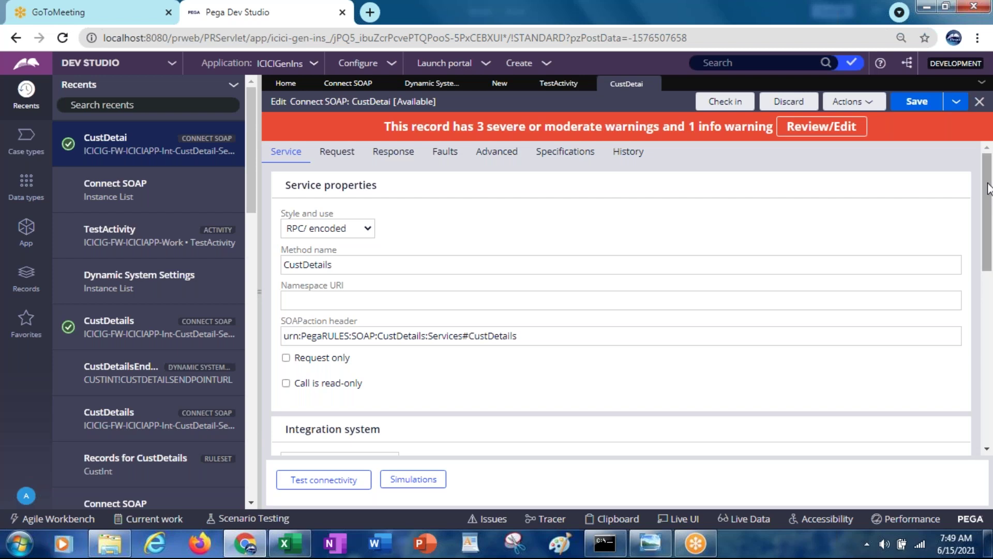
pyautogui.moveTo(988, 202); pyautogui.dragTo(986, 334)
pyautogui.click(547, 317)
pyautogui.click(540, 306)
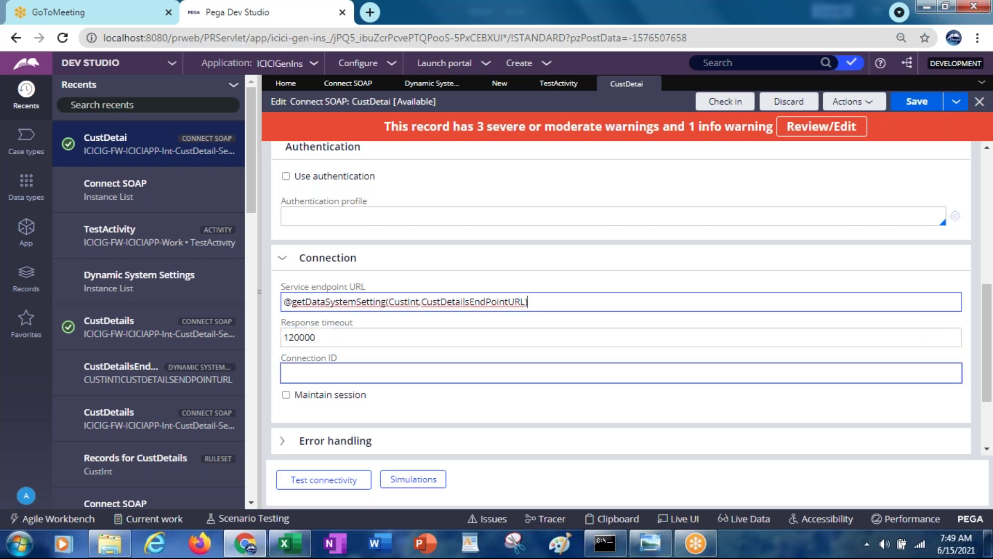
pyautogui.moveTo(986, 367); pyautogui.dragTo(991, 201)
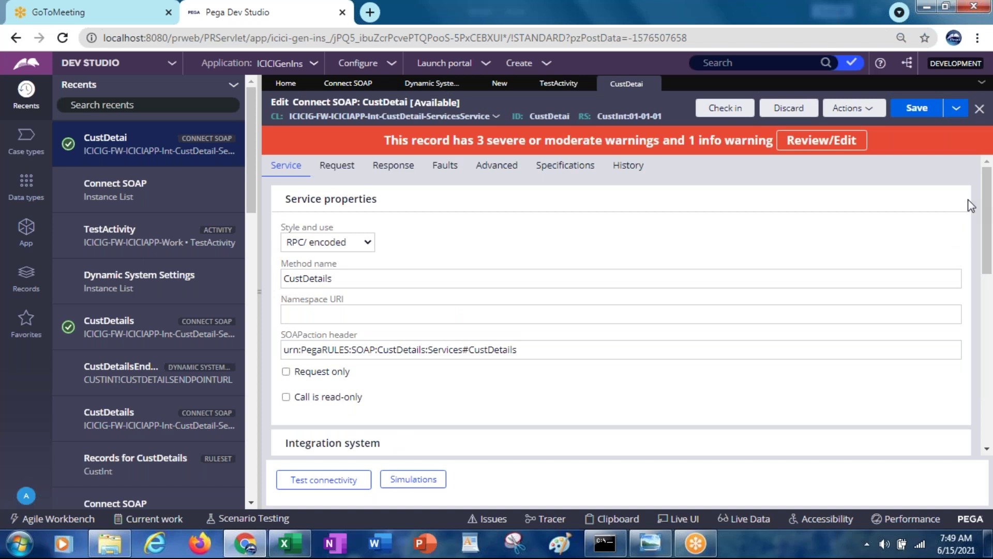
pyautogui.click(847, 110)
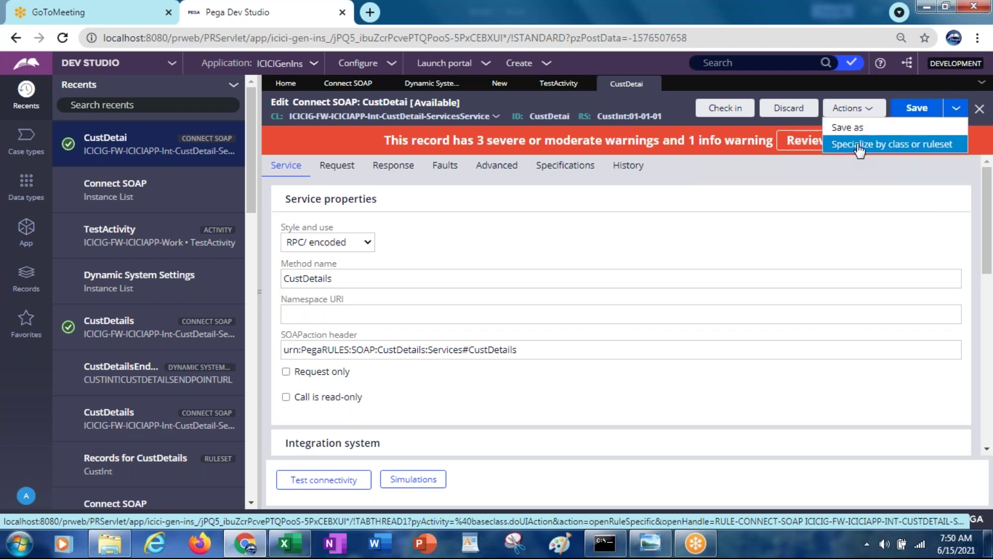
pyautogui.click(869, 110)
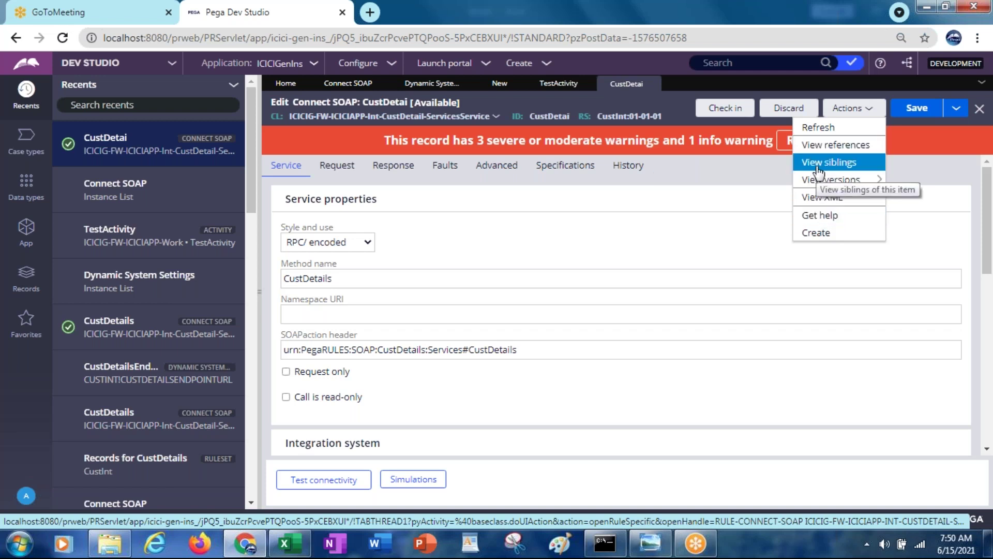
pyautogui.moveTo(823, 179)
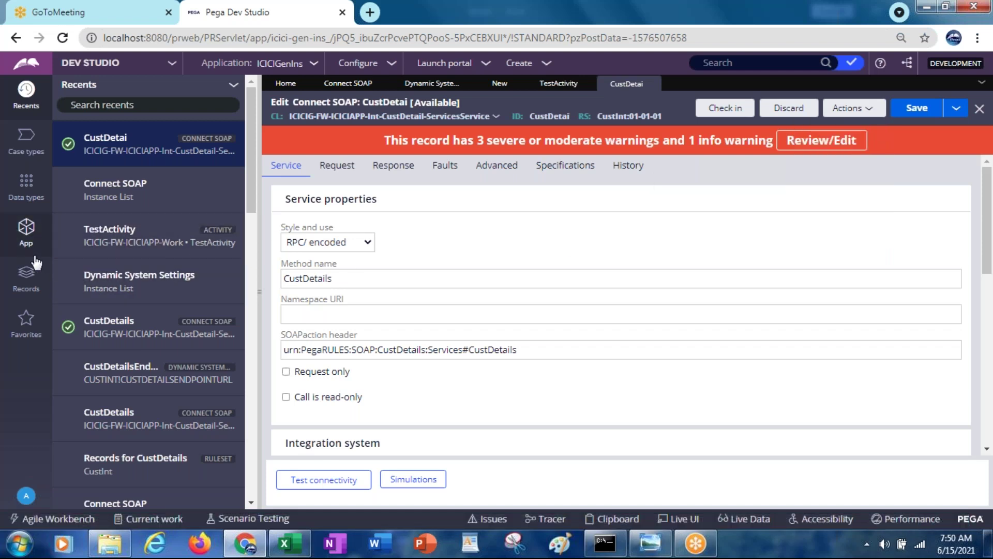
pyautogui.click(27, 288)
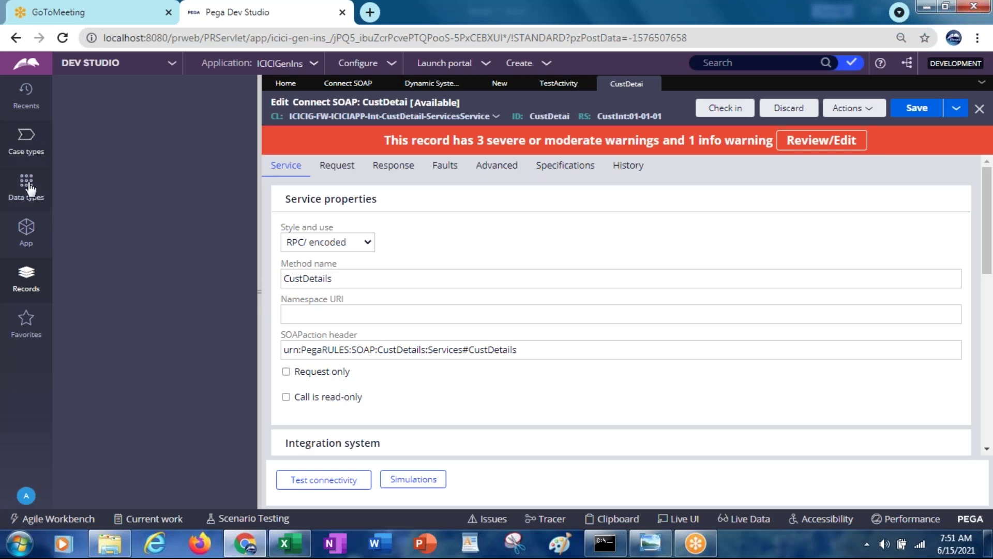
pyautogui.click(28, 233)
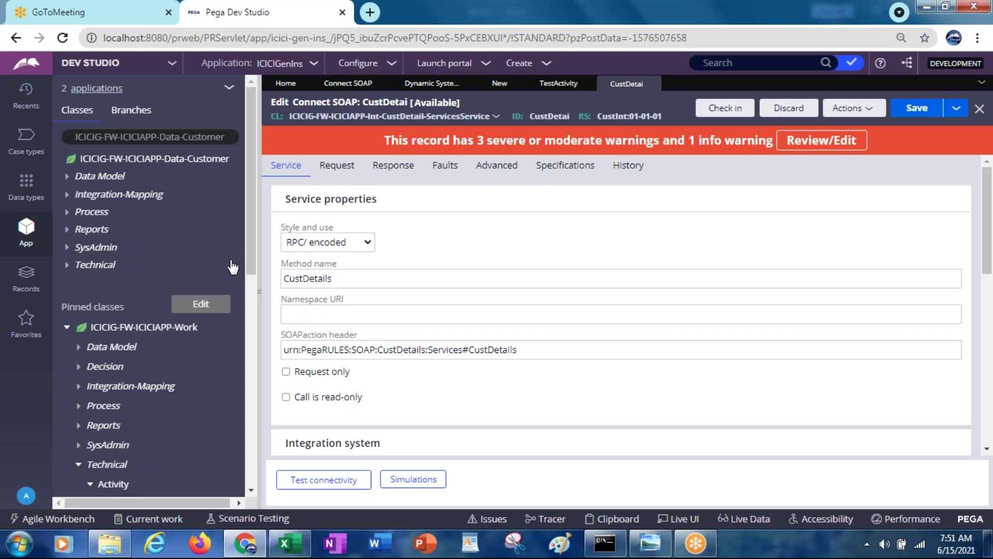
pyautogui.moveTo(247, 259); pyautogui.dragTo(266, 379)
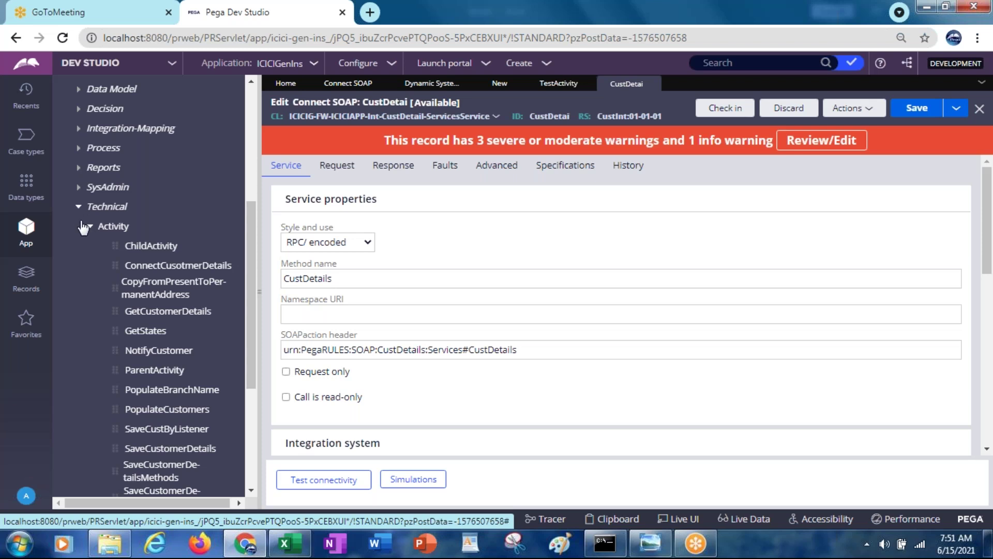
pyautogui.click(612, 304)
# Reload Dev Studio in the browser and start a new Navigation rule under the ICICIG-FW-ICICIAPP-Work class
pyautogui.click(357, 38)
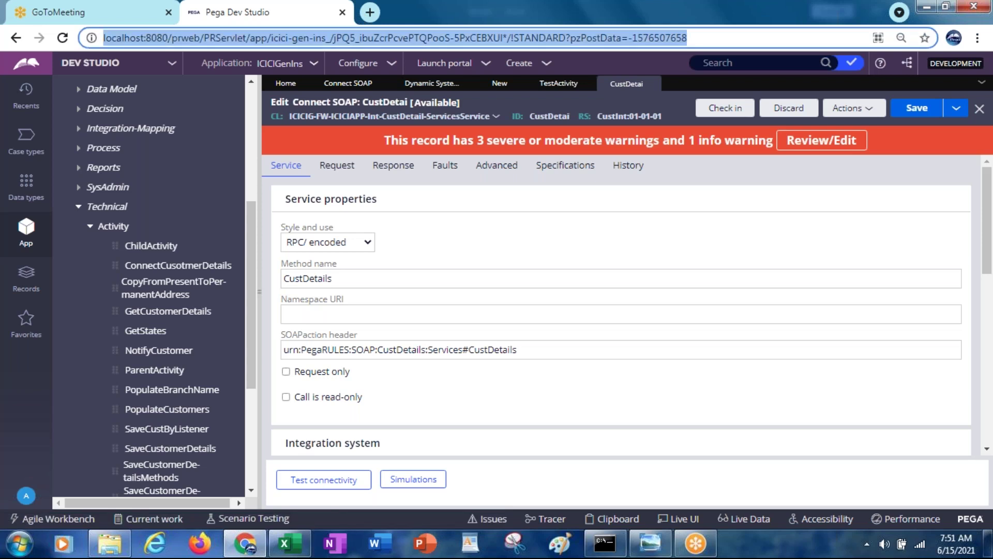
pyautogui.press('Return')
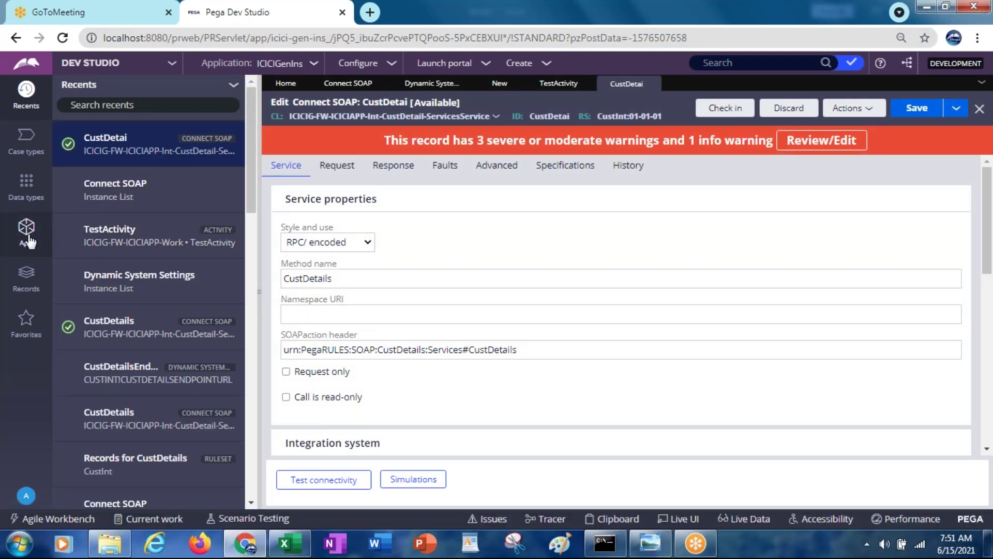
pyautogui.click(28, 240)
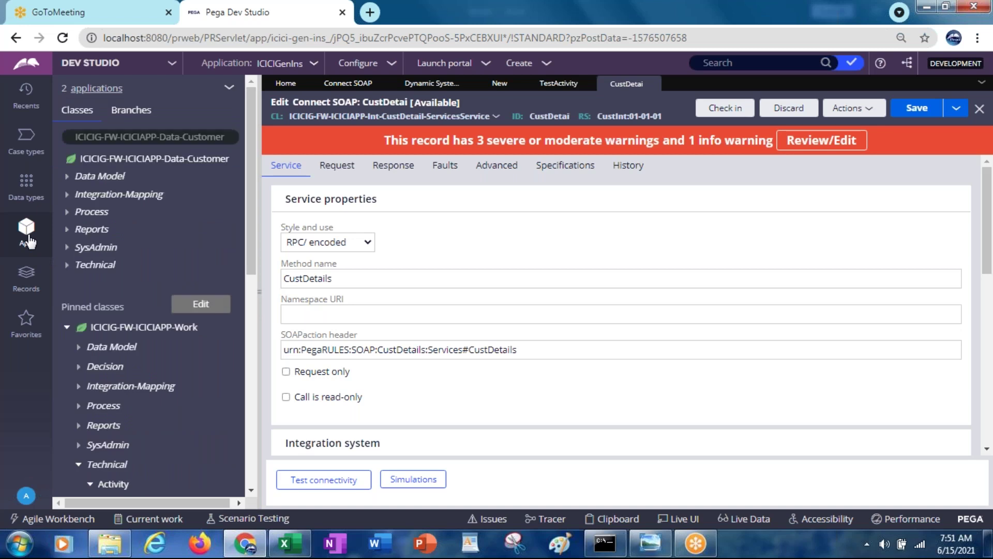
pyautogui.click(179, 334)
pyautogui.moveTo(128, 345)
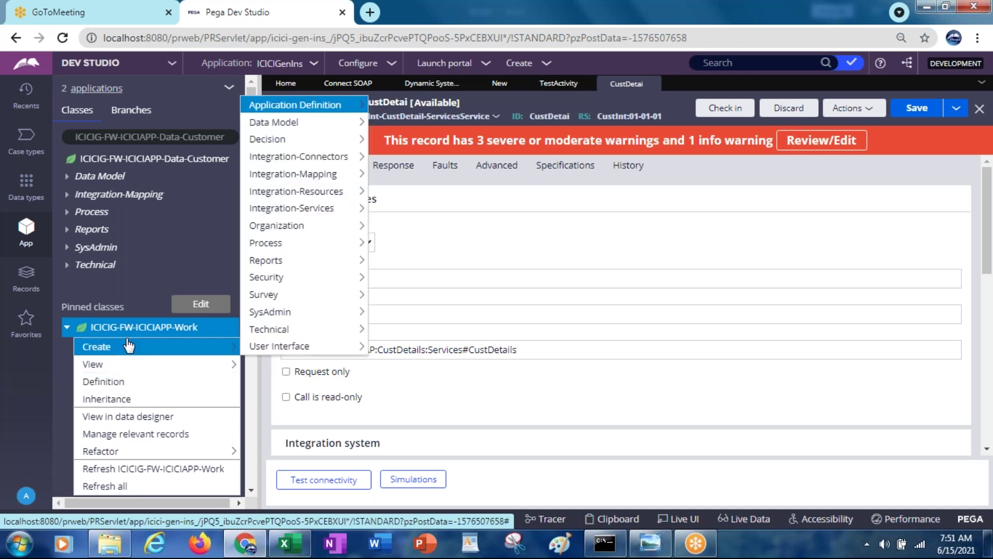
pyautogui.moveTo(279, 346)
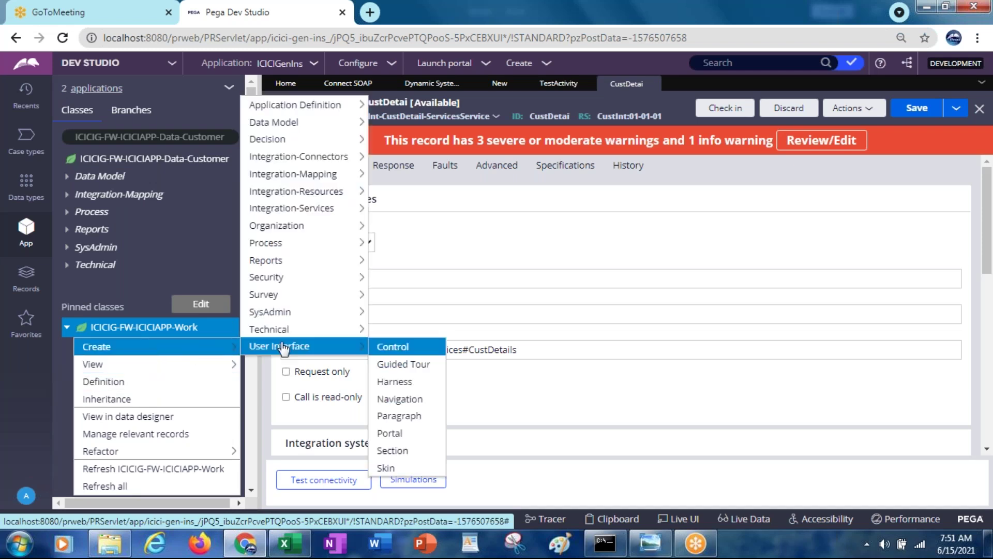
pyautogui.click(404, 399)
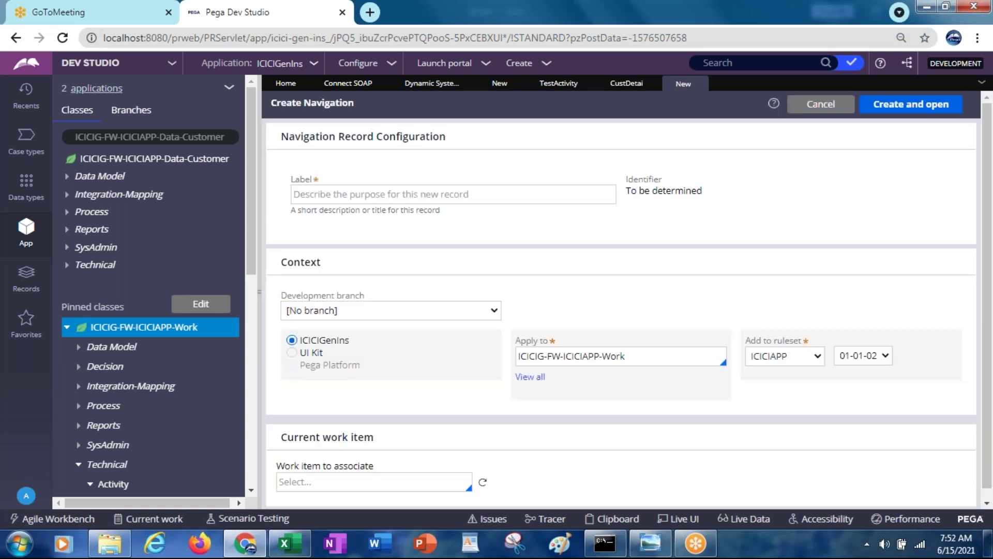
# Label the Navigation rule CustomerOperations, then create and open it in ruleset ICICIAPP 01-01-02
pyautogui.click(409, 194)
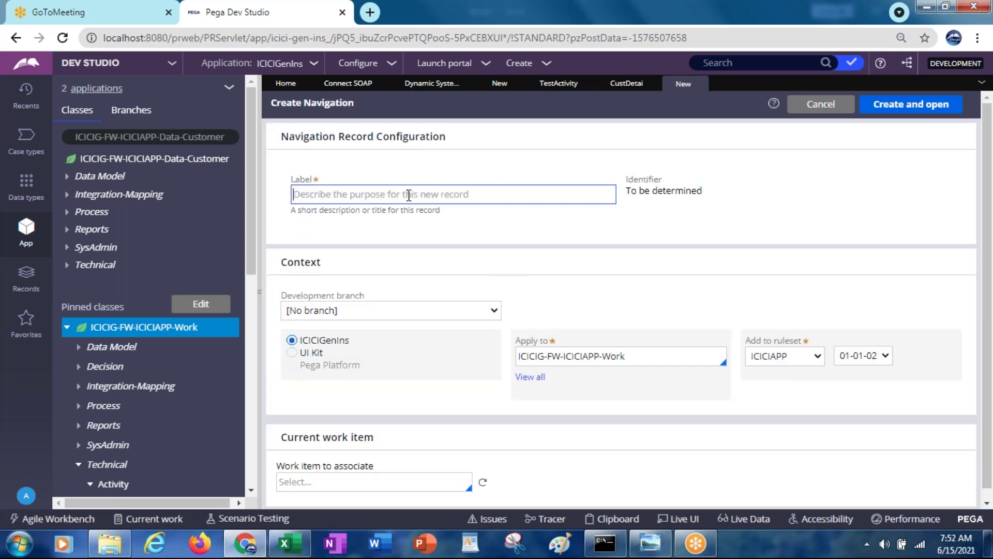
pyautogui.write('Cust')
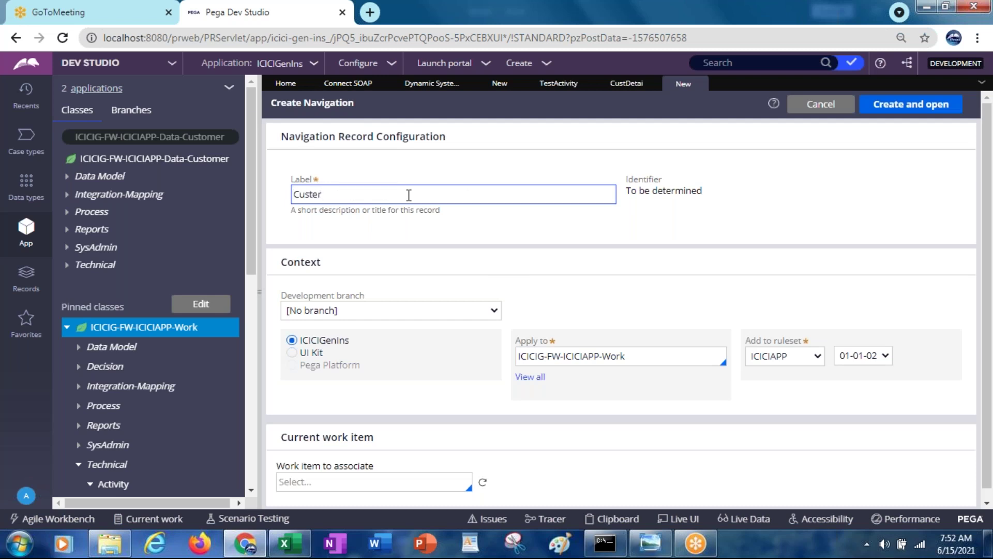
pyautogui.write('omerOperations')
pyautogui.press('Tab')
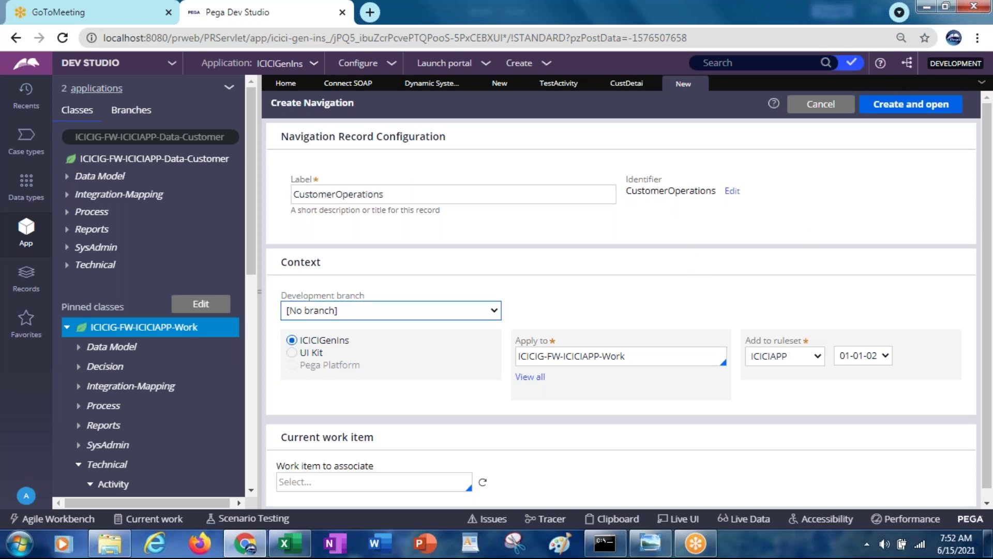
pyautogui.click(879, 111)
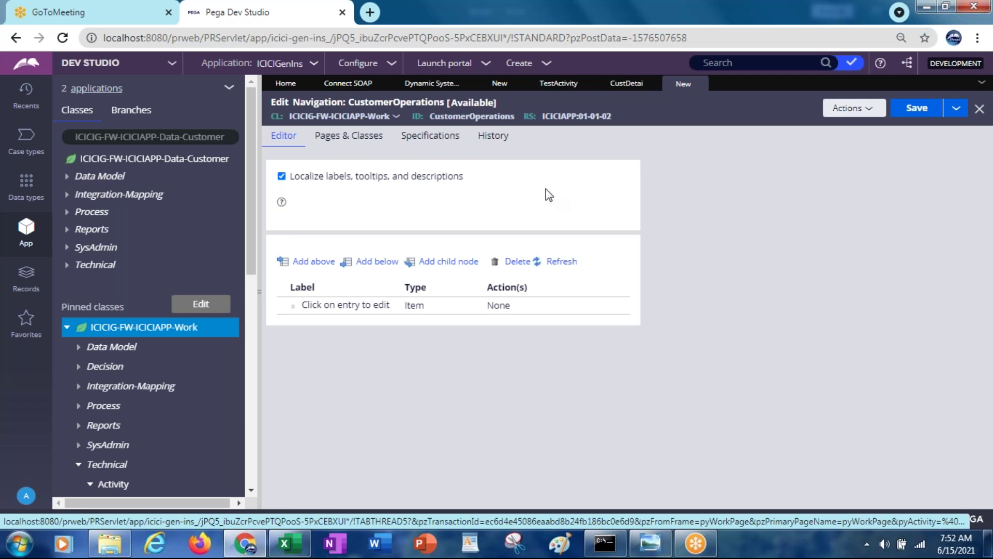
# View the XML of the CustomerOperations navigation rule and close its window
pyautogui.click(311, 309)
pyautogui.click(849, 110)
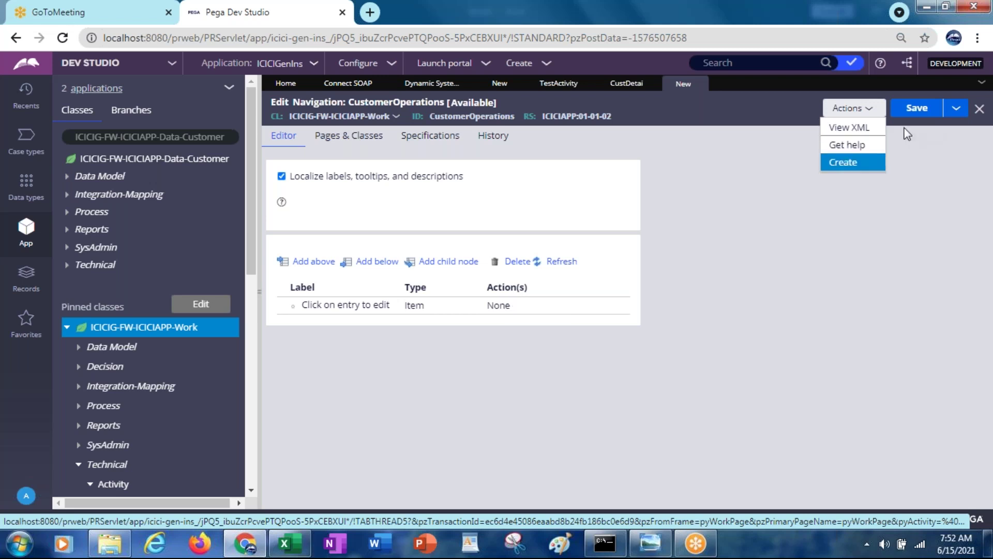
pyautogui.click(843, 134)
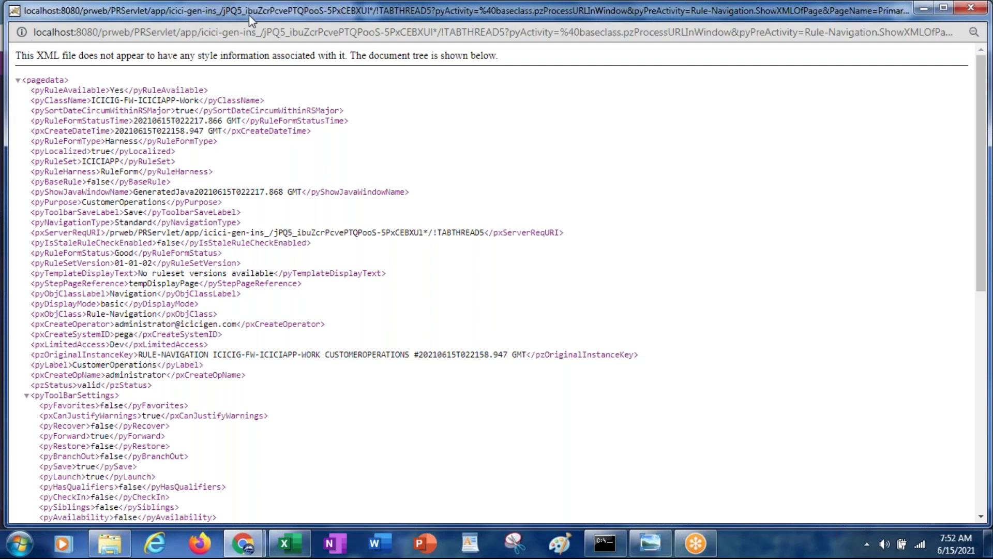
pyautogui.click(944, 7)
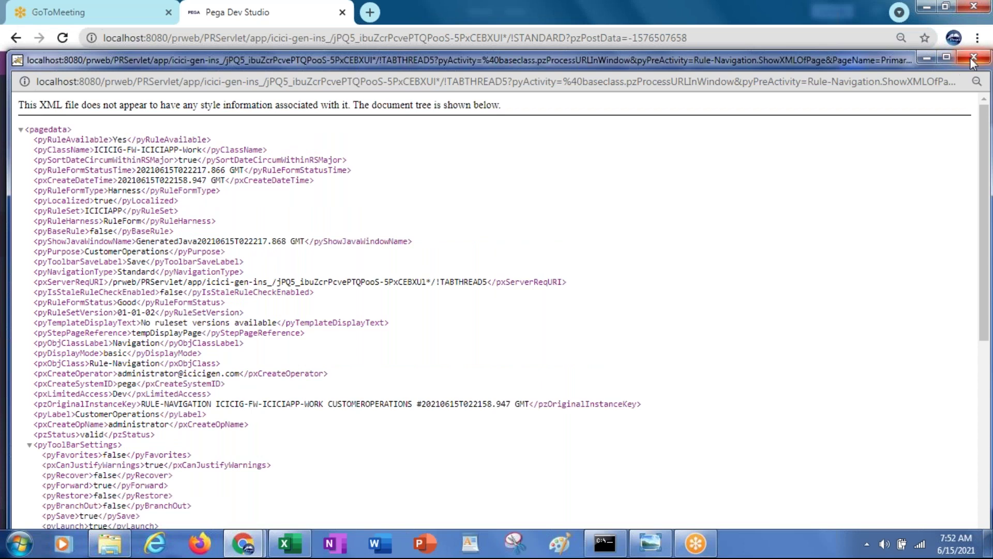
pyautogui.click(973, 58)
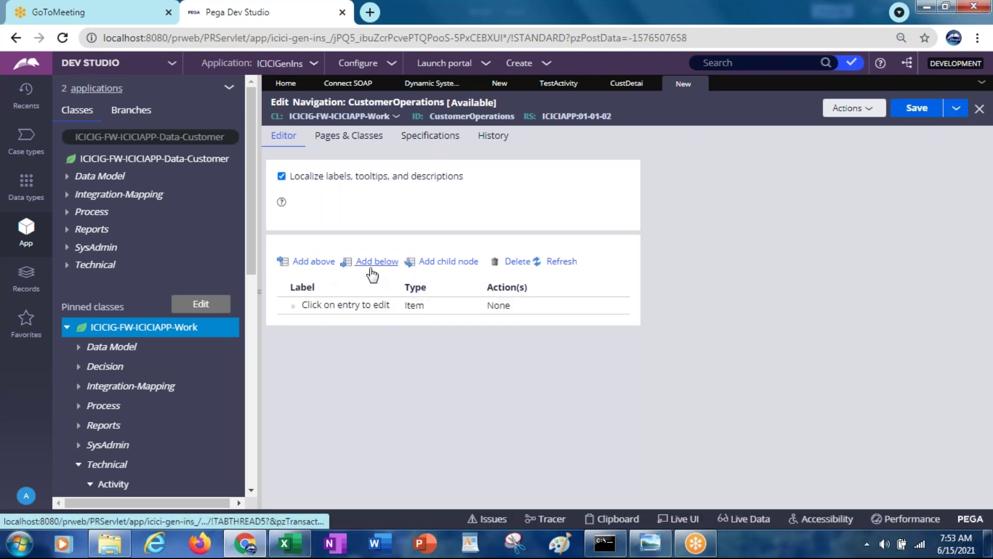
# Add a navigation item above the existing entry, choose Item as the existing entry's type, and narrow the explorer pane
pyautogui.click(310, 261)
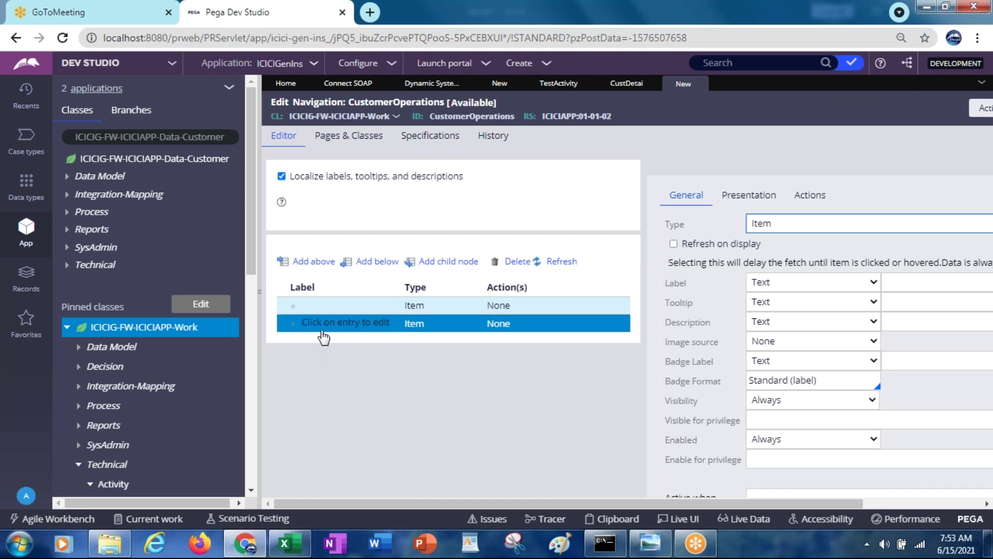
pyautogui.click(344, 326)
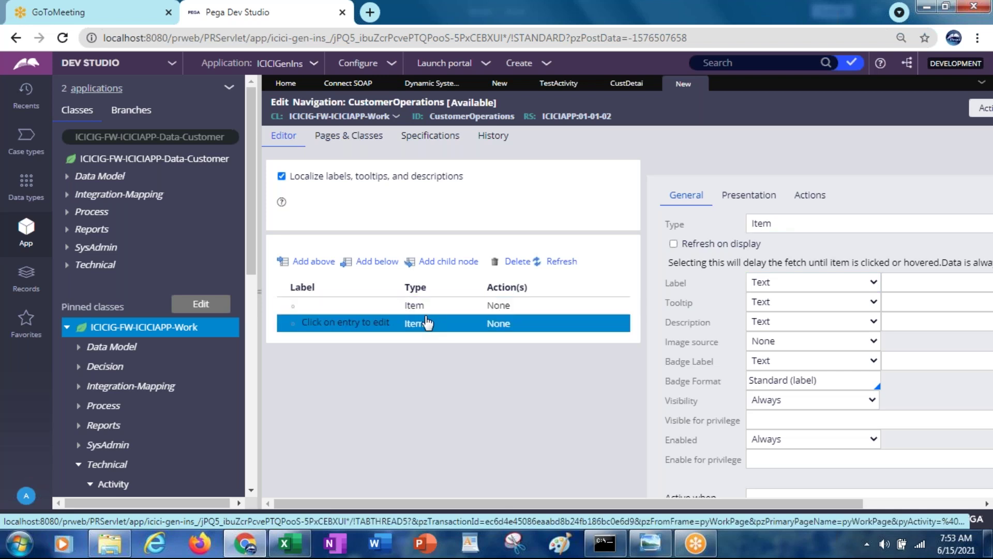
pyautogui.click(821, 228)
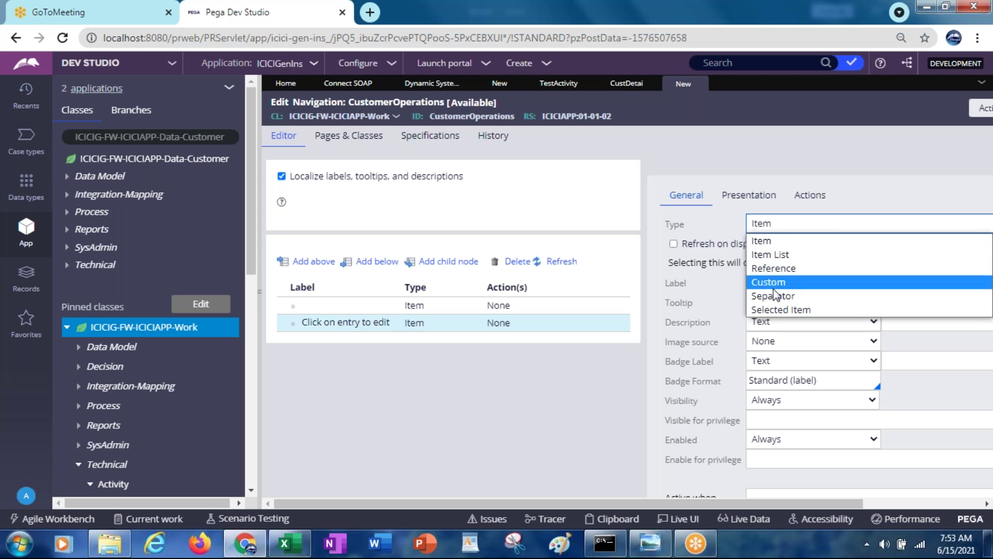
pyautogui.click(764, 245)
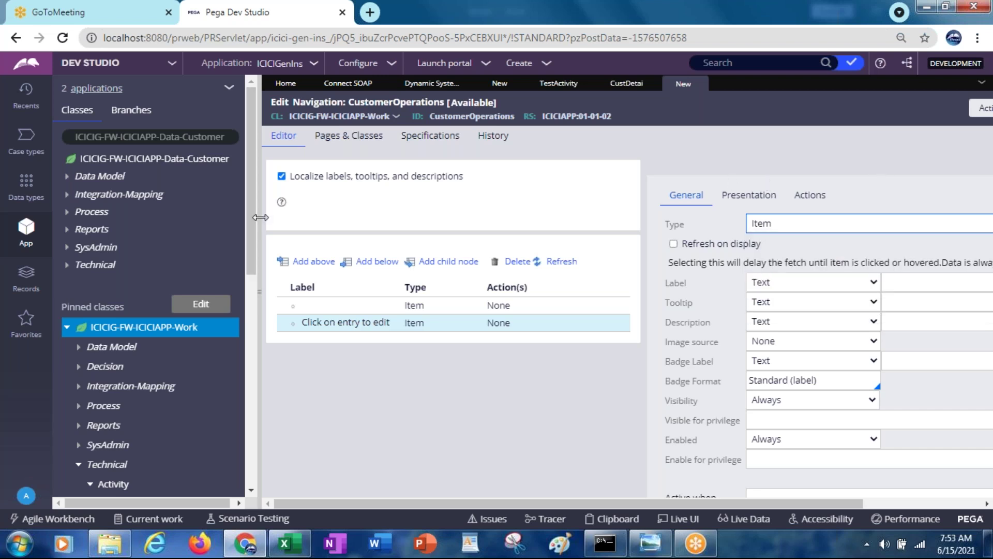
pyautogui.moveTo(255, 220); pyautogui.dragTo(151, 220)
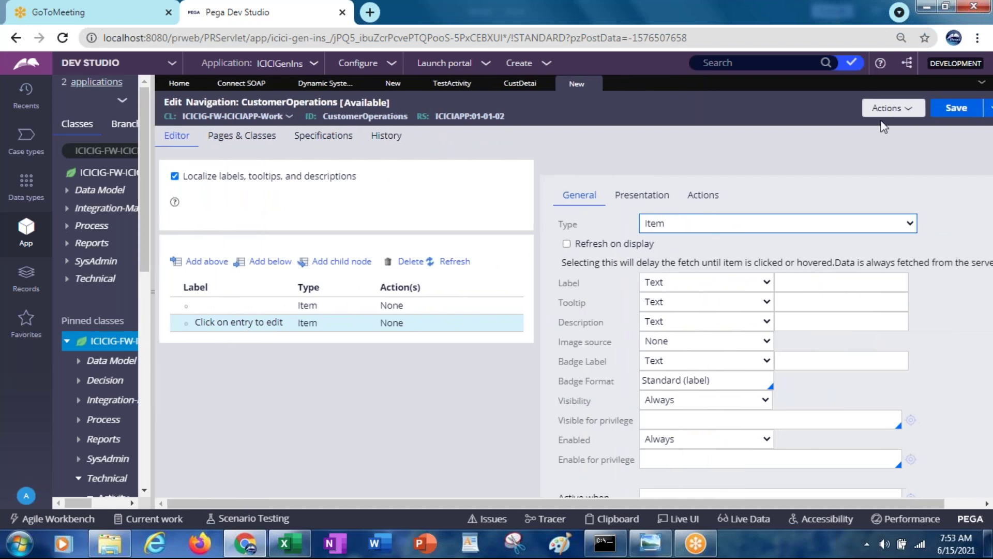
pyautogui.click(886, 109)
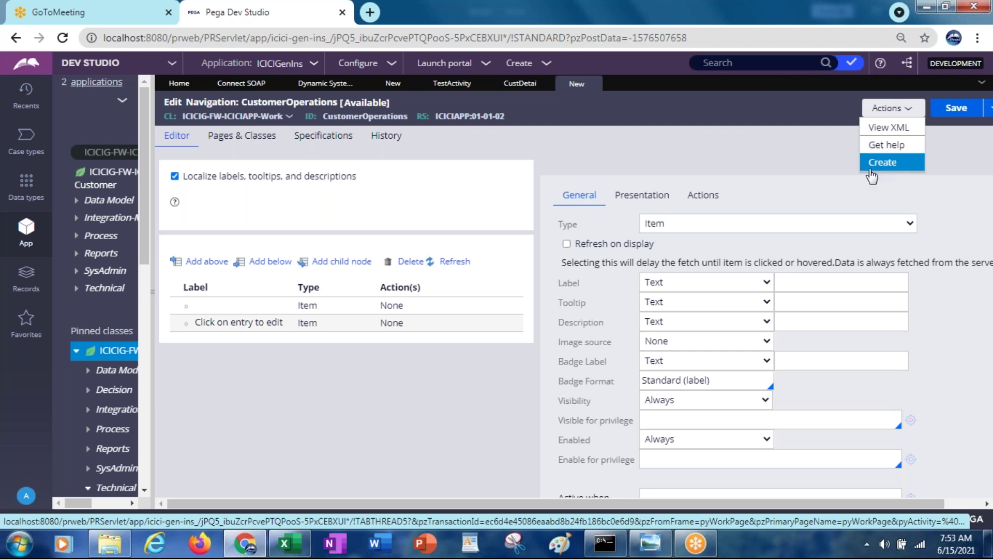
# Try Reference as the type of the navigation entry being edited
pyautogui.click(681, 226)
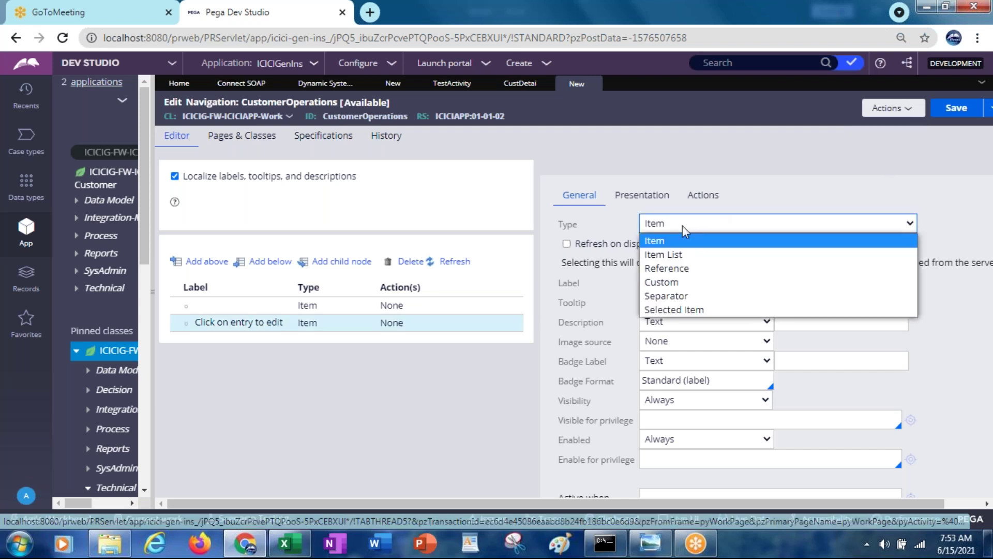
pyautogui.click(672, 268)
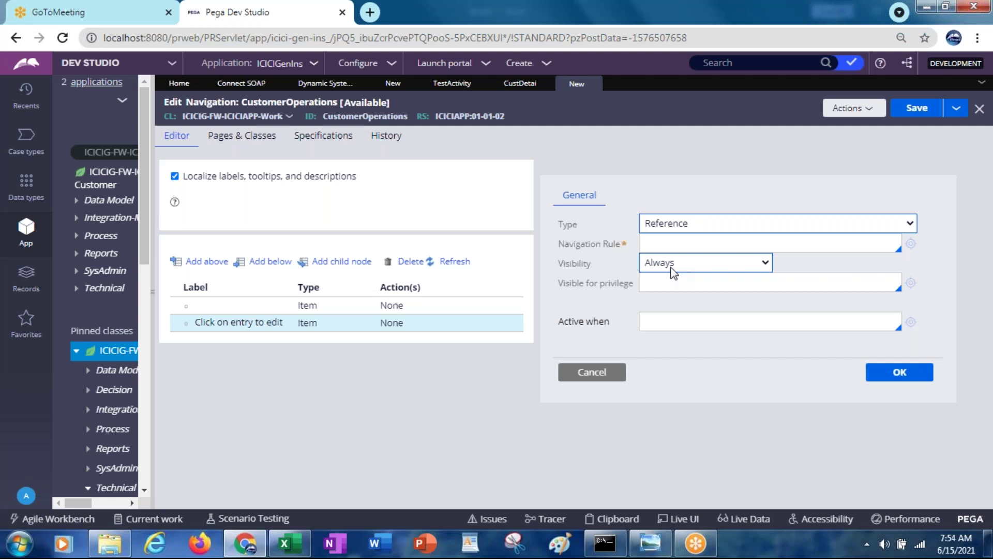
# Compare the rule actions available for CustomerOperations with those of the CustDetai connector, including its version listing, and return to CustomerOperations
pyautogui.click(838, 109)
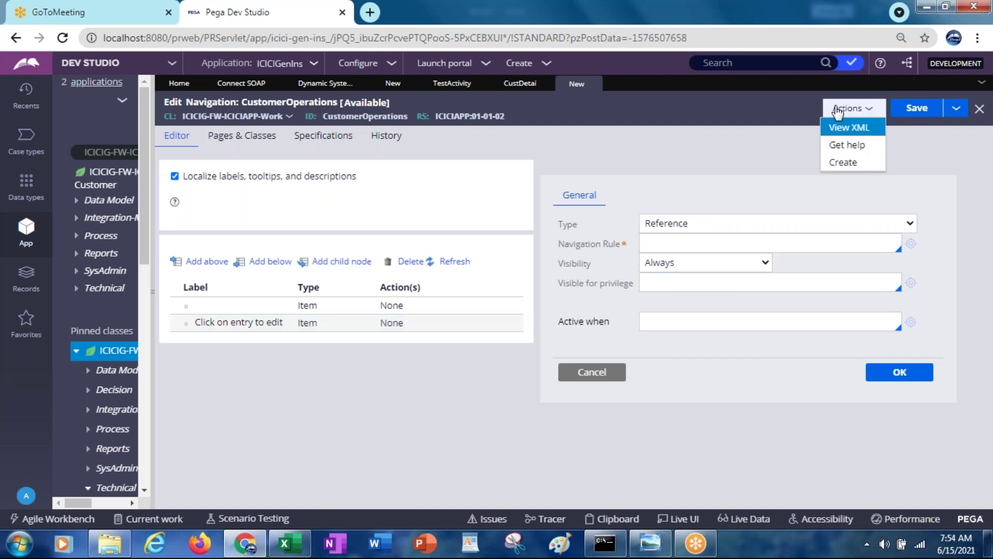
pyautogui.click(516, 87)
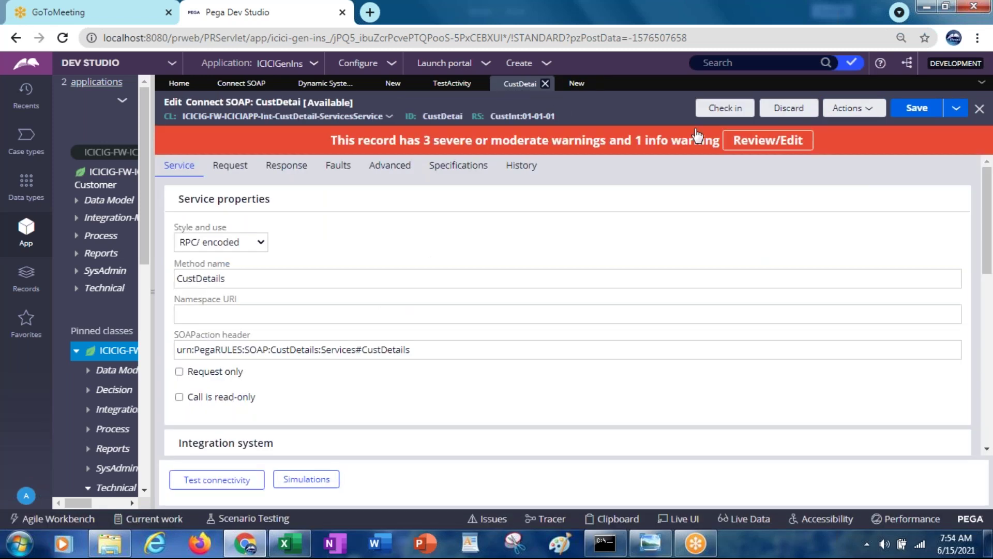
pyautogui.click(855, 111)
pyautogui.moveTo(848, 177)
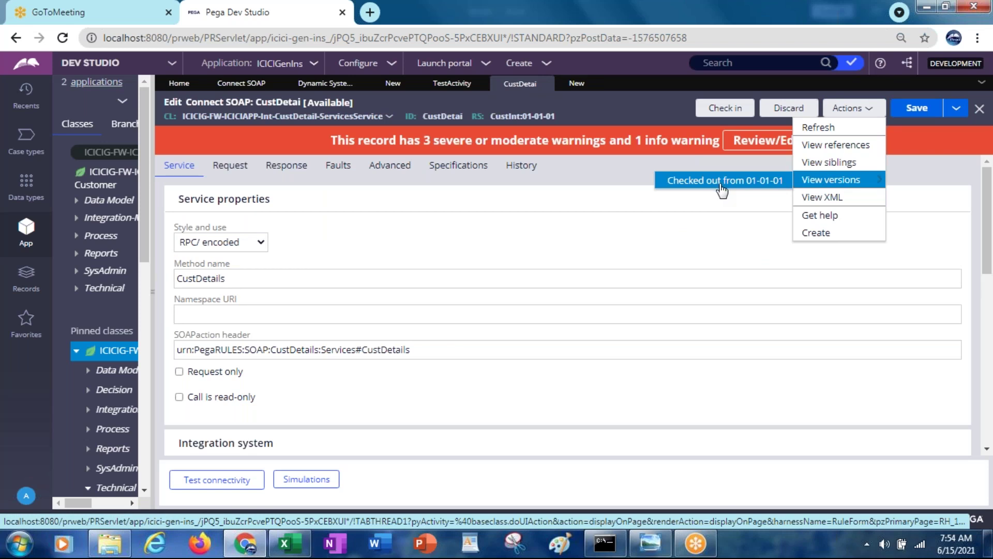
pyautogui.click(567, 83)
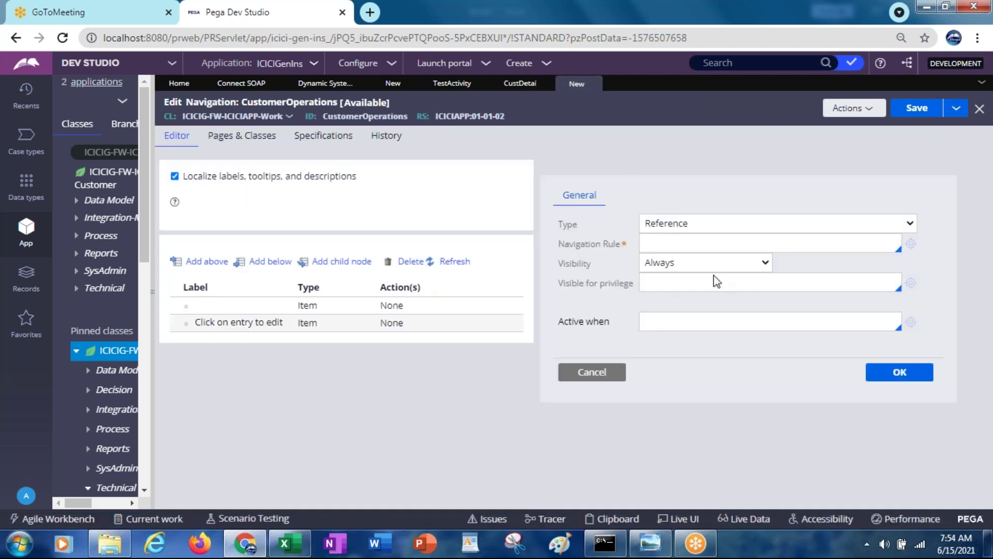
# Try Separator as the entry's type, then cancel the edit to discard the blank entry that was added
pyautogui.click(707, 225)
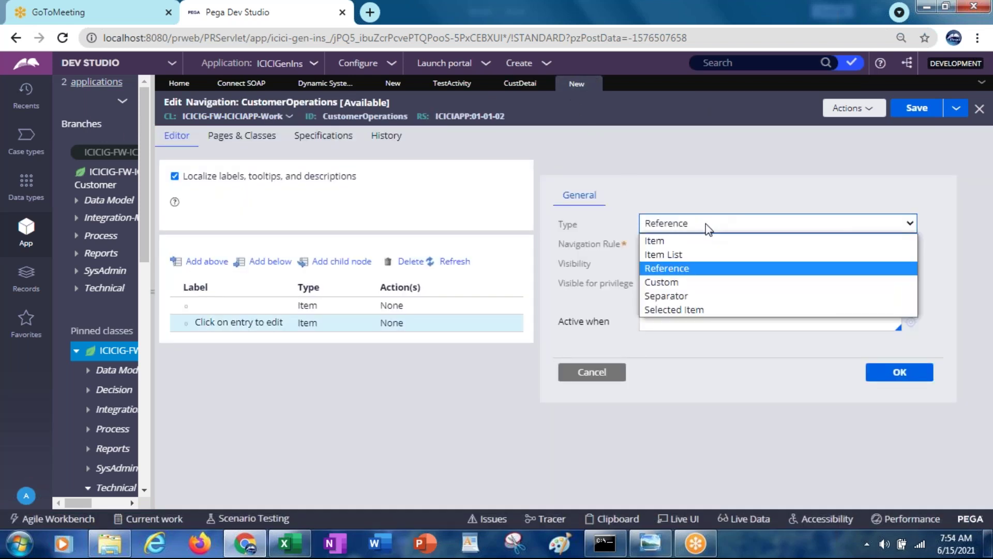
pyautogui.click(669, 296)
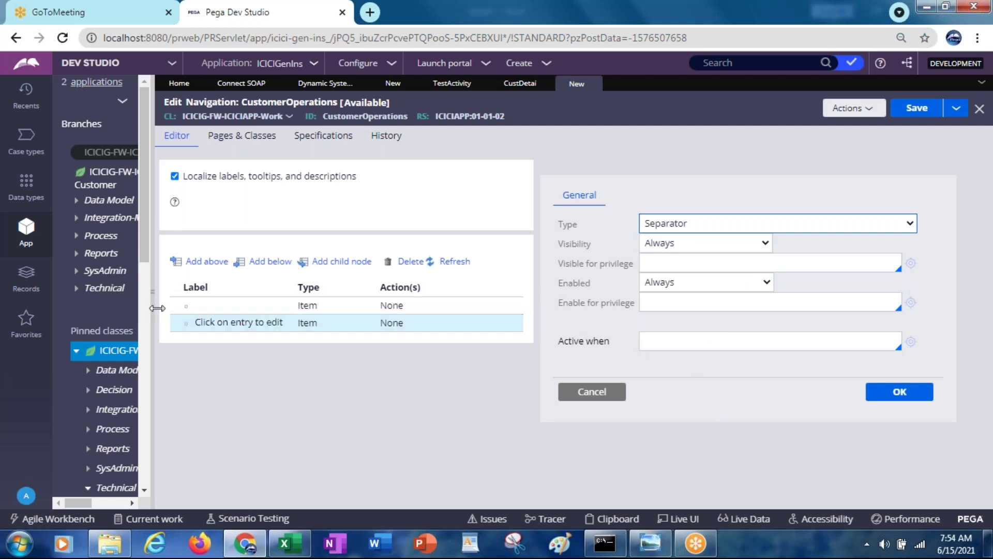
pyautogui.click(205, 311)
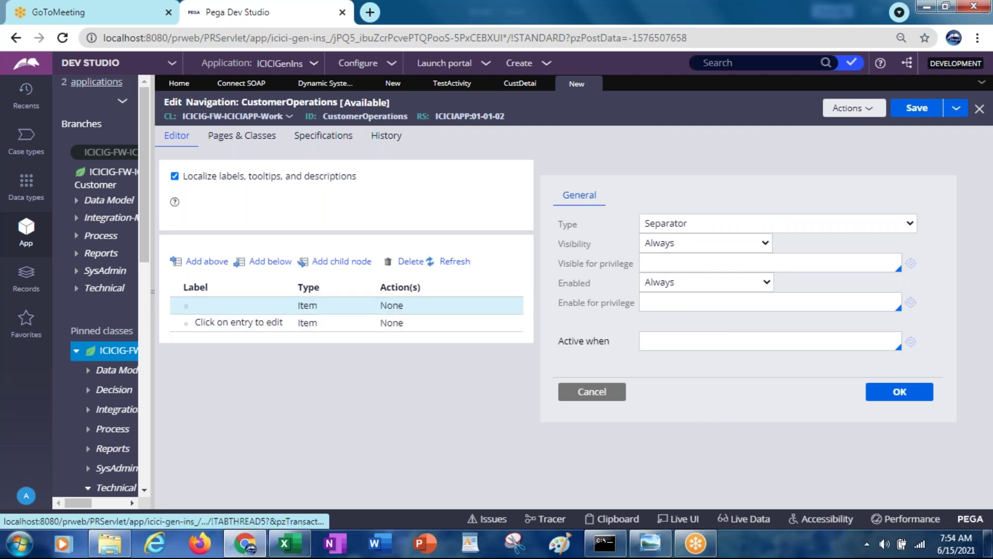
pyautogui.click(218, 309)
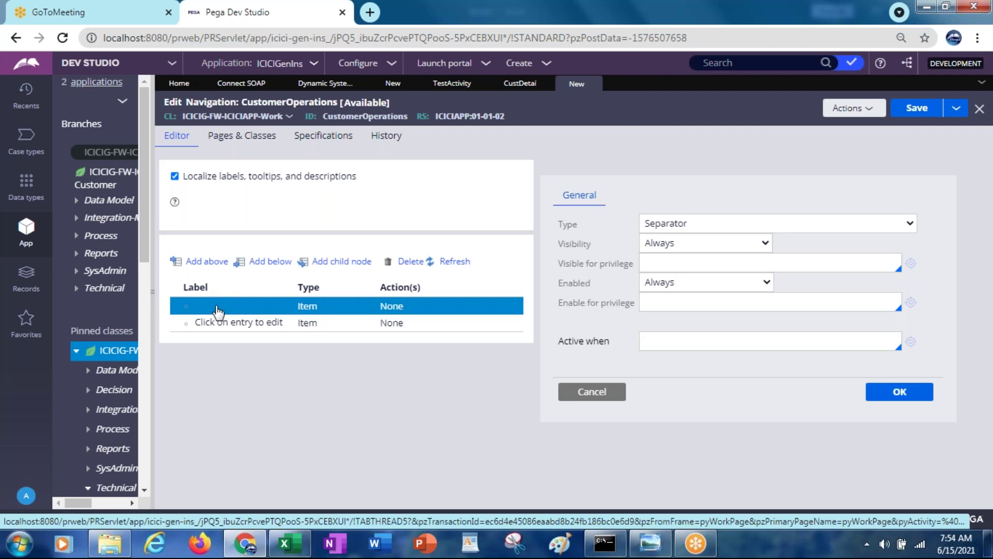
pyautogui.click(608, 395)
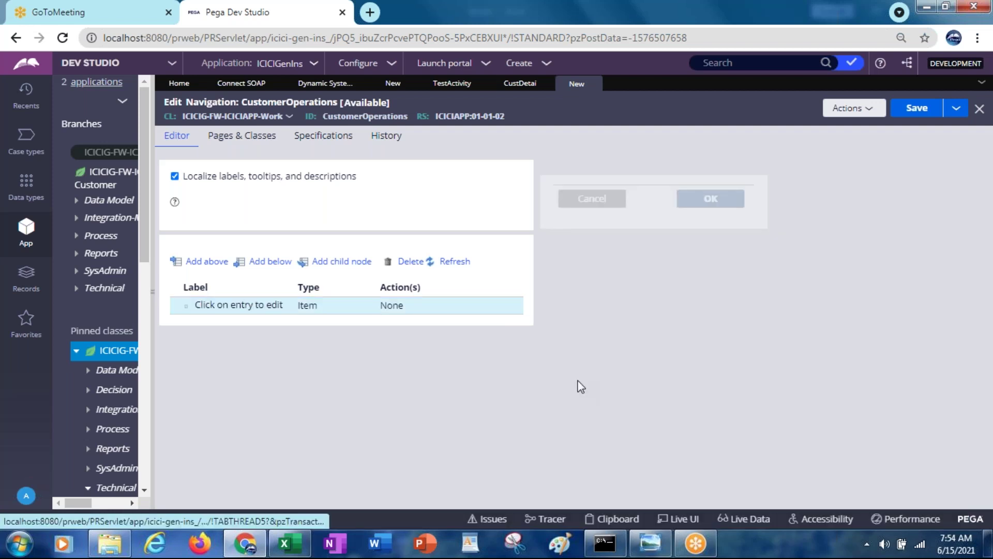
# Edit the remaining navigation entry and set its label text to Add Customer
pyautogui.click(222, 306)
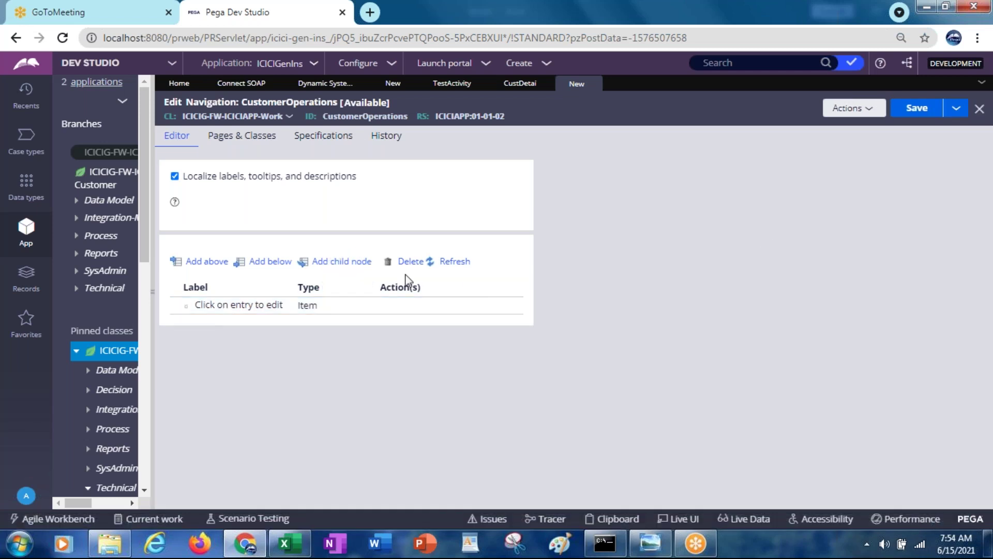
pyautogui.click(226, 310)
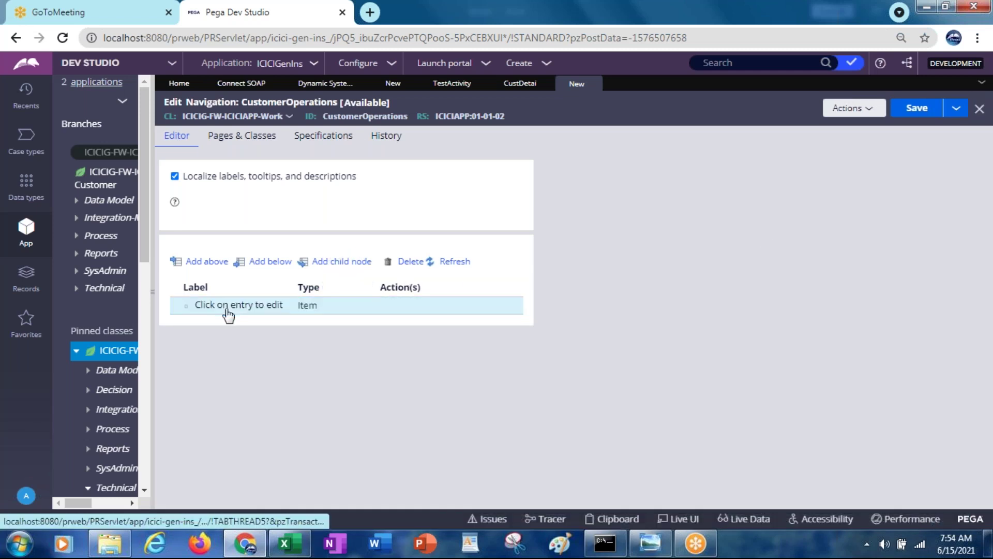
pyautogui.click(226, 309)
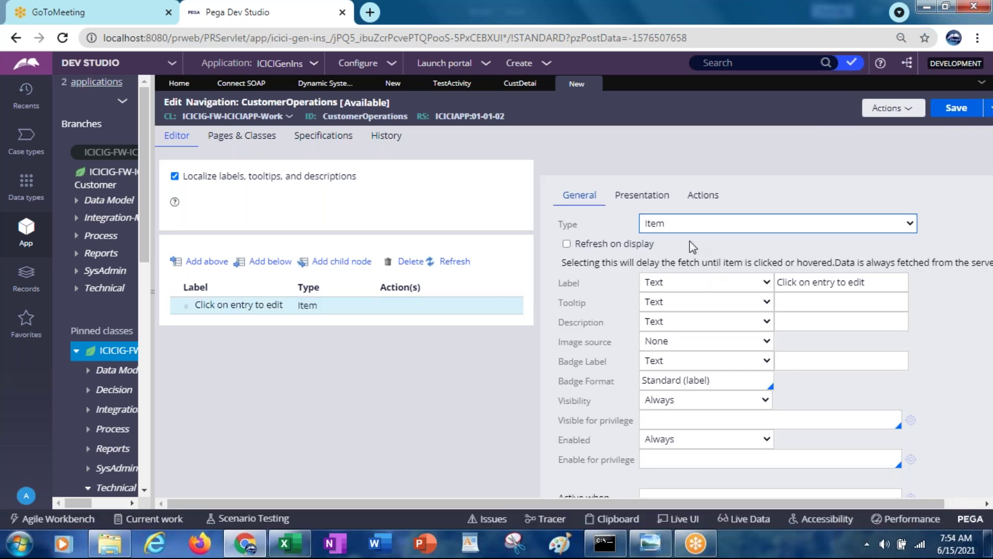
pyautogui.click(808, 284)
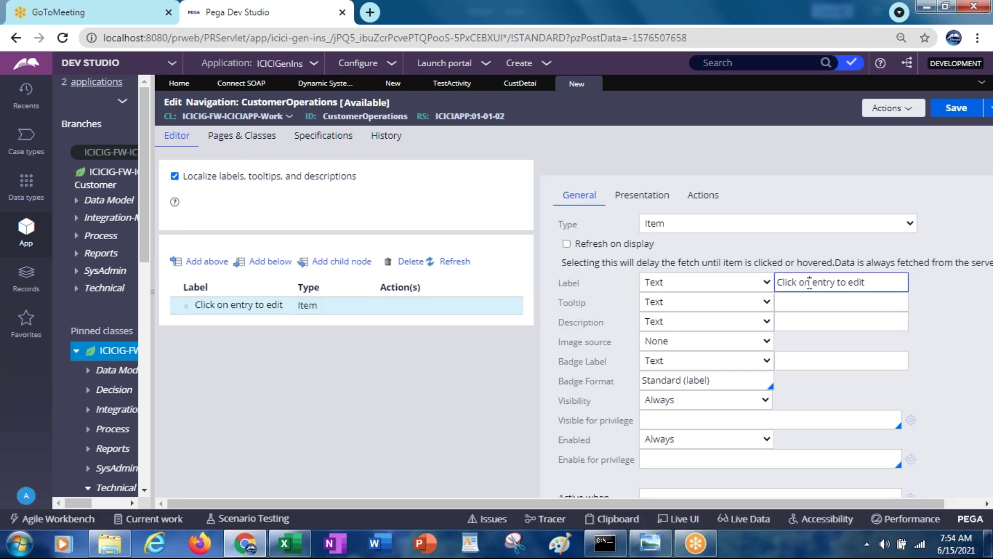
pyautogui.tripleClick(809, 284)
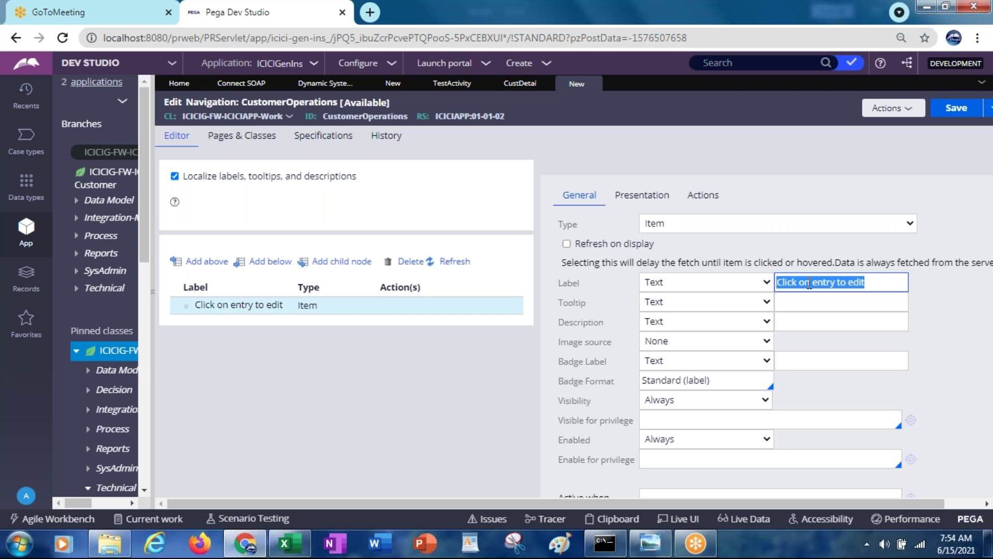
pyautogui.write('Add Customer')
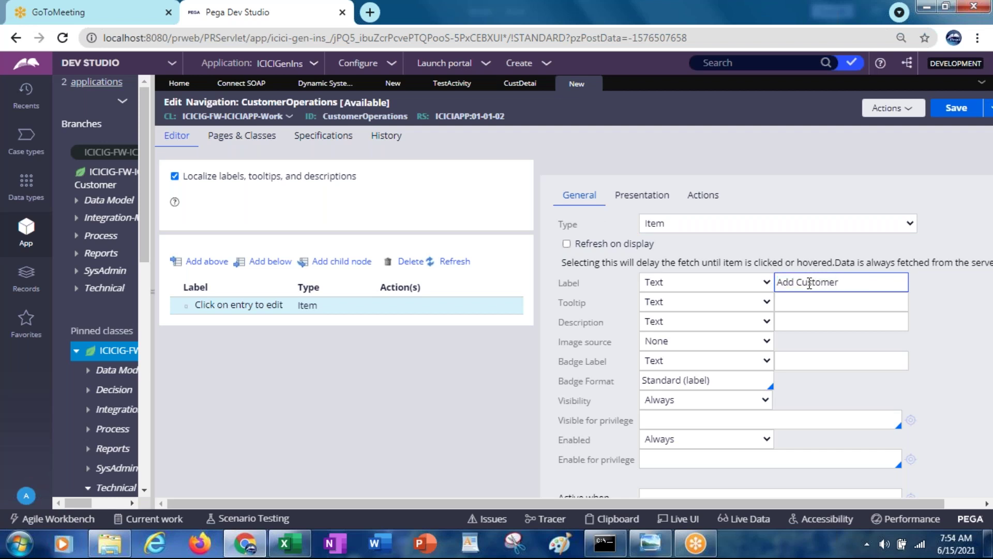
# Enter Save Customer Details as the Add Customer item's tooltip text, correcting the spelling
pyautogui.click(792, 304)
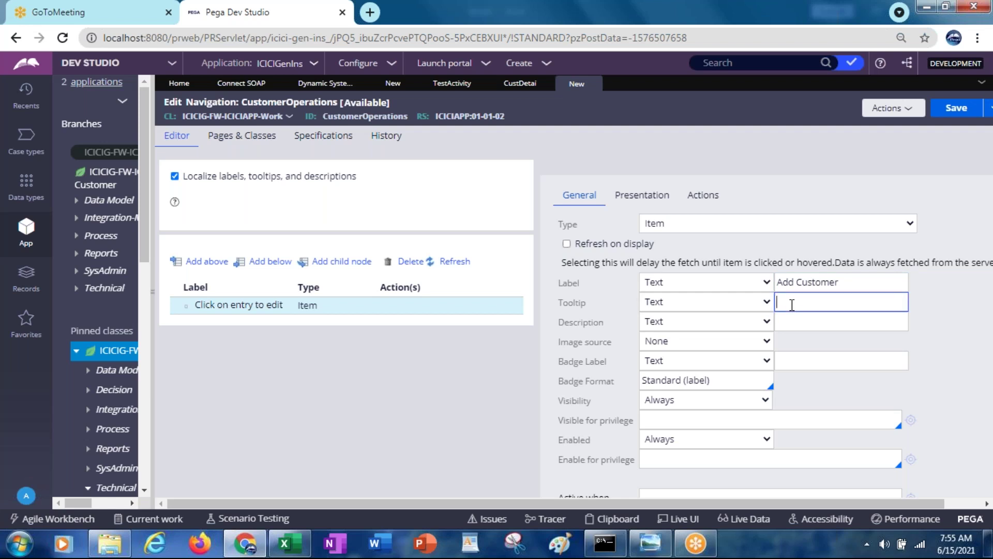
pyautogui.write('Save Cusotmer Details')
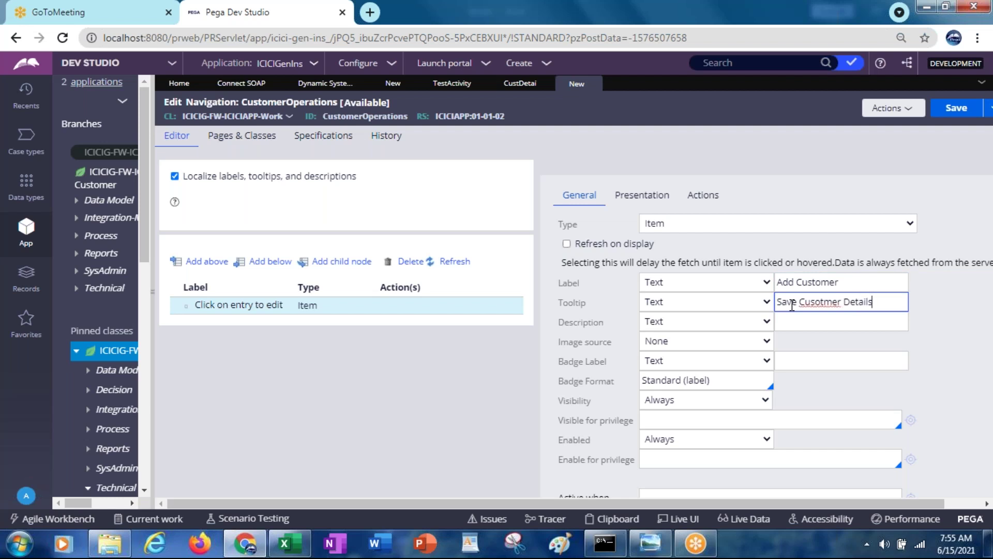
pyautogui.press('Left')
pyautogui.press('Left')
pyautogui.press('Left')
pyautogui.press('Left')
pyautogui.press('Left')
pyautogui.press('Left')
pyautogui.press('Left')
pyautogui.press('Left')
pyautogui.press('Left')
pyautogui.press('Left')
pyautogui.press('Left')
pyautogui.write('t')
pyautogui.press('Right')
pyautogui.press('Delete')
# Copy the tooltip text Save Customer Details into the item's description
pyautogui.click(804, 322)
pyautogui.click(806, 303)
pyautogui.tripleClick(806, 302)
pyautogui.hotkey('ctrl', 'c')
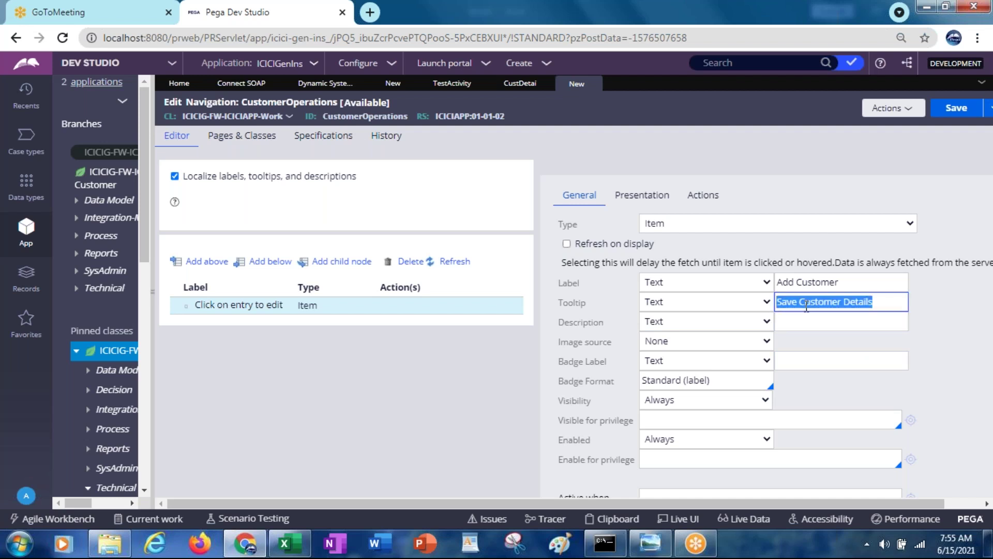
pyautogui.click(805, 321)
pyautogui.hotkey('ctrl', 'v')
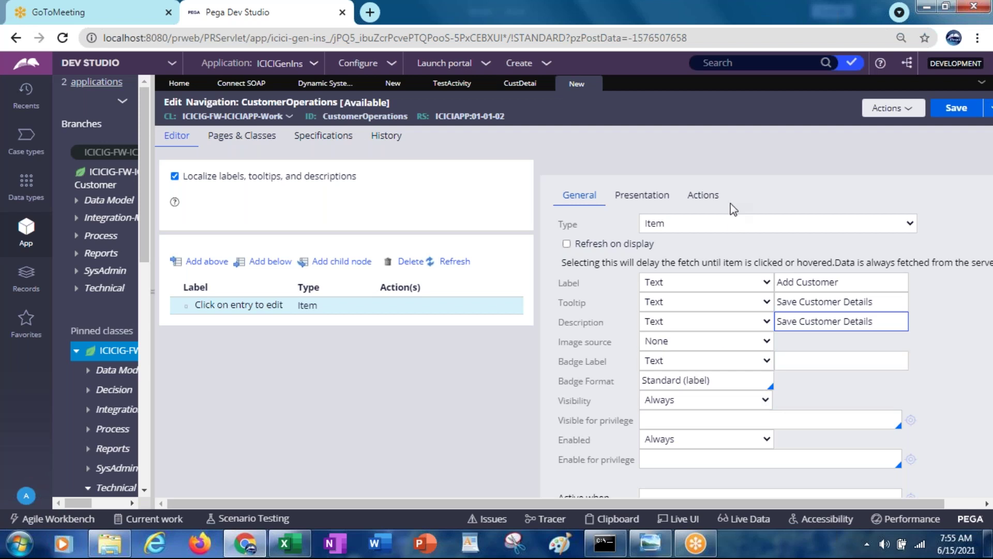
# Add a Local action to the item's click event that launches CustomerSearchFA with Modal Dialog as its target
pyautogui.click(695, 199)
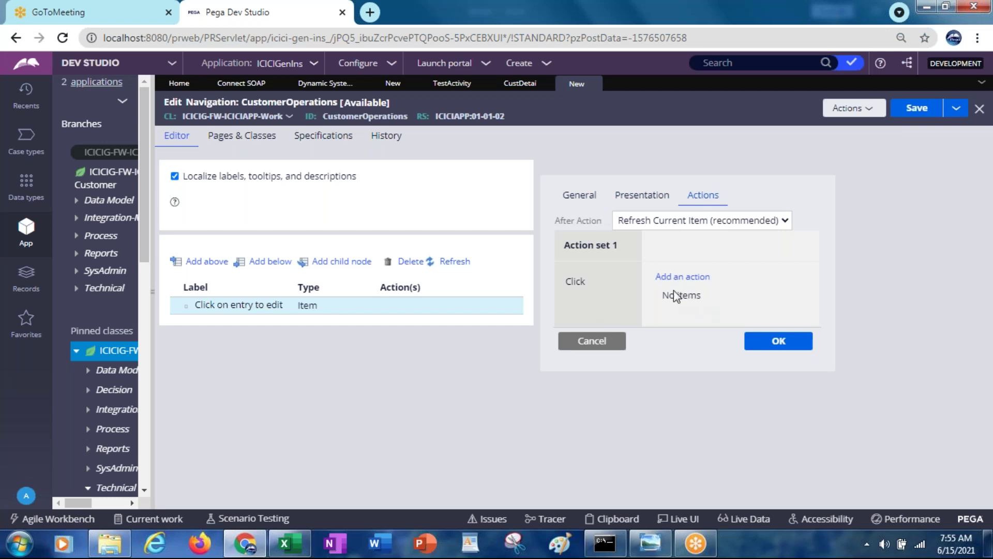
pyautogui.click(864, 119)
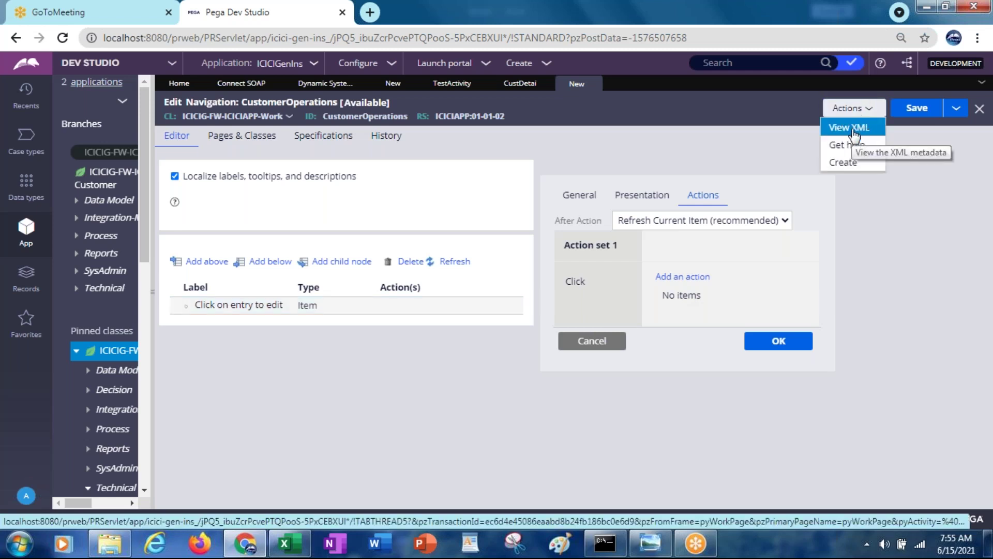
pyautogui.click(704, 280)
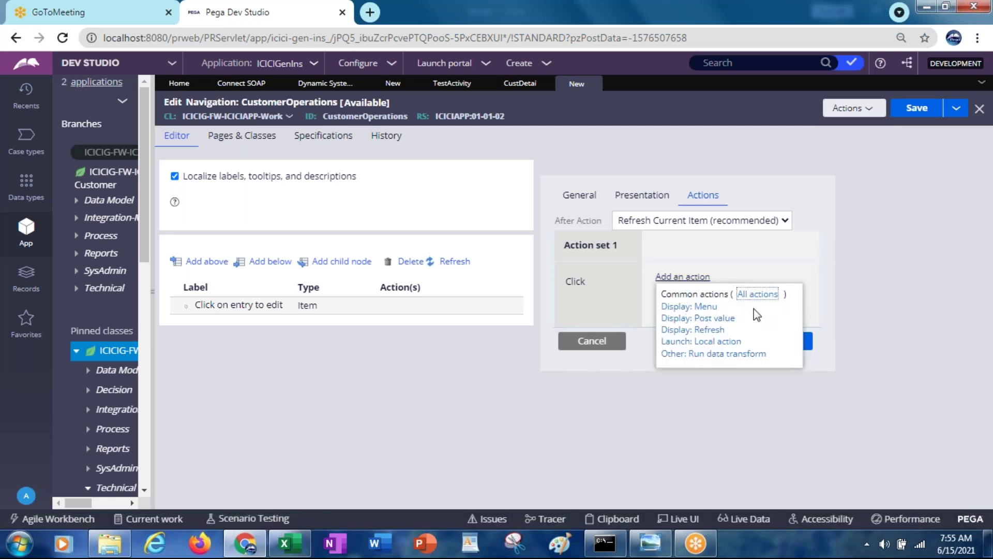
pyautogui.click(713, 344)
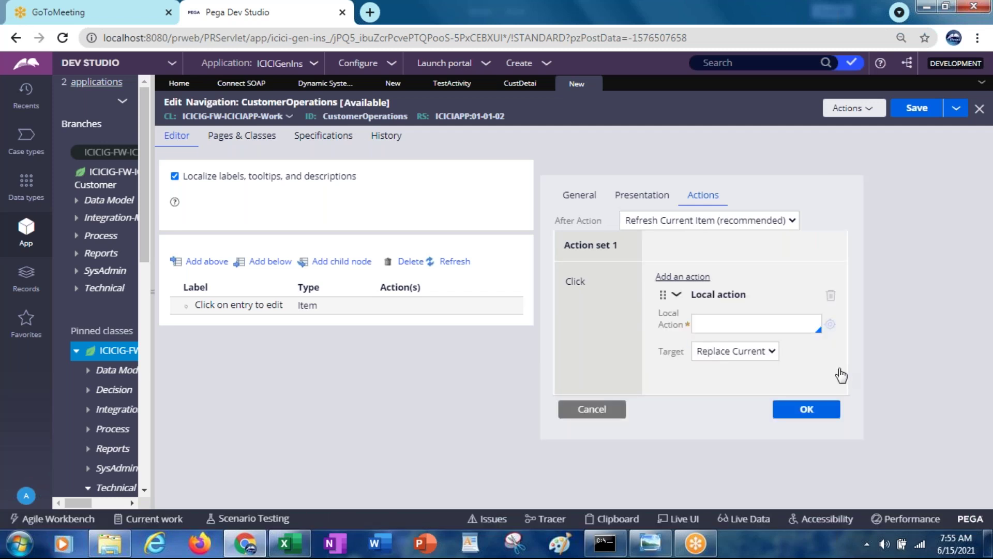
pyautogui.click(736, 318)
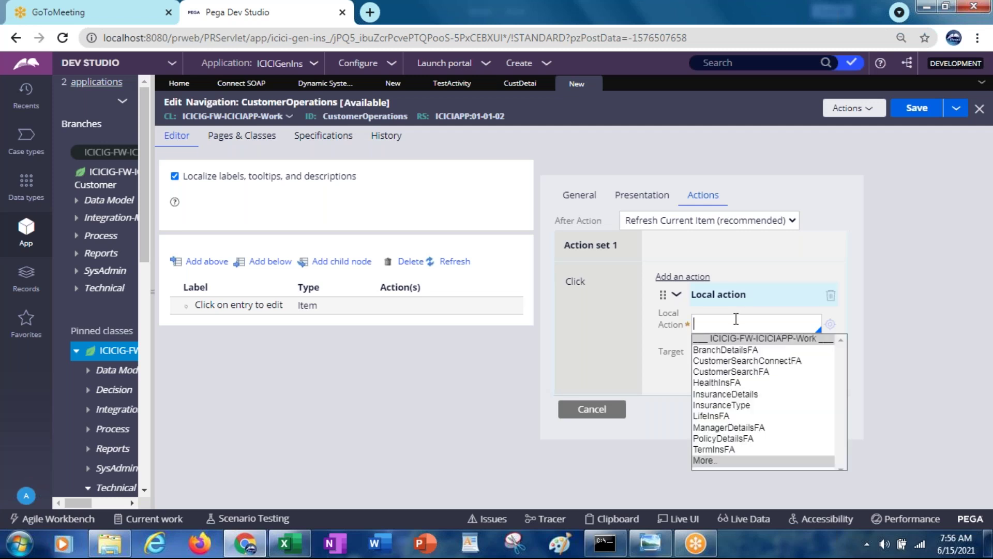
pyautogui.click(758, 373)
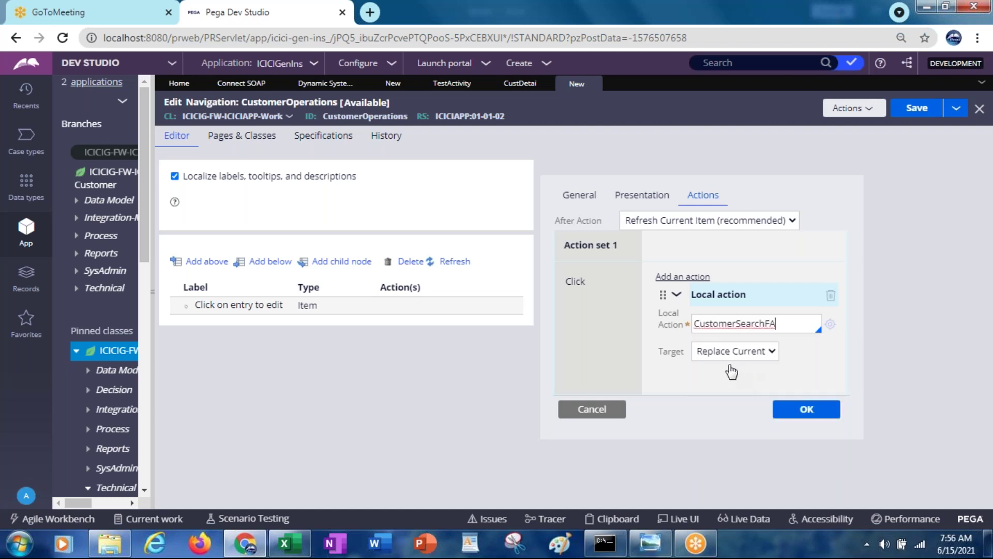
pyautogui.click(718, 360)
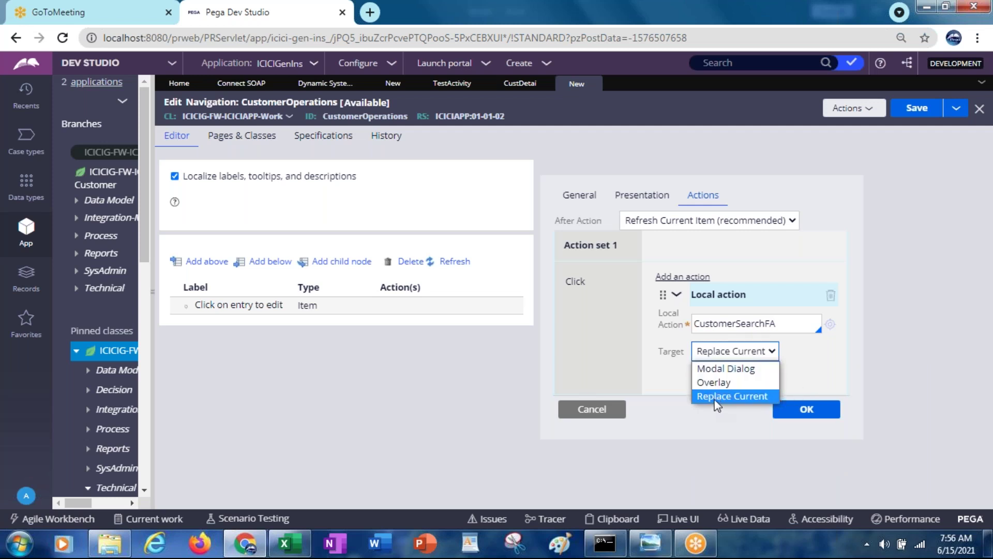
pyautogui.press('Escape')
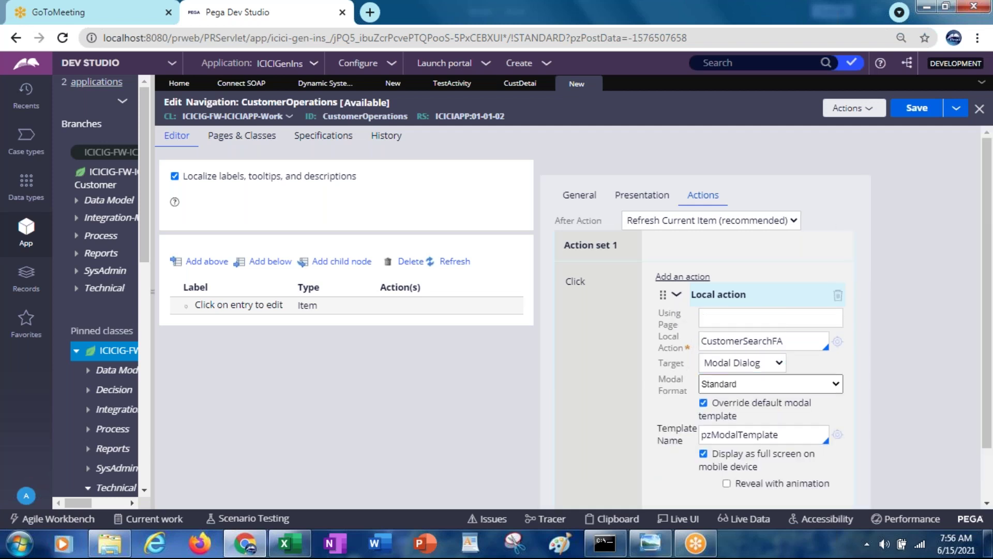
# View the XML of the edited CustomerOperations rule and close its window
pyautogui.click(851, 109)
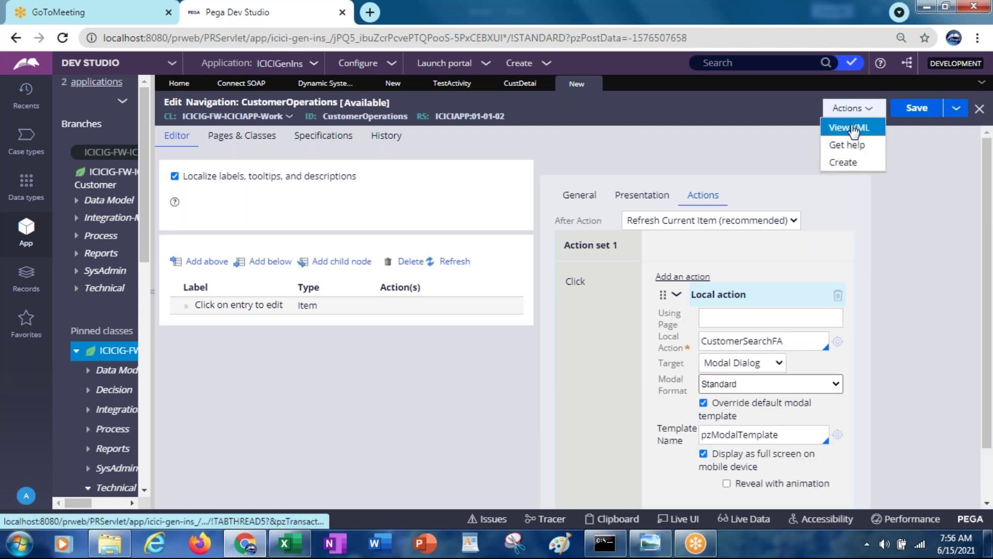
pyautogui.click(851, 128)
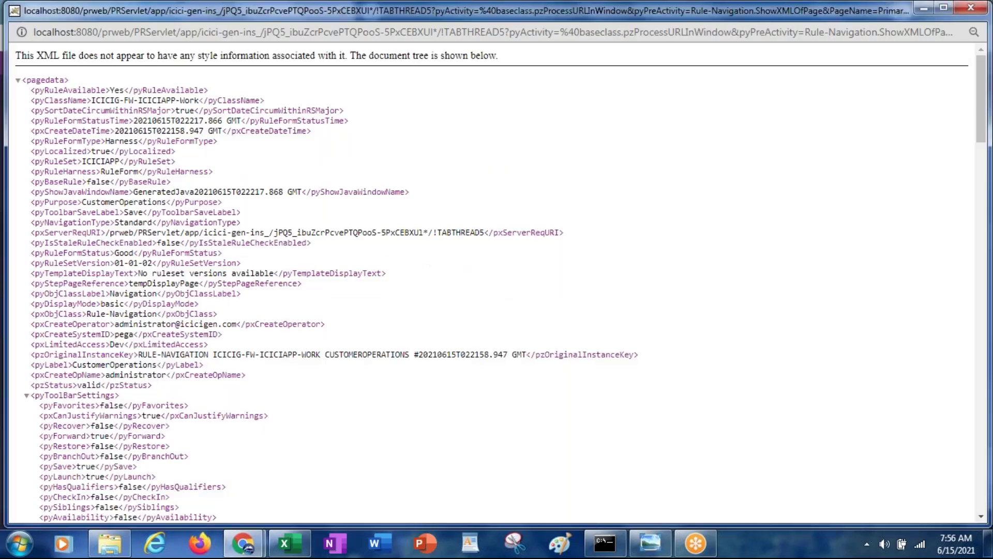
pyautogui.moveTo(252, 18); pyautogui.dragTo(215, 128)
pyautogui.click(930, 125)
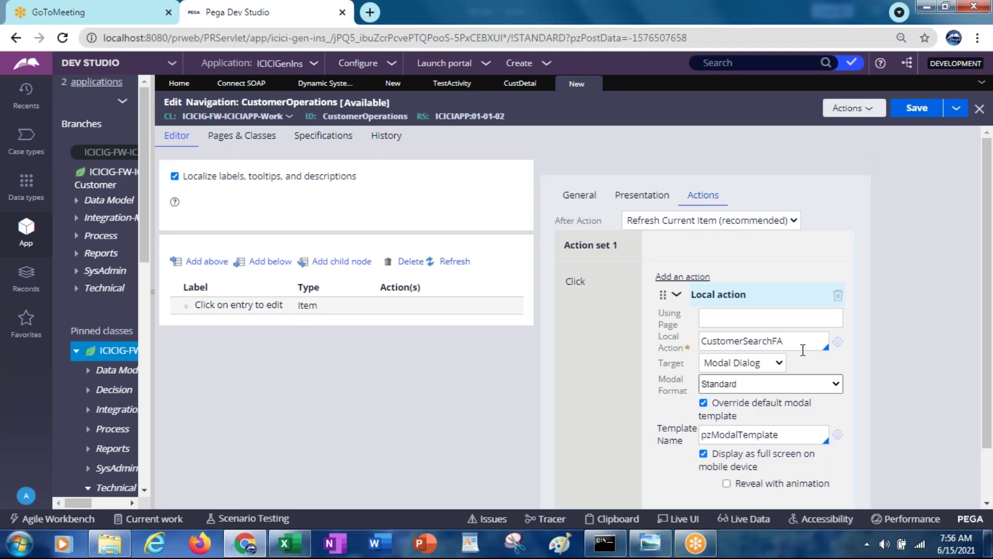
# Change the CustomerSearchFA local action's target to Overlay
pyautogui.click(741, 363)
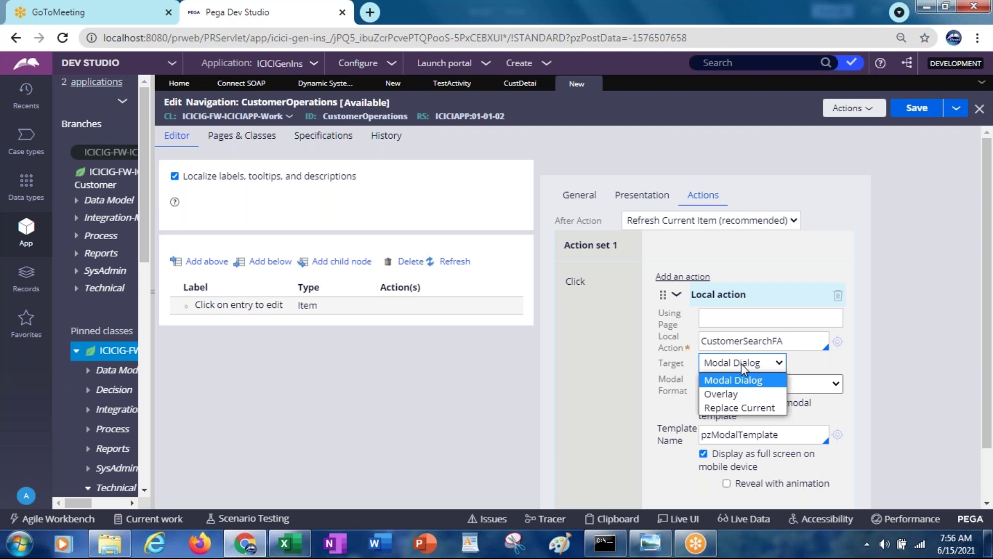
pyautogui.click(740, 394)
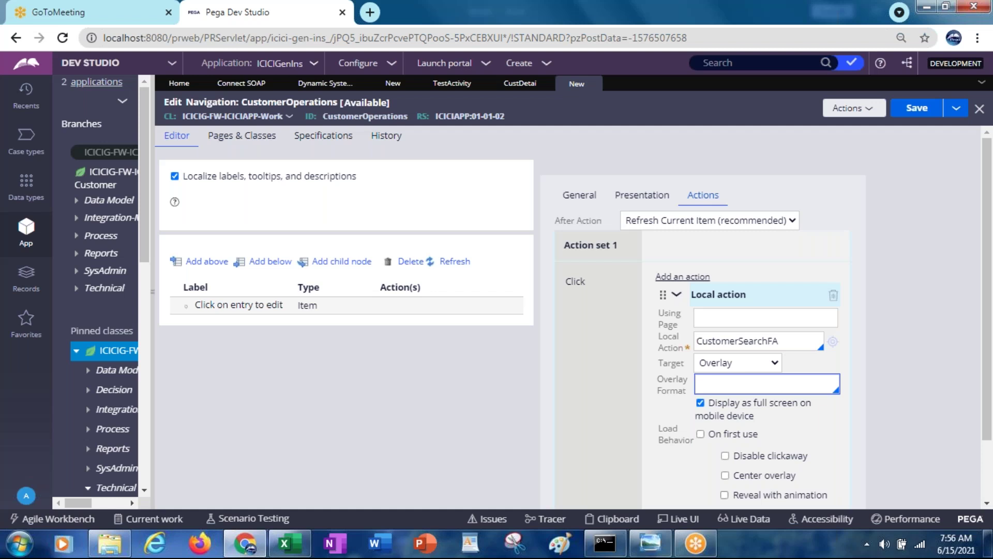
pyautogui.click(391, 333)
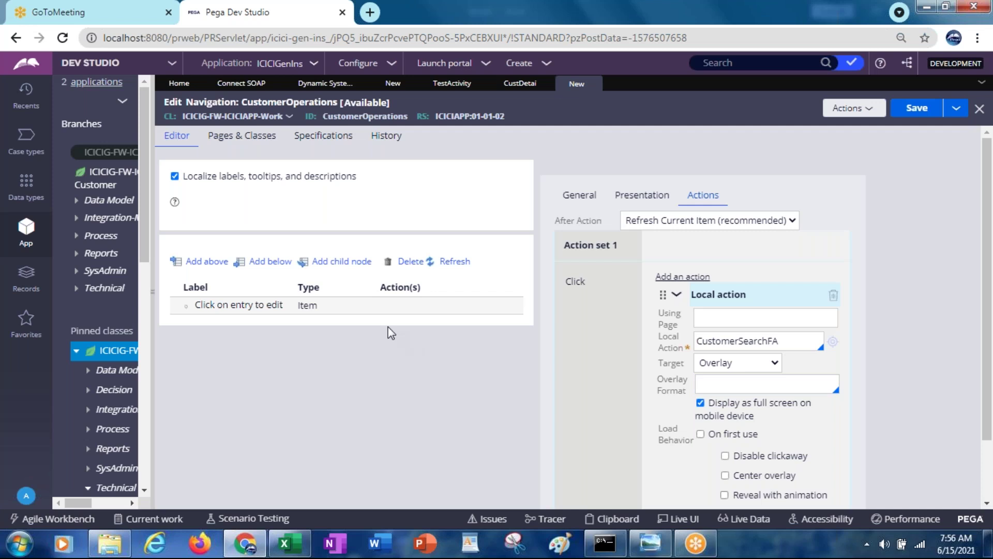
# Set the CustomerSearchFA local action's target to Replace Current and apply the Add Customer item's settings
pyautogui.click(725, 365)
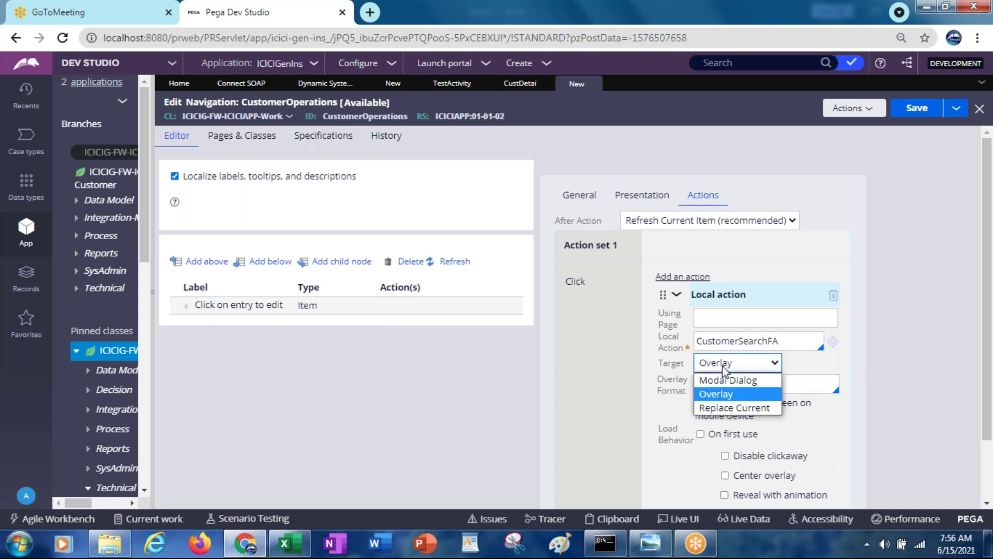
pyautogui.click(727, 405)
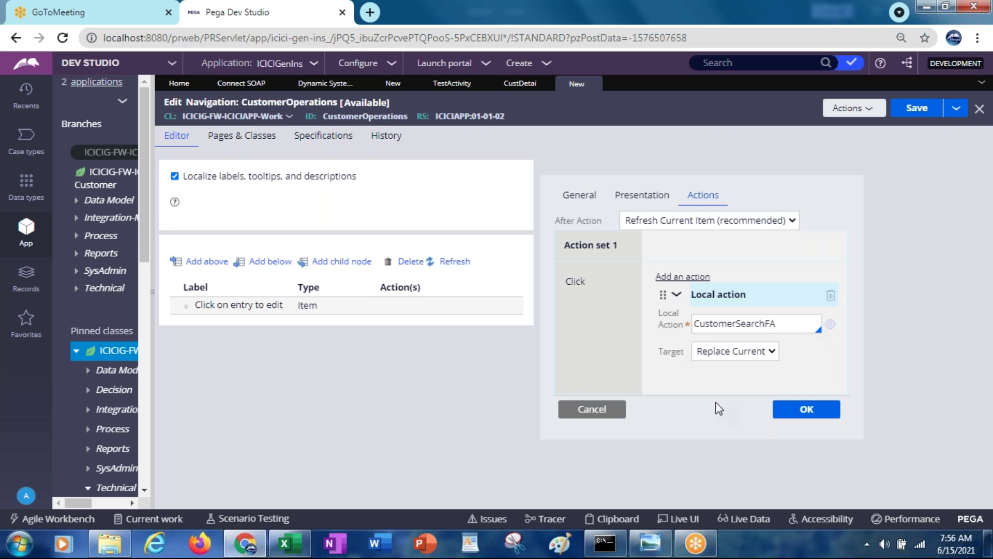
pyautogui.click(517, 87)
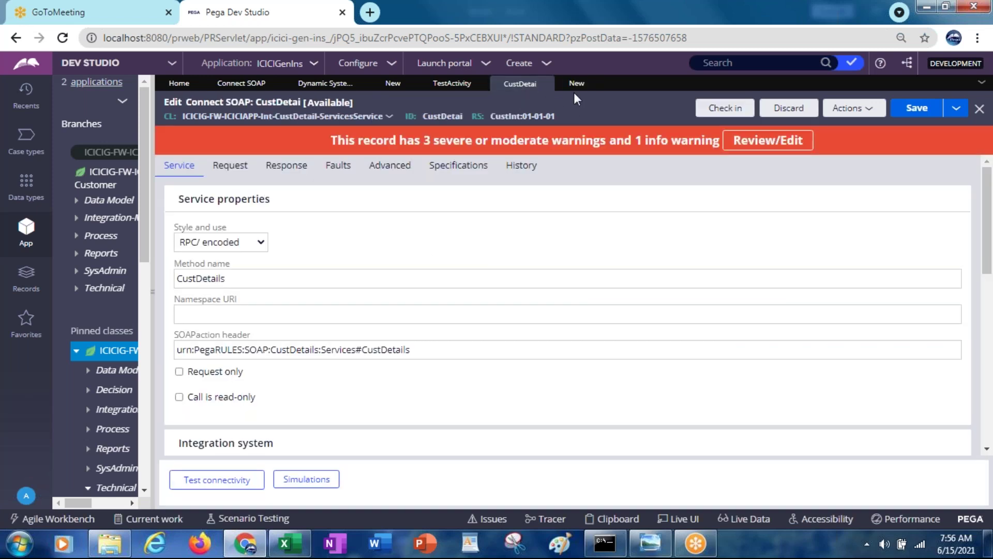
pyautogui.click(573, 87)
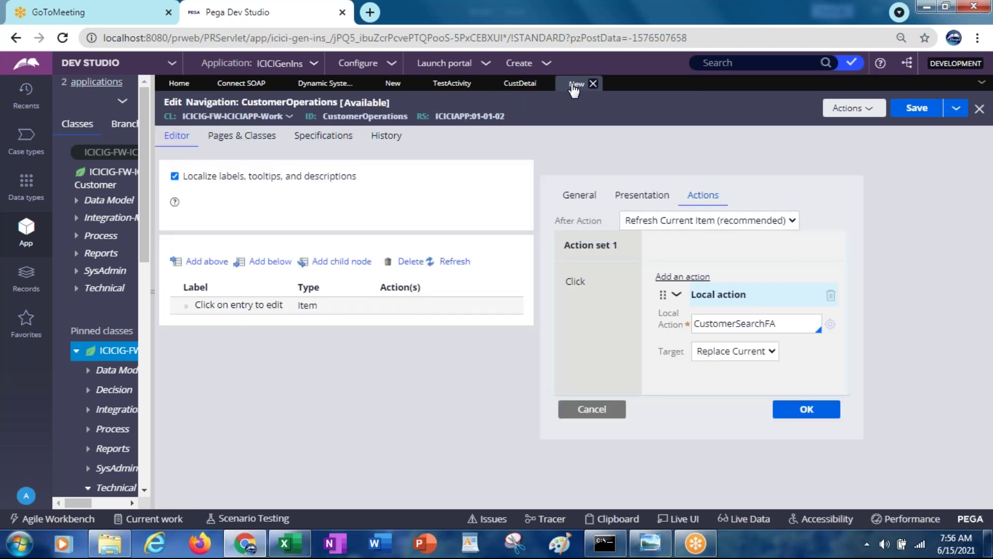
pyautogui.click(452, 86)
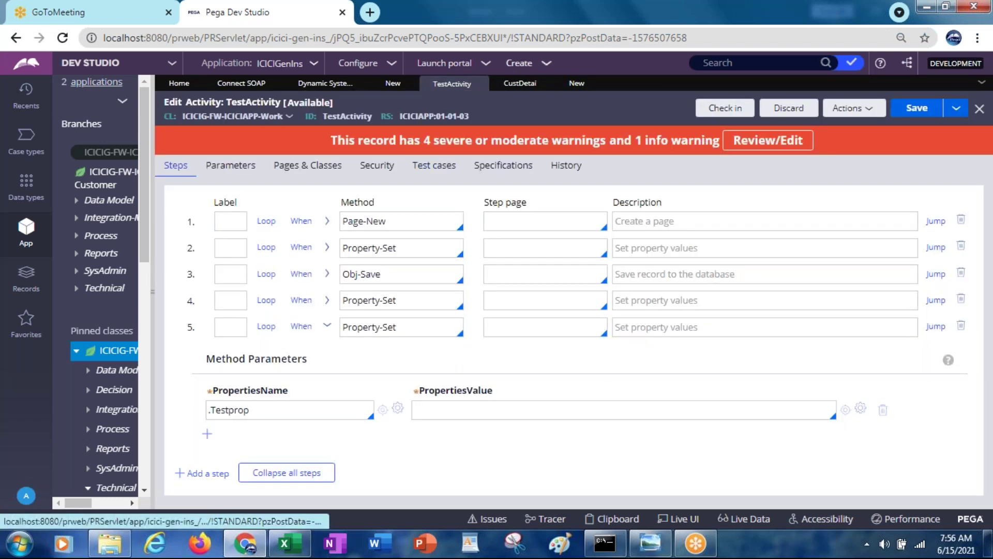
pyautogui.tripleClick(514, 91)
pyautogui.moveTo(513, 84)
pyautogui.click(515, 83)
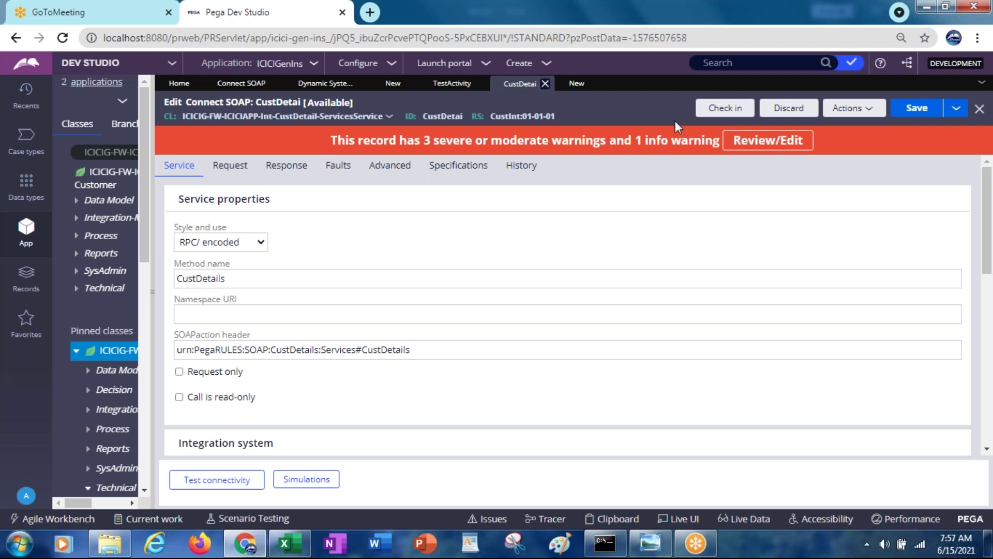
pyautogui.click(576, 86)
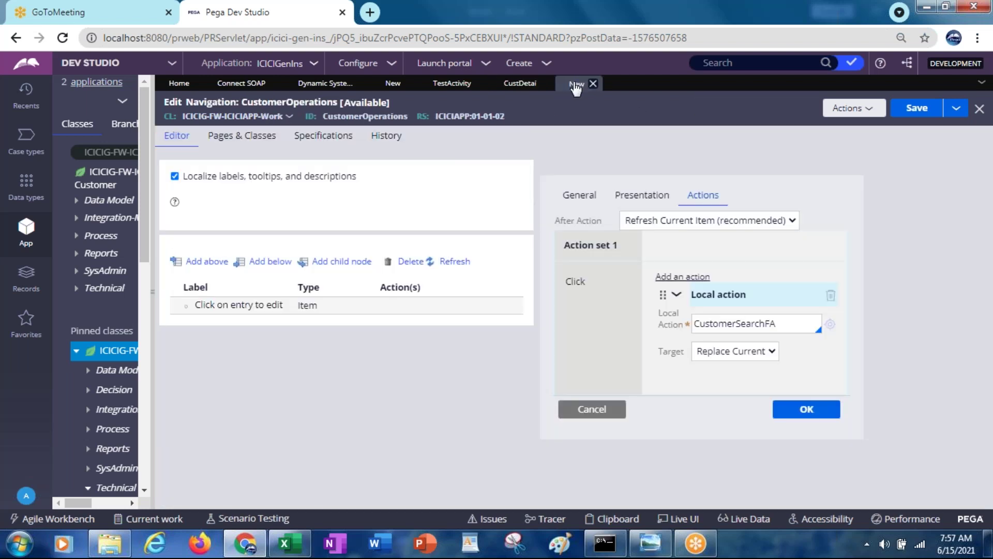
pyautogui.click(806, 411)
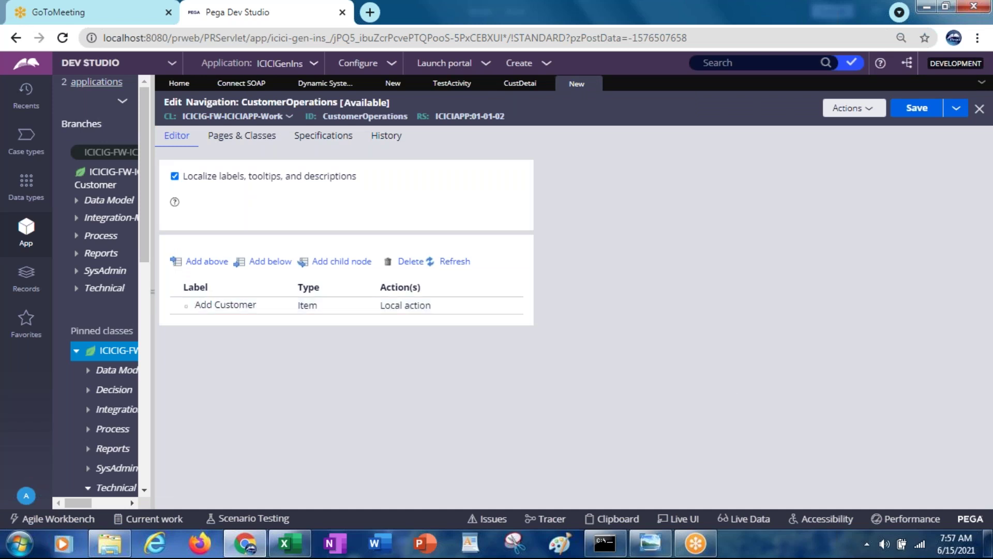
# Add a second navigation item below Add Customer, keeping the type Item and labelling it DeleteCustomer
pyautogui.click(268, 264)
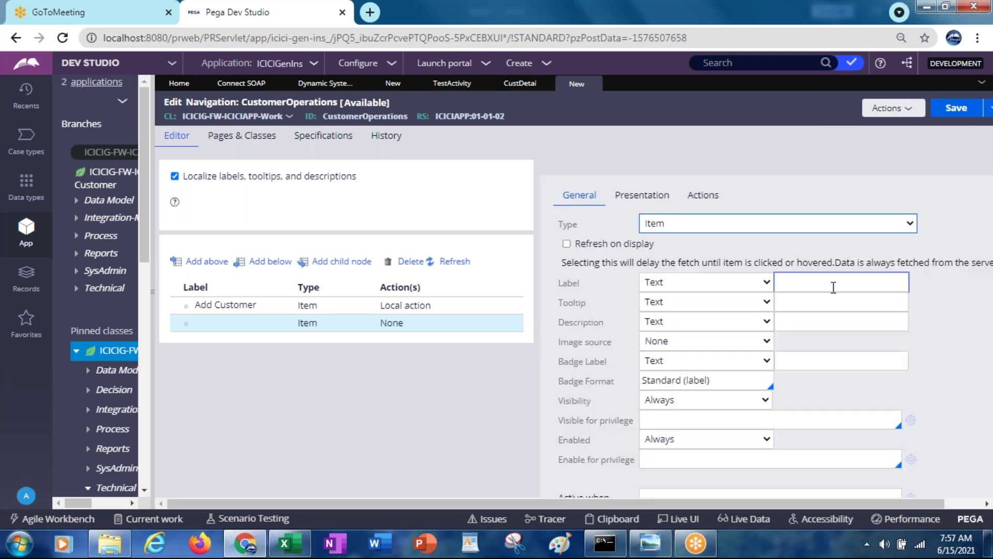
pyautogui.click(725, 224)
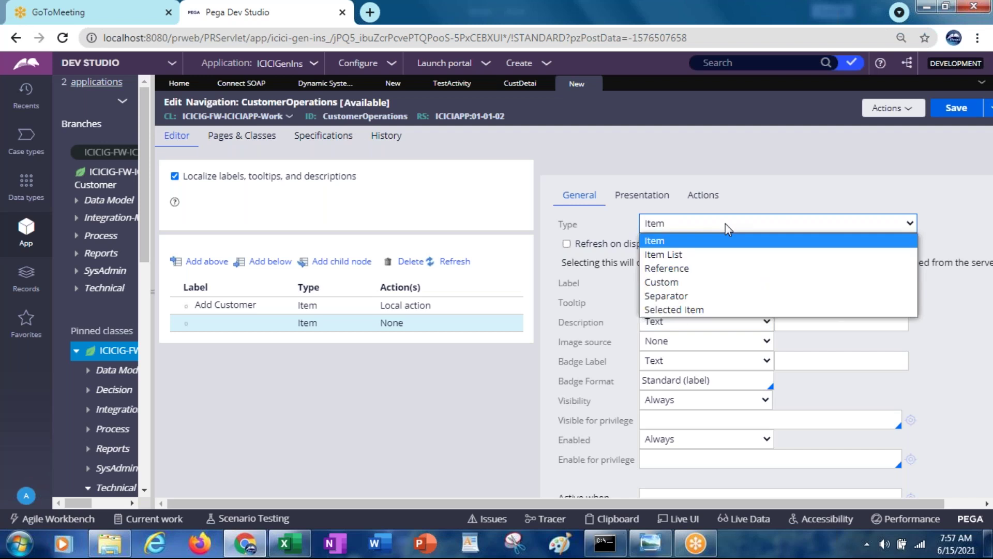
pyautogui.click(725, 228)
pyautogui.click(793, 288)
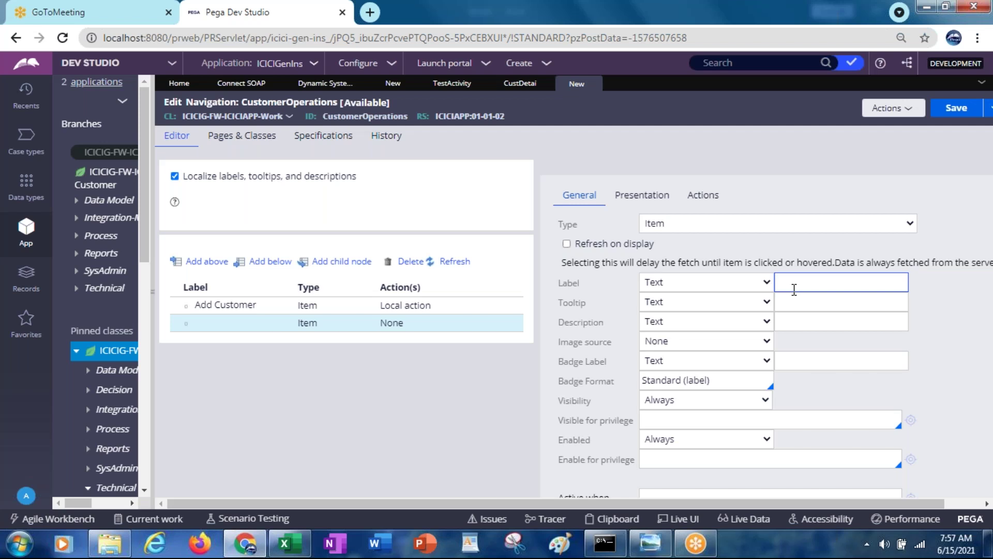
pyautogui.write('DeleteCustomer')
pyautogui.press('Tab')
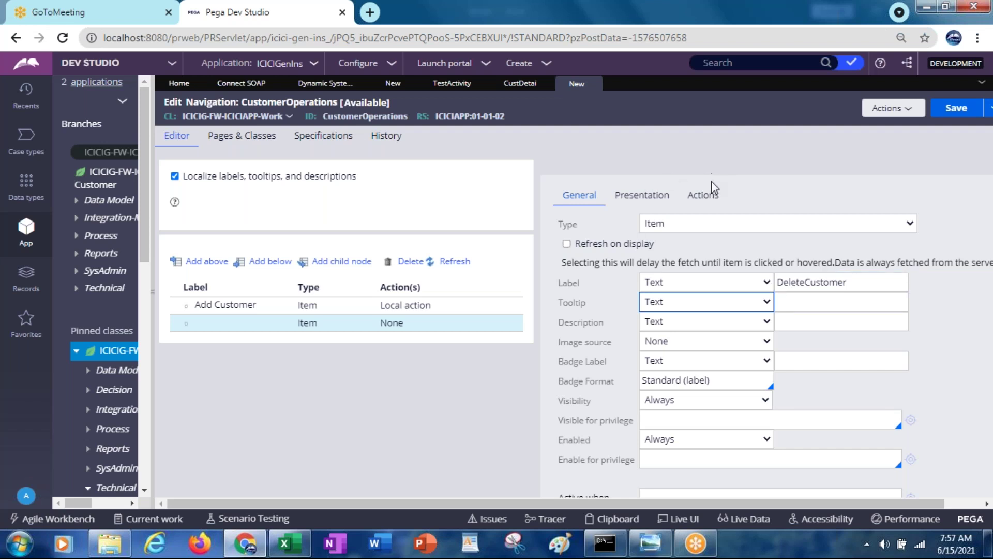
# Add a Local action to the DeleteCustomer item's click event that launches BranchDetailsFA, and apply the item's settings
pyautogui.click(709, 204)
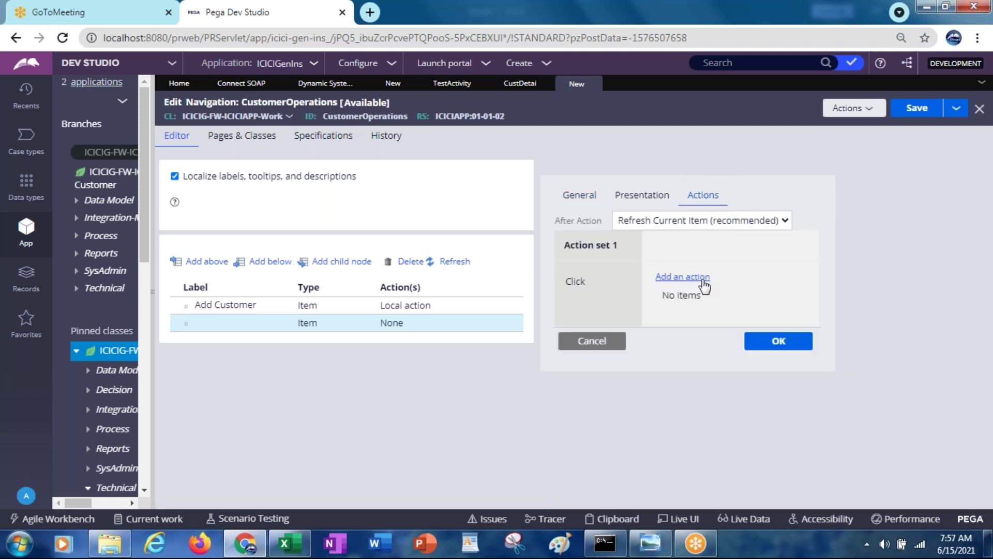
pyautogui.click(702, 278)
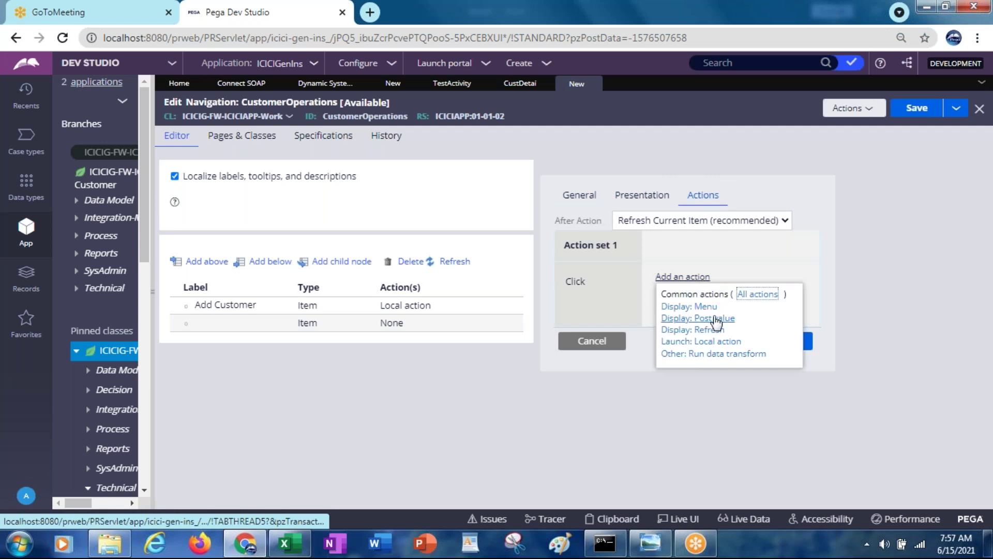
pyautogui.click(726, 344)
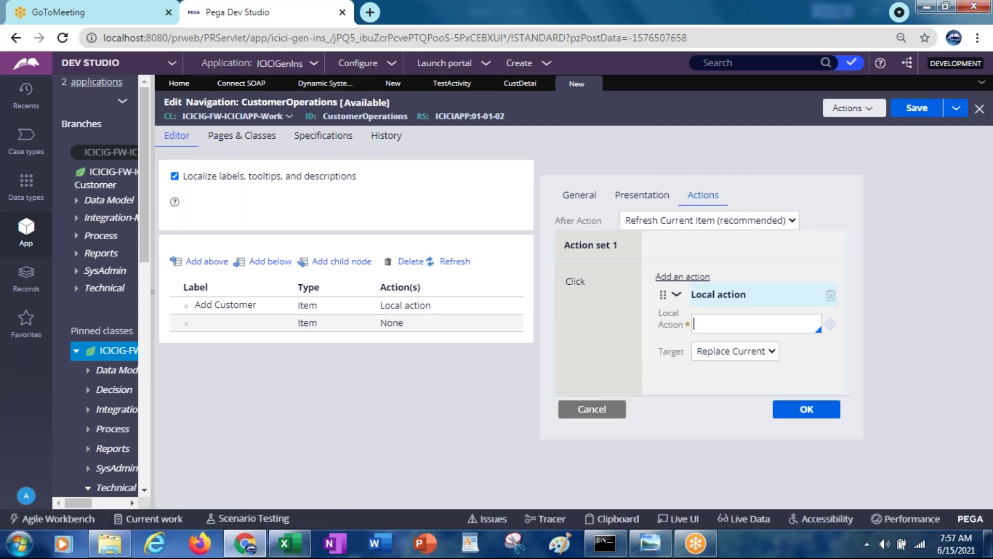
pyautogui.click(696, 323)
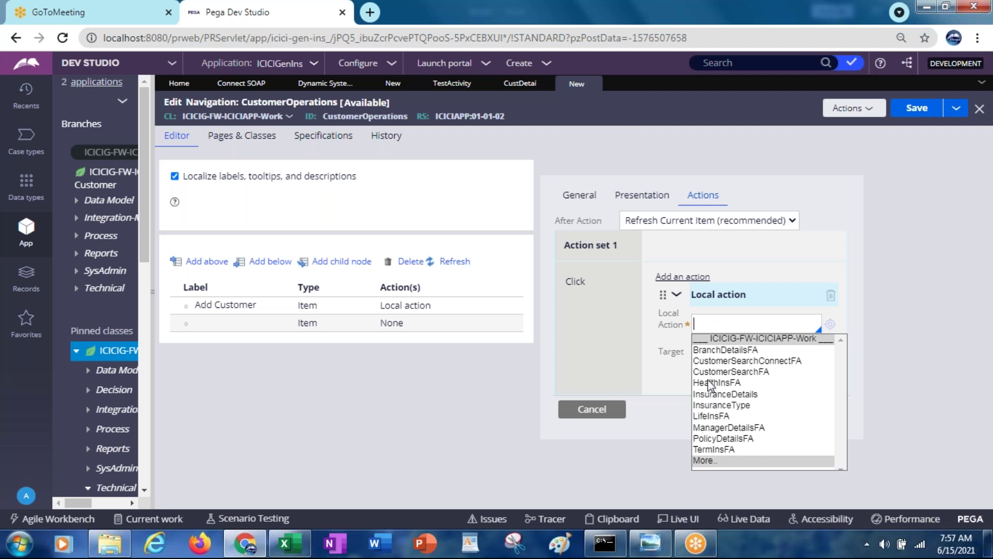
pyautogui.click(734, 350)
pyautogui.click(817, 415)
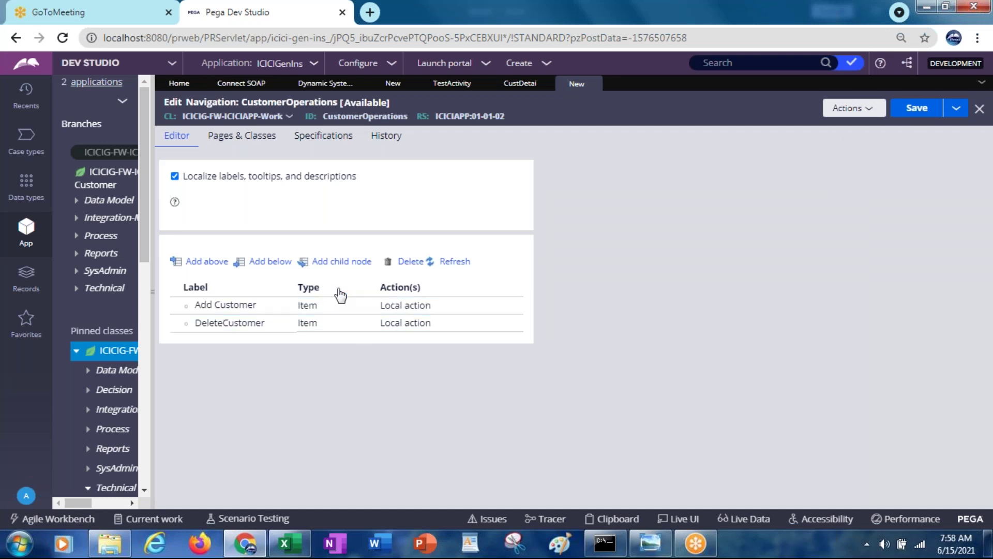
# Add a child node under the DeleteCustomer item and open its properties
pyautogui.click(338, 263)
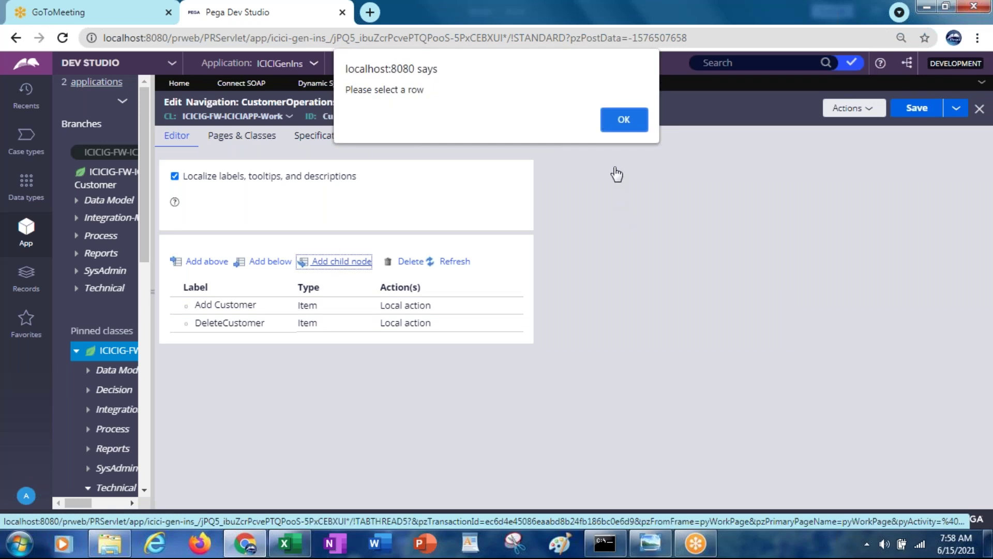
pyautogui.click(607, 122)
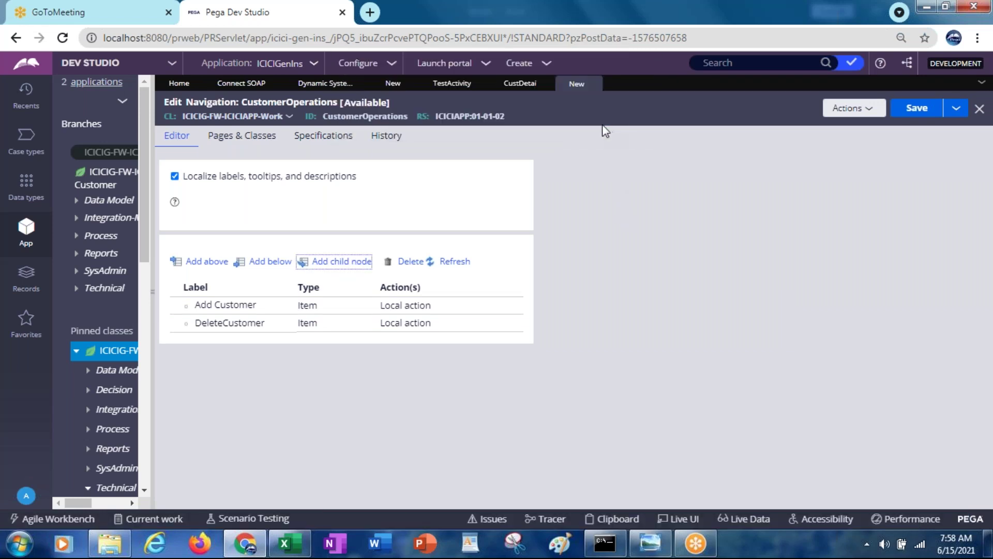
pyautogui.click(239, 325)
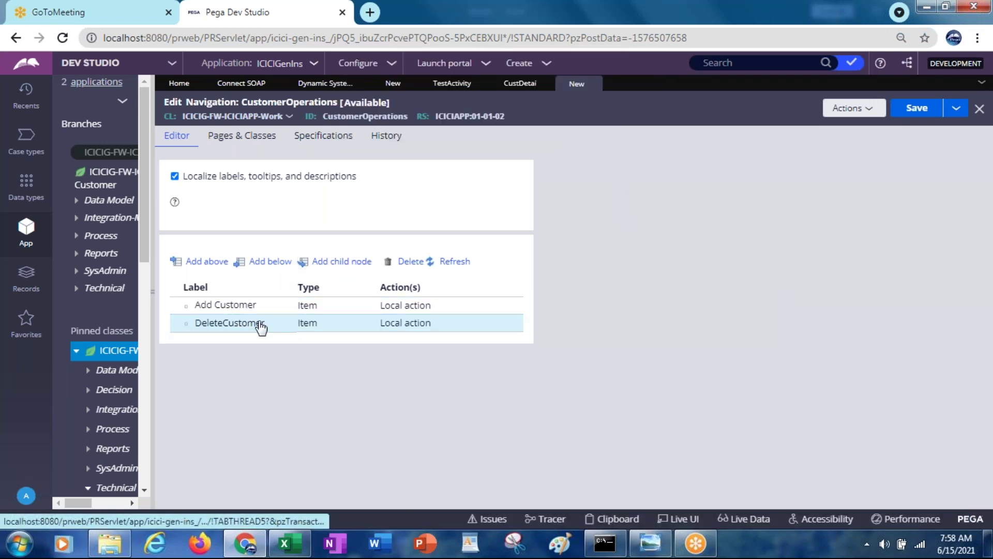
pyautogui.click(354, 262)
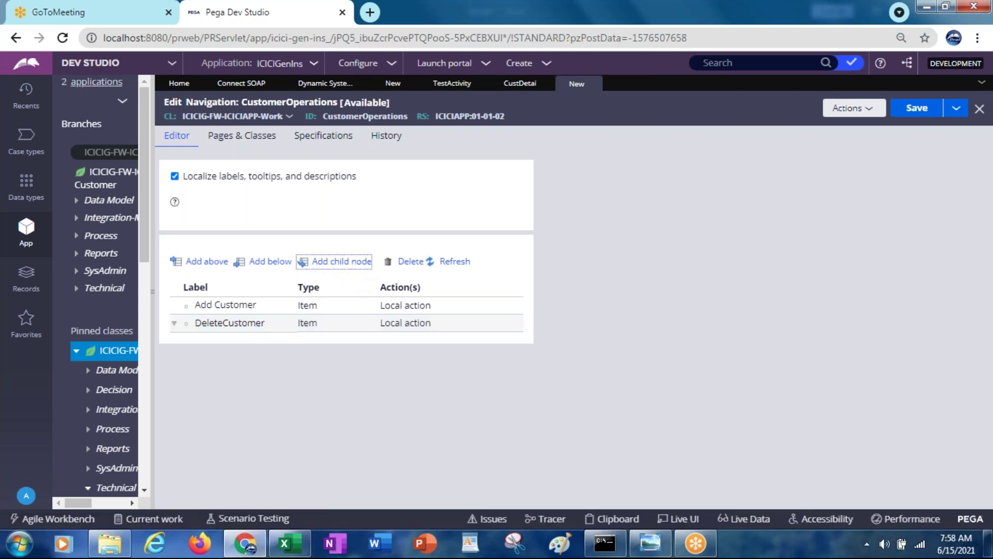
pyautogui.click(171, 328)
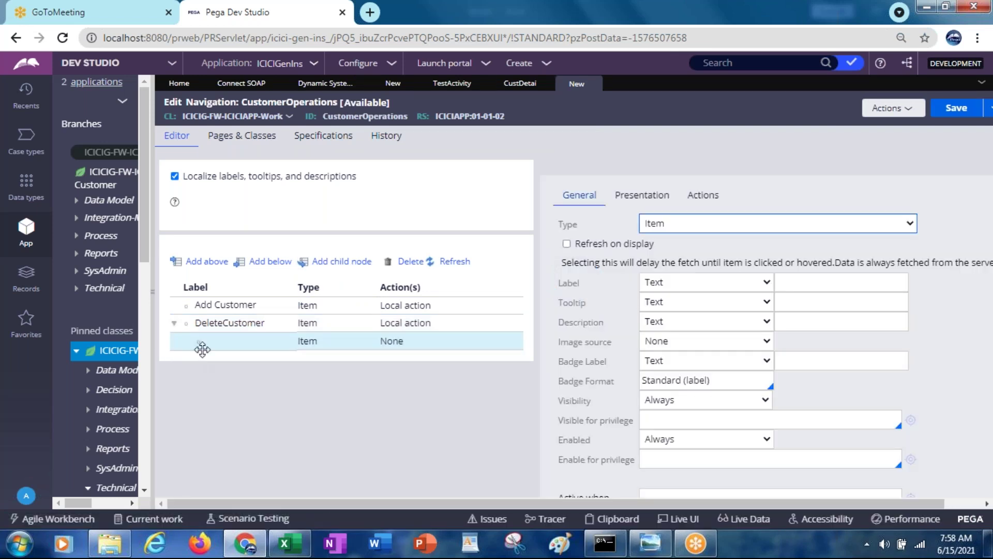
pyautogui.click(202, 350)
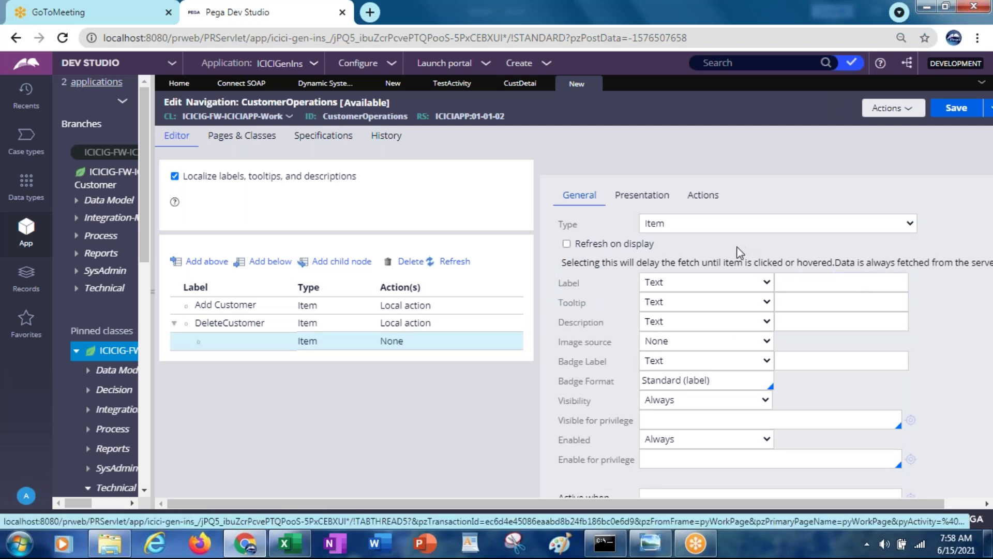
# Make the child node a Reference to the pyAddDocument navigation rule, apply it, and save the CustomerOperations rule
pyautogui.click(700, 223)
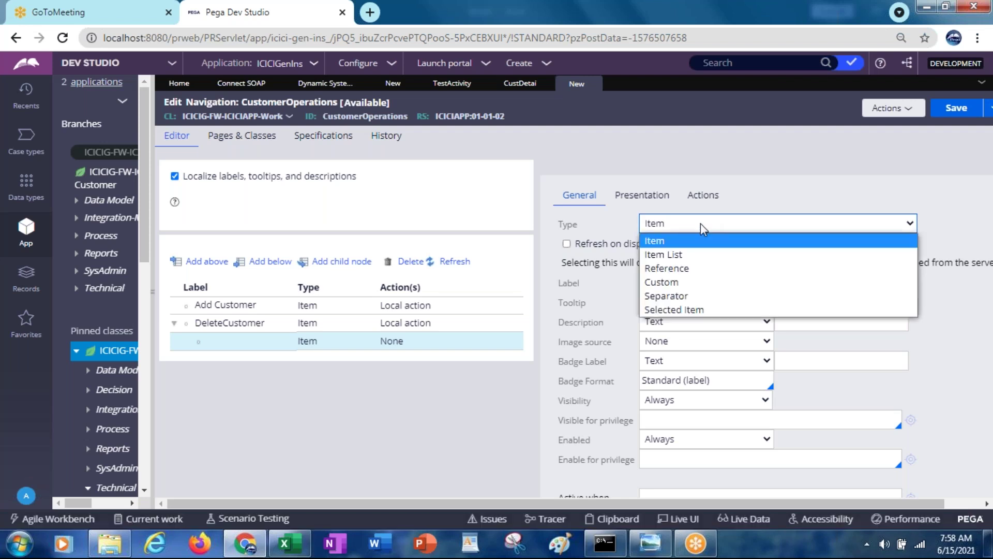
pyautogui.click(690, 269)
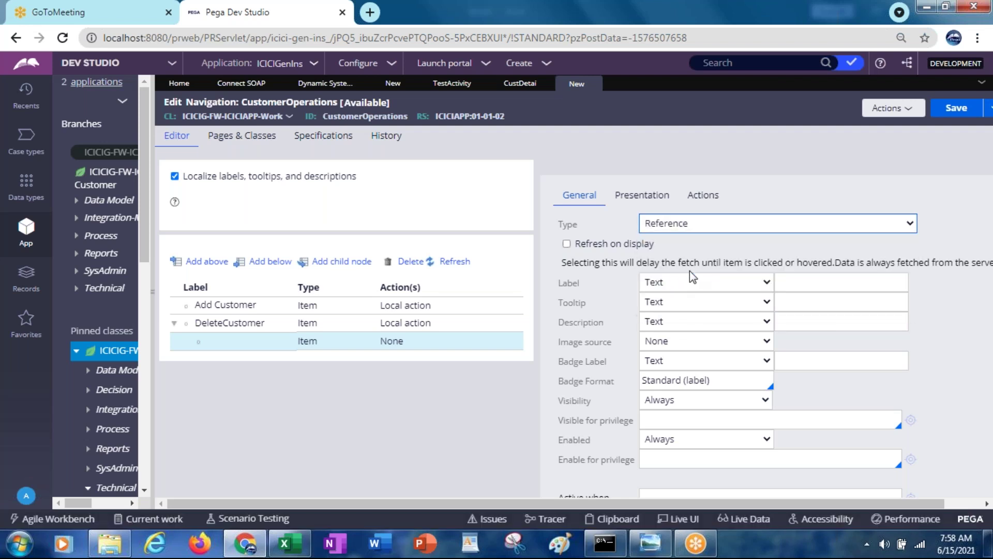
pyautogui.click(672, 240)
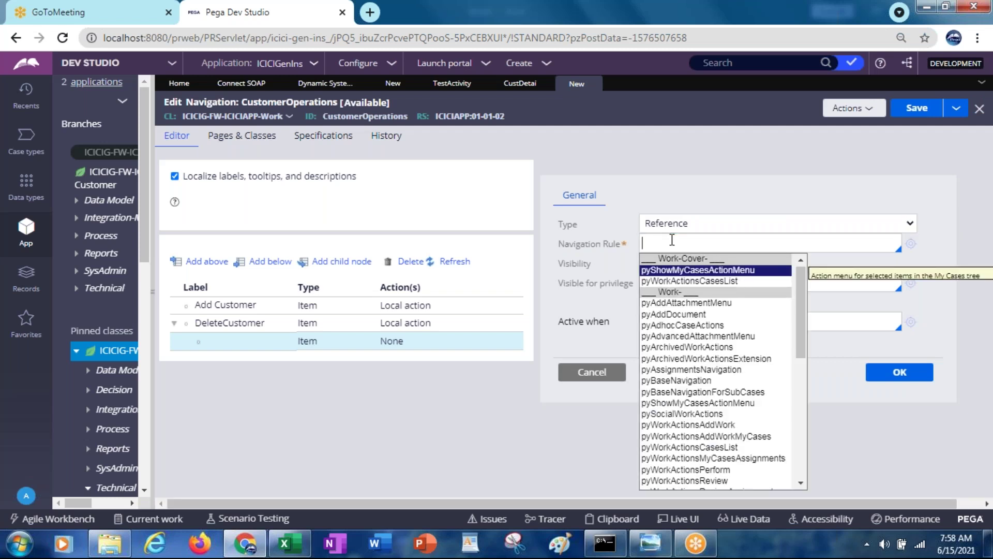
pyautogui.press('Down')
pyautogui.press('Down')
pyautogui.press('Down')
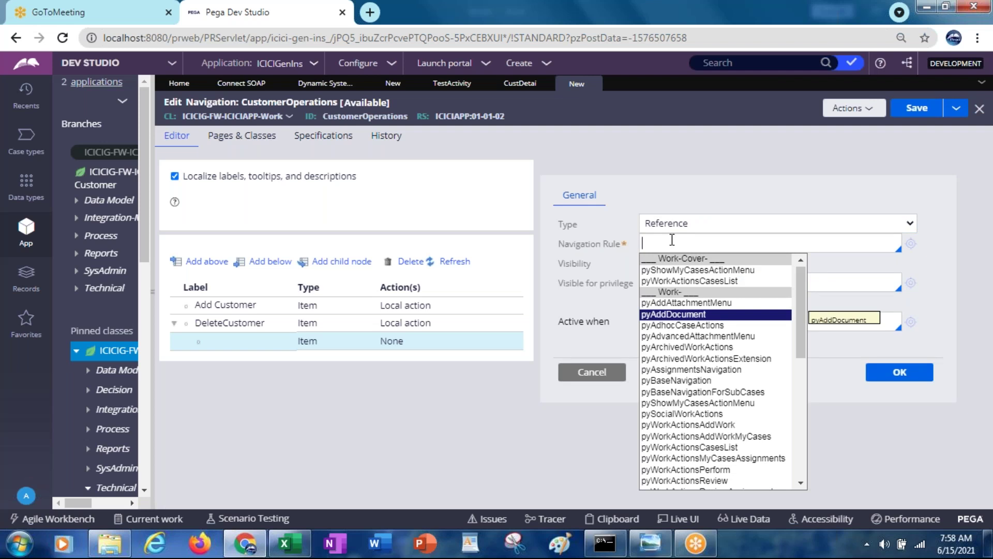
pyautogui.press('Return')
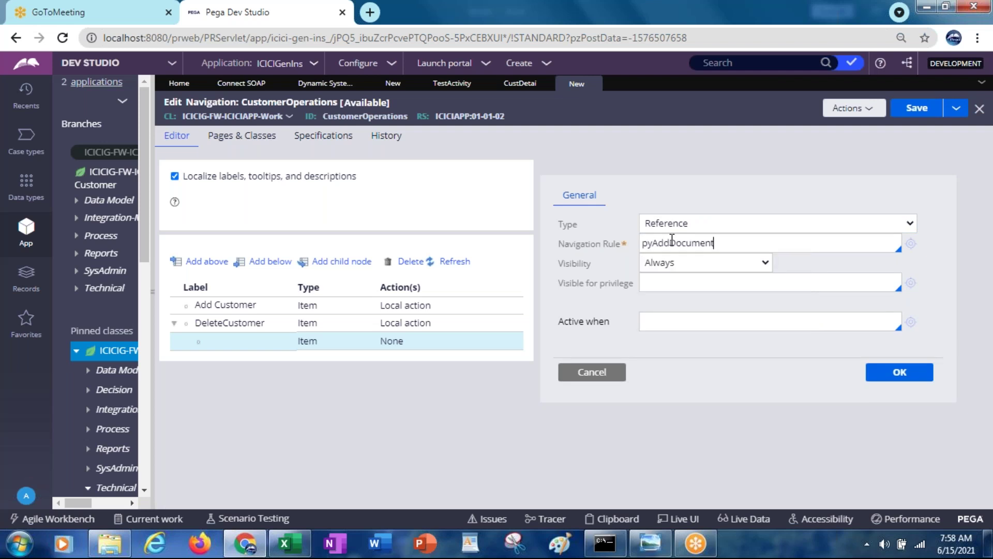
pyautogui.click(895, 375)
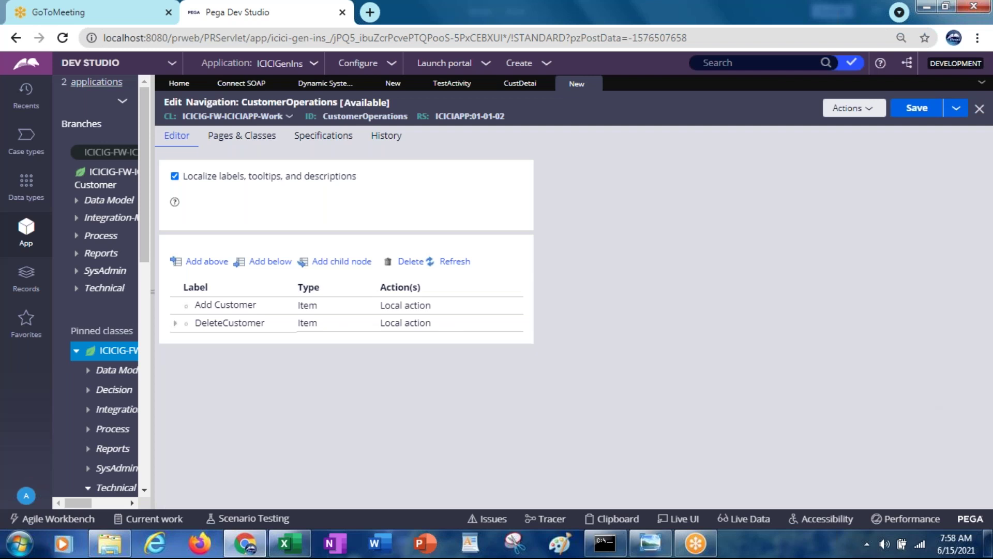
pyautogui.click(913, 112)
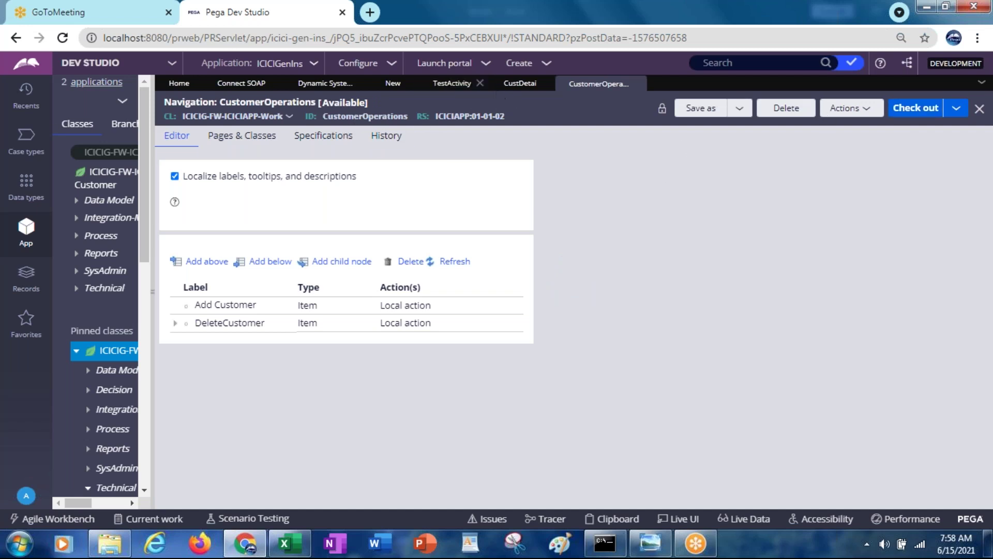
# Open the CustDetails flow from the Process rules of the ICICIG-FW-ICICIAPP-Work class
pyautogui.moveTo(152, 180); pyautogui.dragTo(229, 405)
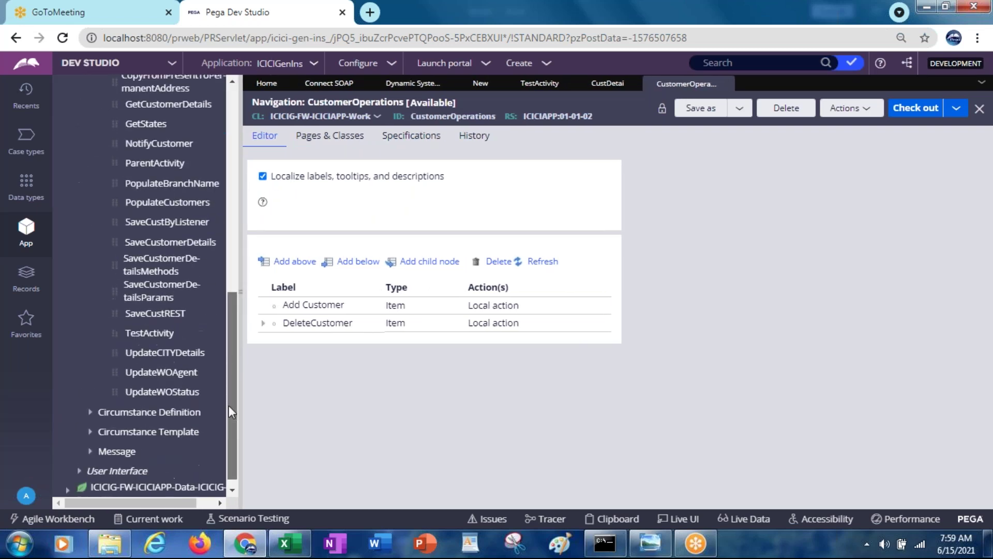
pyautogui.scroll(7, 217, 321)
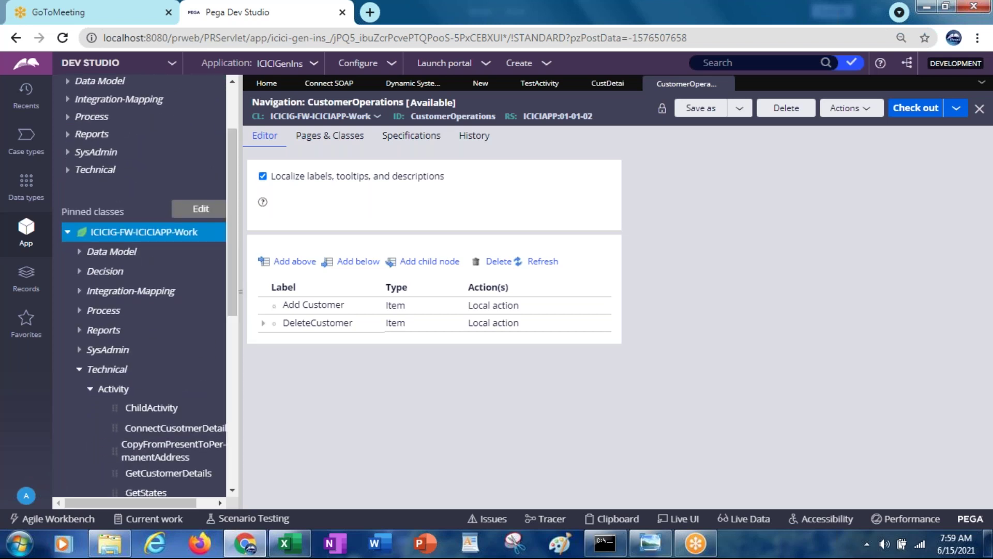
pyautogui.click(202, 309)
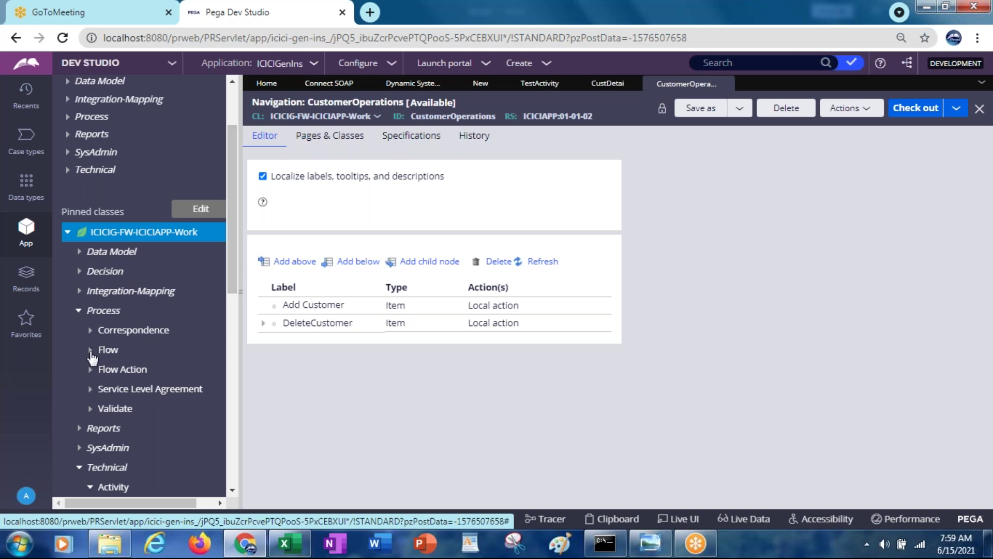
pyautogui.click(96, 349)
pyautogui.moveTo(231, 231); pyautogui.dragTo(231, 268)
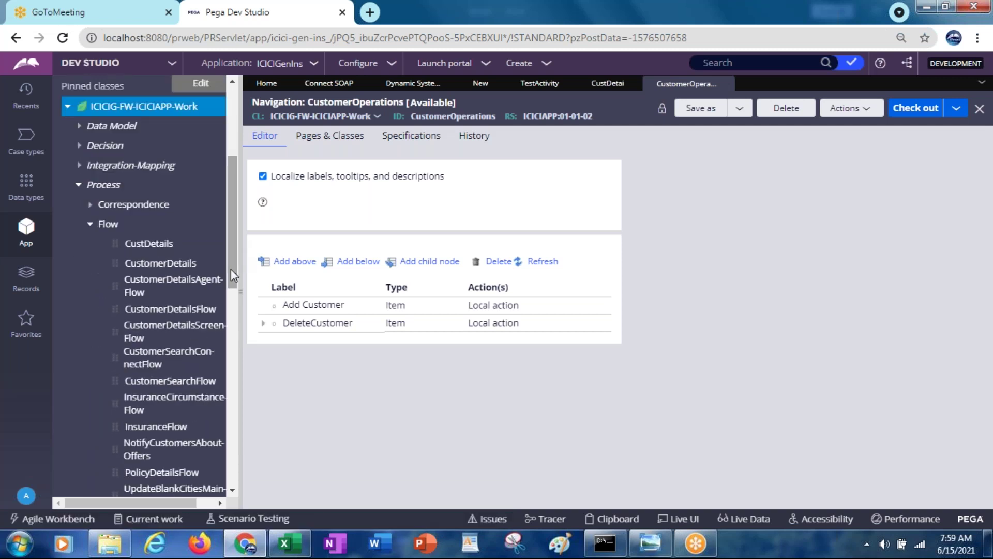
pyautogui.click(134, 244)
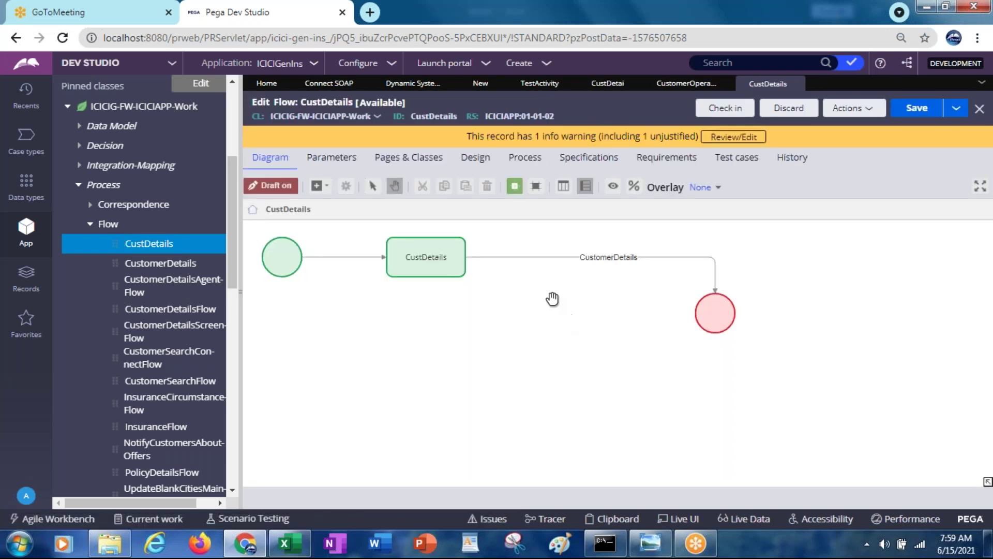
# Open the CustDetailsSec section through the CustomerDetails connector's CustomerDetailsFA flow action
pyautogui.doubleClick(610, 257)
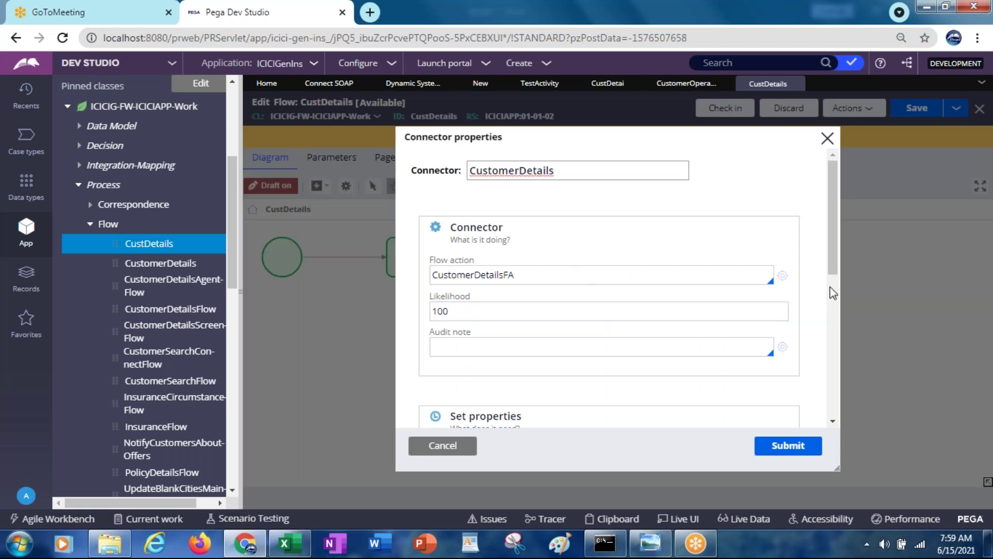
pyautogui.click(782, 275)
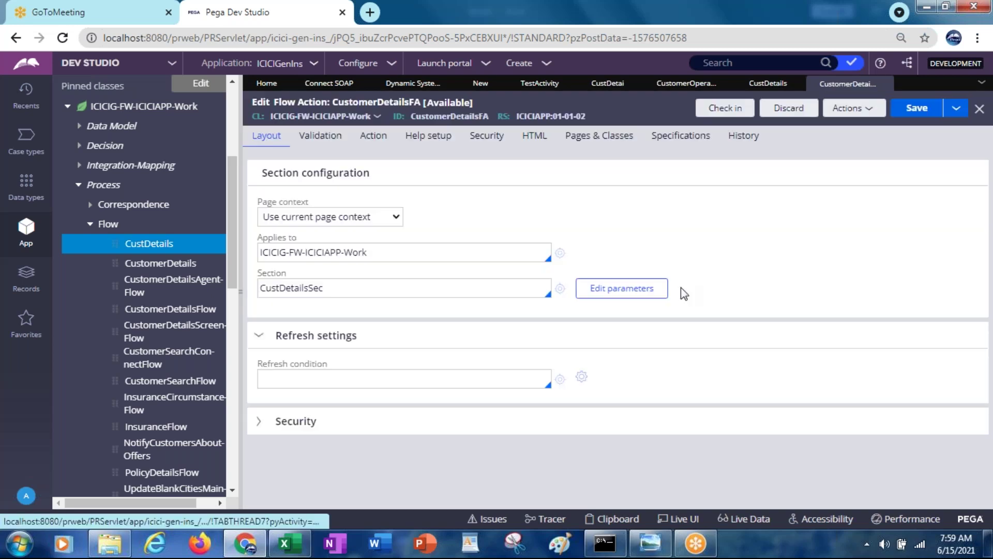
pyautogui.click(559, 290)
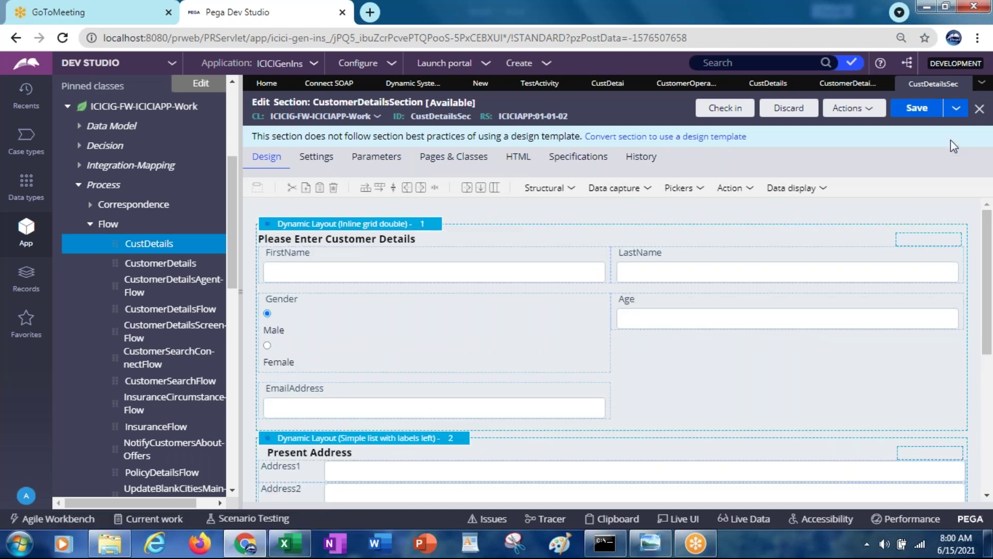
pyautogui.moveTo(987, 251); pyautogui.dragTo(988, 257)
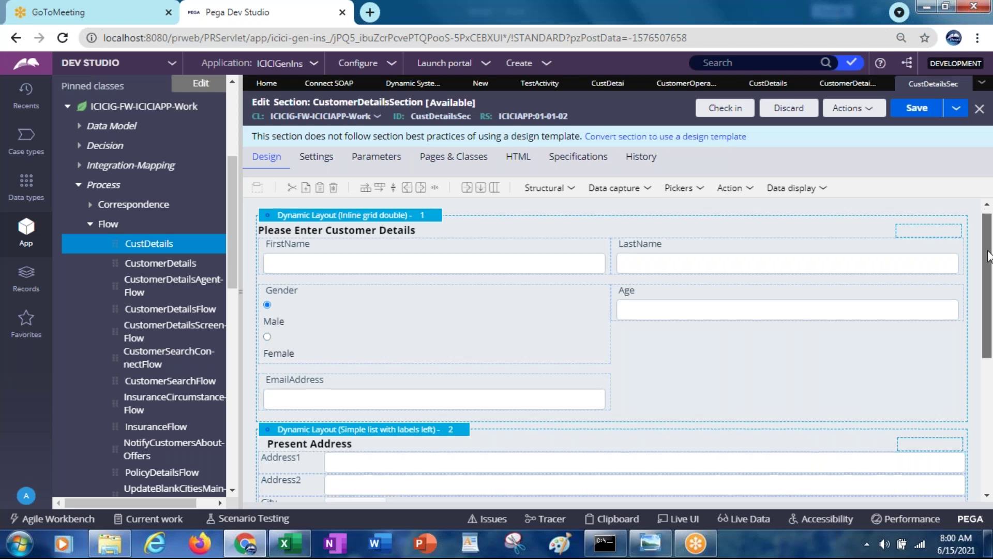
# Add a layout group with the Default format above the Please Enter Customer Details layout
pyautogui.click(749, 194)
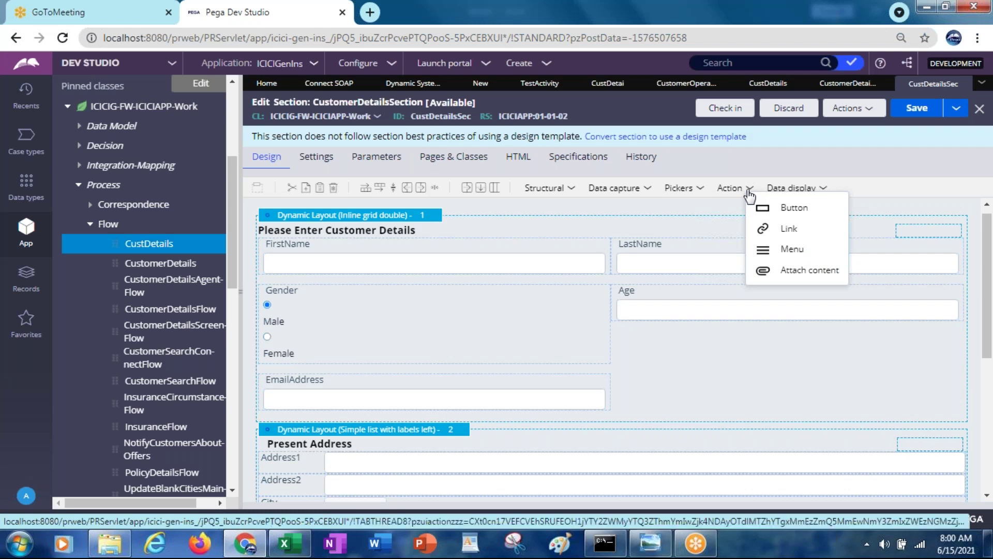
pyautogui.click(573, 191)
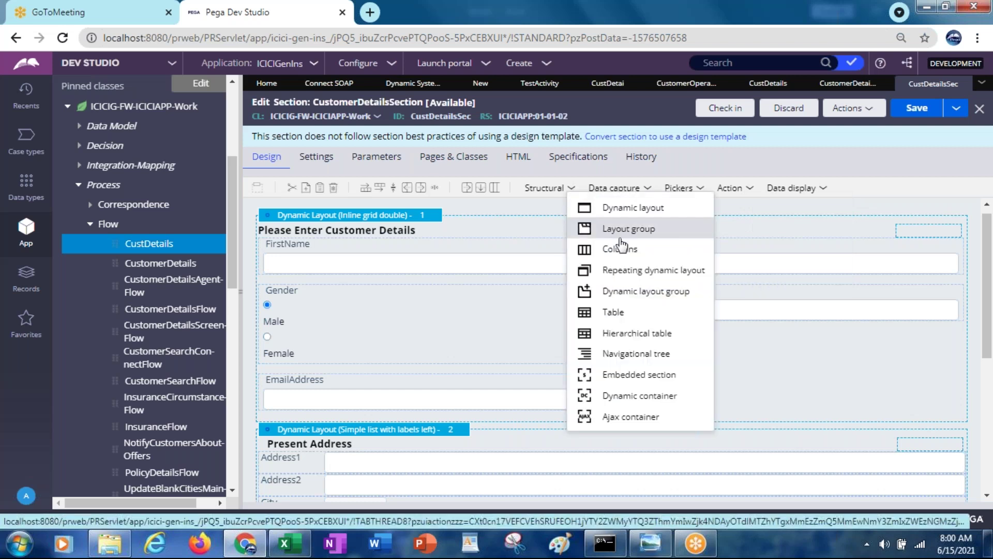
pyautogui.click(532, 221)
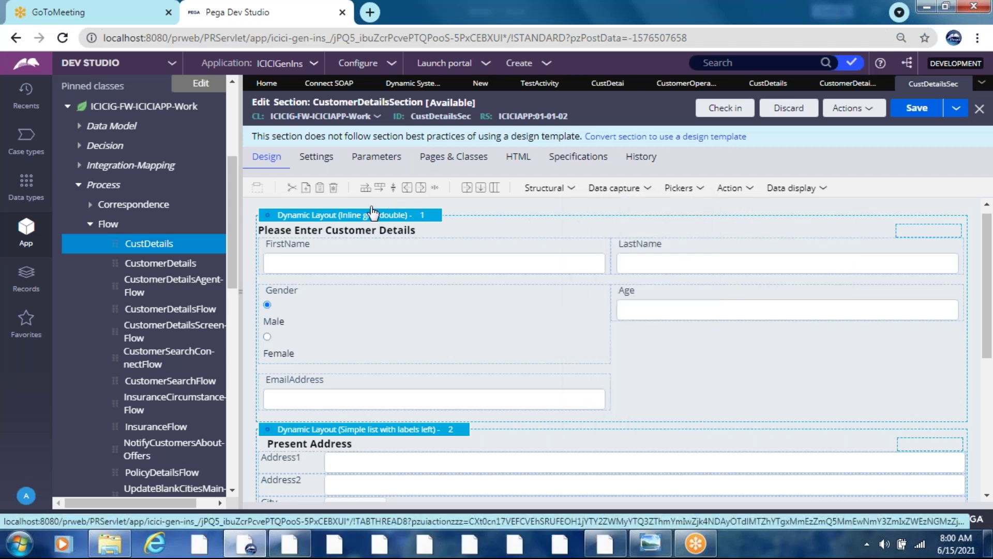
pyautogui.moveTo(304, 219)
pyautogui.mouseDown()
pyautogui.moveTo(288, 204)
pyautogui.moveTo(297, 223)
pyautogui.mouseUp()
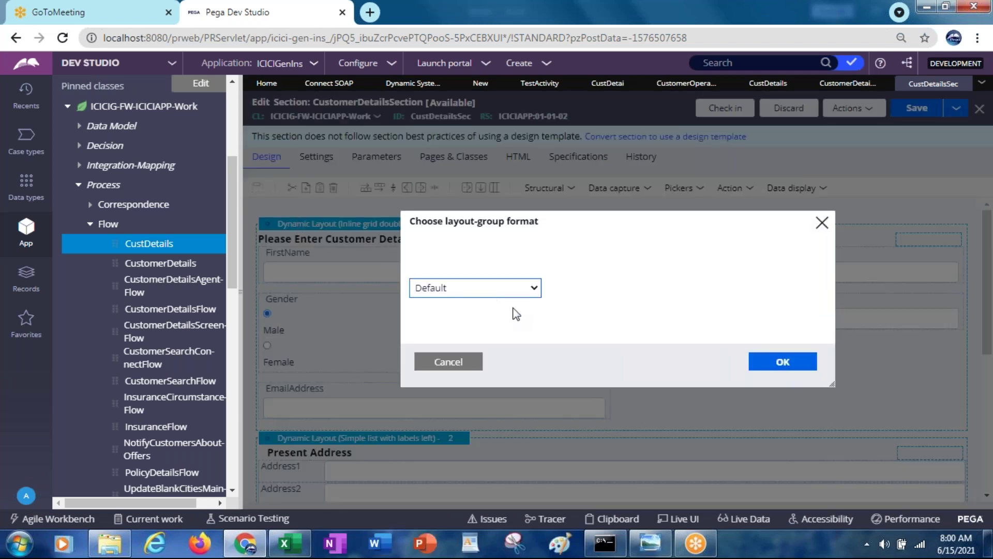
pyautogui.click(788, 361)
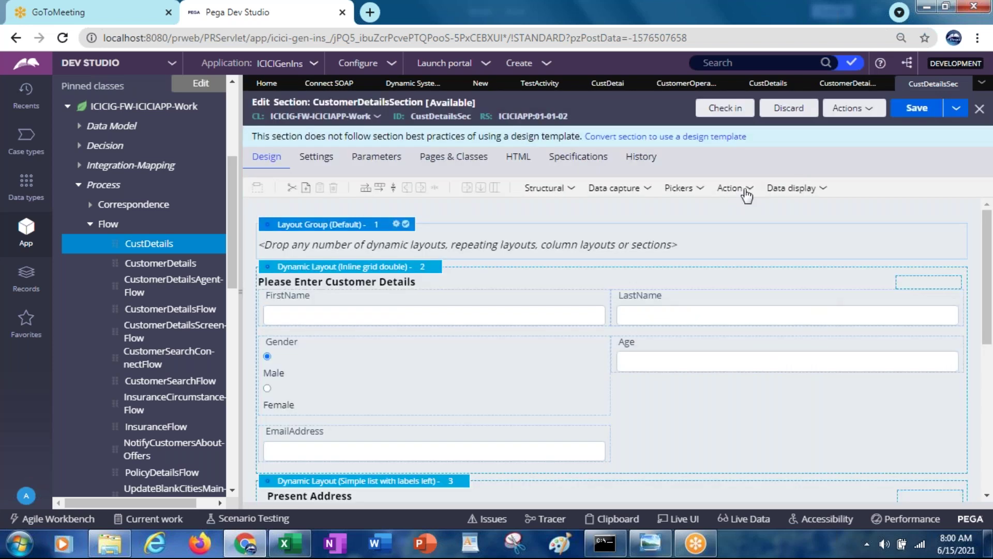
# Try to place a button control directly inside the empty layout group
pyautogui.click(746, 192)
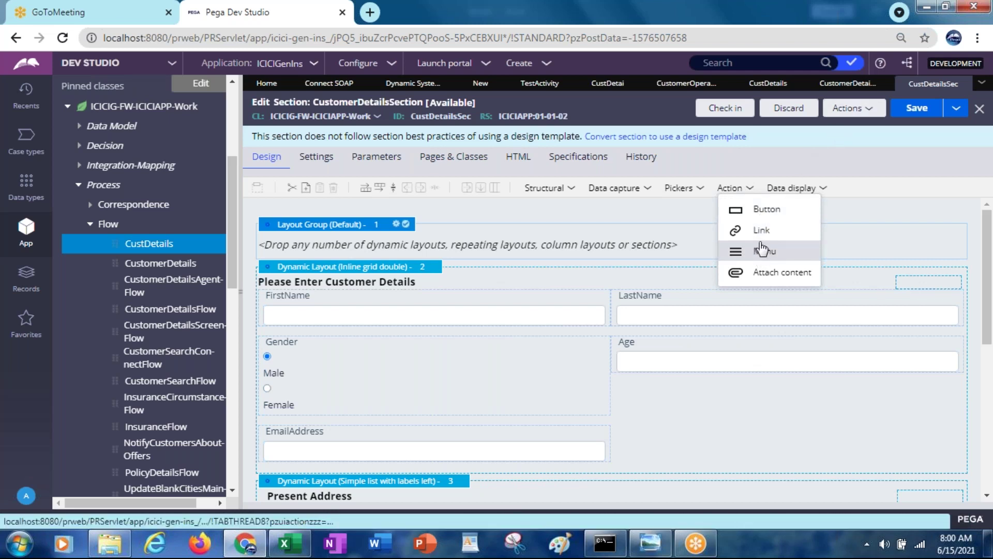
pyautogui.moveTo(766, 217); pyautogui.dragTo(517, 245)
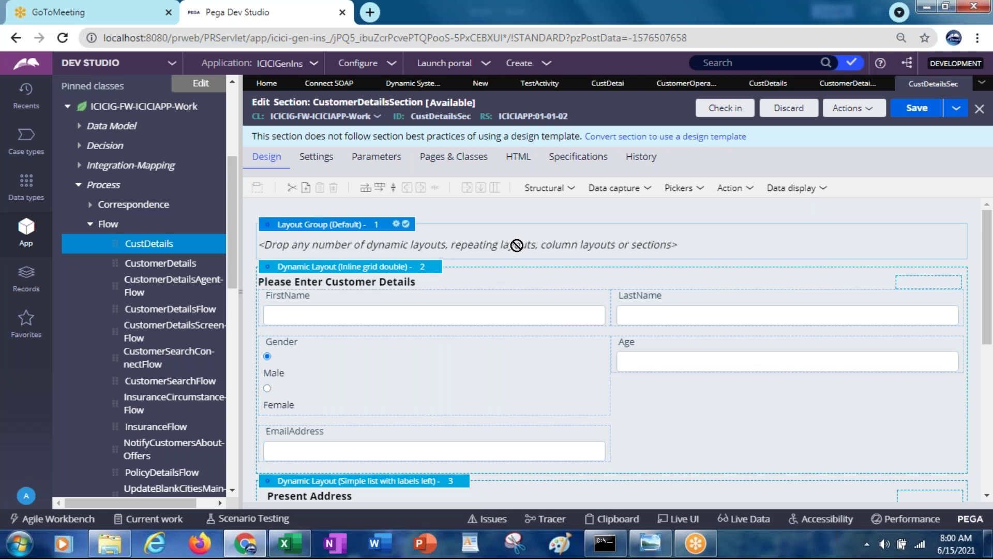
pyautogui.click(750, 192)
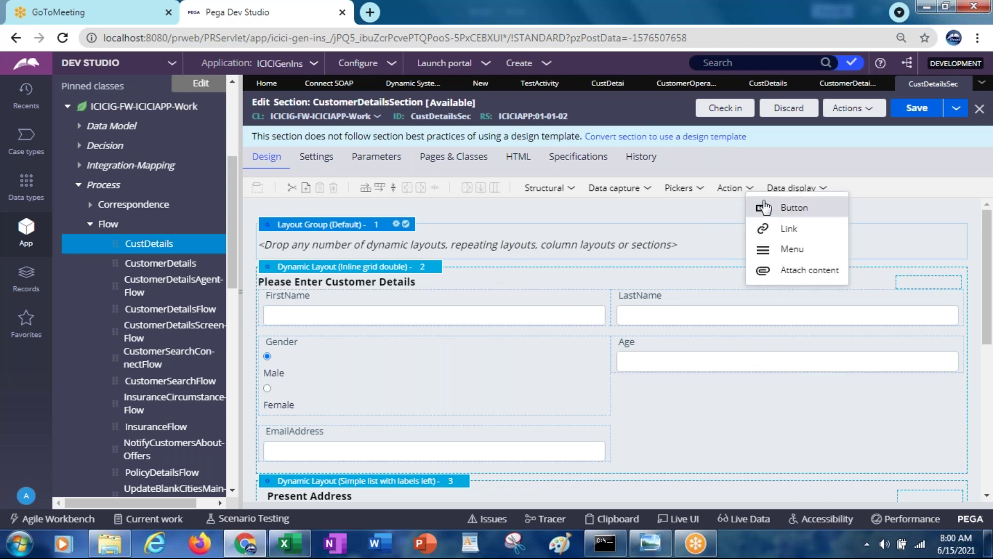
pyautogui.moveTo(763, 209); pyautogui.dragTo(496, 243)
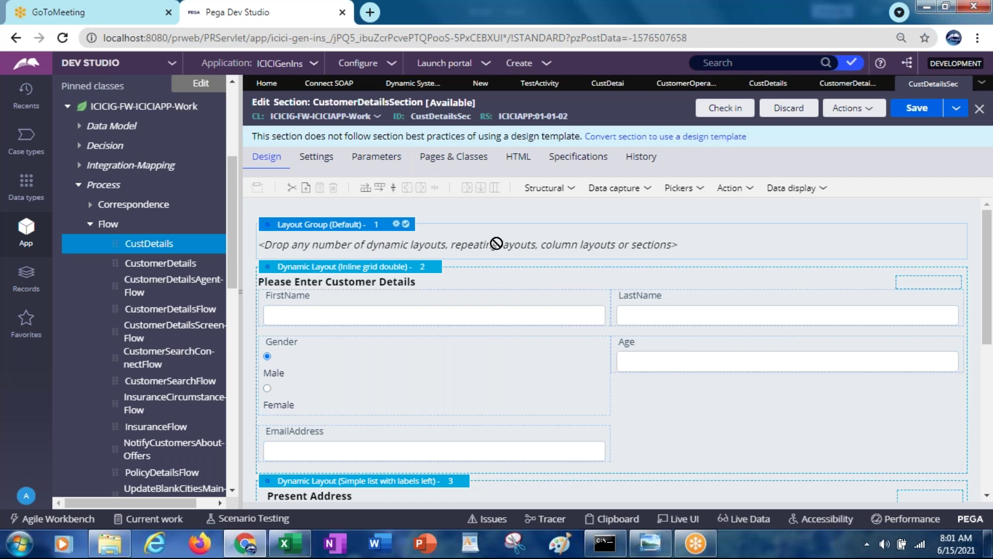
pyautogui.moveTo(496, 243); pyautogui.dragTo(529, 234)
# Insert a dynamic layout between the layout group and the customer details layout, and place a button control in it
pyautogui.click(570, 191)
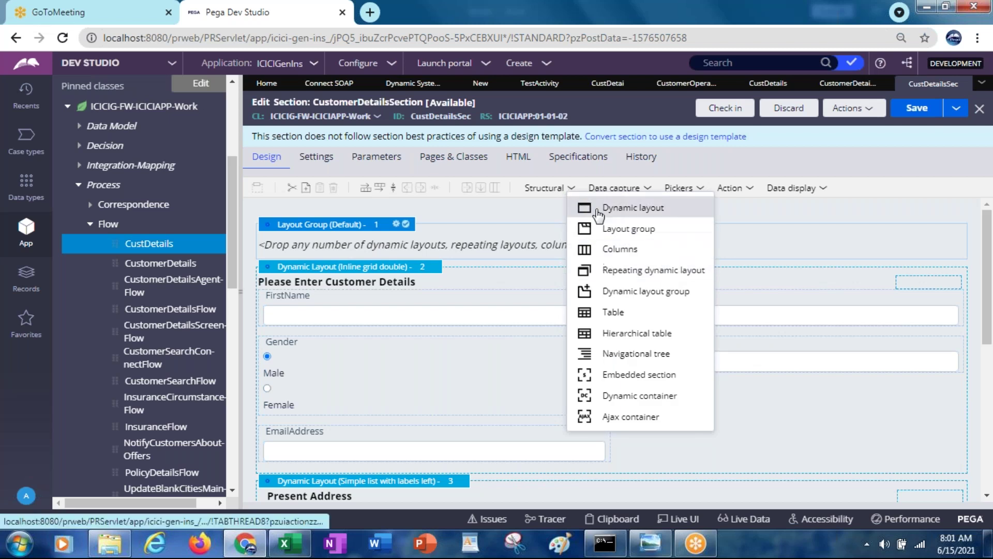
pyautogui.moveTo(586, 210); pyautogui.dragTo(378, 263)
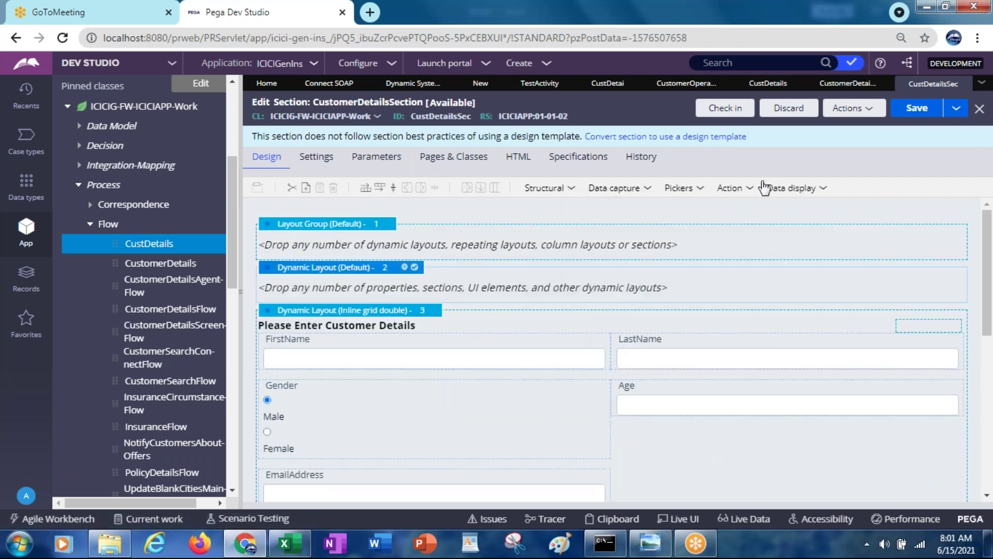
pyautogui.click(746, 191)
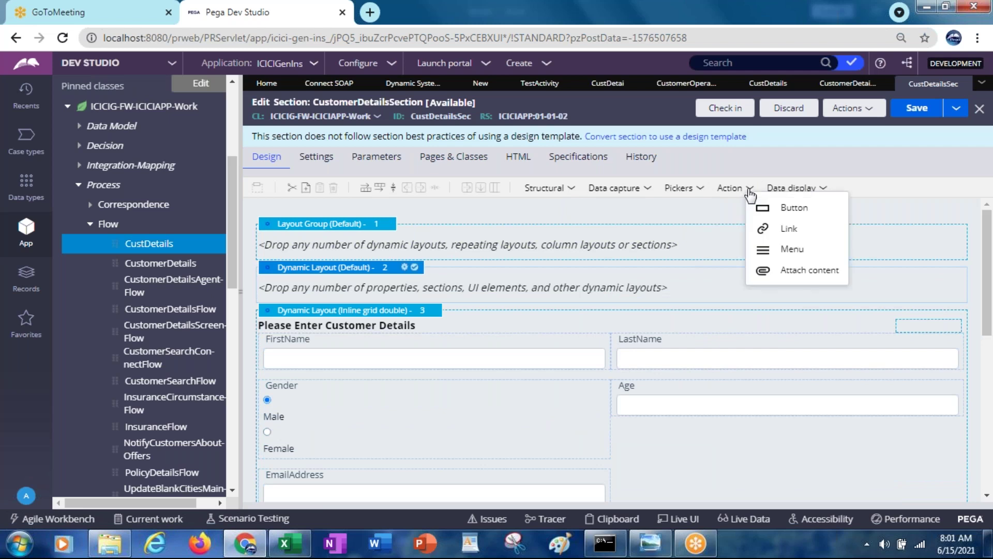
pyautogui.click(768, 206)
pyautogui.moveTo(768, 207); pyautogui.dragTo(356, 293)
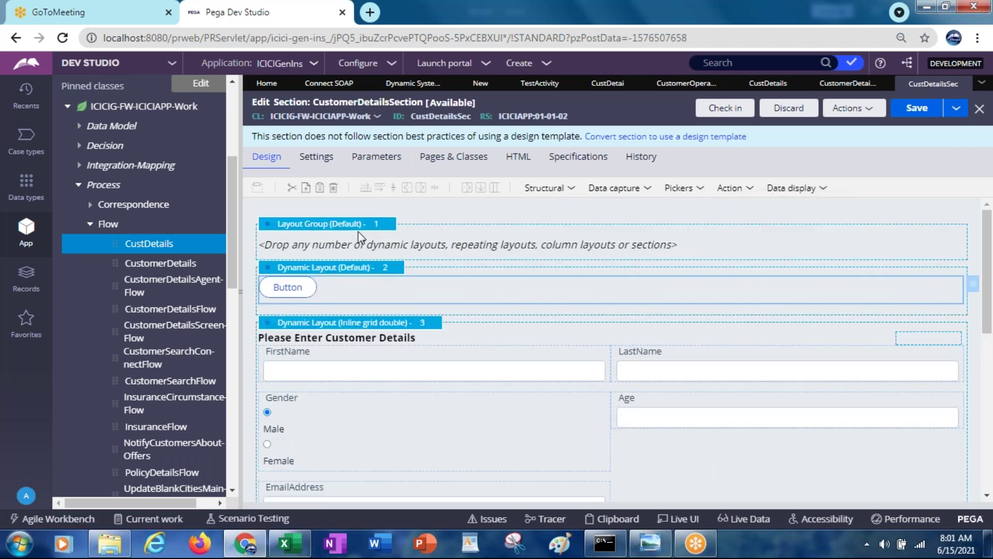
pyautogui.click(358, 228)
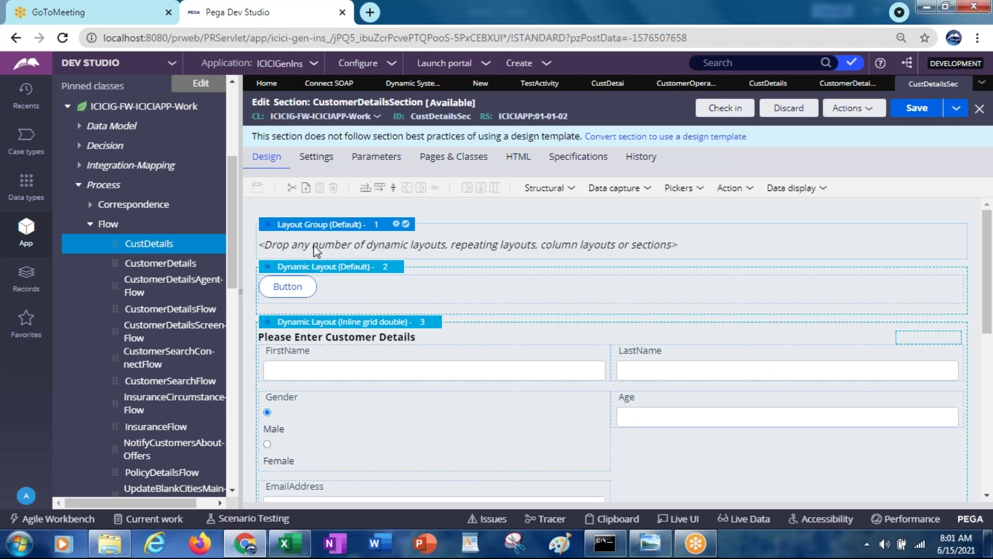
# Open the new button's cell properties and set its text to CustomerDetailsMenu
pyautogui.click(286, 287)
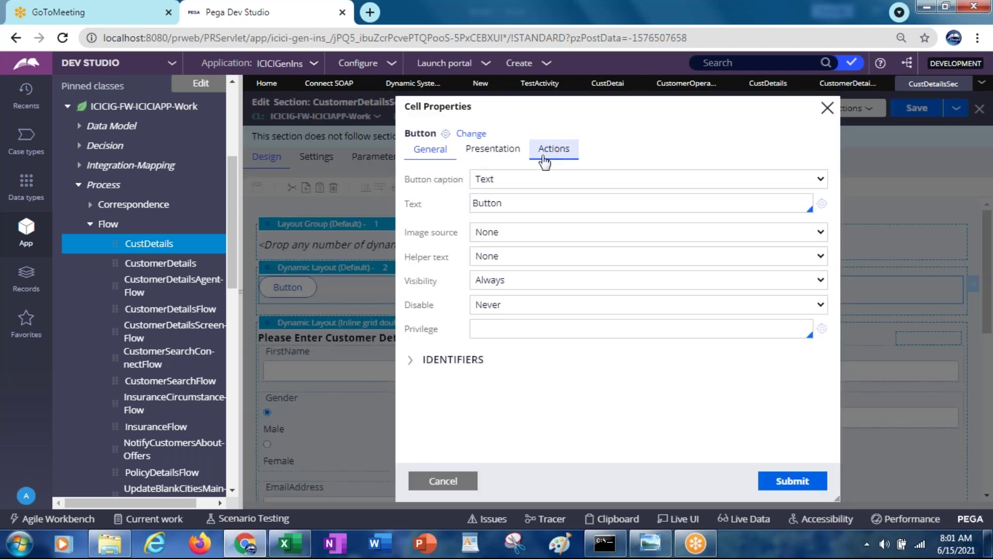
pyautogui.click(489, 182)
pyautogui.click(489, 182)
pyautogui.click(489, 182)
pyautogui.click(488, 182)
pyautogui.doubleClick(489, 202)
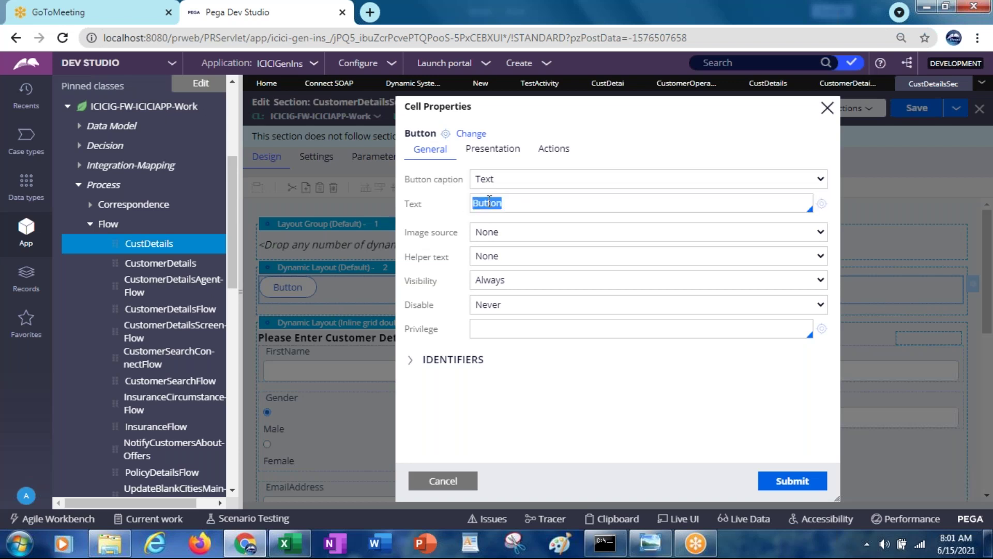
pyautogui.write('CustomerDetails')
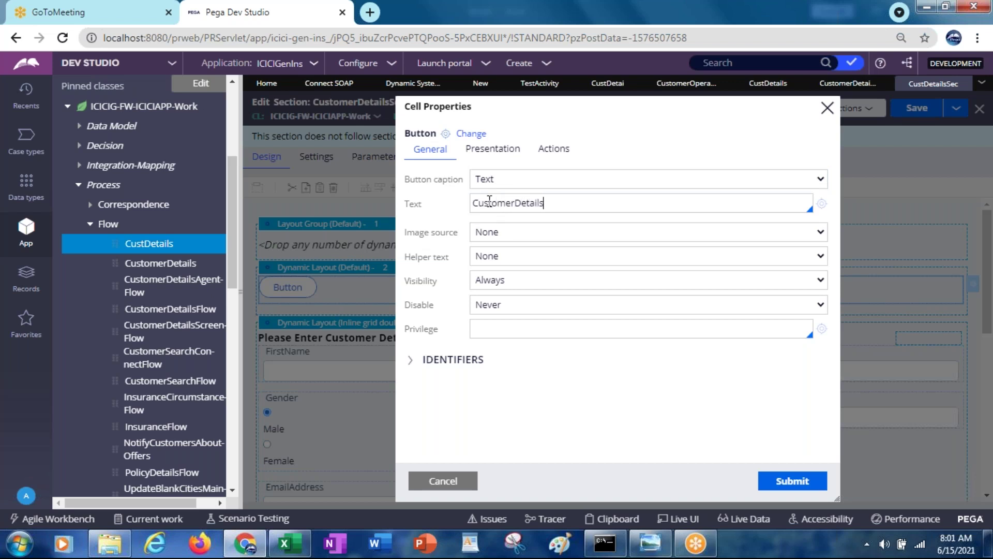
pyautogui.write('Menu')
# Create an action set for the button with a Click event and a Display: Menu action
pyautogui.click(552, 151)
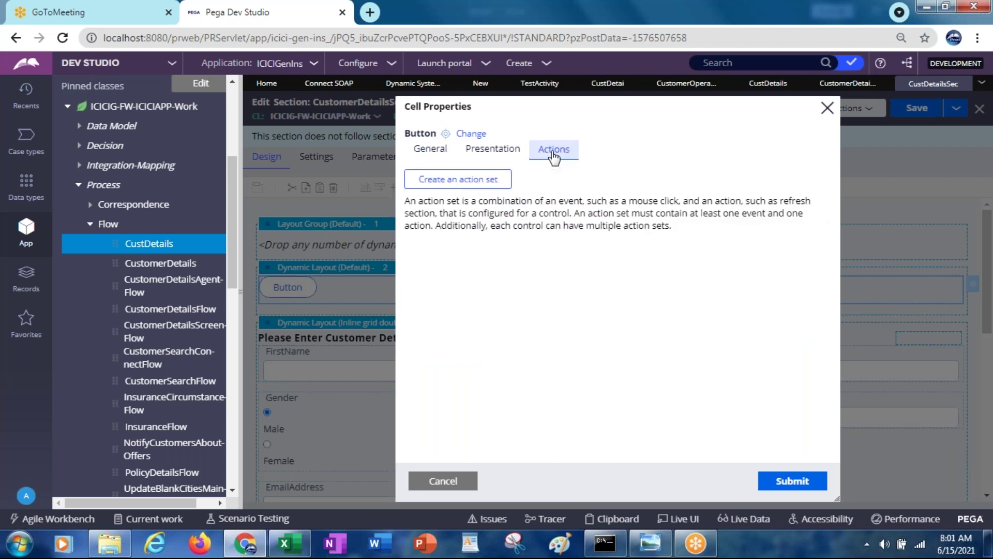
pyautogui.click(483, 182)
pyautogui.click(452, 239)
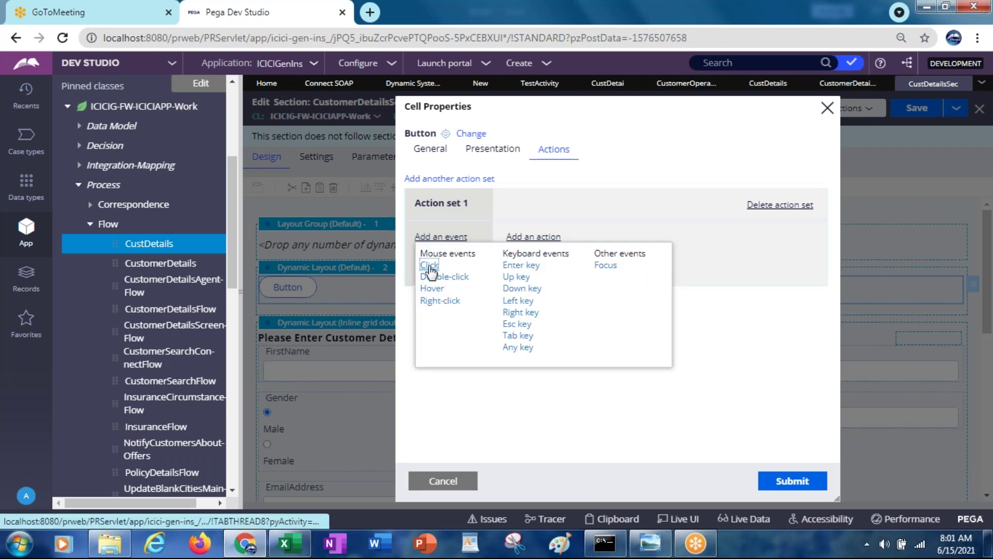
pyautogui.click(429, 265)
pyautogui.click(538, 239)
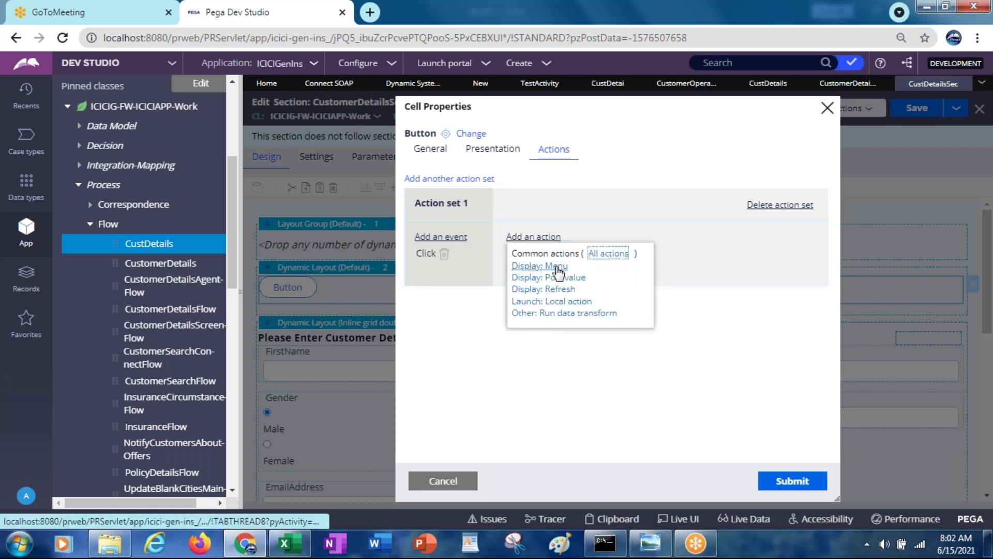
pyautogui.click(557, 267)
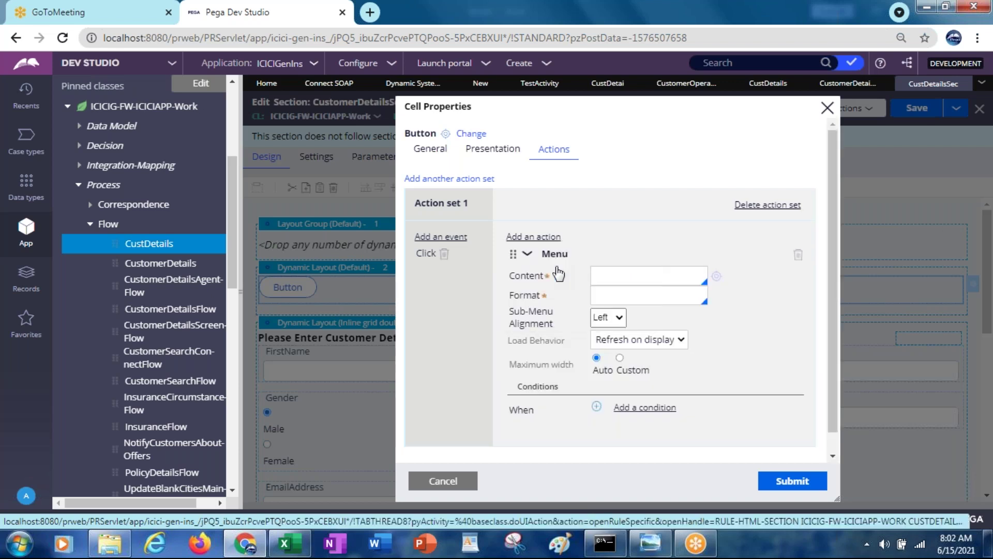
# Set the menu action's content to CustomerOperations and its format to Standard, and submit the button's properties
pyautogui.click(610, 279)
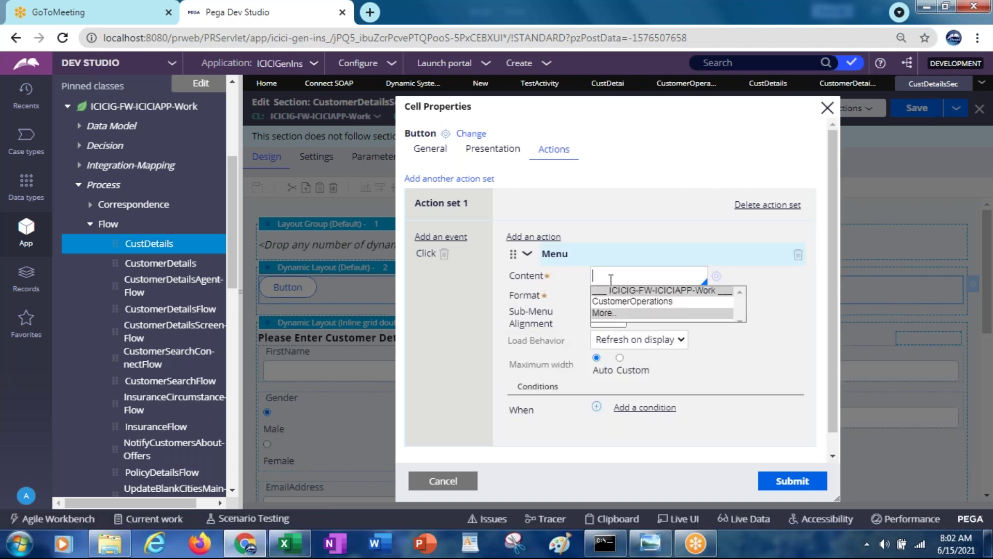
pyautogui.press('Down')
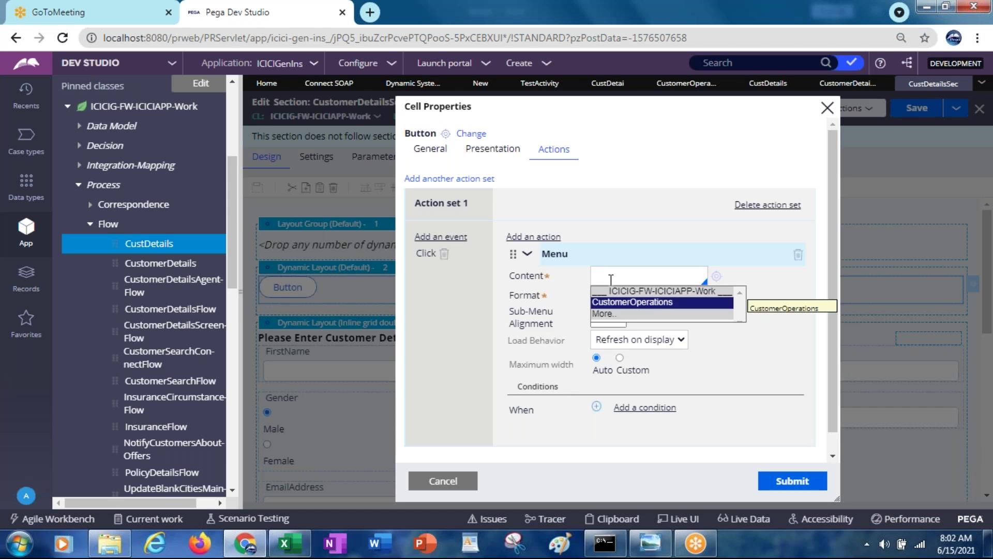
pyautogui.press('Return')
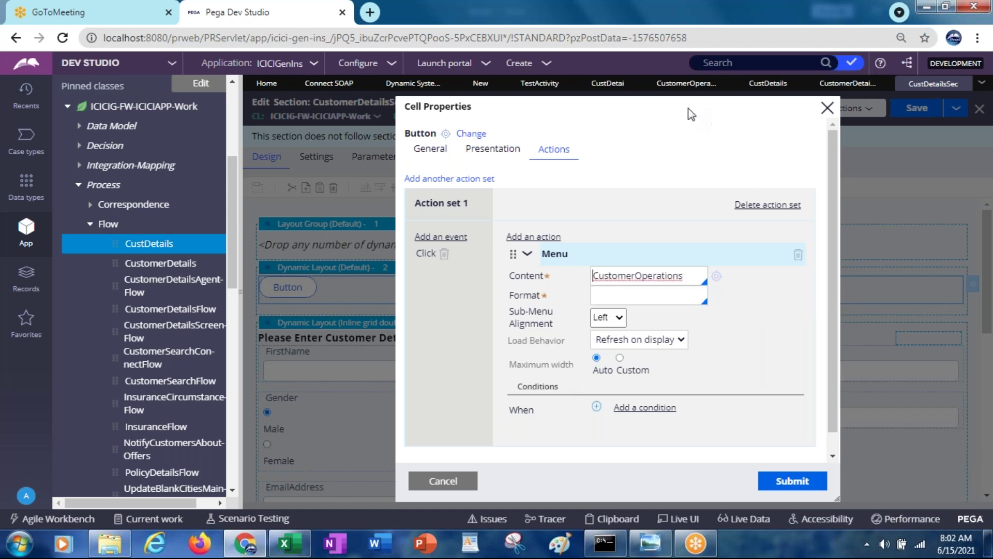
pyautogui.click(626, 293)
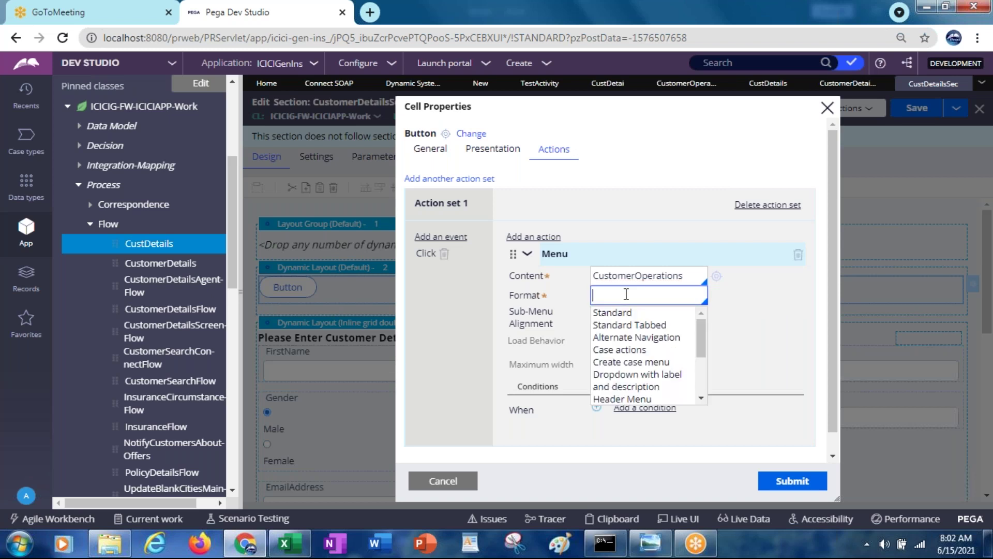
pyautogui.press('Down')
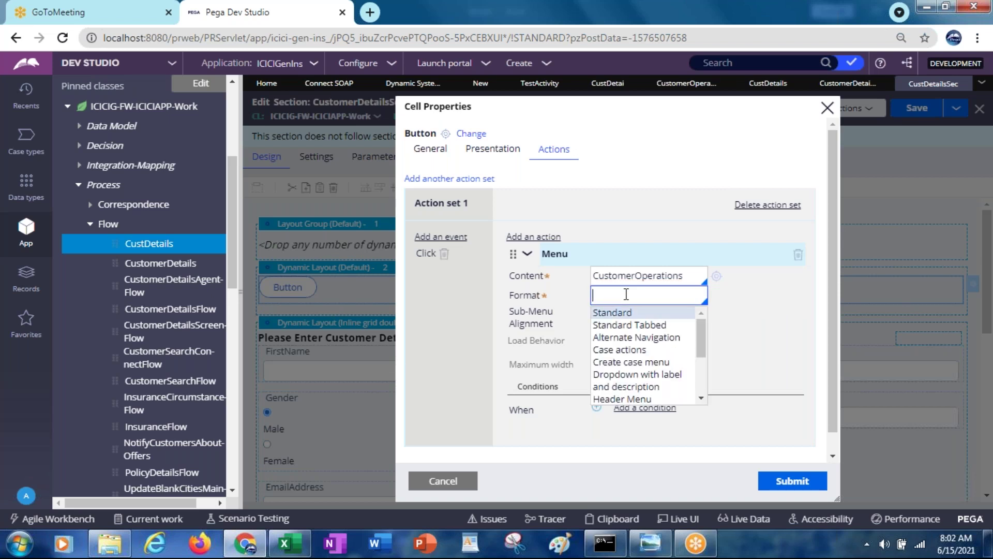
pyautogui.press('Return')
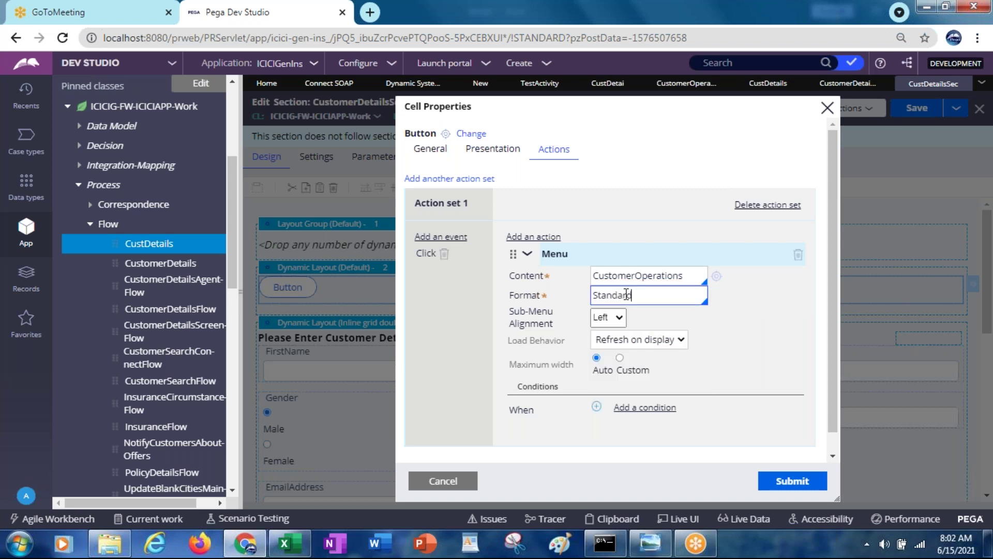
pyautogui.click(793, 481)
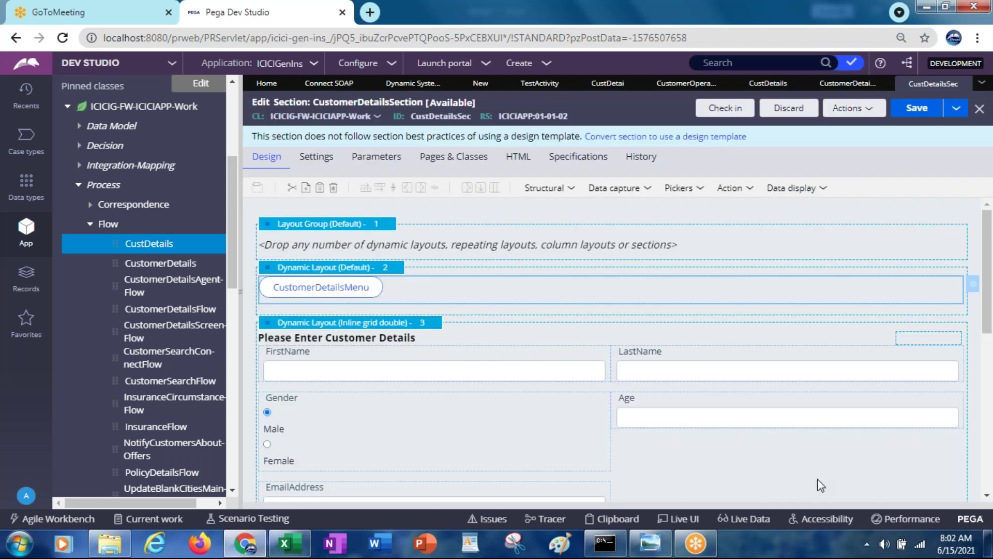
# Save the CustDetailsSec section, return to the CustDetails flow and submit its open connector properties
pyautogui.click(916, 111)
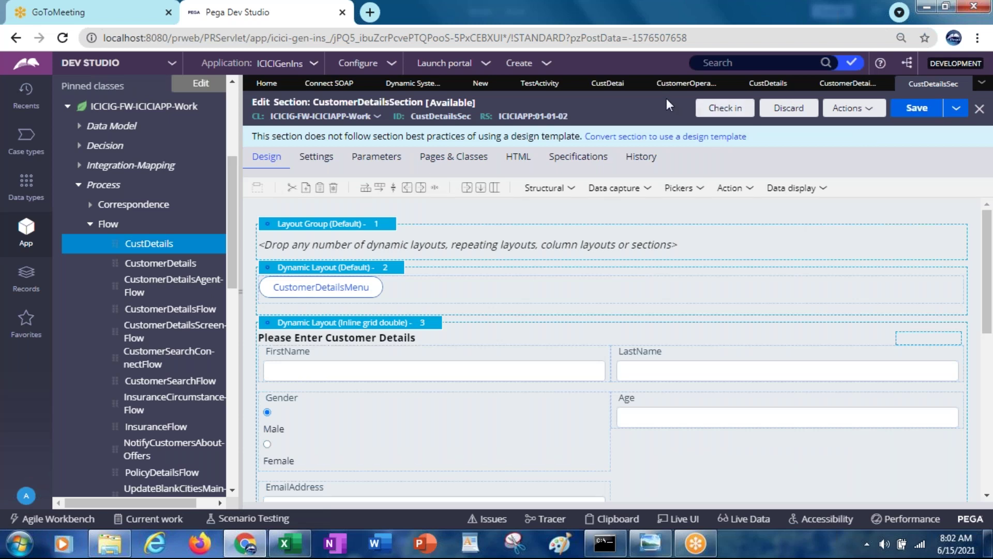
pyautogui.click(767, 84)
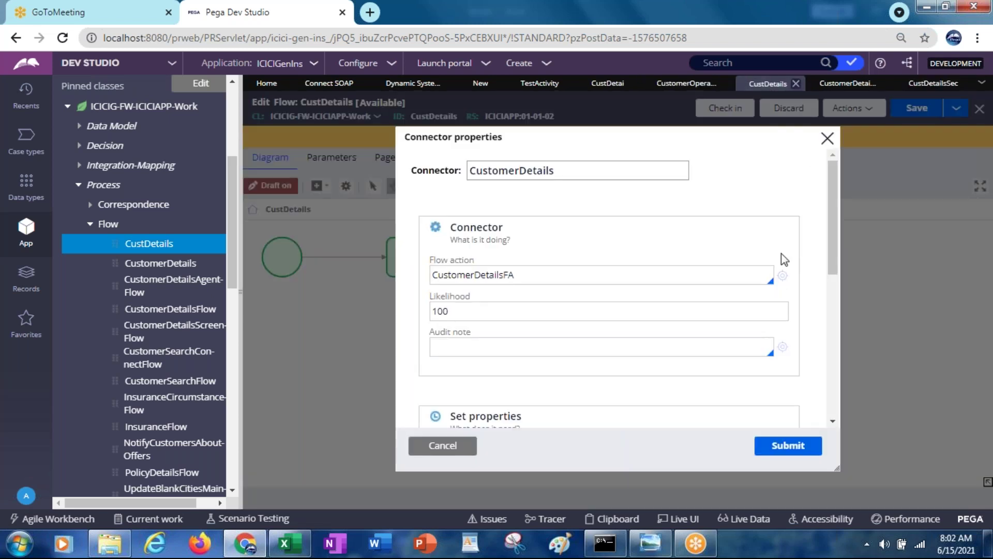
pyautogui.click(791, 446)
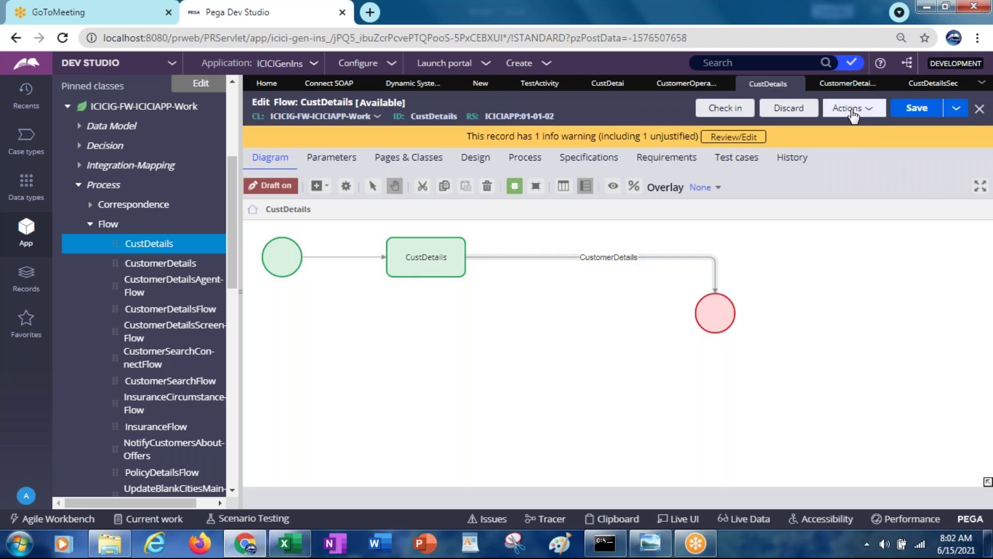
# Run the CustDetails flow and open the CustomerDetailsMenu button's menu to view its entries and the DeleteCustomer submenu
pyautogui.click(852, 115)
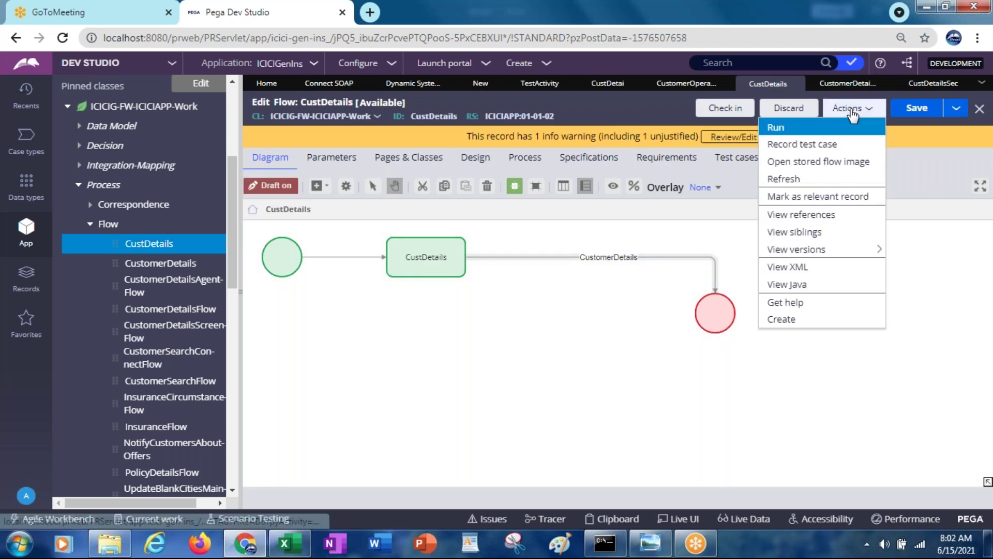
pyautogui.click(791, 129)
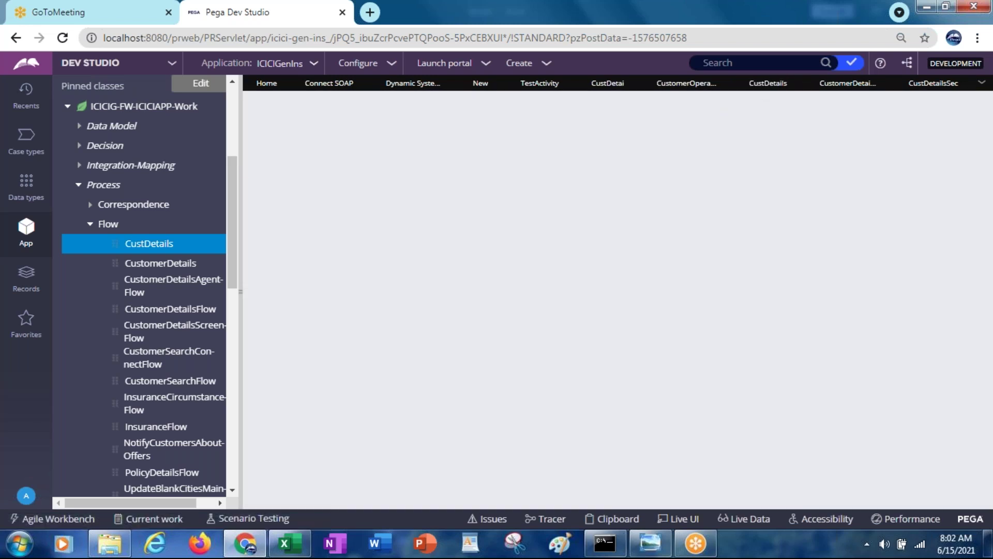
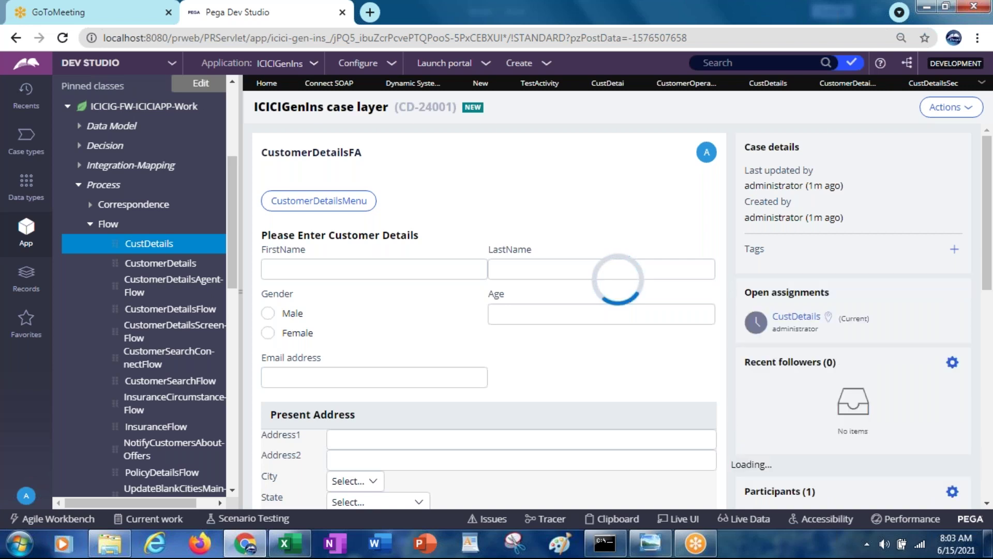
pyautogui.click(319, 201)
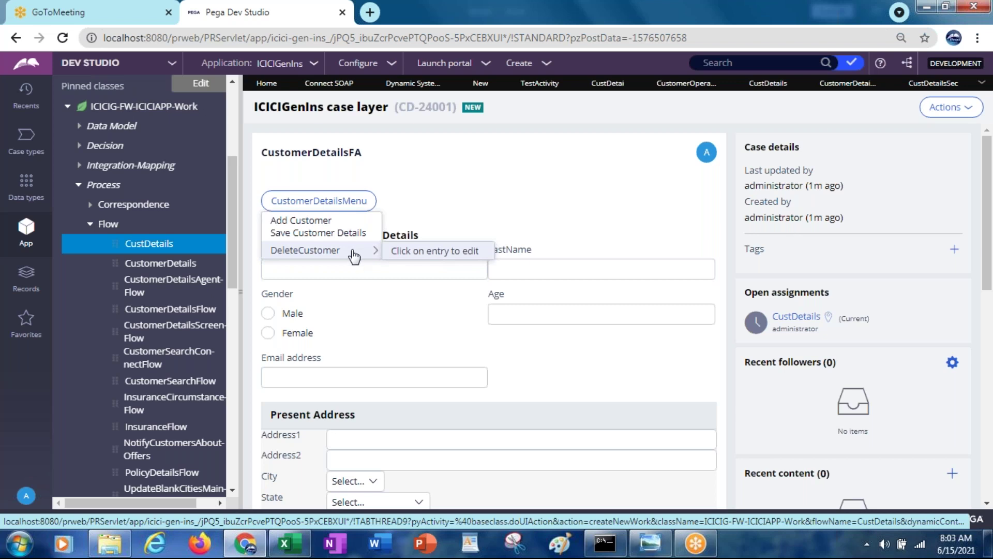
# Return to the CustomerOperations navigation rule, expand DeleteCustomer and open its referenced pyAddDocument navigation
pyautogui.click(831, 91)
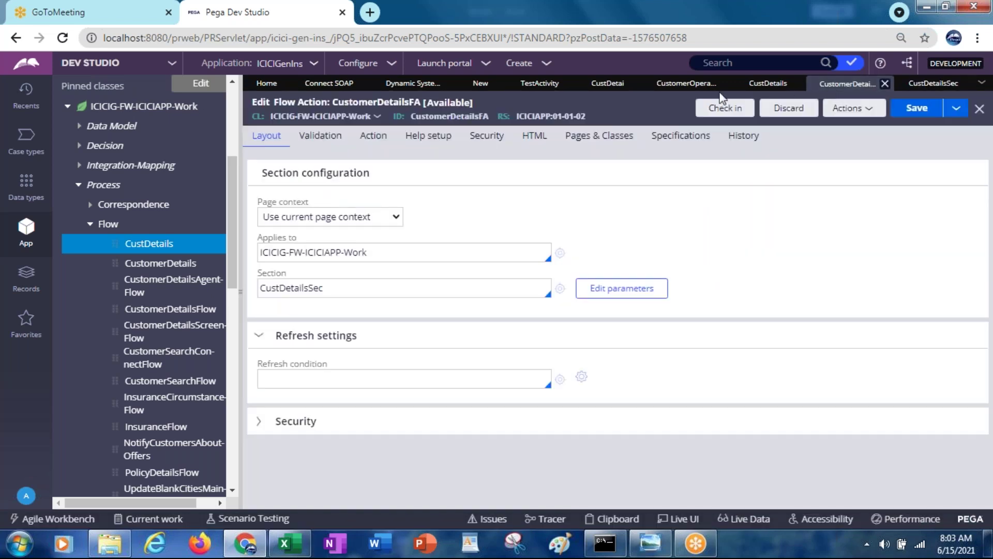
pyautogui.click(678, 90)
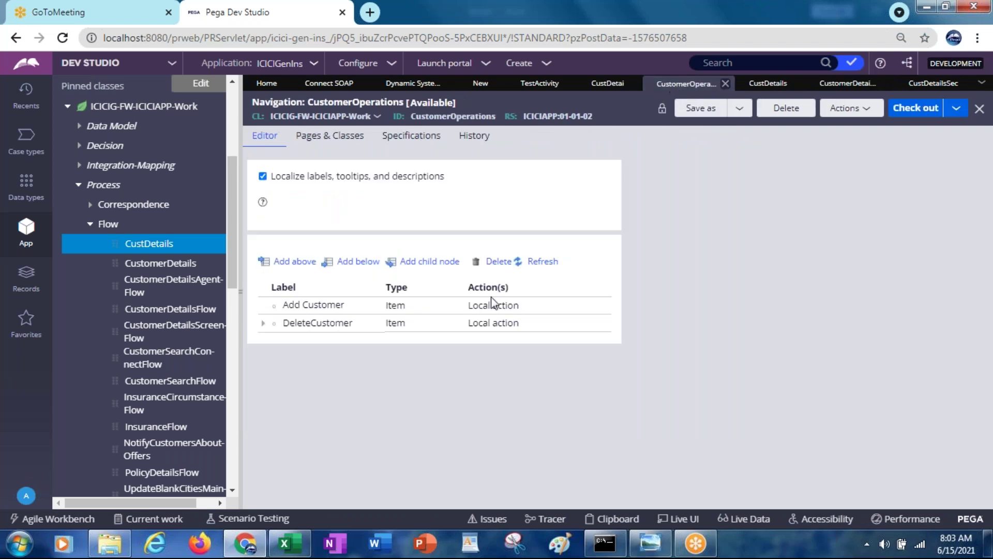
pyautogui.click(266, 324)
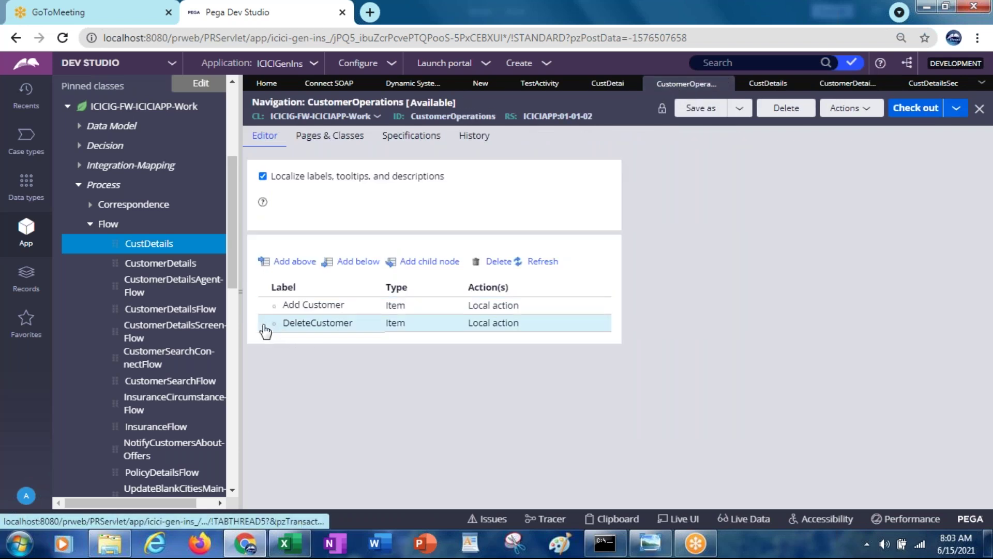
pyautogui.click(262, 323)
pyautogui.click(343, 349)
pyautogui.click(343, 348)
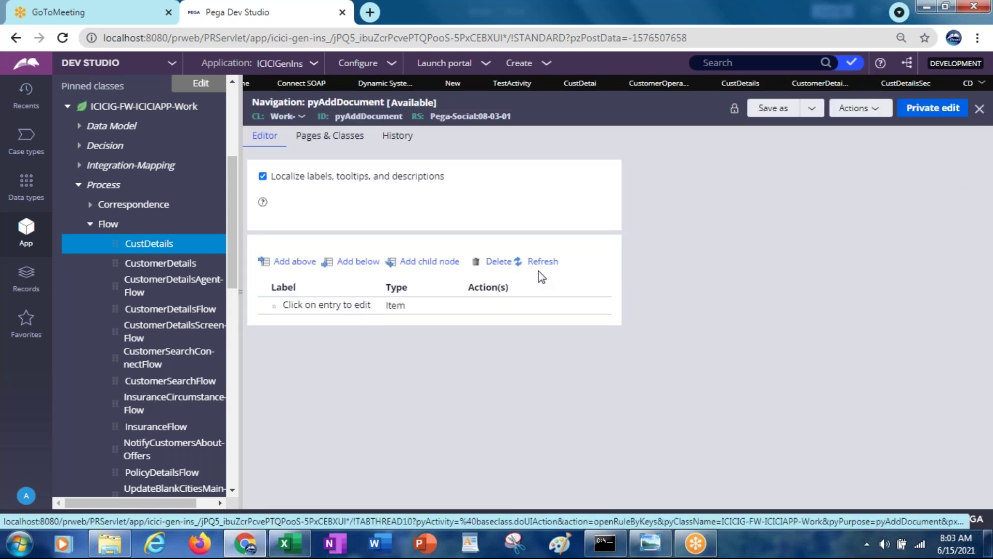
# Try to add an item labelled TestSubmenu above the existing entry in the pyAddDocument navigation
pyautogui.click(287, 265)
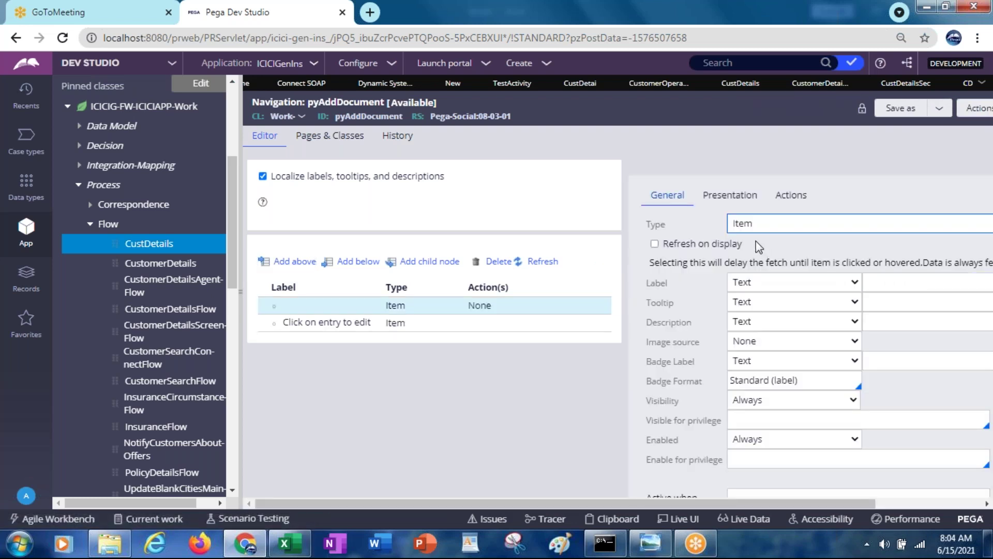
pyautogui.click(912, 284)
pyautogui.click(912, 284)
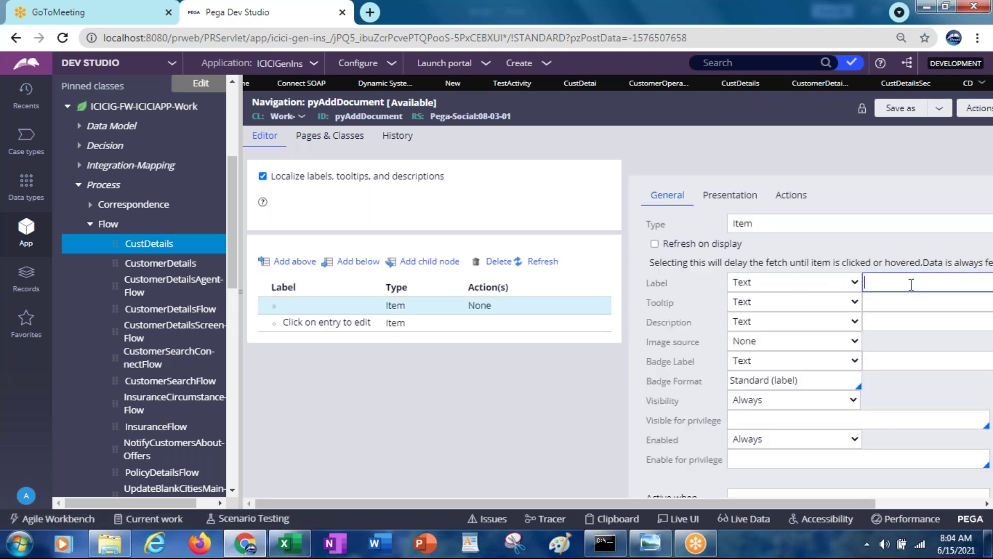
pyautogui.write('TestSubment')
pyautogui.press('BackSpace')
pyautogui.write('u')
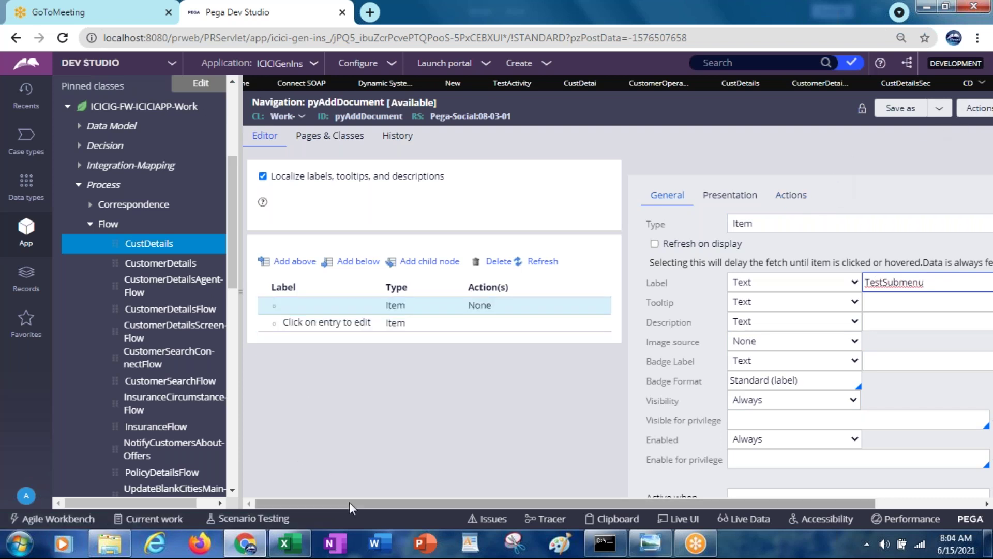
# Look through the new item's presentation and action settings, and close pyAddDocument without saving
pyautogui.moveTo(349, 502); pyautogui.dragTo(583, 498)
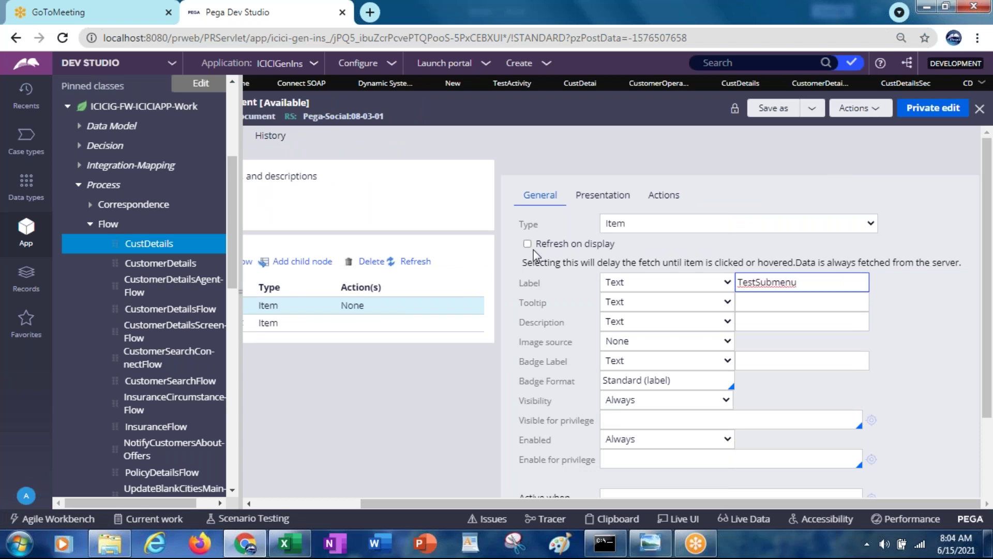
pyautogui.click(604, 196)
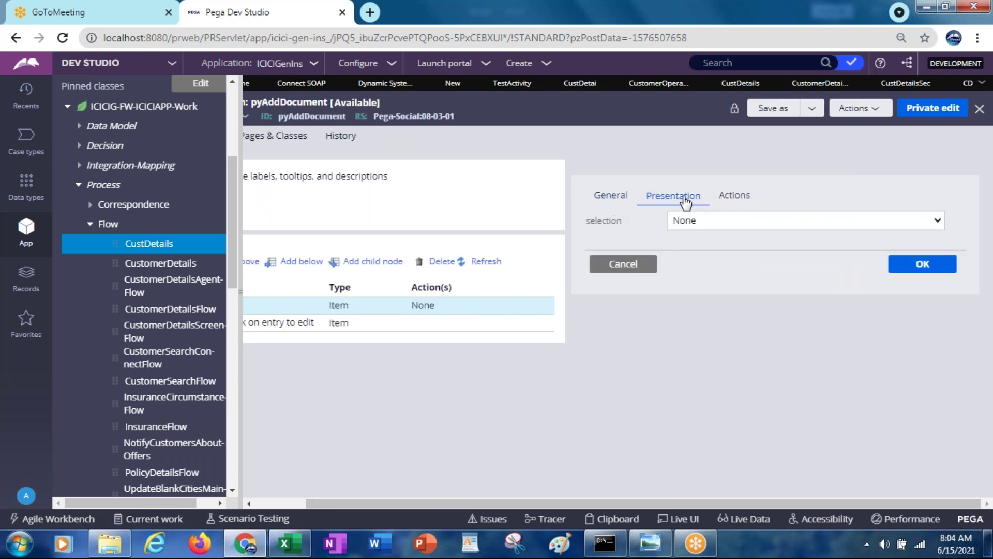
pyautogui.click(738, 202)
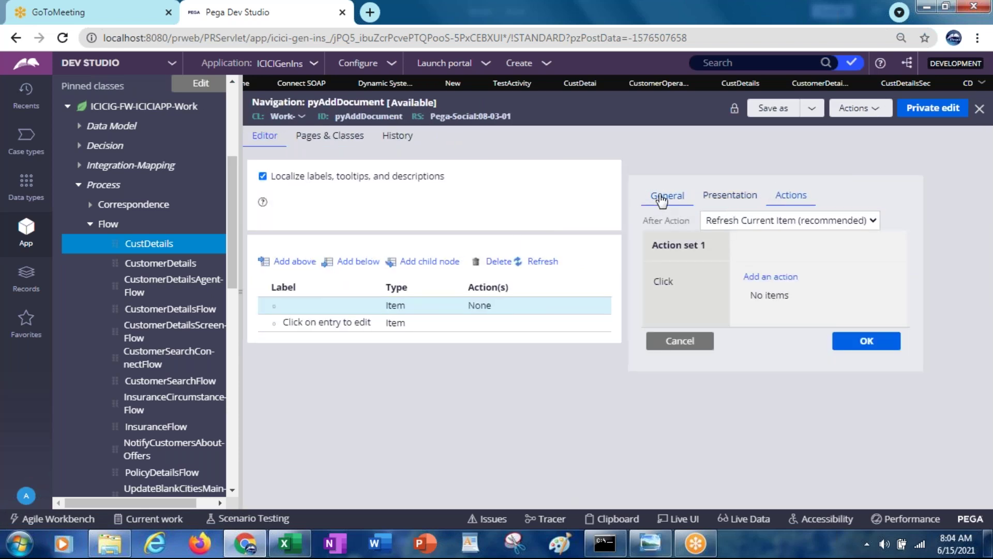
pyautogui.click(663, 197)
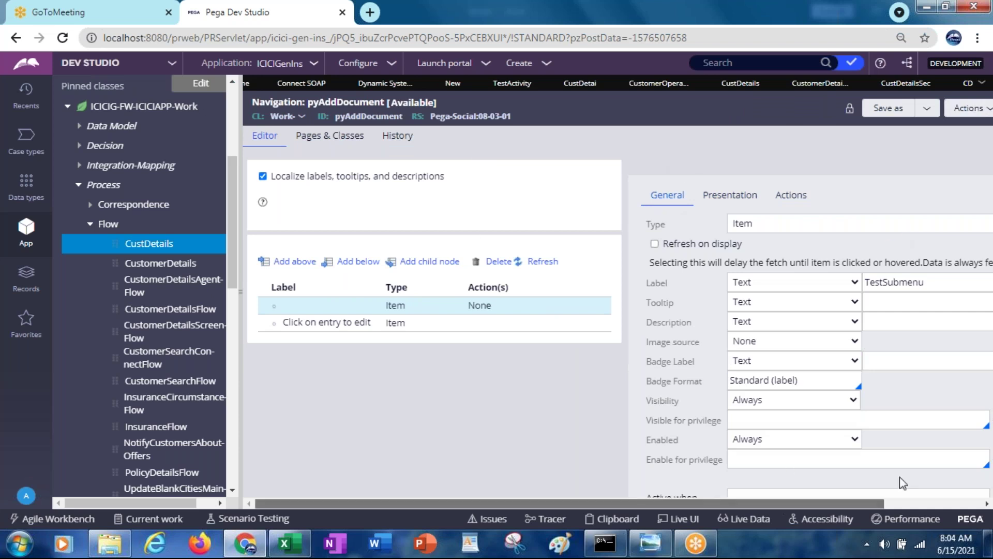
pyautogui.hscroll(3, 899, 483)
pyautogui.click(981, 108)
pyautogui.click(770, 329)
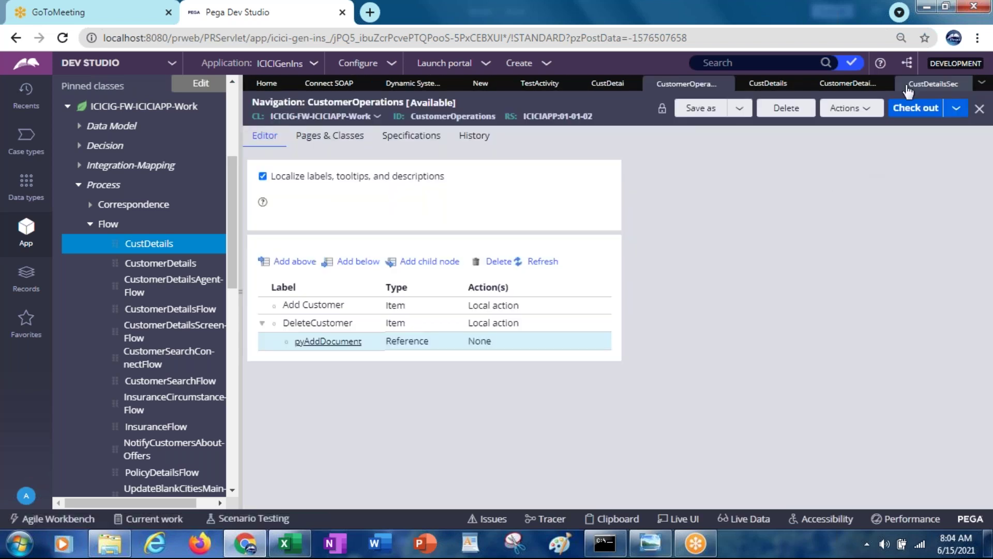
# Review the CustomerDetailsMenu button's menu action settings in the CustDetailsSec section and cancel the cell properties
pyautogui.click(851, 86)
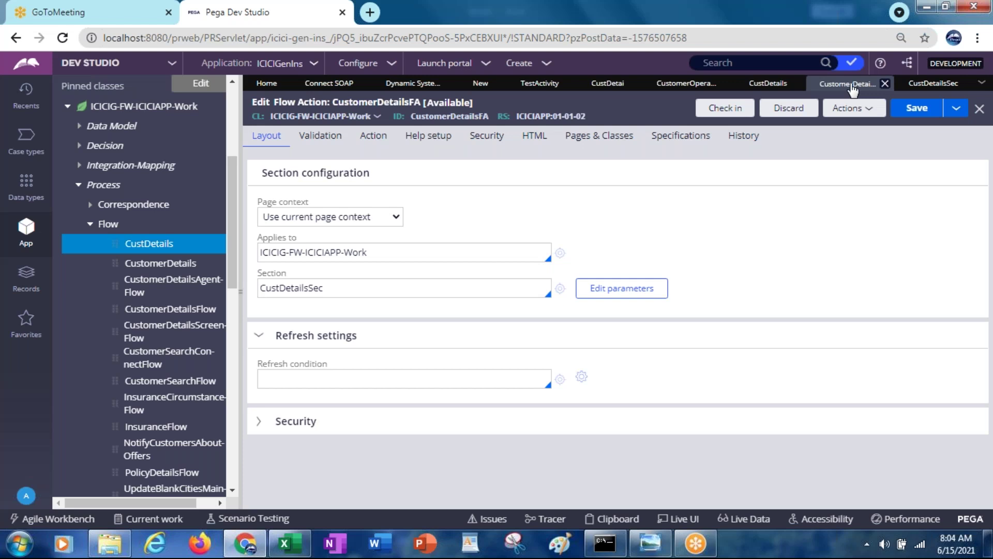
pyautogui.click(920, 85)
pyautogui.click(344, 289)
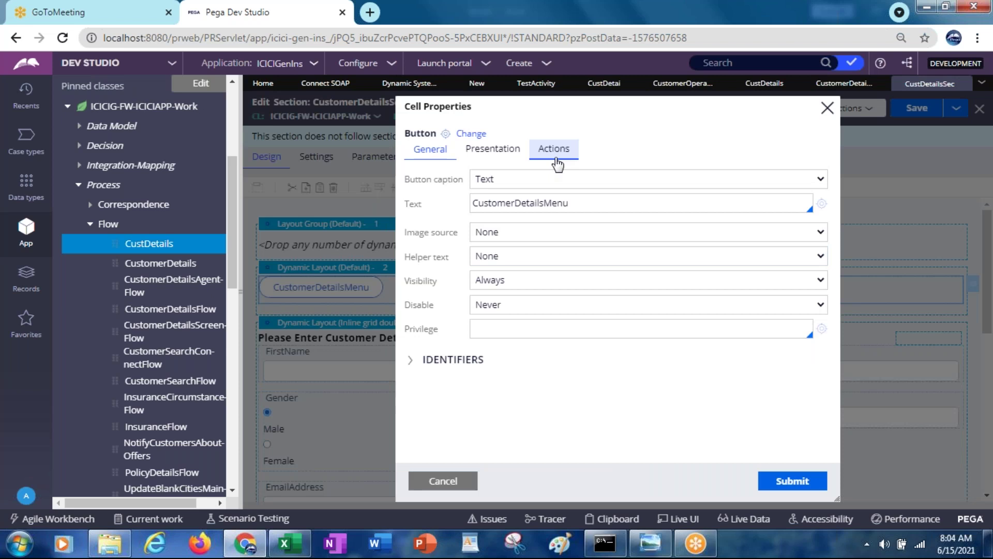
pyautogui.click(554, 151)
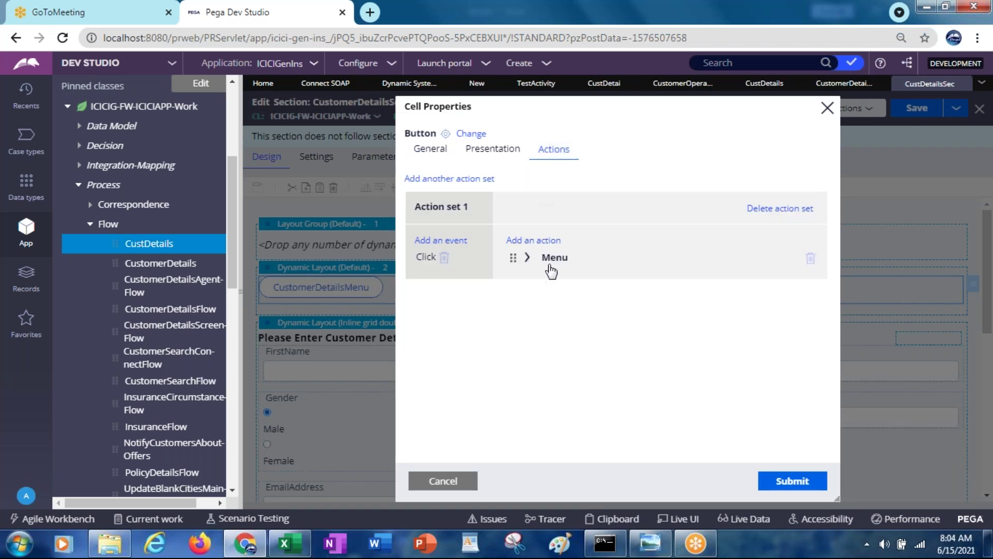
pyautogui.click(528, 258)
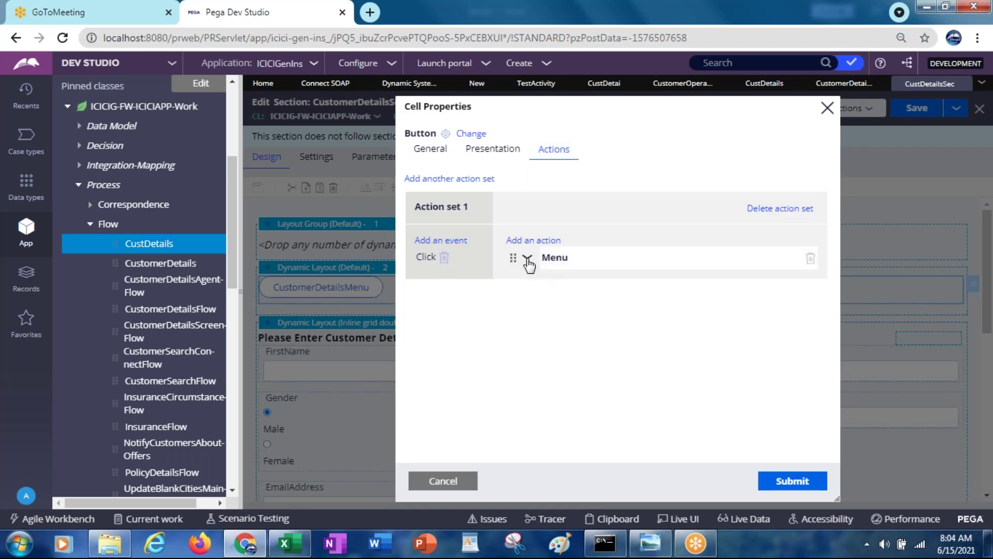
pyautogui.click(619, 282)
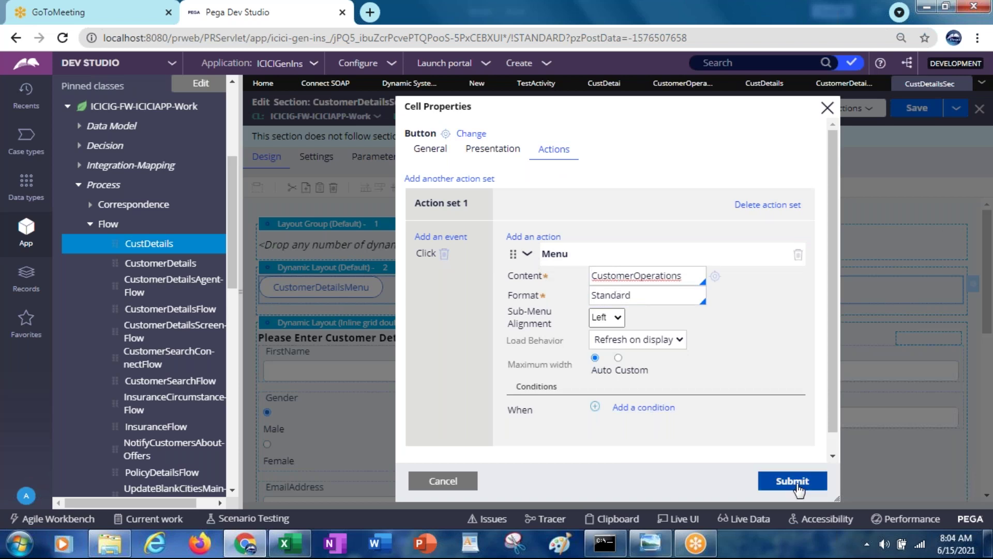
pyautogui.click(444, 490)
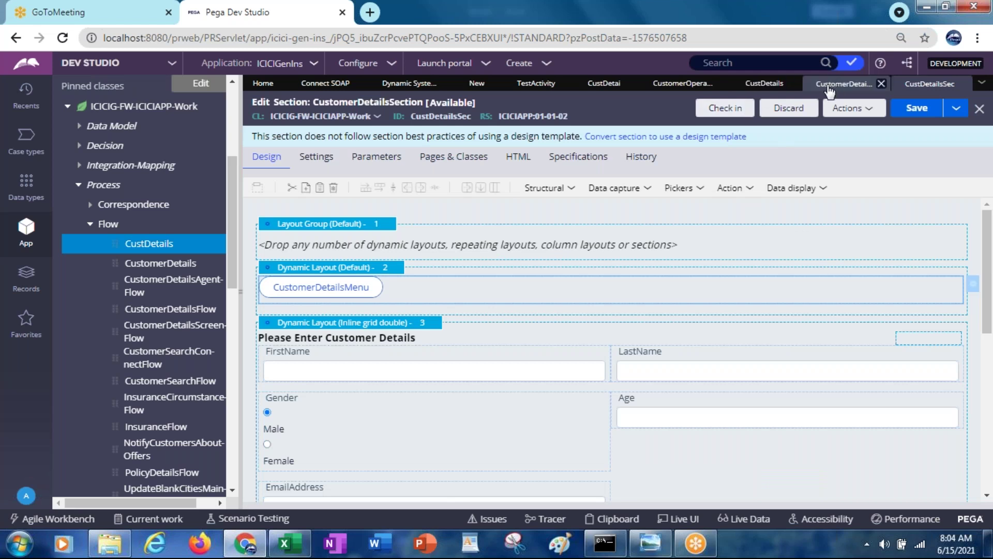
# Add a Separator below Add Customer in the CustomerOperations navigation, checking out and saving the rule
pyautogui.click(667, 92)
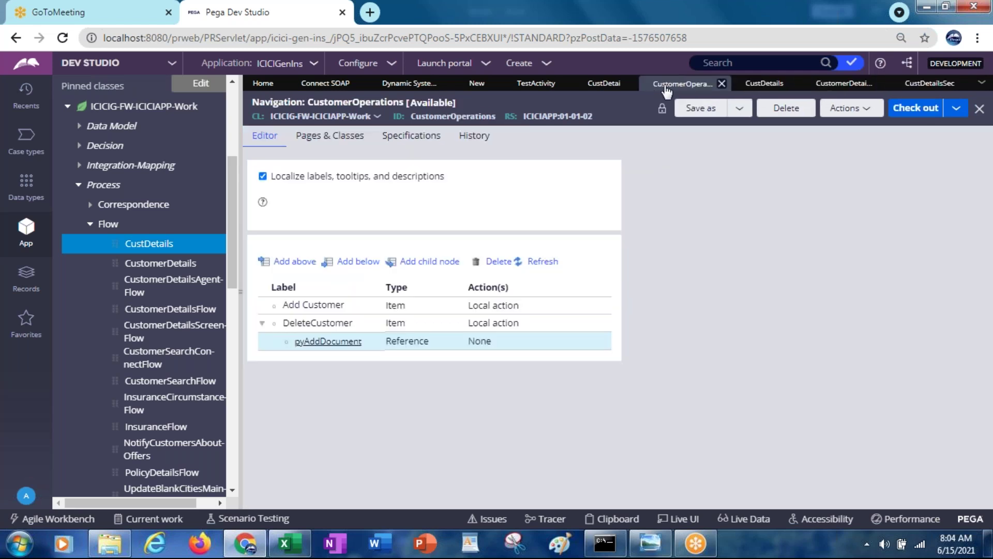
pyautogui.click(365, 312)
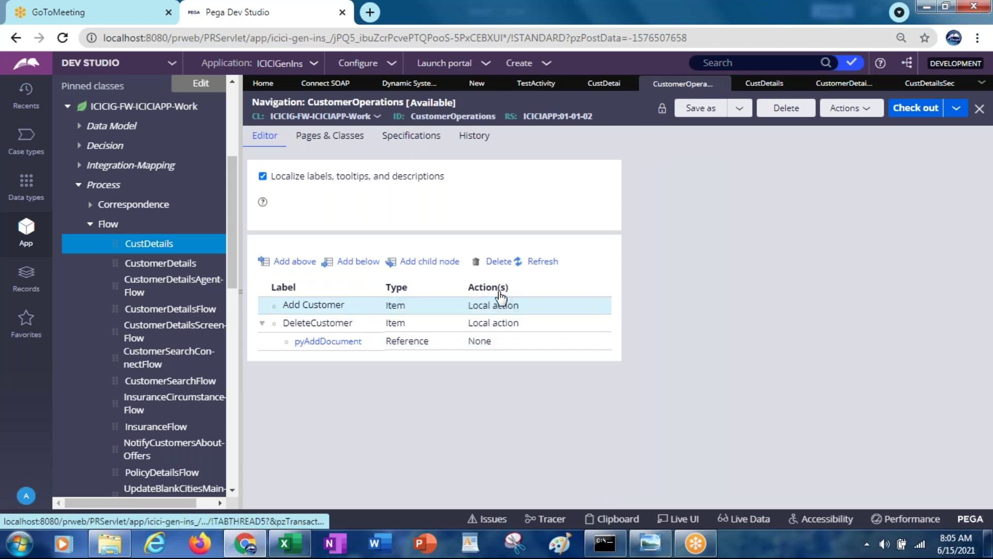
pyautogui.click(356, 261)
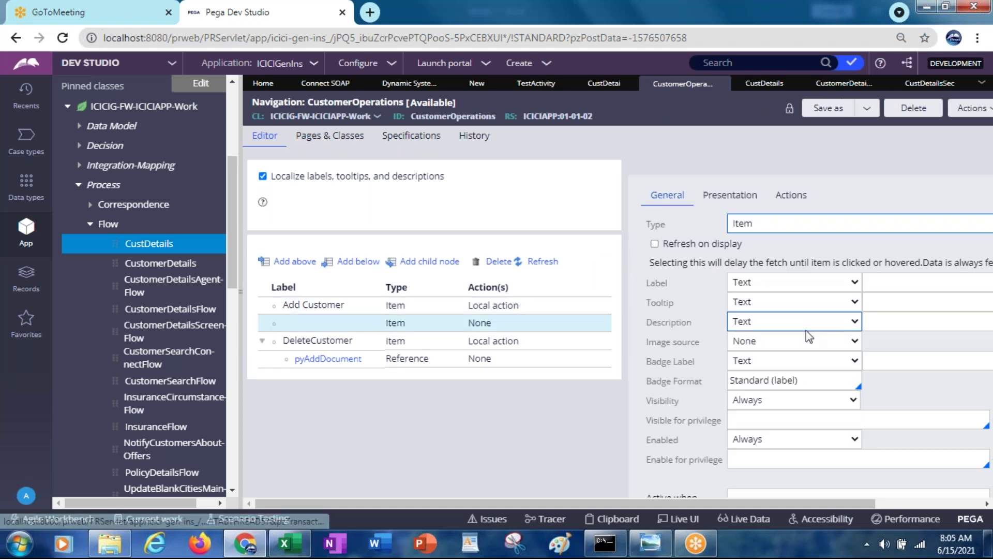
pyautogui.click(758, 225)
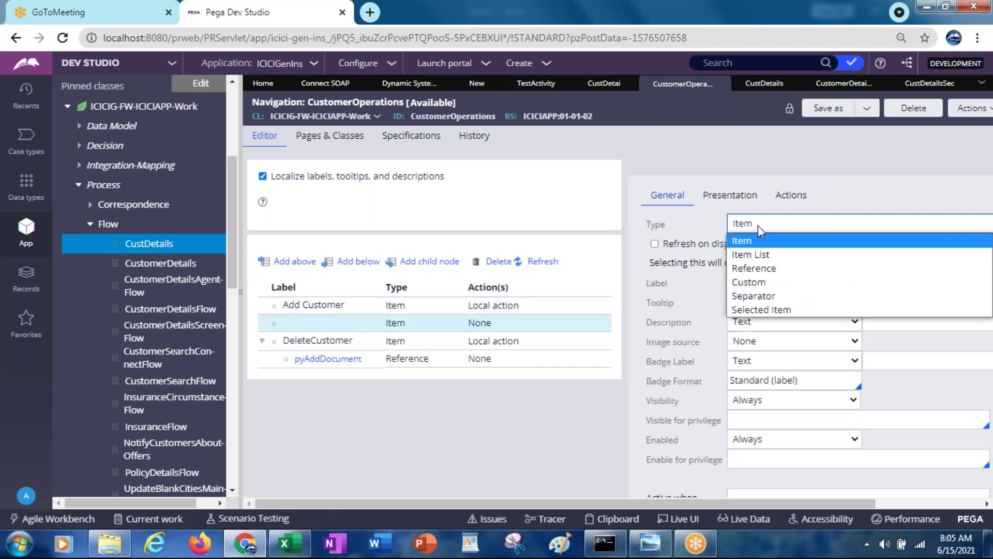
pyautogui.click(758, 296)
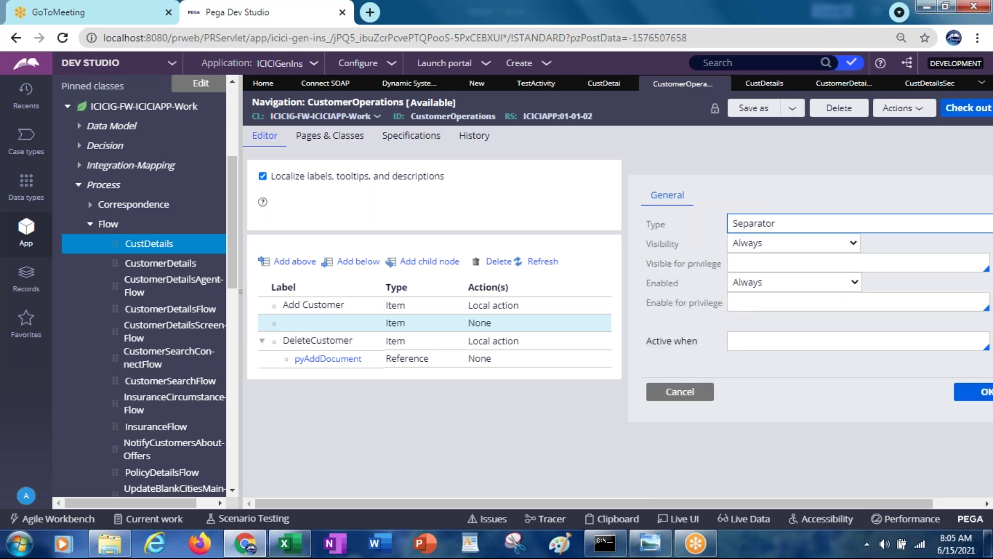
pyautogui.click(965, 118)
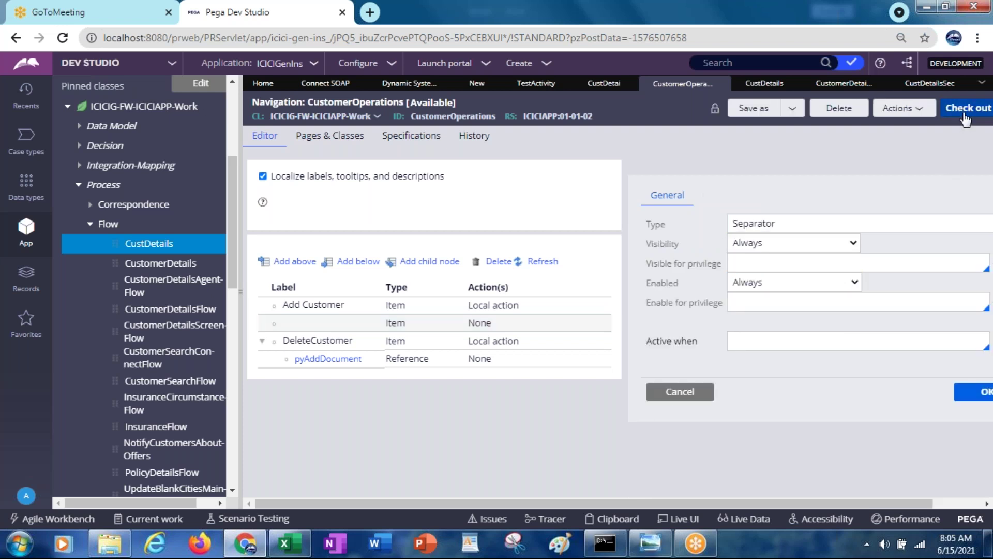
pyautogui.click(965, 119)
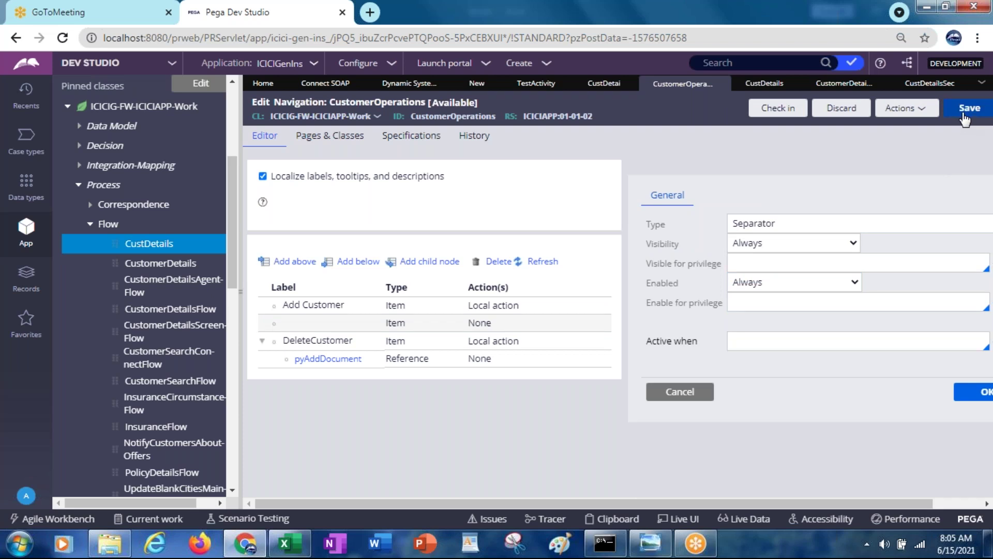
# Run the CustDetails flow again and open the CustomerDetailsMenu button's menu in the new case to check the separator
pyautogui.click(923, 84)
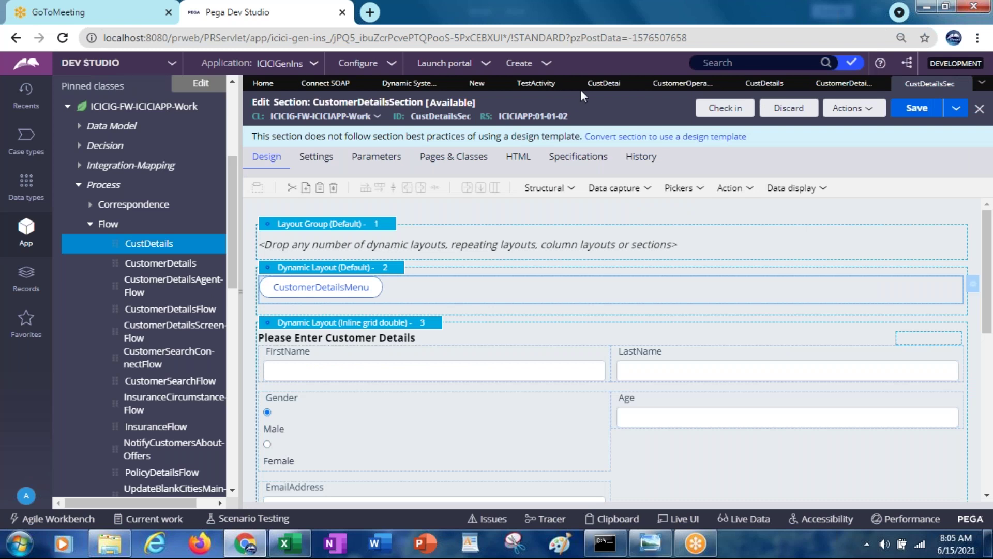
pyautogui.click(608, 85)
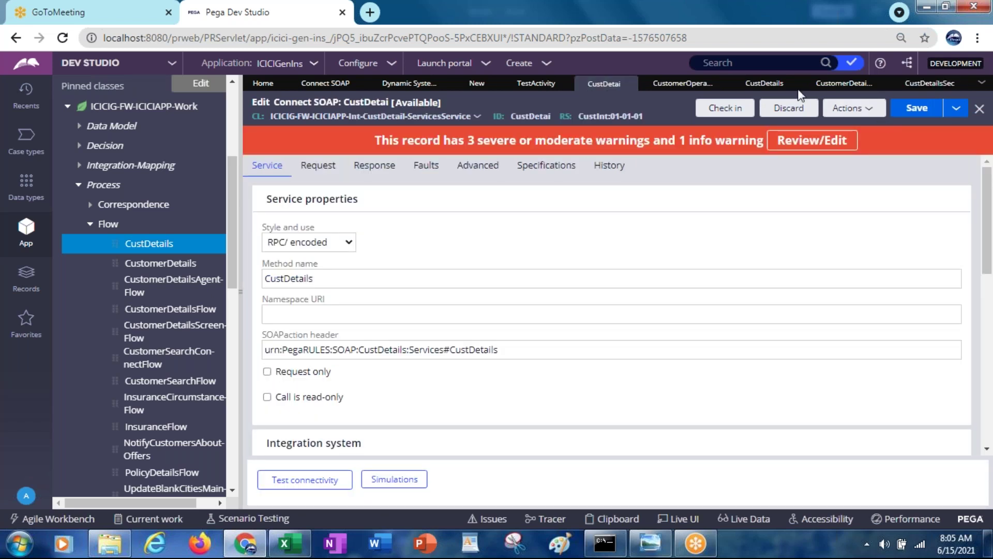
pyautogui.click(765, 84)
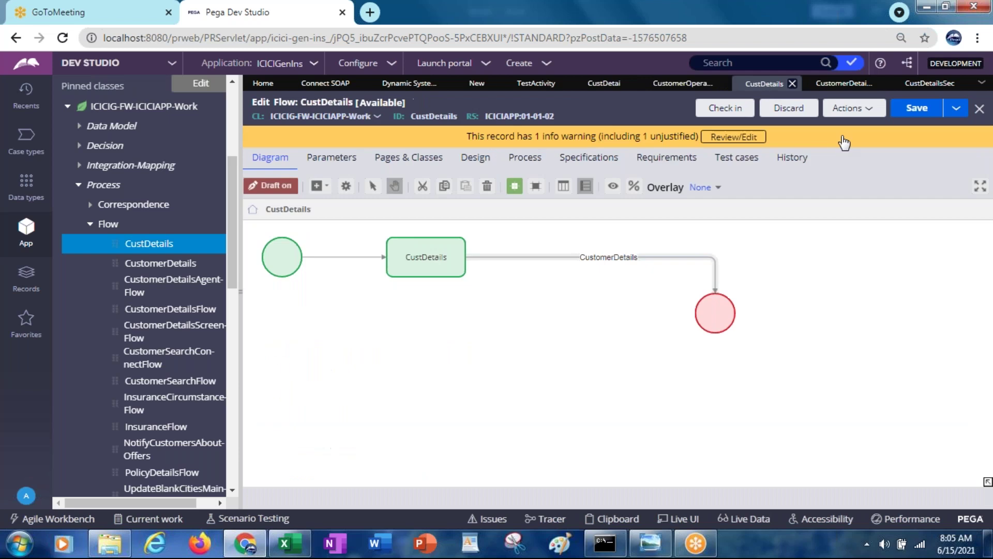
pyautogui.click(834, 108)
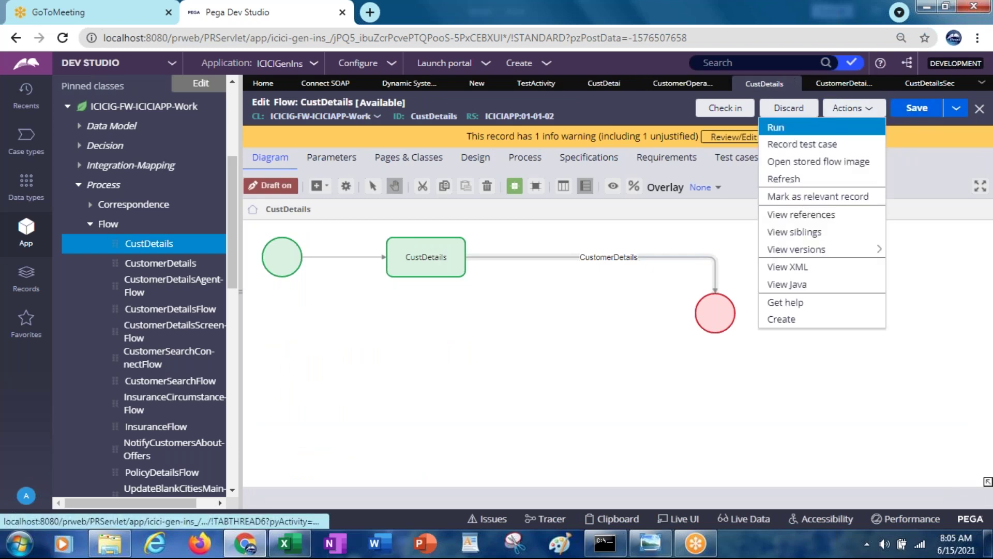
pyautogui.click(788, 127)
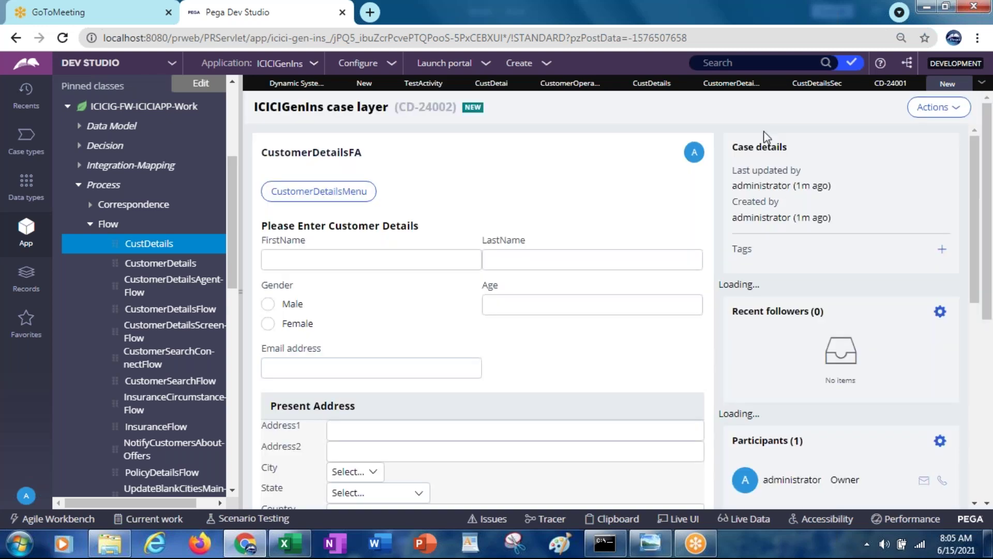
pyautogui.click(338, 206)
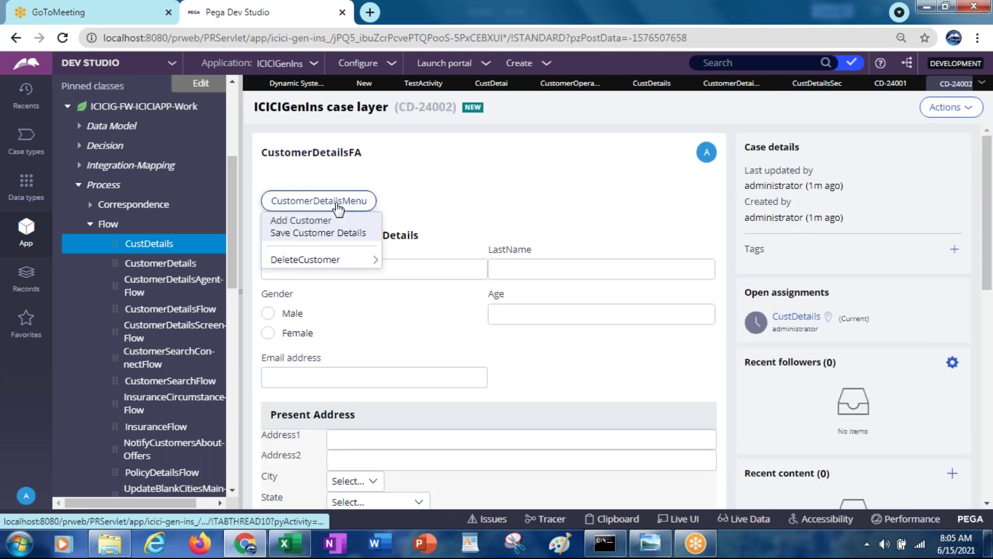